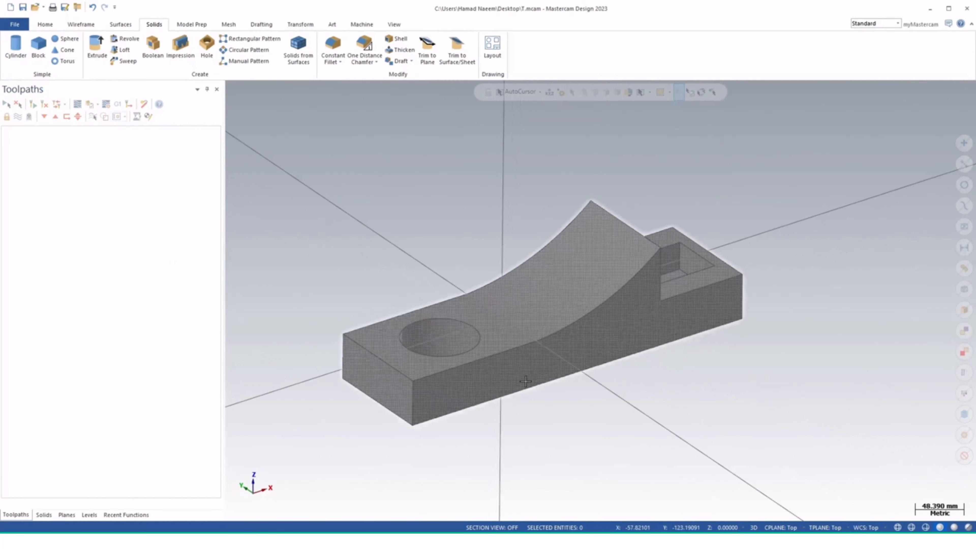
Start a new dynamic plane and place its origin freely behind the part, at about X 76.6, Y 346.5, Z 0
{"action": "mouse_move", "coordinate": [525, 380]}
{"action": "middle_mouse_down"}
{"action": "mouse_move", "coordinate": [474, 355]}
{"action": "mouse_move", "coordinate": [479, 367]}
{"action": "middle_mouse_up"}
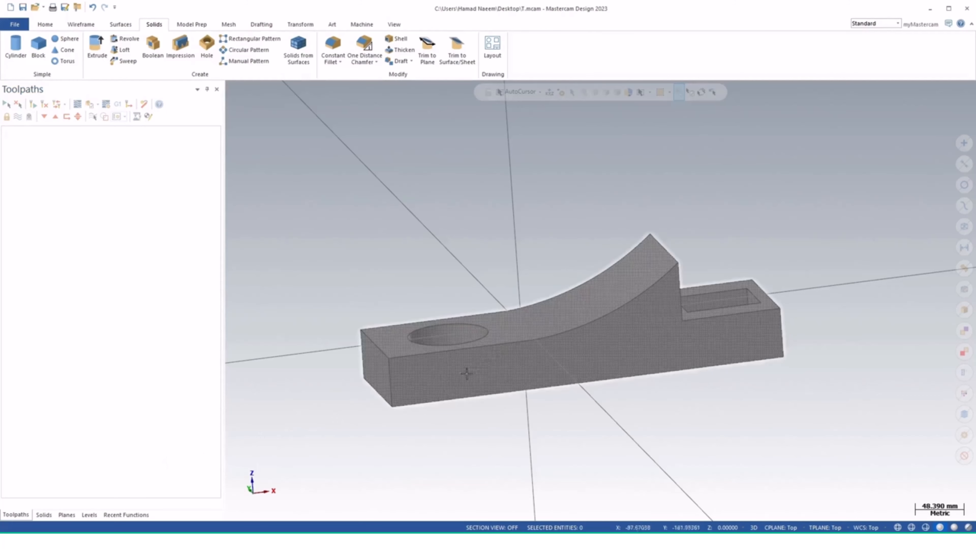
{"action": "left_click", "coordinate": [67, 515]}
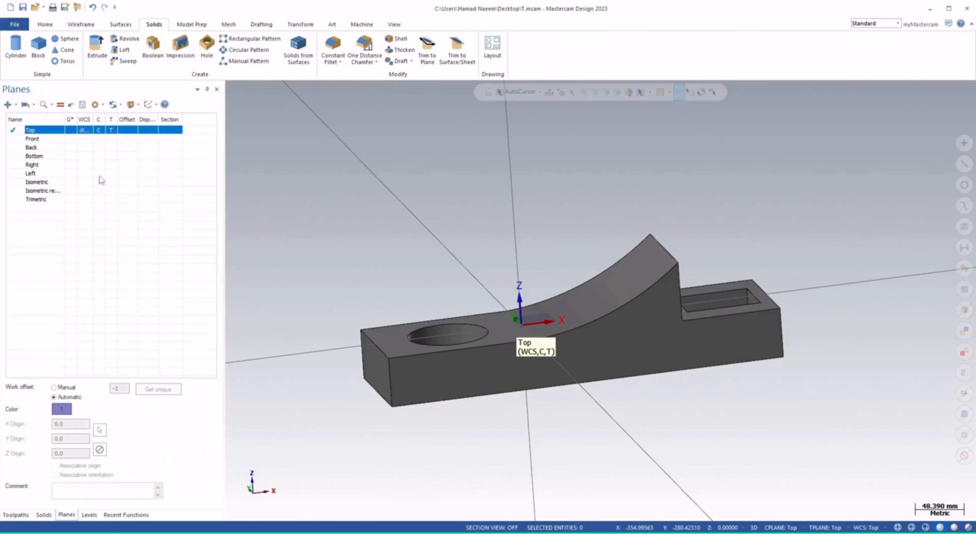
{"action": "right_click", "coordinate": [54, 138]}
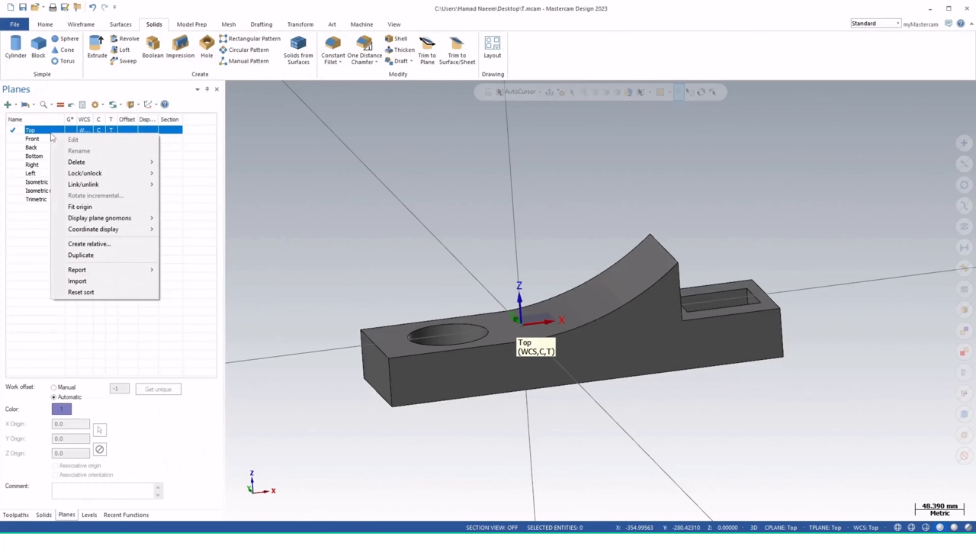
{"action": "left_click", "coordinate": [46, 131]}
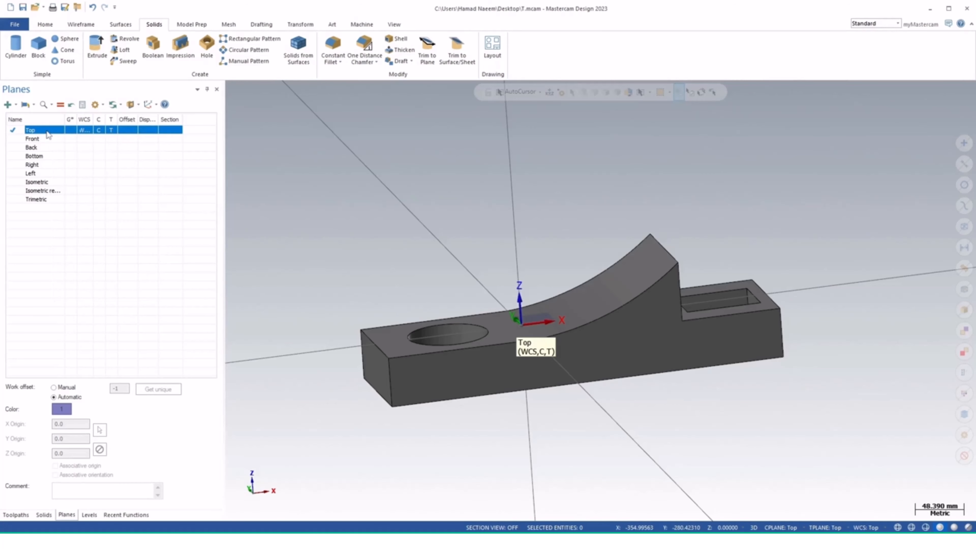
{"action": "right_click", "coordinate": [46, 131]}
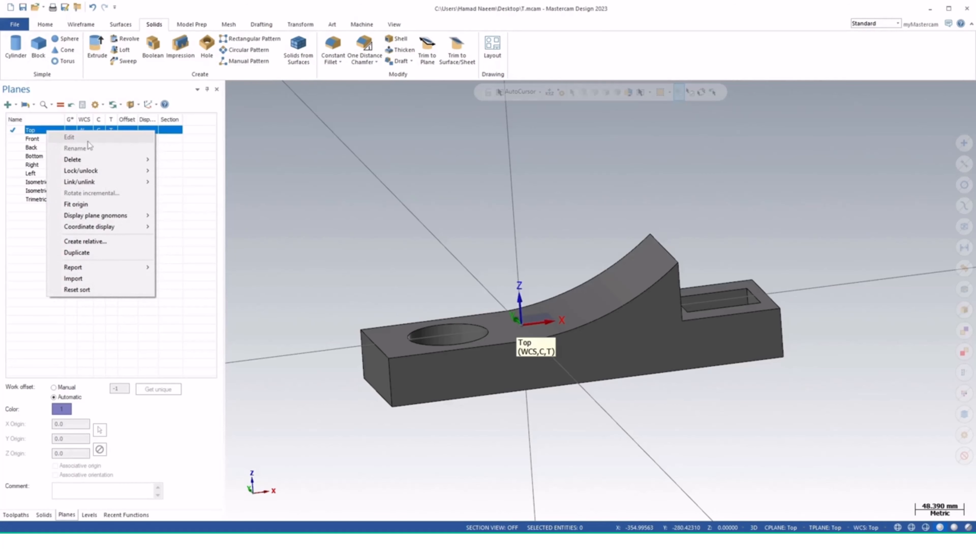
{"action": "left_click", "coordinate": [7, 104]}
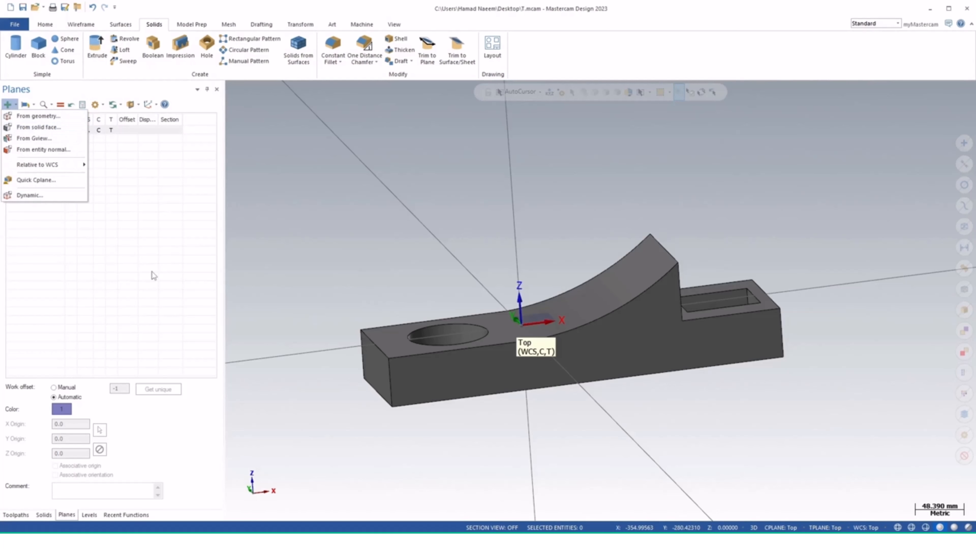
{"action": "left_click", "coordinate": [25, 129]}
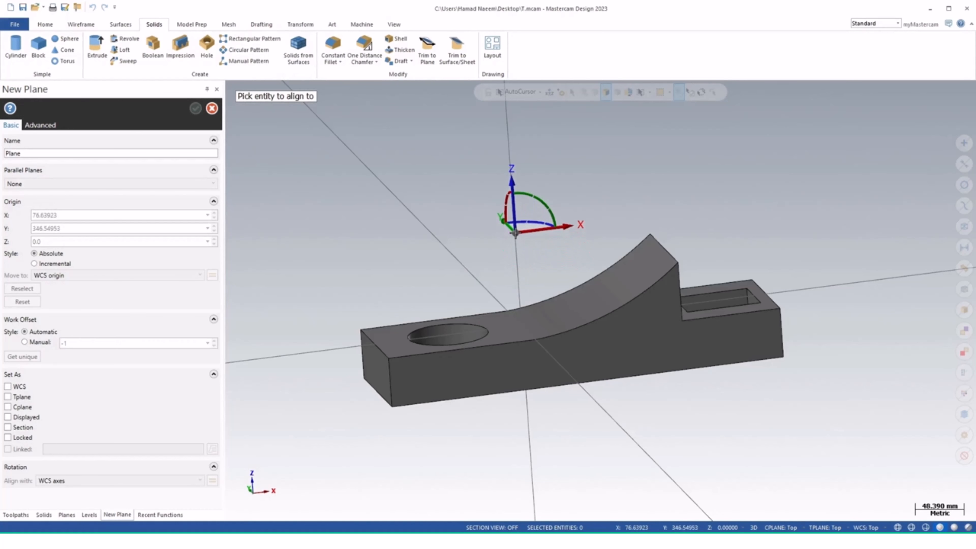
{"action": "left_click", "coordinate": [515, 232]}
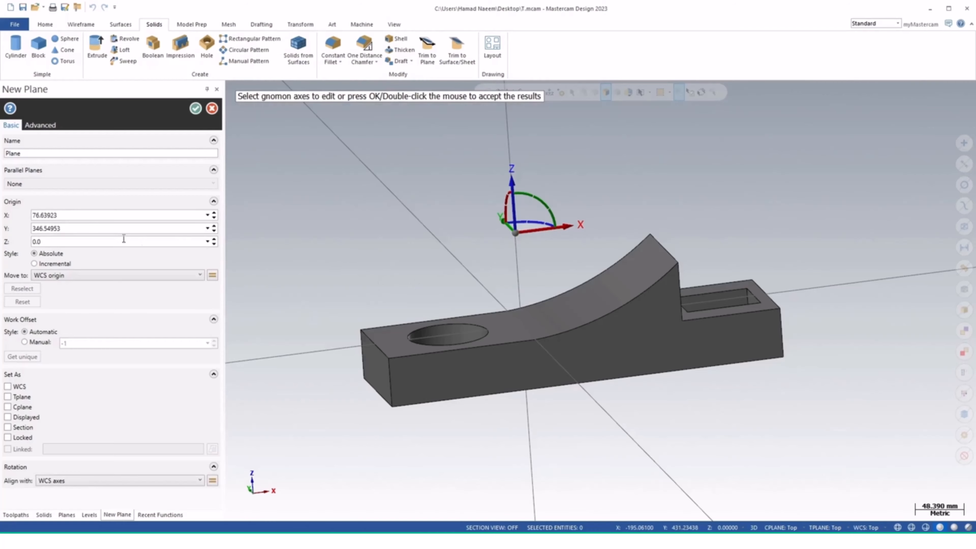
Set the new plane's origin to X 0, Y 0, Z 60 and create it under the name Plane 1
{"action": "double_click", "coordinate": [82, 216]}
{"action": "middle_click_drag", "start_coordinate": [336, 257], "coordinate": [321, 284]}
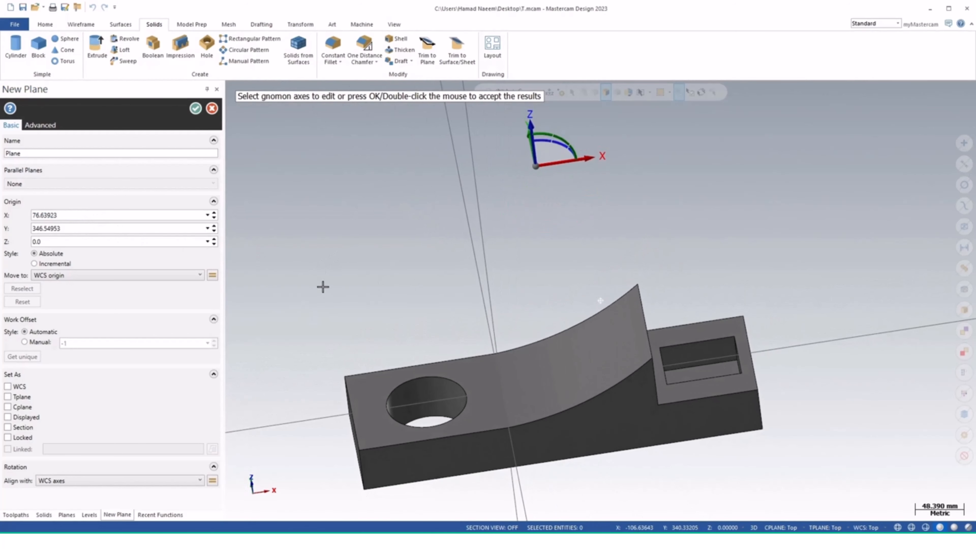
{"action": "double_click", "coordinate": [90, 216]}
{"action": "type", "text": "0.0"}
{"action": "key", "text": "Return"}
{"action": "double_click", "coordinate": [100, 229]}
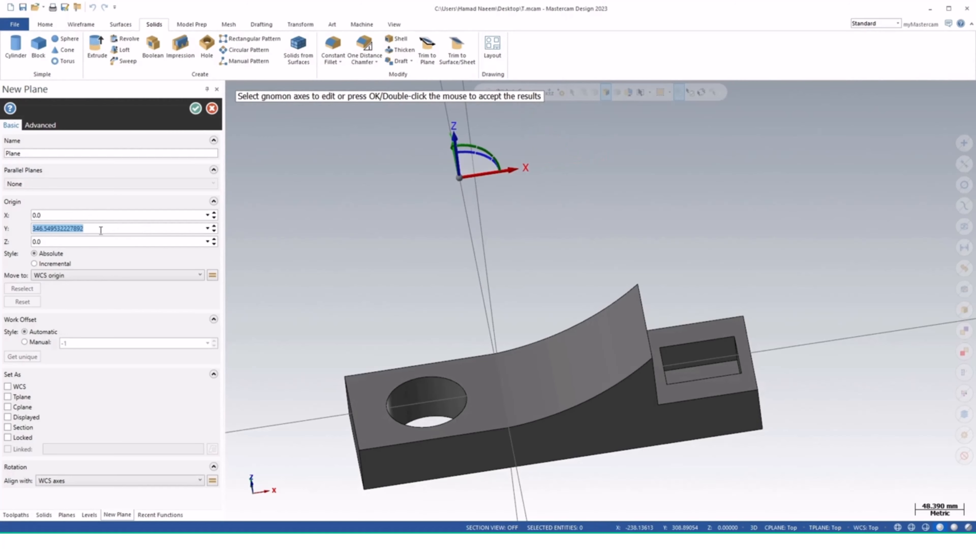
{"action": "type", "text": "0.0"}
{"action": "key", "text": "Return"}
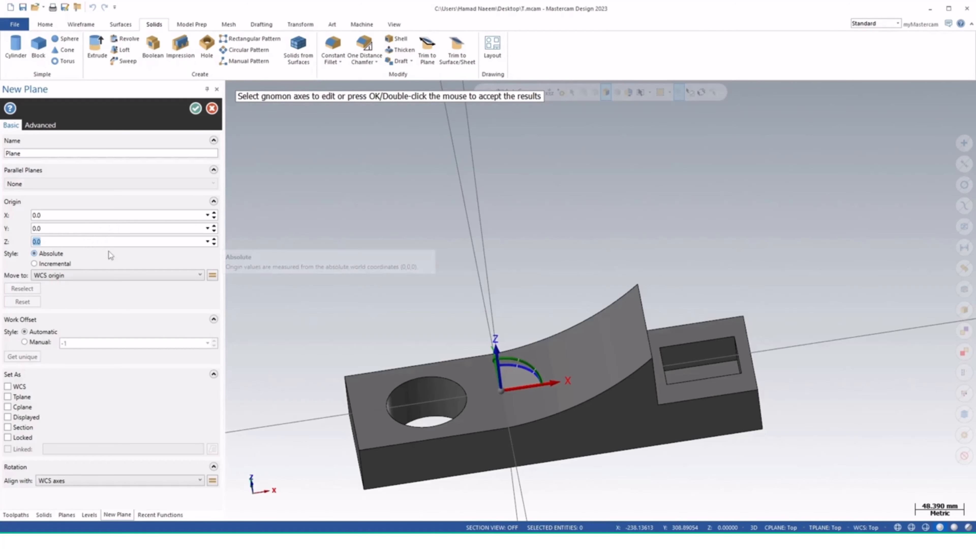
{"action": "type", "text": "60.0"}
{"action": "key", "text": "Return"}
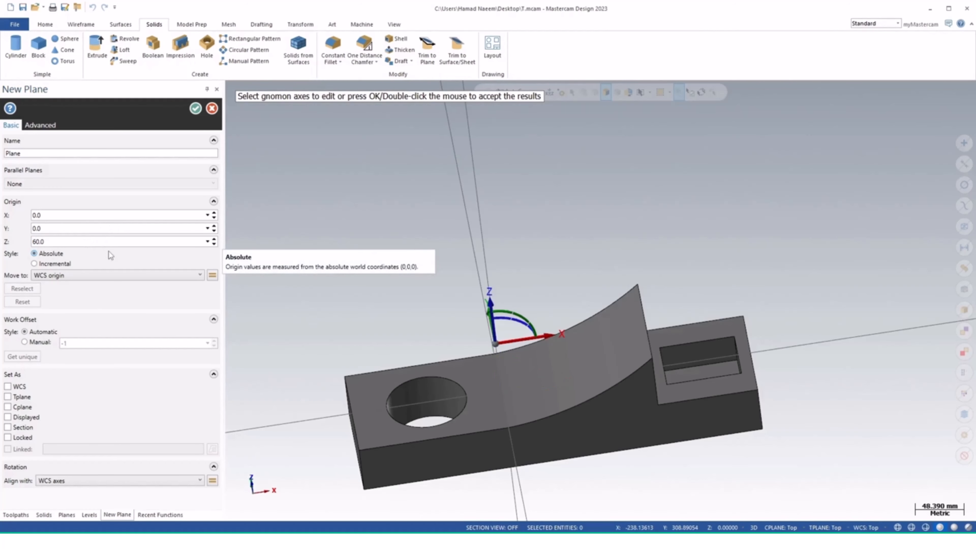
{"action": "mouse_move", "coordinate": [505, 396]}
{"action": "middle_mouse_down"}
{"action": "mouse_move", "coordinate": [500, 324]}
{"action": "mouse_move", "coordinate": [491, 331]}
{"action": "middle_mouse_up"}
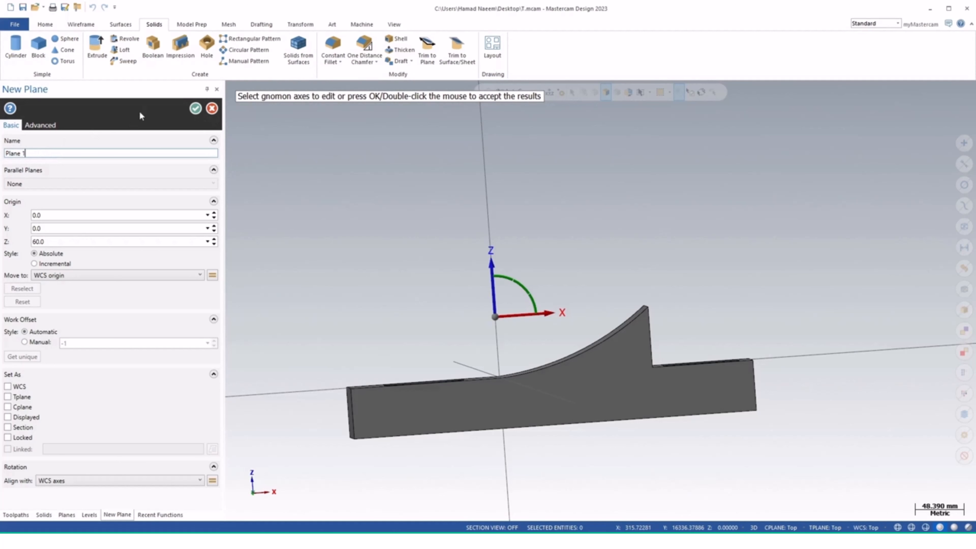
{"action": "left_click", "coordinate": [196, 109]}
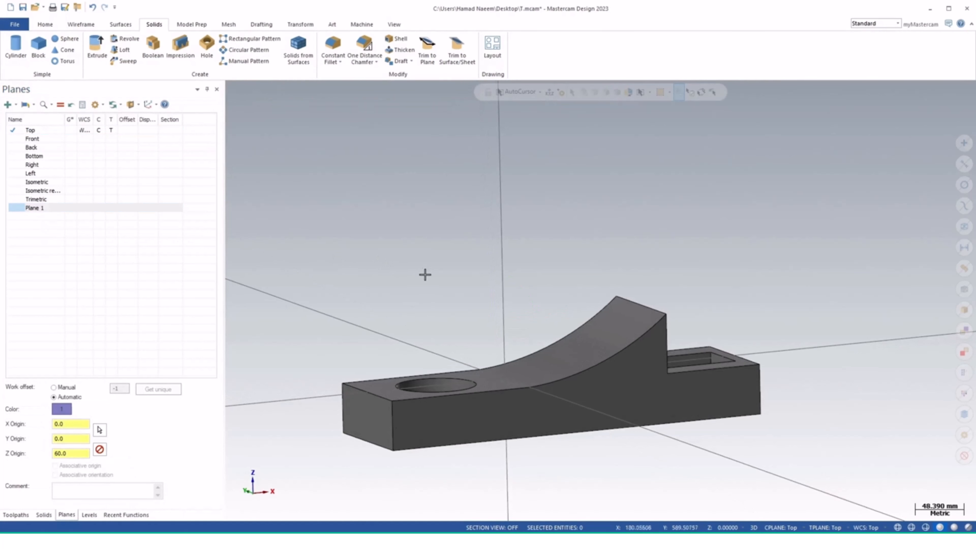
Make Plane 1 the active WCS, construction plane and tool plane
{"action": "left_click", "coordinate": [784, 527]}
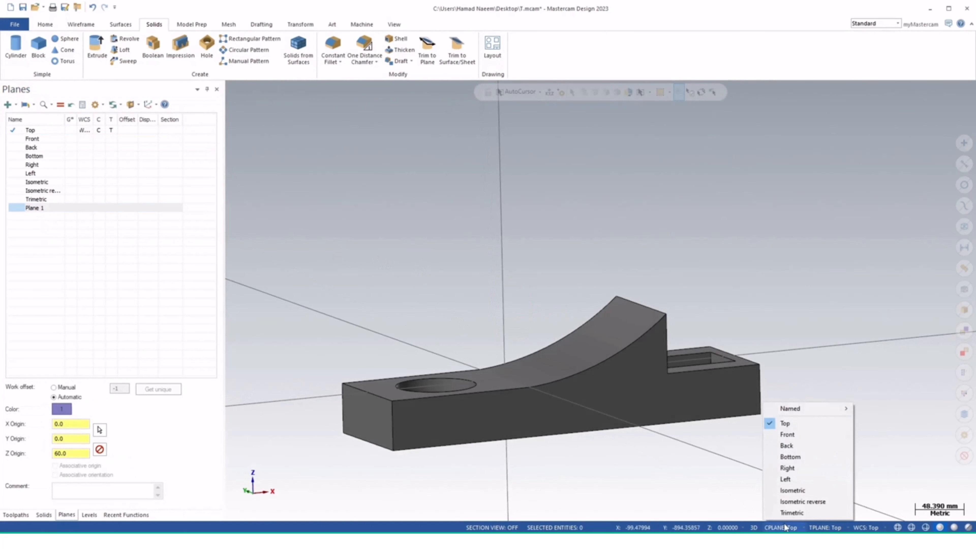
{"action": "left_click", "coordinate": [365, 331]}
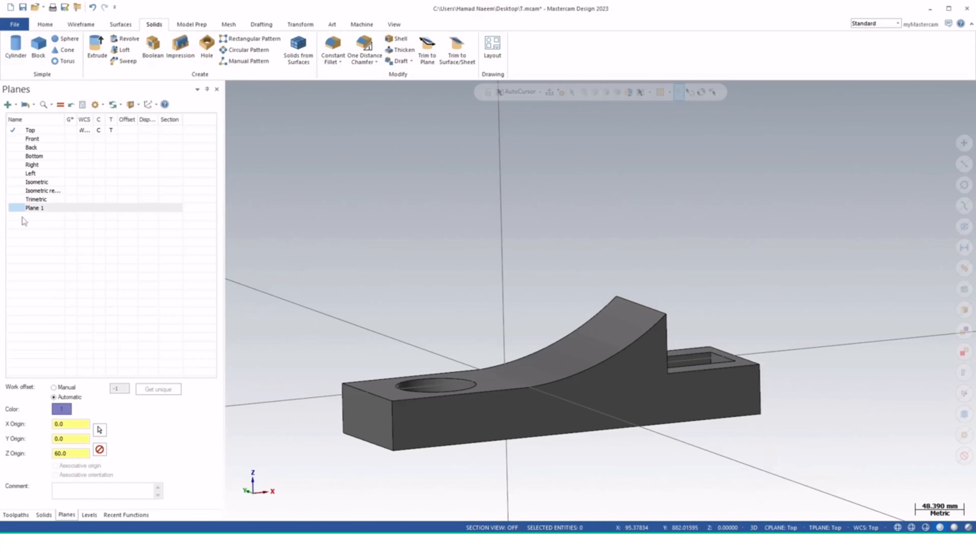
{"action": "left_click", "coordinate": [17, 210]}
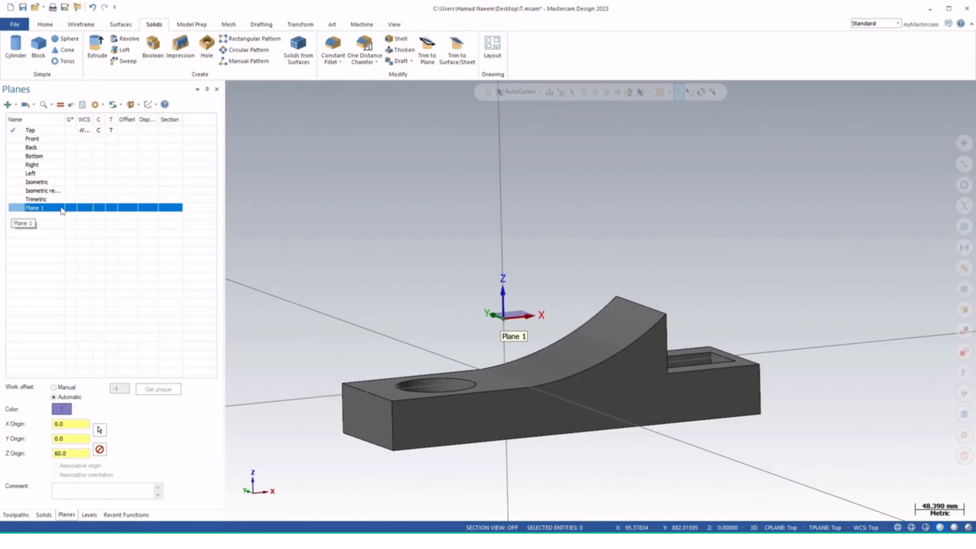
{"action": "left_click", "coordinate": [83, 210]}
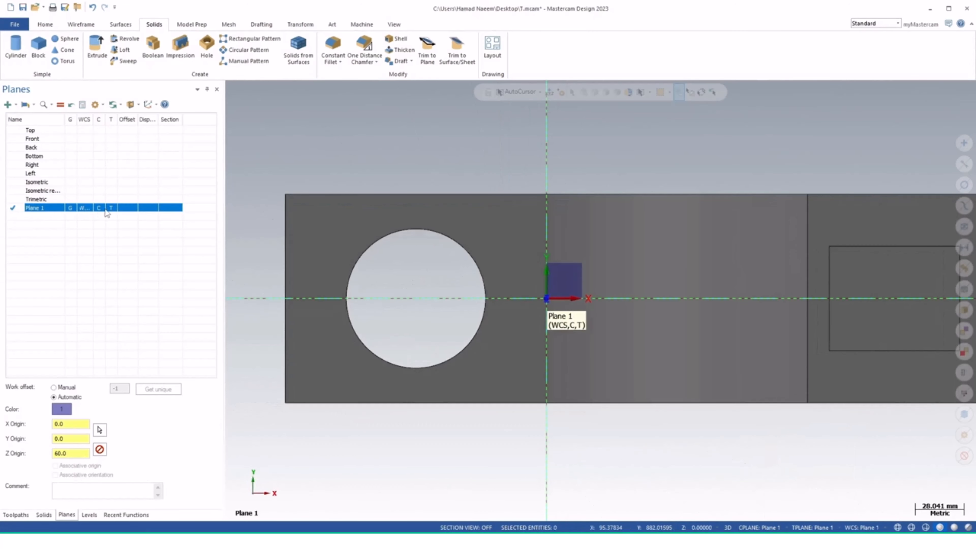
{"action": "middle_click_drag", "start_coordinate": [257, 280], "coordinate": [703, 251]}
{"action": "scroll", "coordinate": [703, 252], "scroll_direction": "down", "scroll_amount": 10}
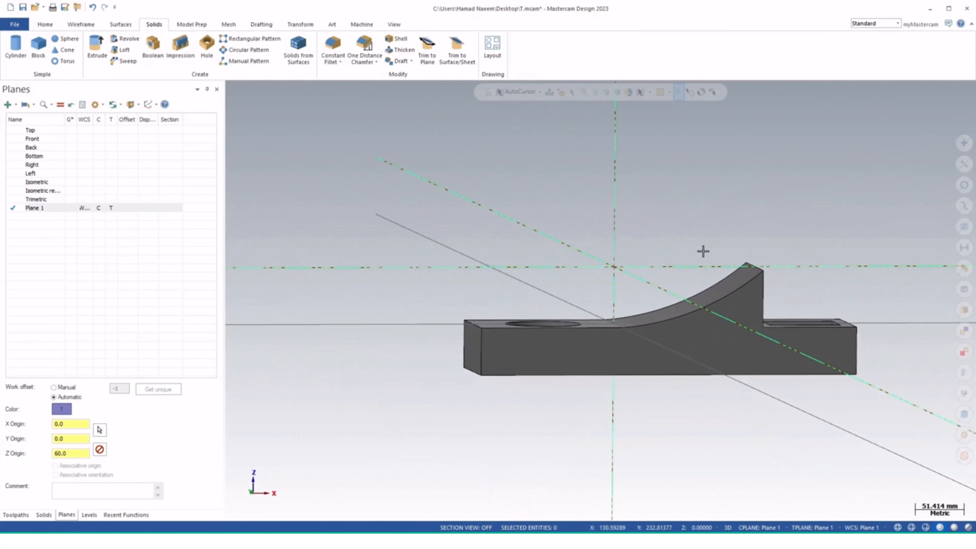
{"action": "middle_click_drag", "start_coordinate": [630, 286], "coordinate": [581, 306]}
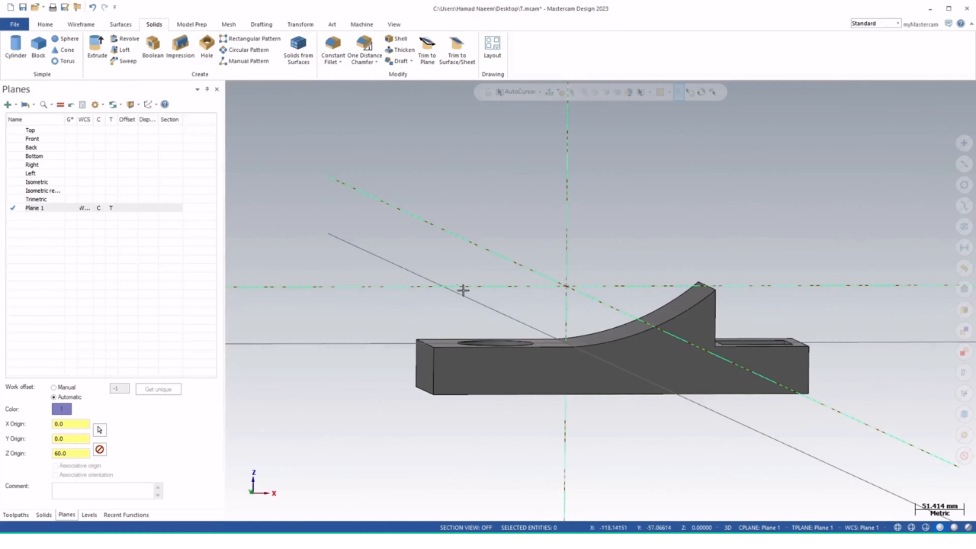
Add a machine group with the default mill definition
{"action": "left_click", "coordinate": [15, 515]}
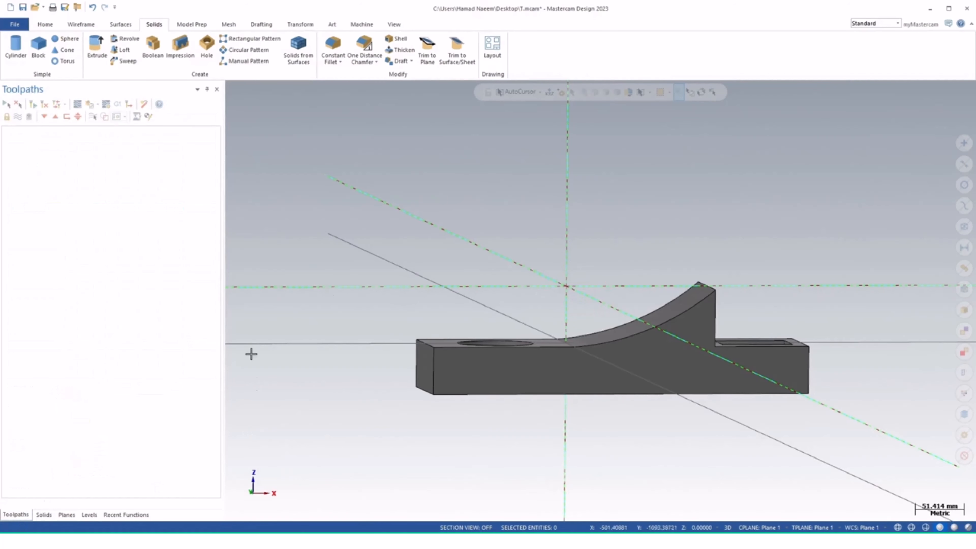
{"action": "left_click", "coordinate": [360, 24]}
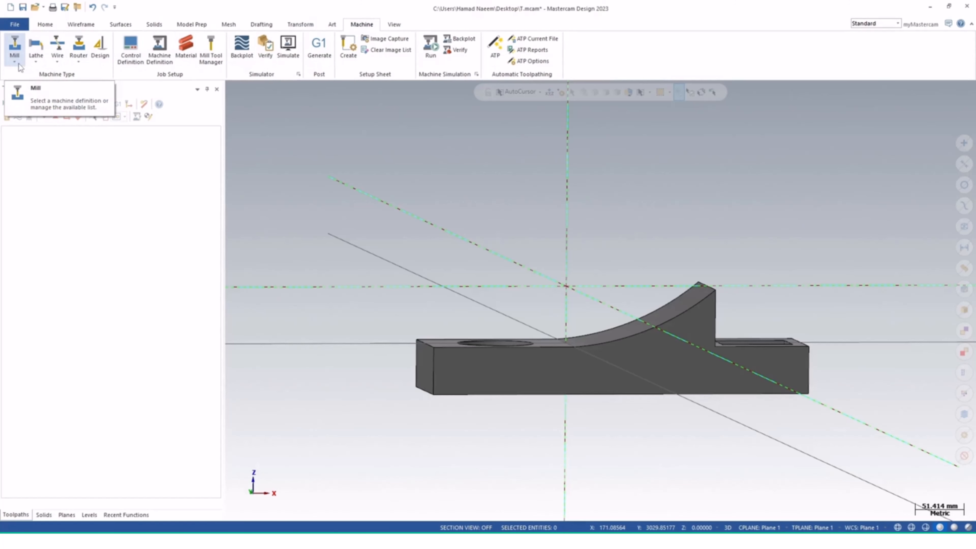
{"action": "middle_click_drag", "start_coordinate": [431, 362], "coordinate": [493, 372]}
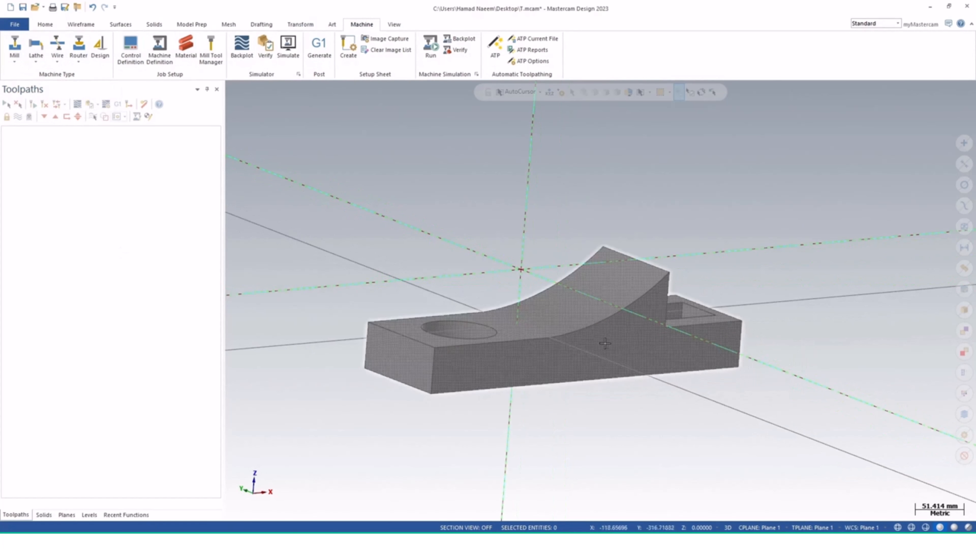
{"action": "middle_click_drag", "start_coordinate": [542, 332], "coordinate": [509, 318], "text": "shift"}
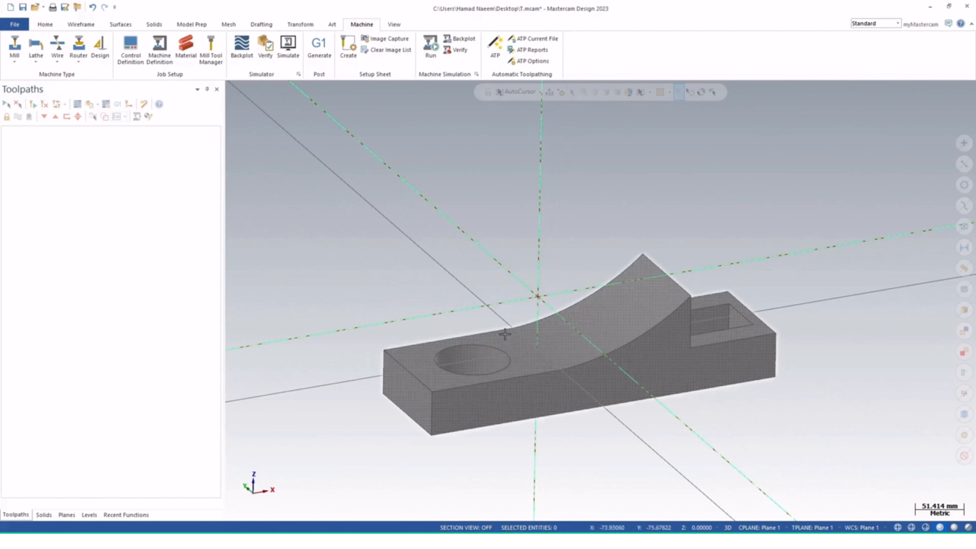
{"action": "left_click", "coordinate": [16, 68]}
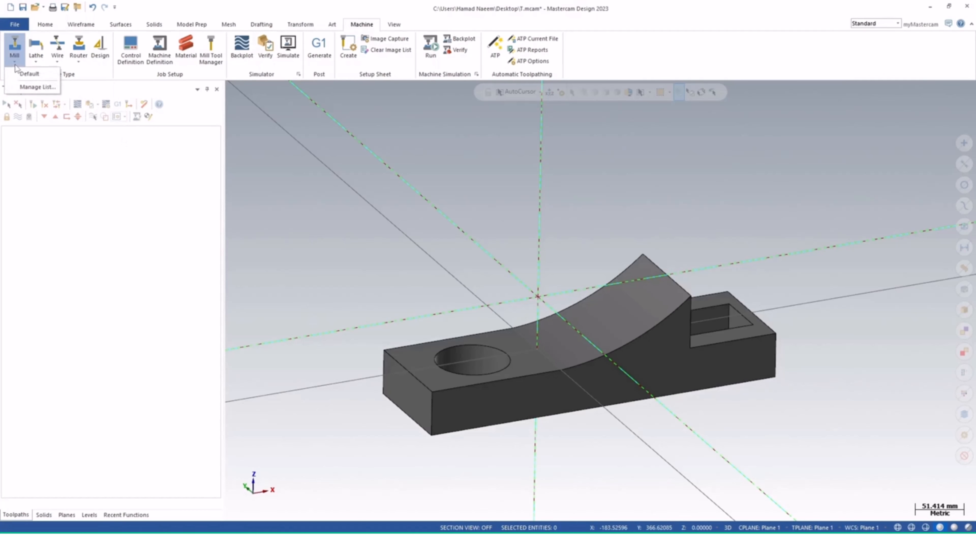
{"action": "left_click", "coordinate": [29, 75]}
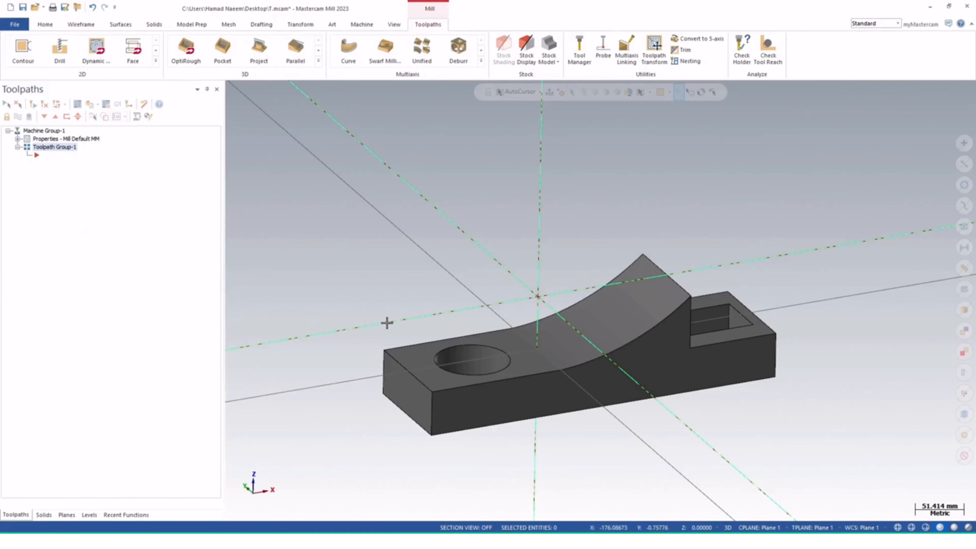
{"action": "middle_click_drag", "start_coordinate": [392, 327], "coordinate": [431, 333]}
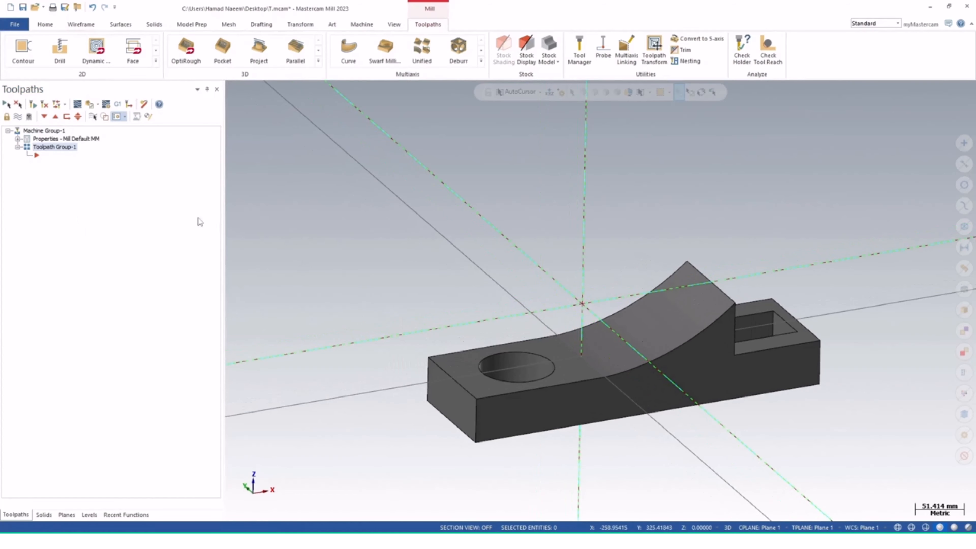
Create a 3D rough Pocket toolpath with the floor face of the rectangular pocket as its drive geometry
{"action": "left_click", "coordinate": [318, 61]}
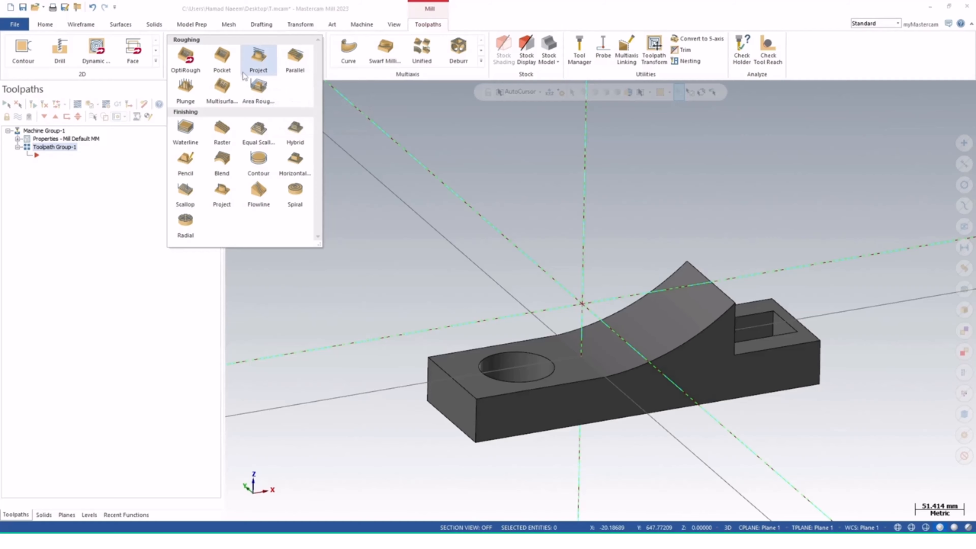
{"action": "left_click", "coordinate": [226, 66]}
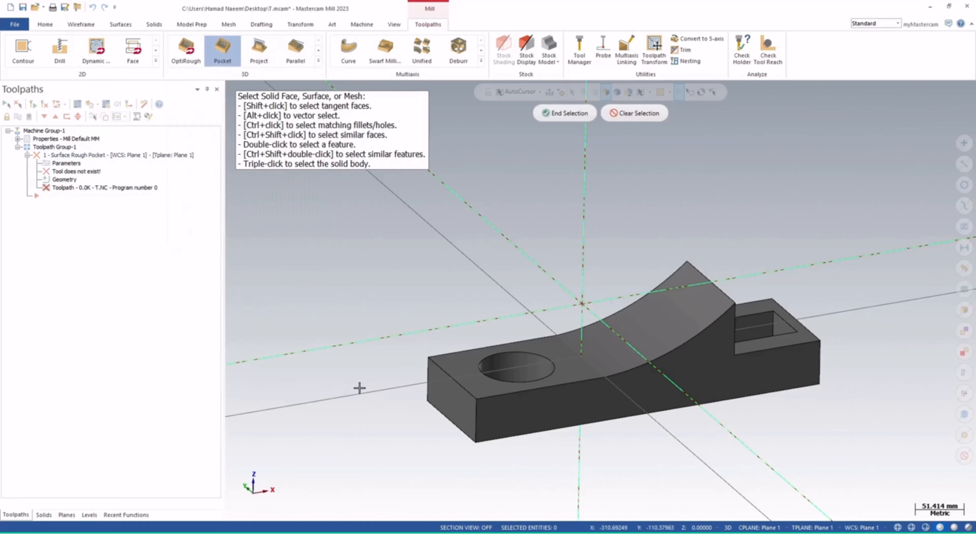
{"action": "middle_click_drag", "start_coordinate": [360, 388], "coordinate": [526, 352]}
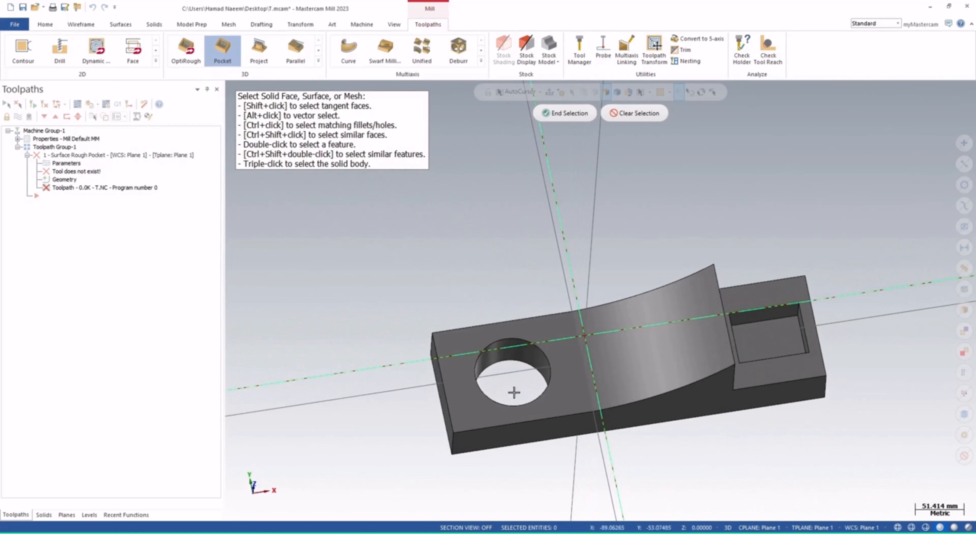
{"action": "middle_click_drag", "start_coordinate": [505, 390], "coordinate": [509, 356]}
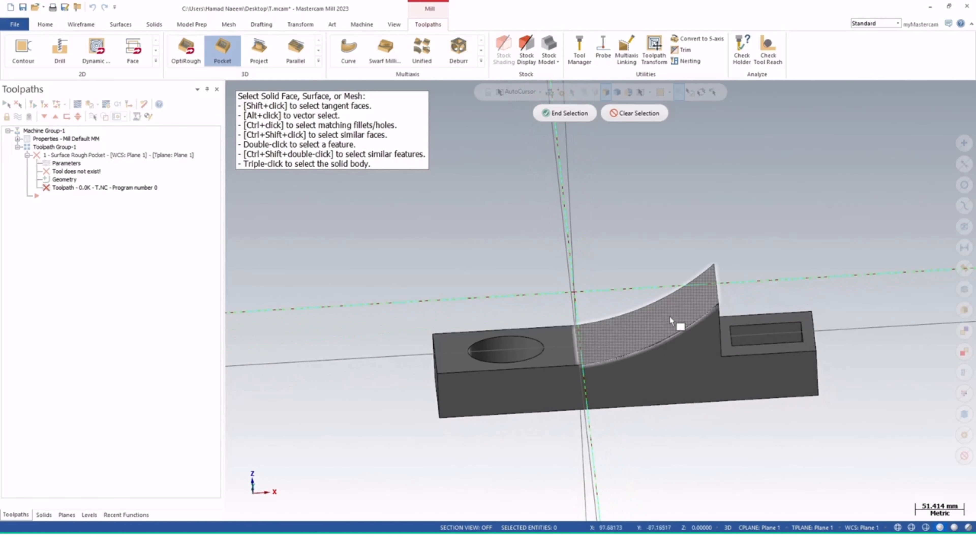
{"action": "middle_click_drag", "start_coordinate": [688, 324], "coordinate": [687, 345]}
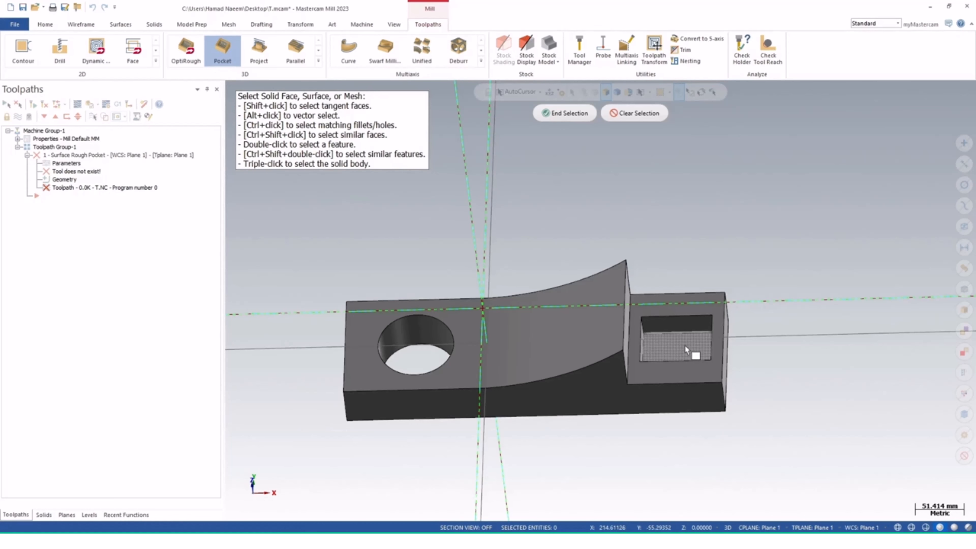
{"action": "left_click", "coordinate": [667, 358]}
{"action": "middle_click_drag", "start_coordinate": [667, 358], "coordinate": [671, 349]}
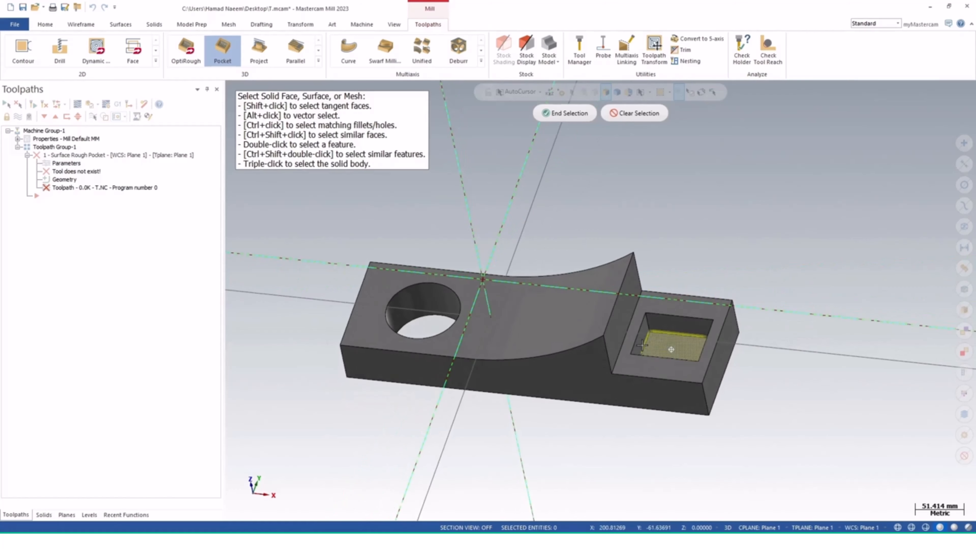
{"action": "left_click", "coordinate": [561, 117]}
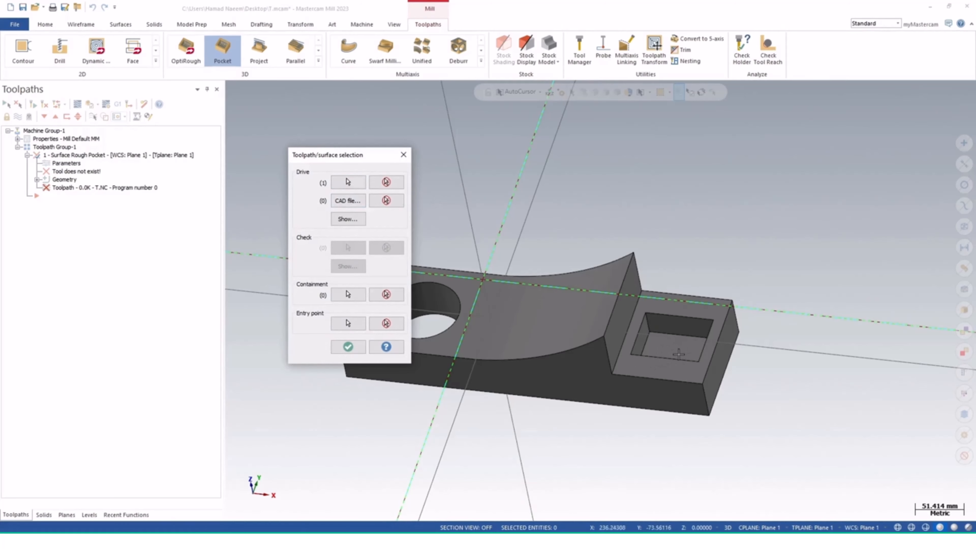
Set the upper edge loop of the rectangular pocket as the containment boundary and accept the toolpath geometry selection
{"action": "left_click", "coordinate": [348, 295]}
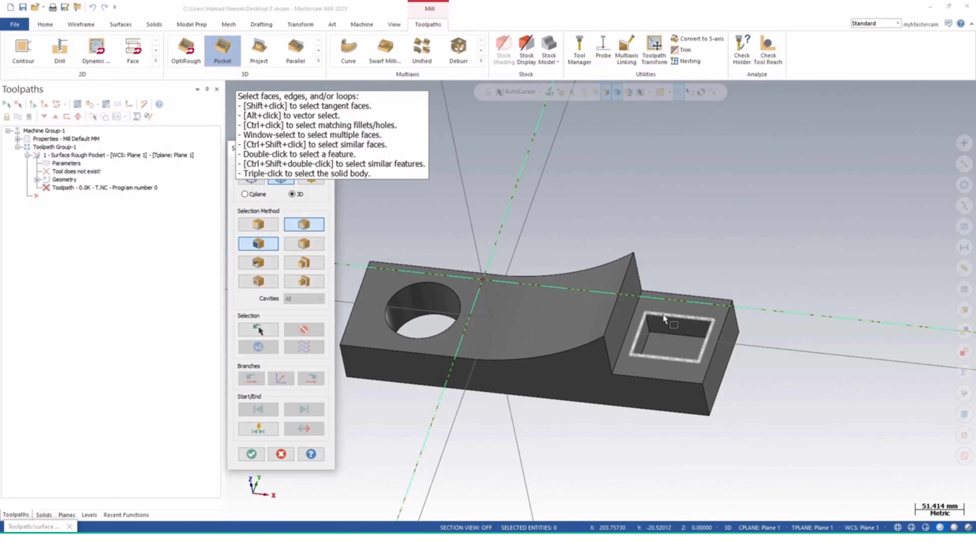
{"action": "scroll", "coordinate": [663, 314], "scroll_direction": "up", "scroll_amount": 3}
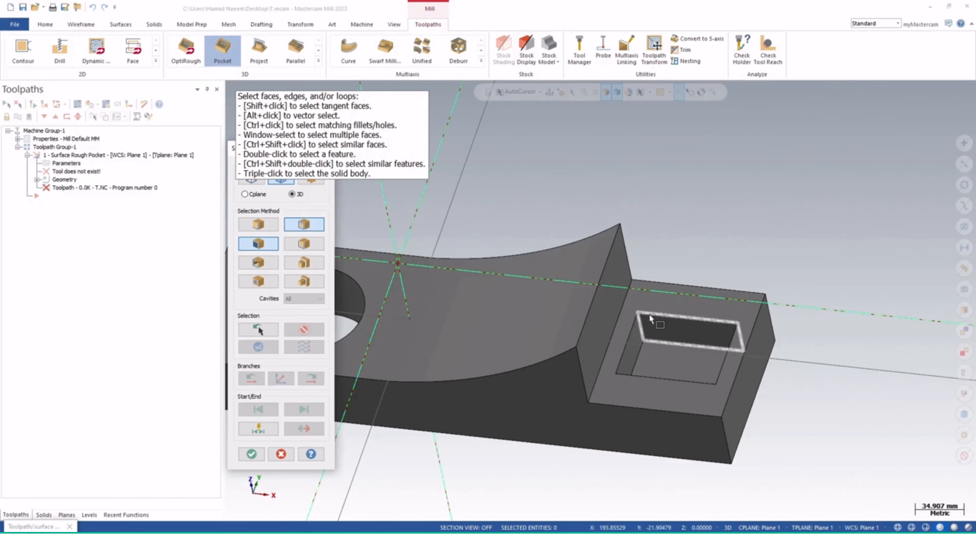
{"action": "left_click", "coordinate": [666, 317]}
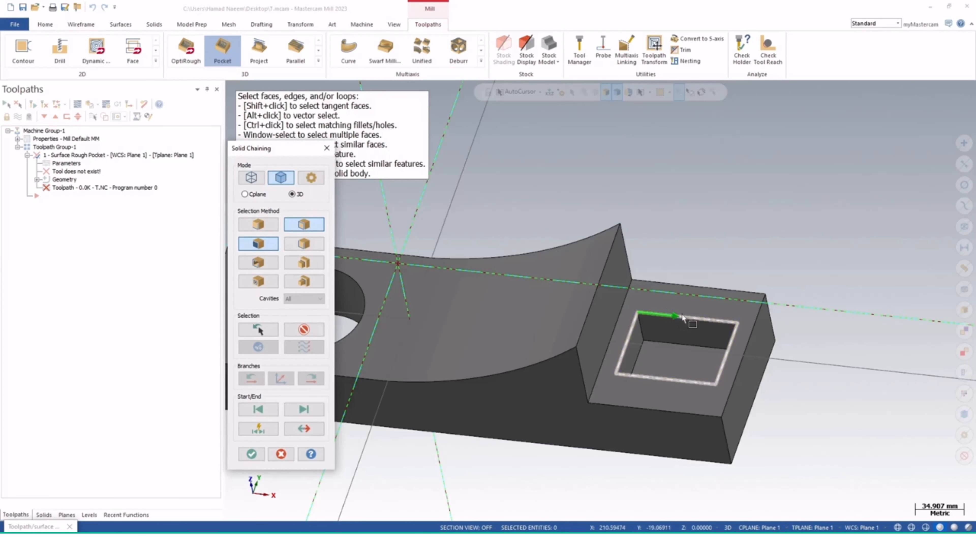
{"action": "left_click", "coordinate": [252, 456]}
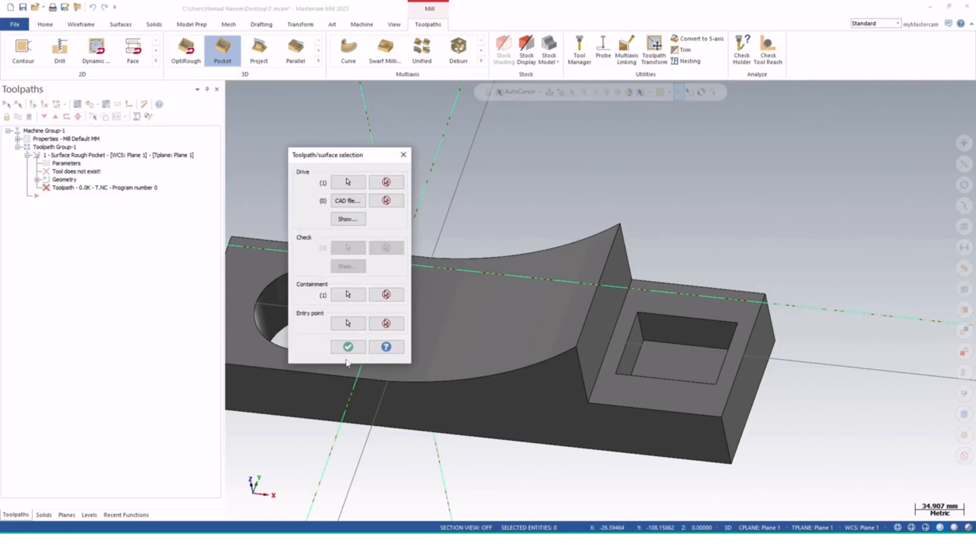
{"action": "left_click", "coordinate": [348, 348]}
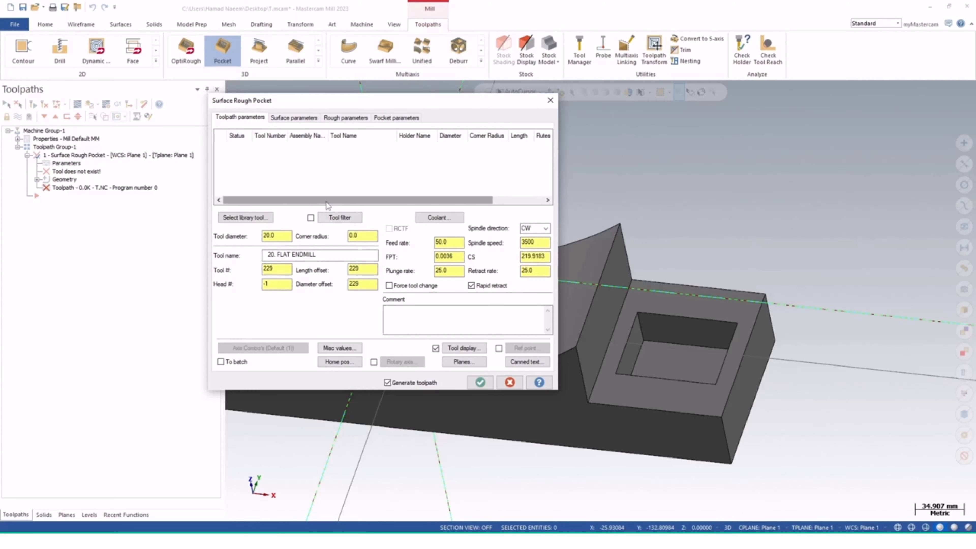
Filter the tool list to flat end mills and select FLAT END MILL - 8 from the tool library
{"action": "left_click", "coordinate": [335, 218]}
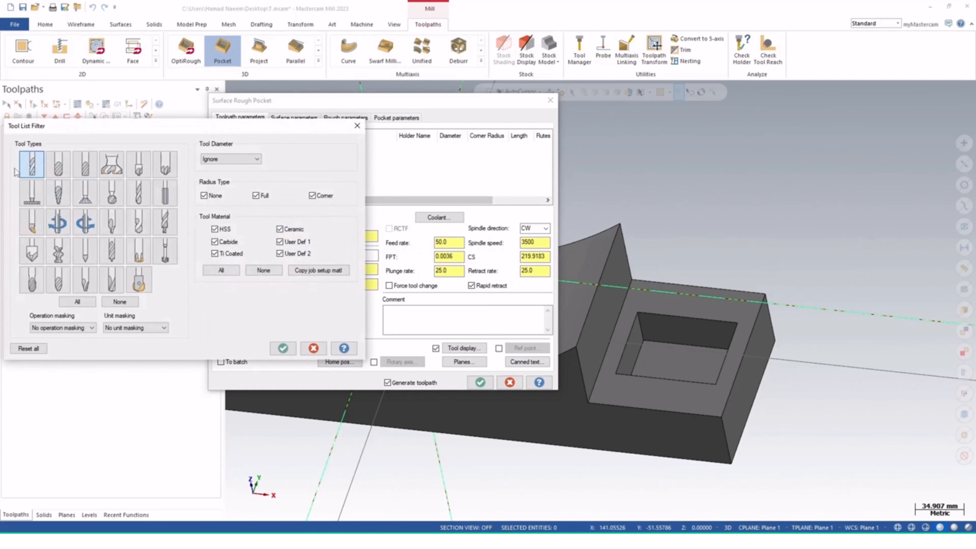
{"action": "left_click", "coordinate": [283, 348]}
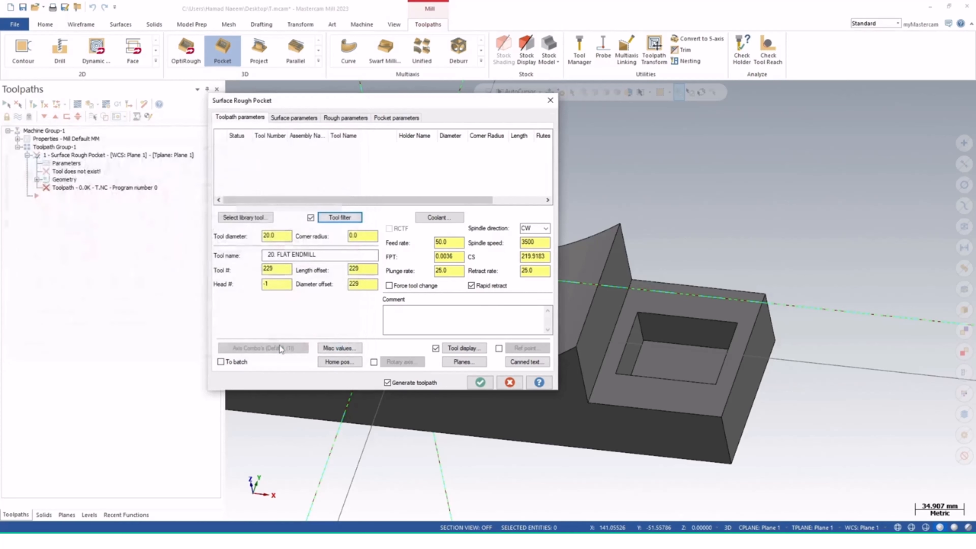
{"action": "left_click", "coordinate": [244, 217]}
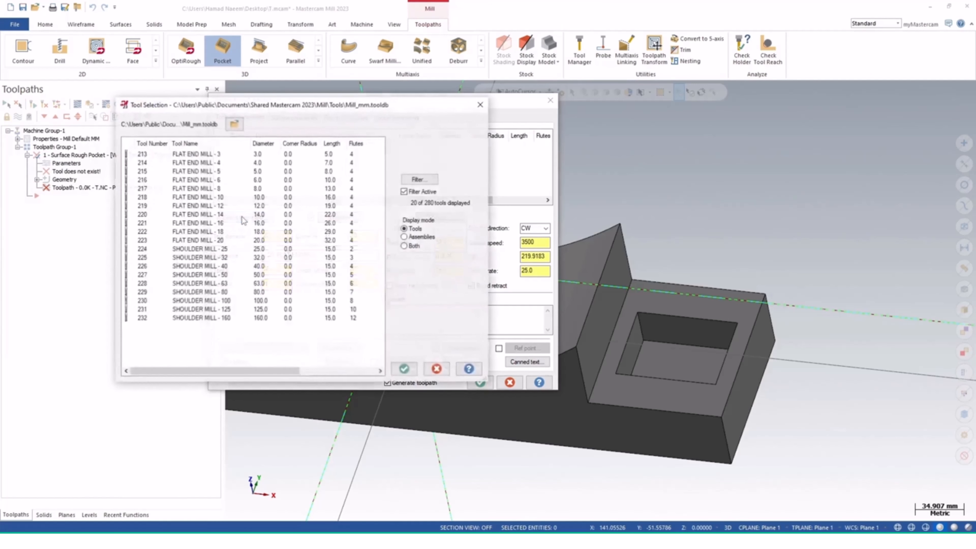
{"action": "left_click", "coordinate": [201, 188]}
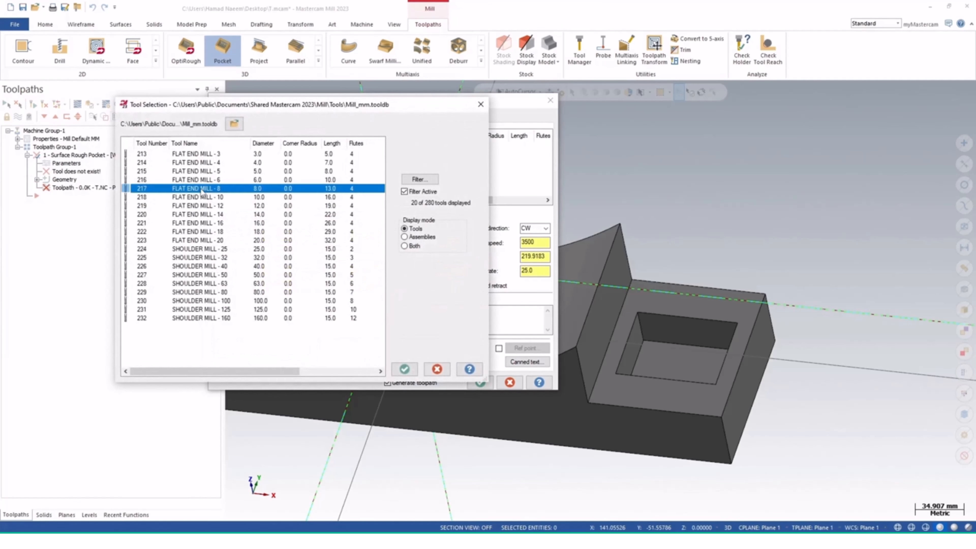
{"action": "left_click", "coordinate": [404, 369]}
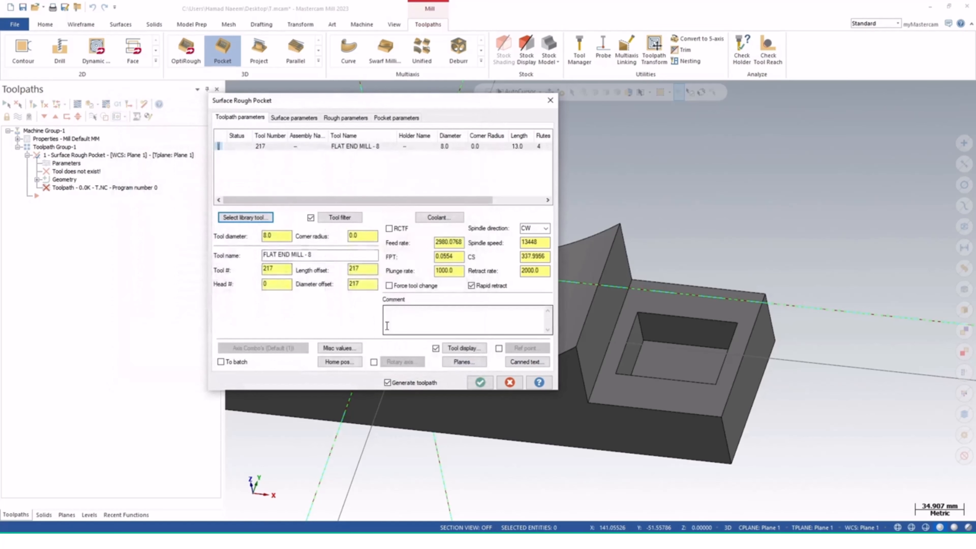
Edit the 8 mm flat end mill's geometry to overall length 75, cutting length 40 and shoulder length 40
{"action": "double_click", "coordinate": [377, 148]}
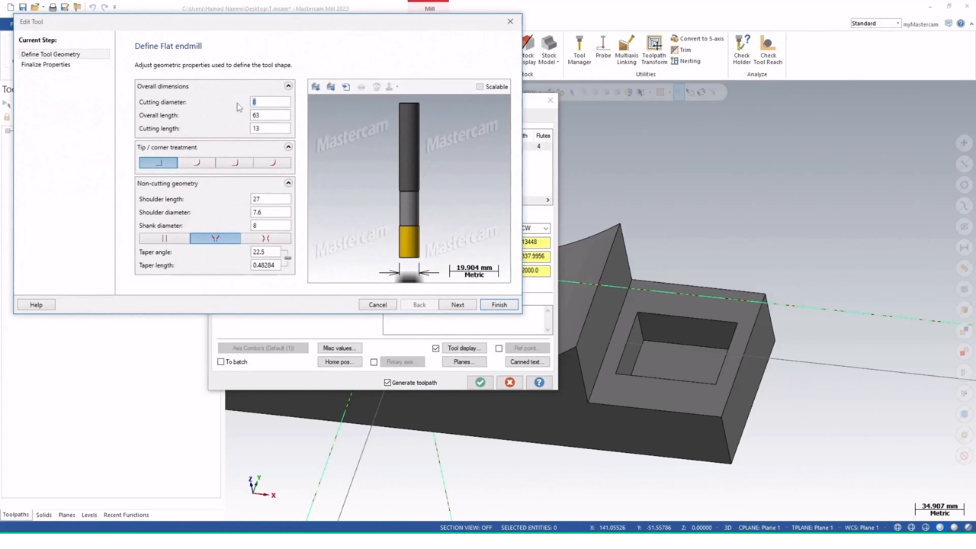
{"action": "left_click", "coordinate": [270, 115]}
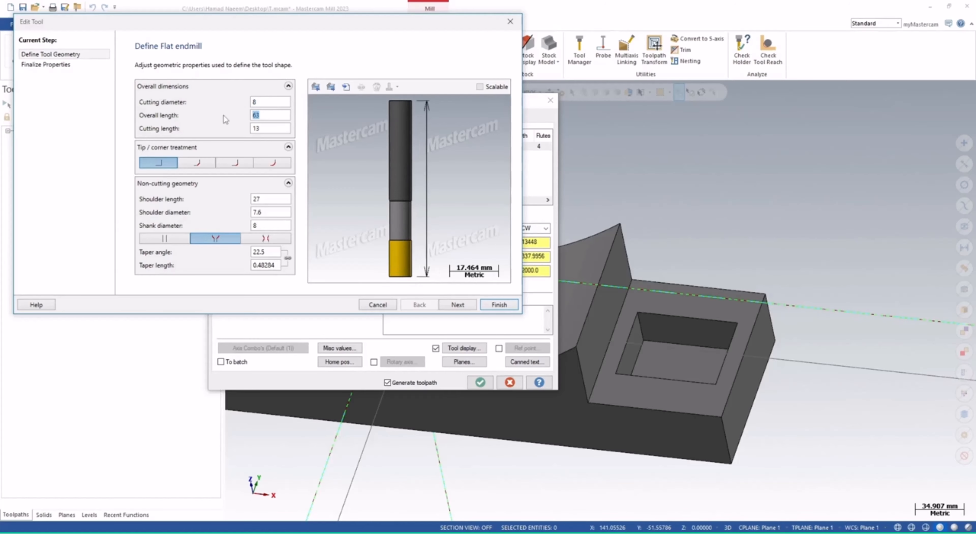
{"action": "type", "text": "75"}
{"action": "key", "text": "Tab"}
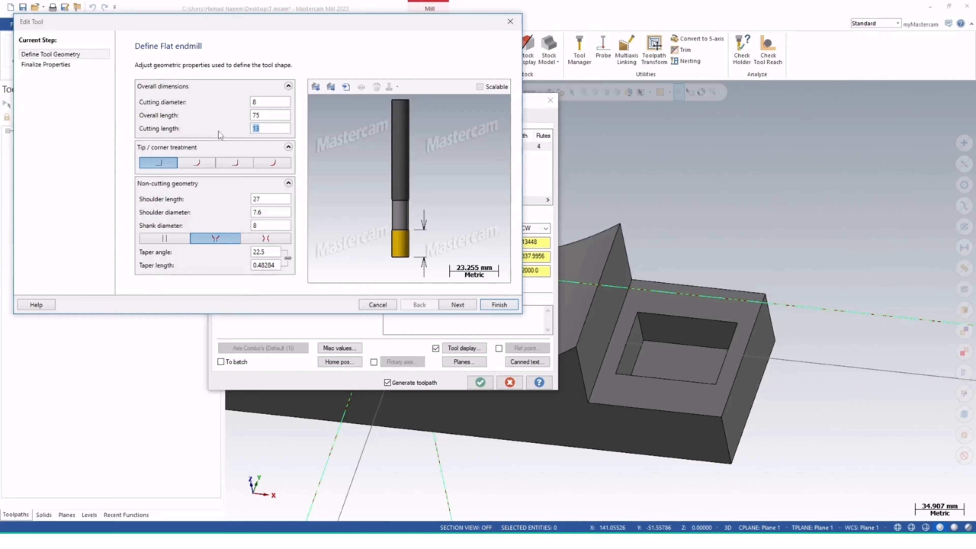
{"action": "type", "text": "40"}
{"action": "left_click", "coordinate": [270, 199]}
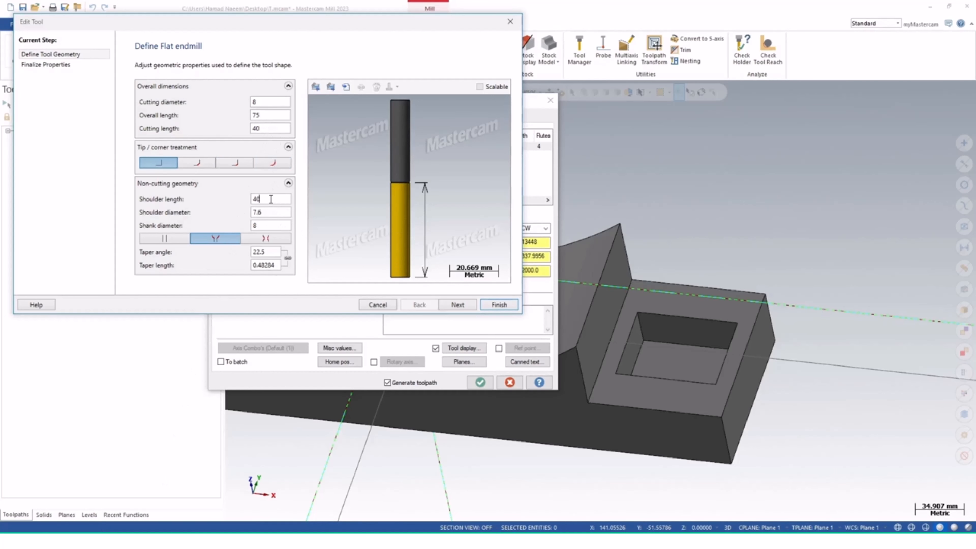
Set the end mill's tool number, length offset and diameter offset to 1 and finish the tool definition
{"action": "left_click", "coordinate": [475, 308]}
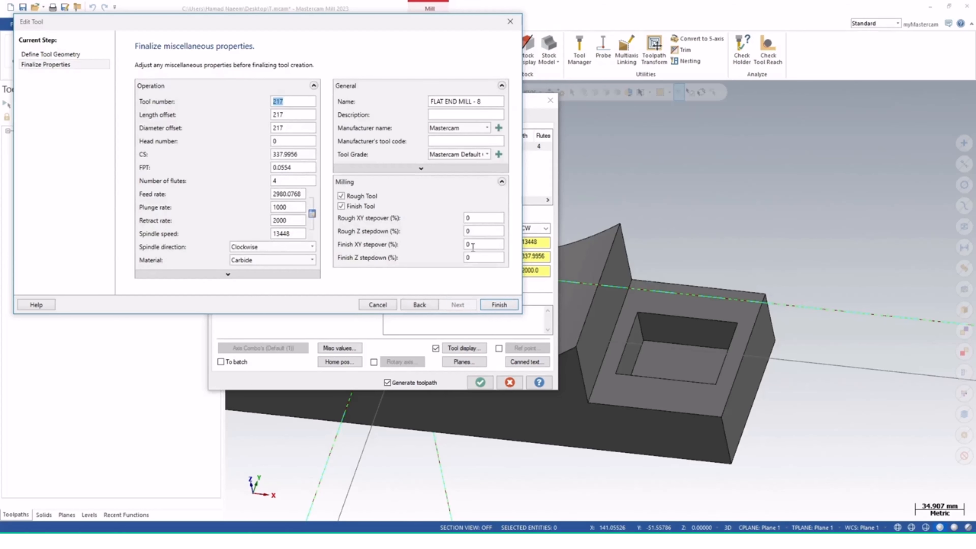
{"action": "left_click_drag", "start_coordinate": [494, 102], "coordinate": [404, 112]}
{"action": "left_click_drag", "start_coordinate": [289, 101], "coordinate": [231, 103]}
{"action": "type", "text": "1"}
{"action": "left_click", "coordinate": [293, 114]}
{"action": "left_click", "coordinate": [499, 305]}
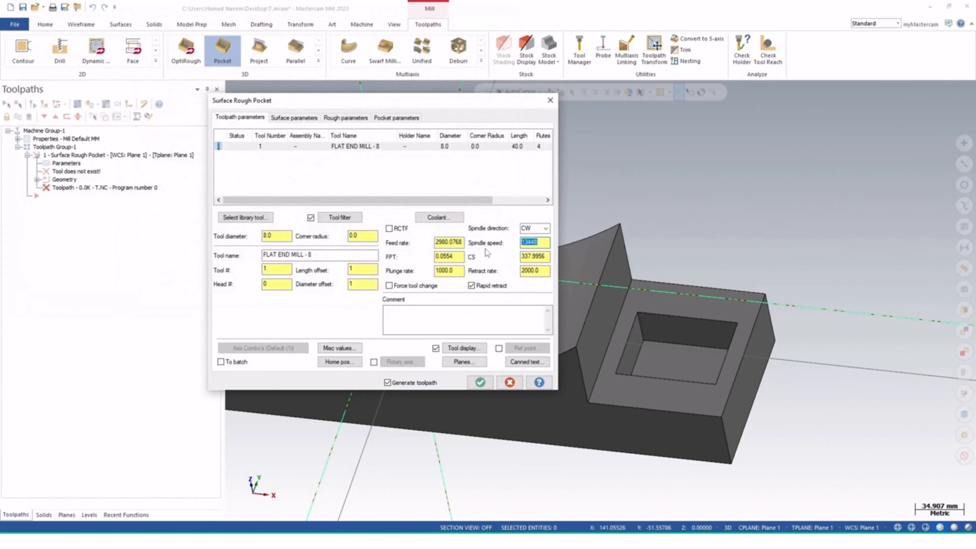
Set the pocket toolpath's spindle speed to 13000 and feed rate to 200
{"action": "type", "text": "13000"}
{"action": "left_click", "coordinate": [452, 244]}
{"action": "double_click", "coordinate": [453, 244]}
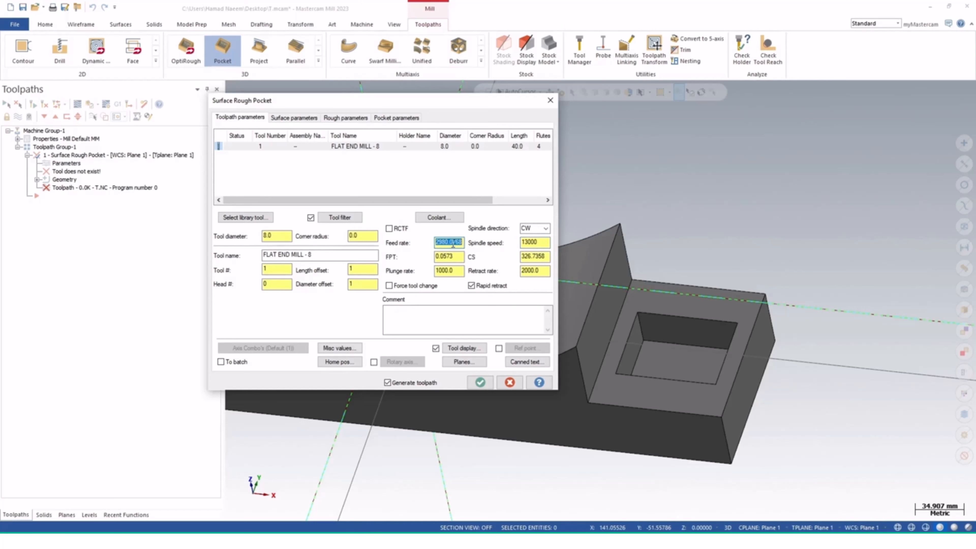
{"action": "type", "text": "200"}
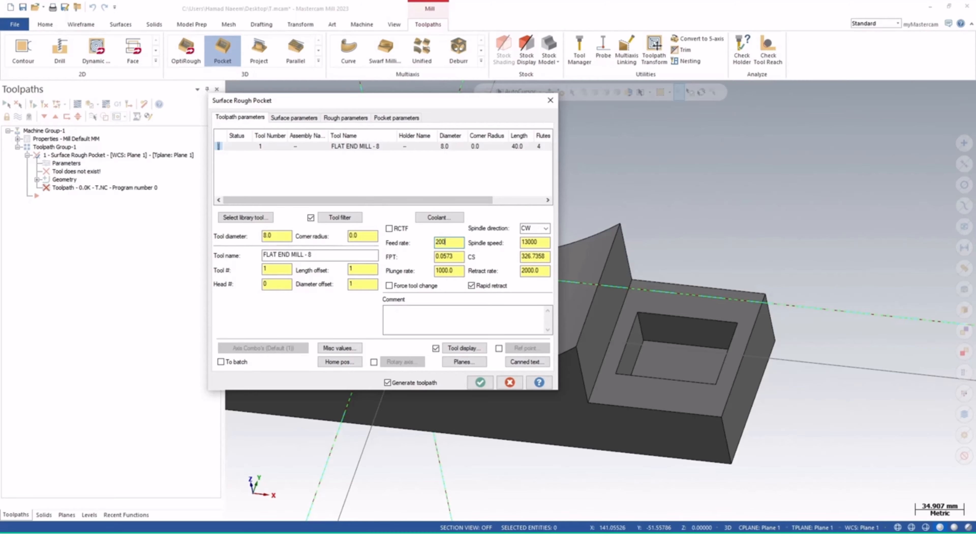
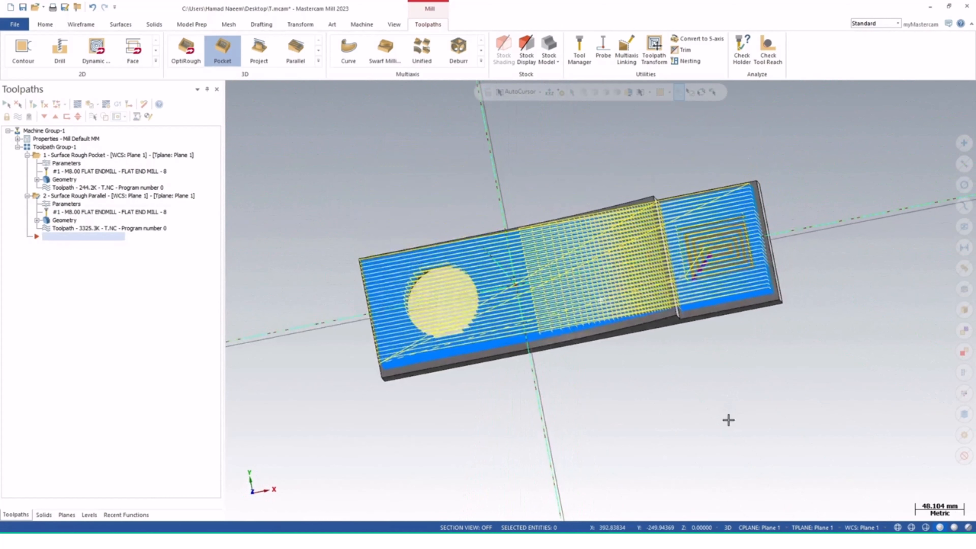
Show the part in wireframe from the top view and examine the direction of the rough parallel toolpath's passes
{"action": "right_click", "coordinate": [583, 401]}
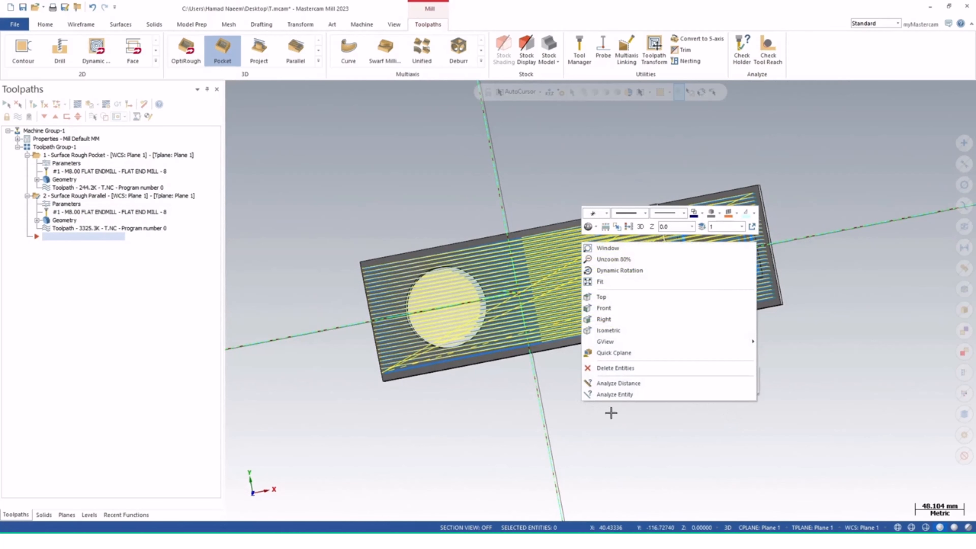
{"action": "left_click", "coordinate": [607, 296]}
{"action": "scroll", "coordinate": [491, 322], "scroll_direction": "up", "scroll_amount": 3}
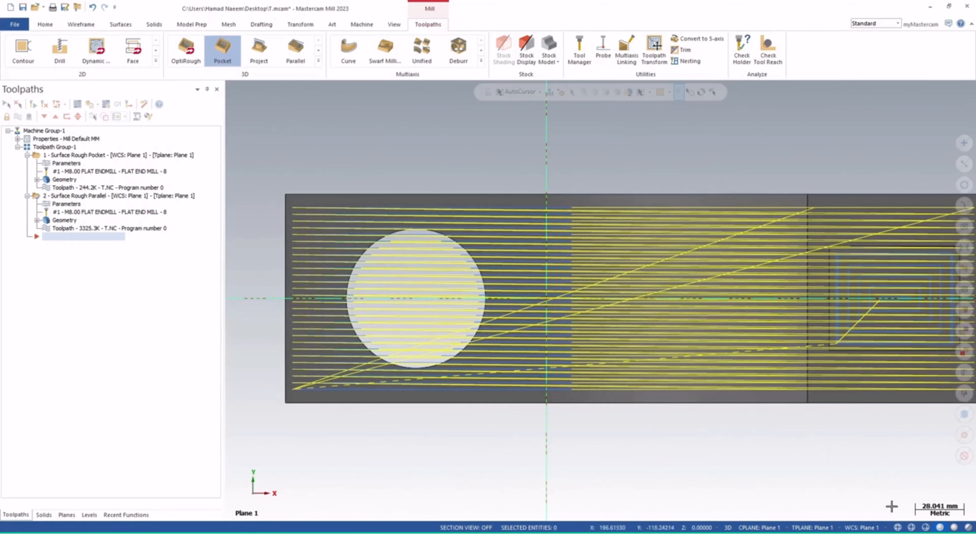
{"action": "left_click", "coordinate": [913, 527]}
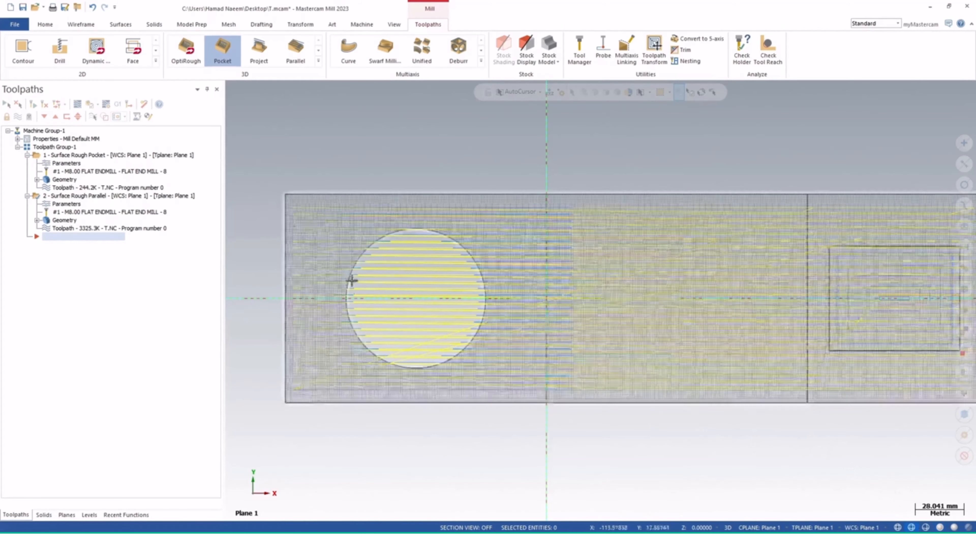
{"action": "middle_click_drag", "start_coordinate": [433, 347], "coordinate": [434, 315]}
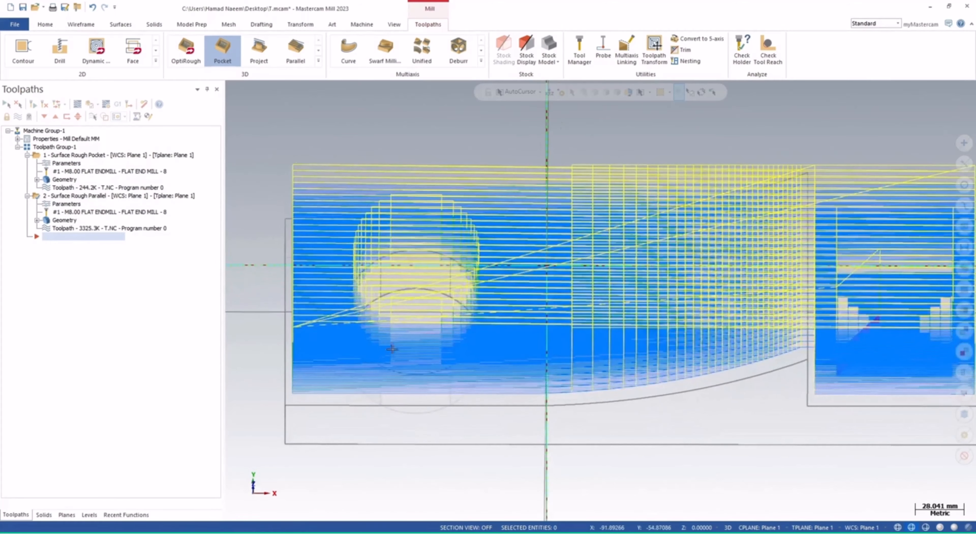
{"action": "middle_click_drag", "start_coordinate": [393, 350], "coordinate": [500, 336]}
{"action": "middle_click_drag", "start_coordinate": [406, 248], "coordinate": [663, 204]}
Set the Surface Rough Parallel operation's machining angle to 90 and regenerate its toolpath
{"action": "left_click", "coordinate": [64, 205]}
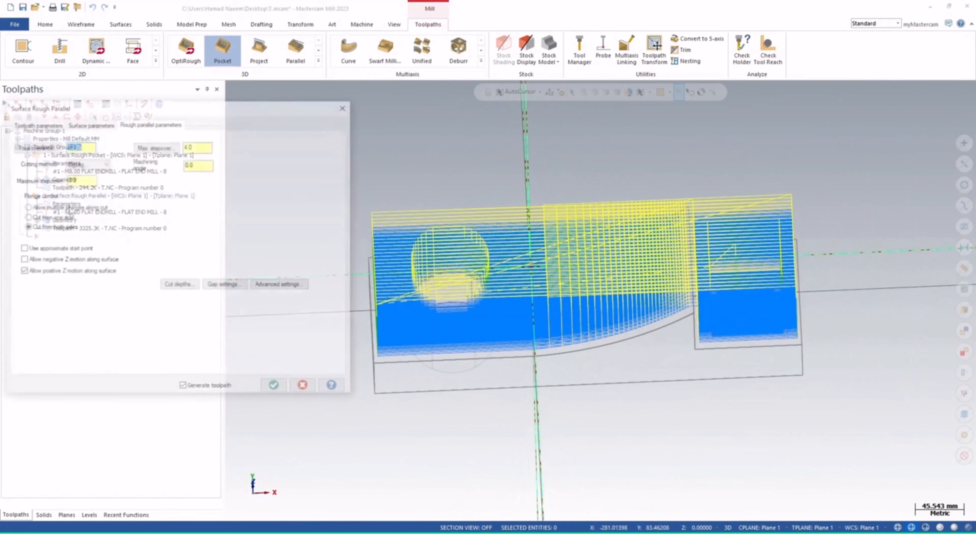
{"action": "middle_click_drag", "start_coordinate": [544, 279], "coordinate": [425, 333]}
{"action": "left_click", "coordinate": [206, 165]}
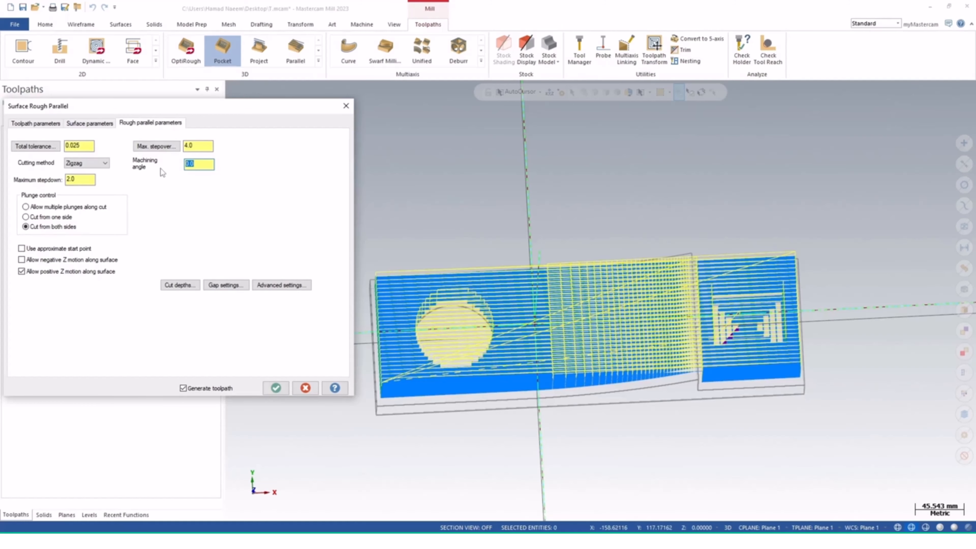
{"action": "type", "text": "90"}
{"action": "left_click", "coordinate": [286, 393]}
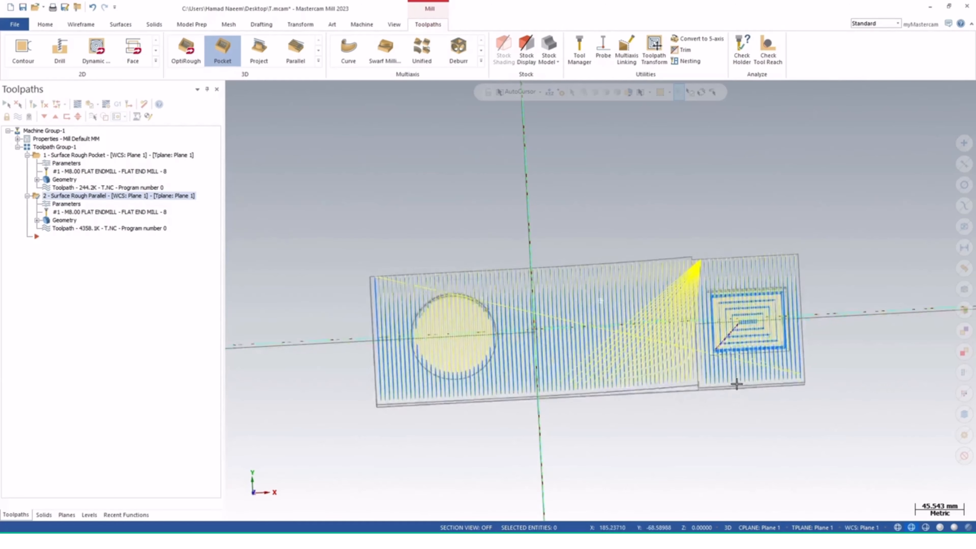
Hide the toolpath display of both the Surface Rough Pocket and Surface Rough Parallel operations
{"action": "mouse_move", "coordinate": [737, 383]}
{"action": "middle_mouse_down"}
{"action": "mouse_move", "coordinate": [732, 279]}
{"action": "mouse_move", "coordinate": [654, 329]}
{"action": "mouse_move", "coordinate": [670, 366]}
{"action": "mouse_move", "coordinate": [683, 341]}
{"action": "mouse_move", "coordinate": [671, 394]}
{"action": "mouse_move", "coordinate": [682, 432]}
{"action": "mouse_move", "coordinate": [682, 394]}
{"action": "mouse_move", "coordinate": [649, 337]}
{"action": "mouse_move", "coordinate": [676, 322]}
{"action": "mouse_move", "coordinate": [697, 342]}
{"action": "middle_mouse_up"}
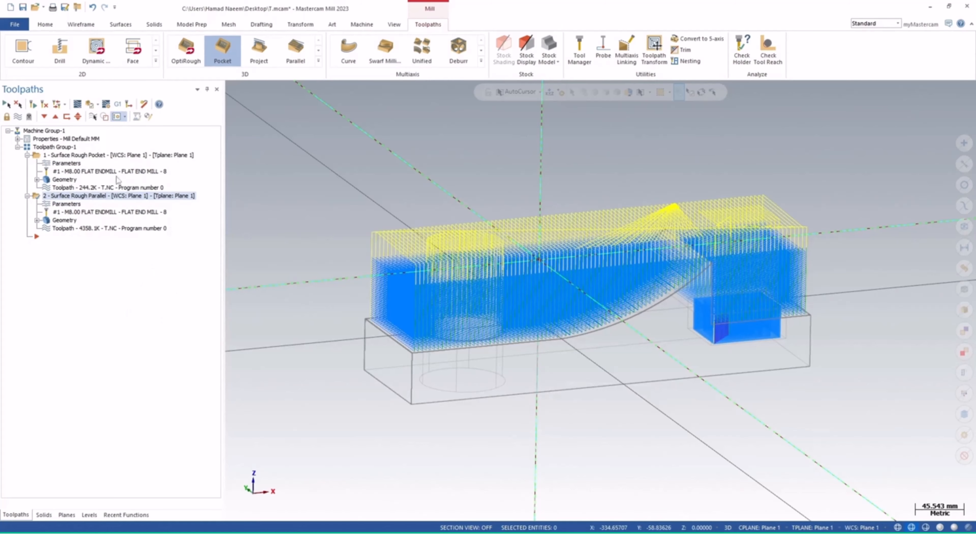
{"action": "left_click", "coordinate": [77, 157]}
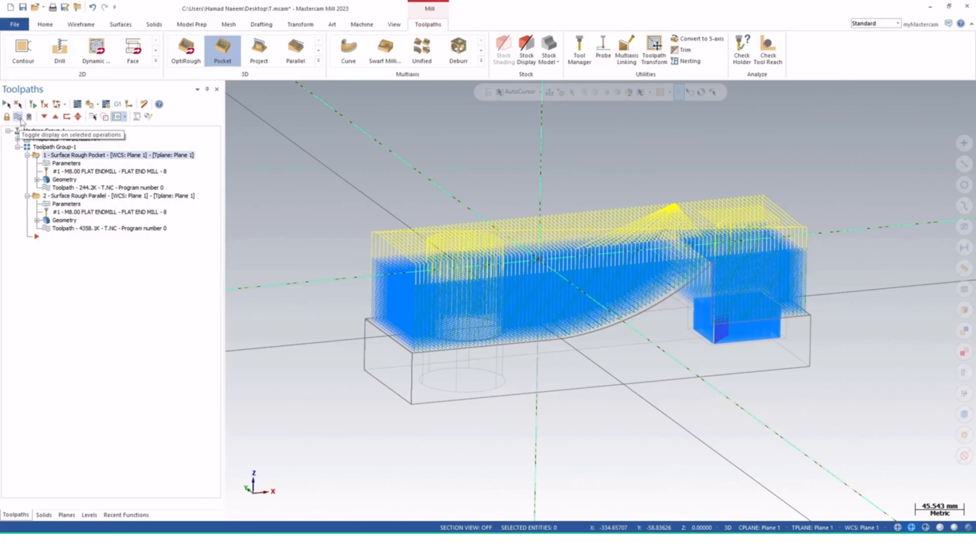
{"action": "left_click", "coordinate": [18, 116]}
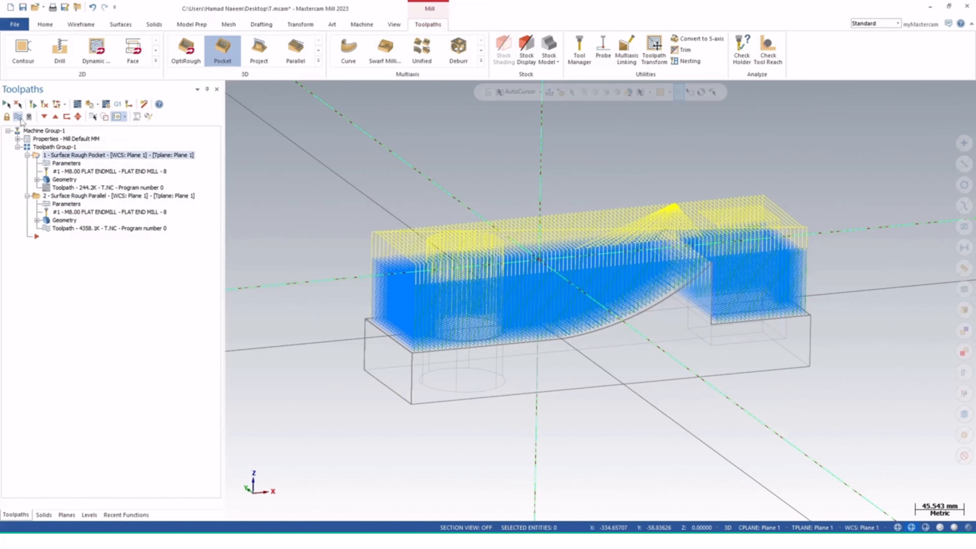
{"action": "left_click", "coordinate": [41, 197]}
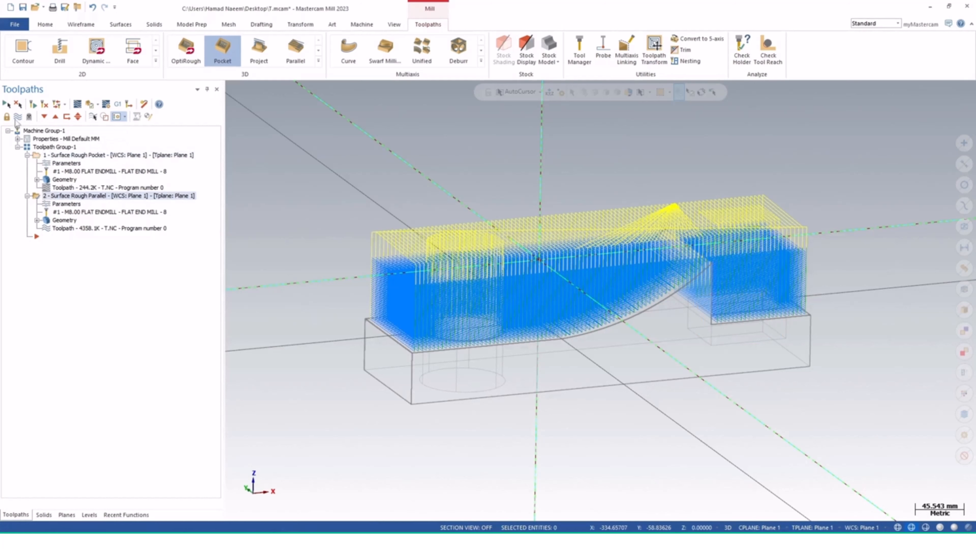
{"action": "left_click", "coordinate": [17, 118]}
{"action": "mouse_move", "coordinate": [584, 396]}
{"action": "middle_mouse_down"}
{"action": "mouse_move", "coordinate": [626, 389]}
{"action": "mouse_move", "coordinate": [590, 377]}
{"action": "middle_mouse_up"}
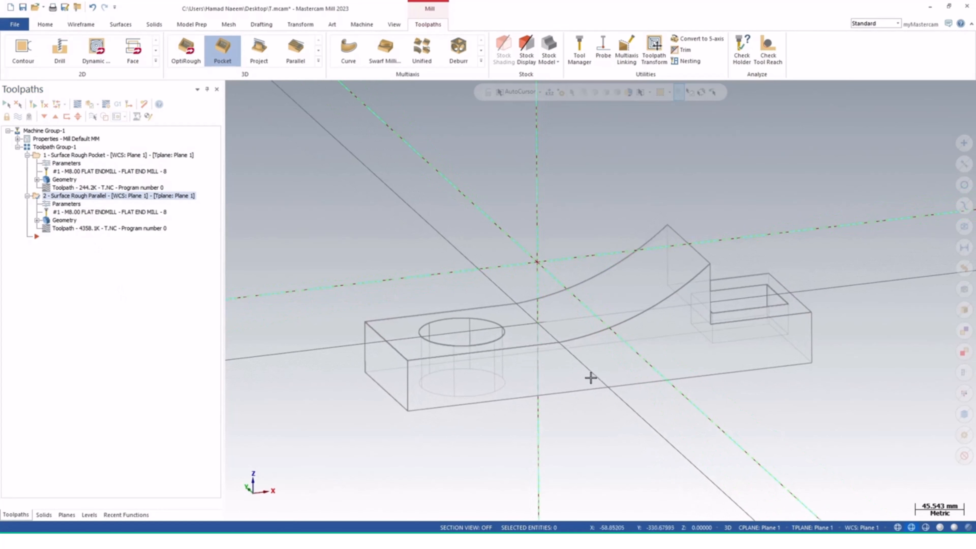
Start a Surface Rough Radial toolpath with the shape set to Undefined and the flat face around the circular hole as its drive surface
{"action": "right_click", "coordinate": [99, 266]}
{"action": "mouse_move", "coordinate": [128, 259]}
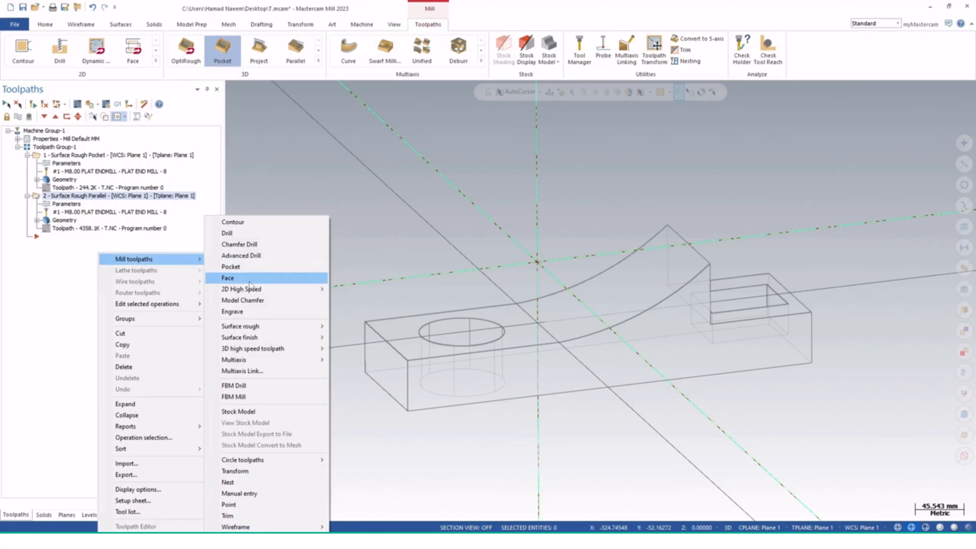
{"action": "mouse_move", "coordinate": [264, 326]}
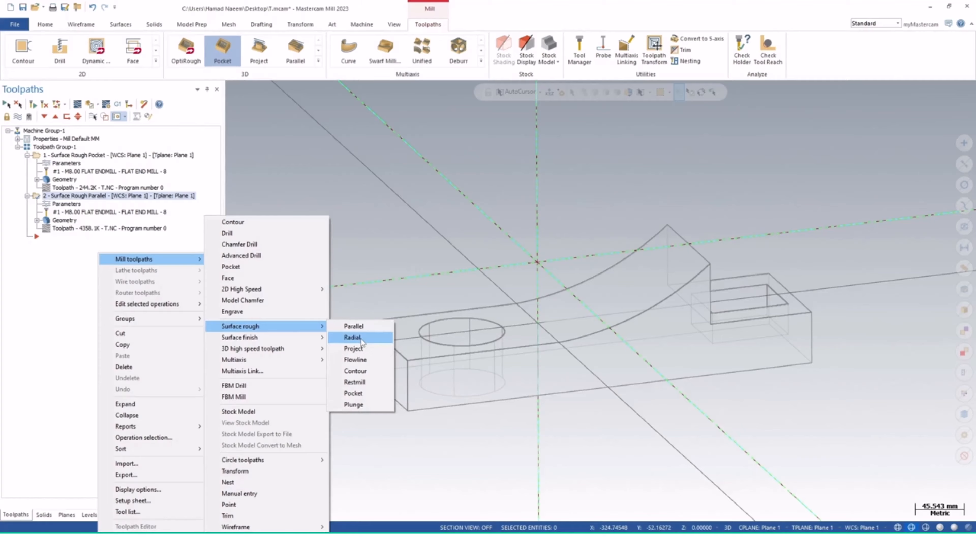
{"action": "left_click", "coordinate": [352, 338]}
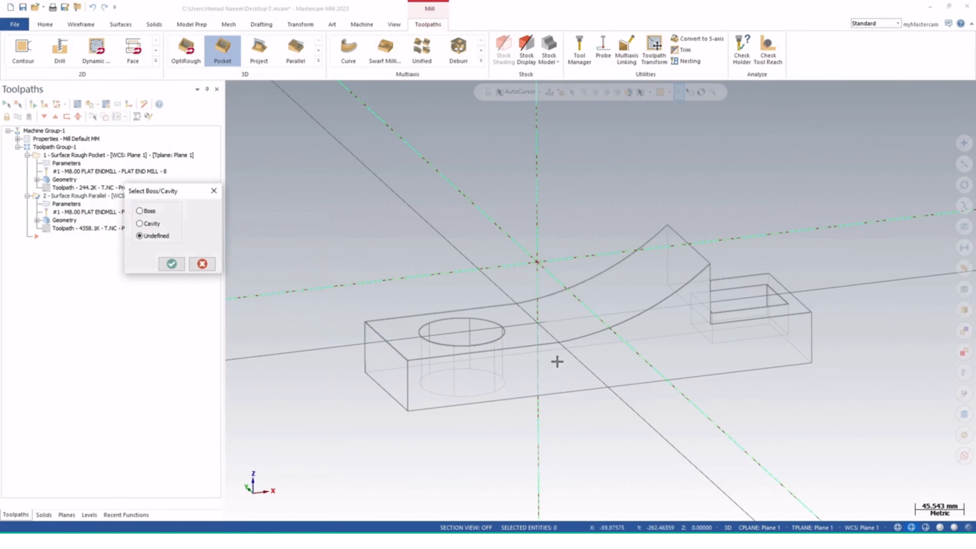
{"action": "middle_click_drag", "start_coordinate": [560, 342], "coordinate": [558, 414]}
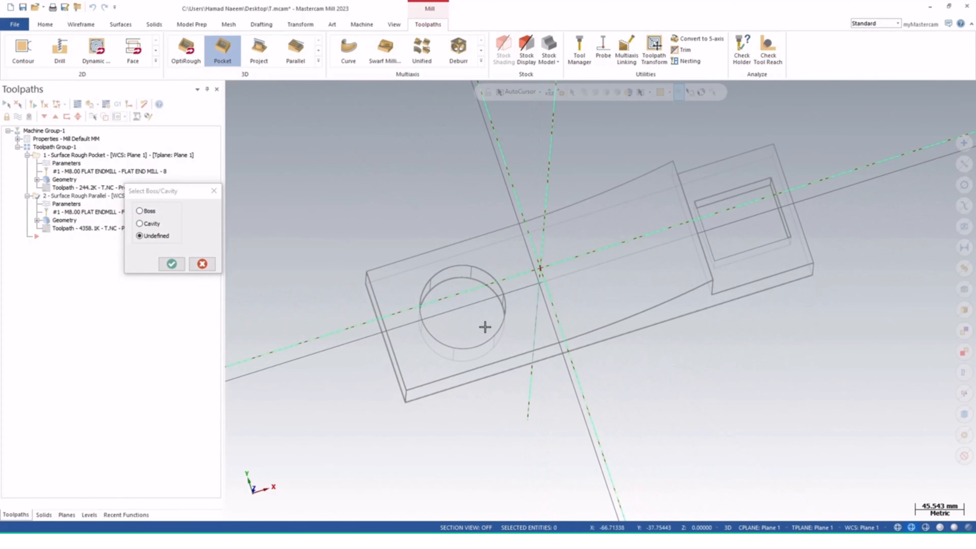
{"action": "left_click", "coordinate": [172, 264]}
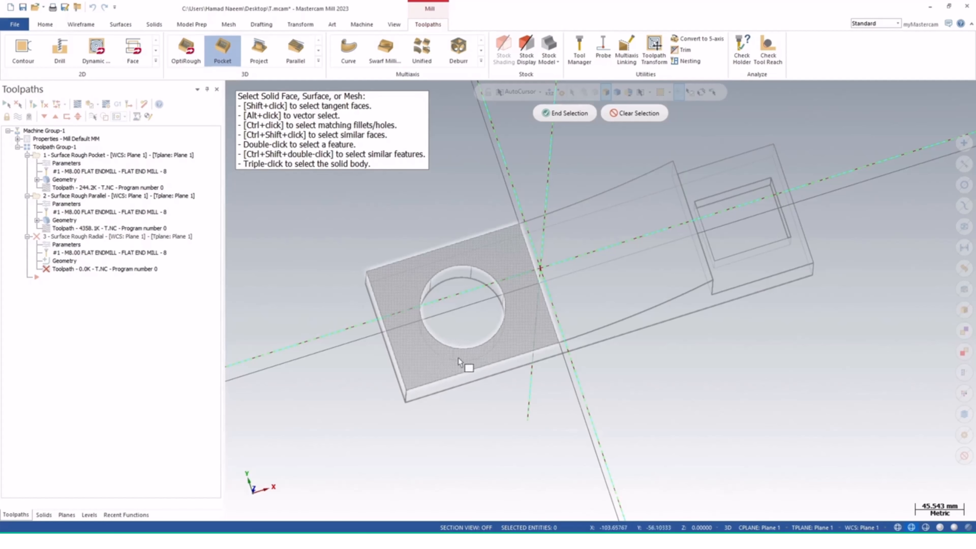
{"action": "left_click", "coordinate": [431, 366]}
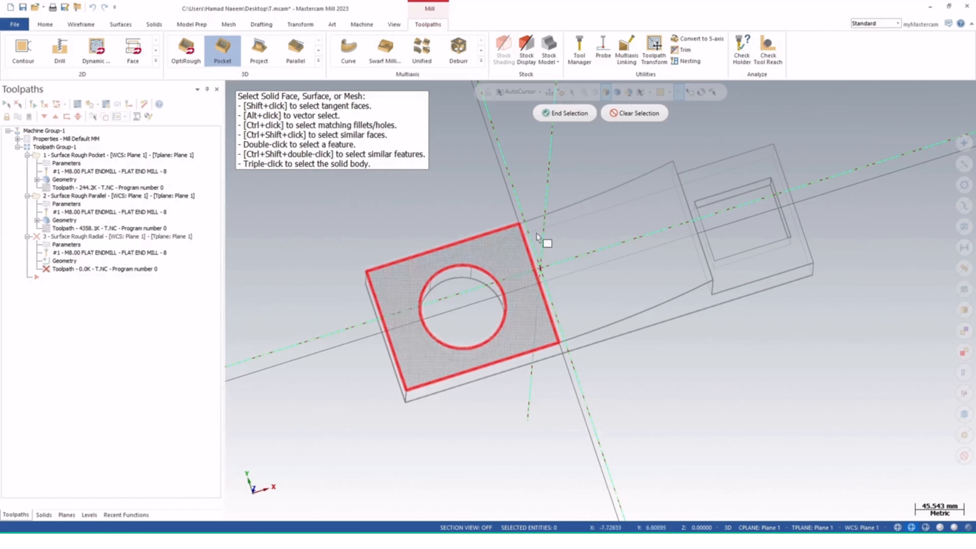
{"action": "left_click", "coordinate": [563, 114]}
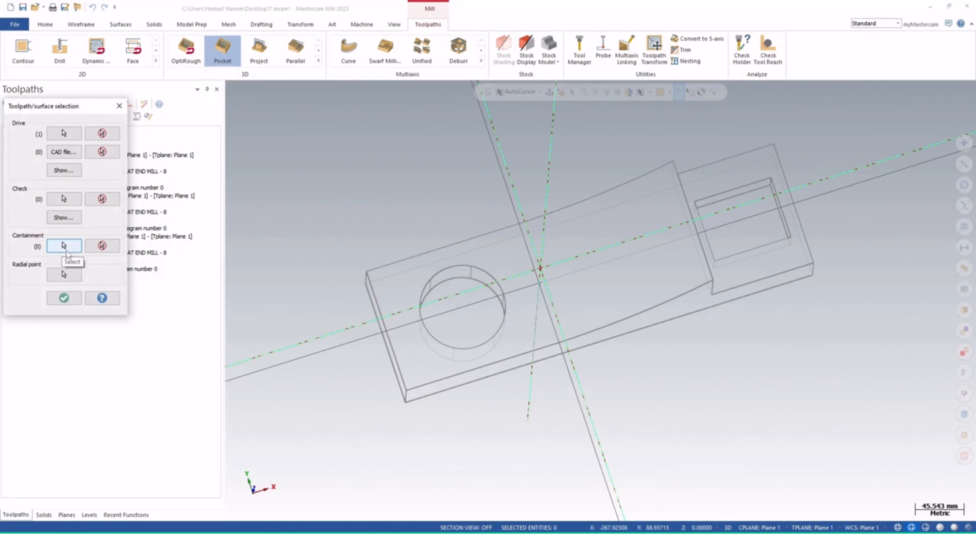
Chain the outer edge loop of the flat face around the hole as the radial toolpath's containment boundary and accept the selection
{"action": "left_click", "coordinate": [64, 246]}
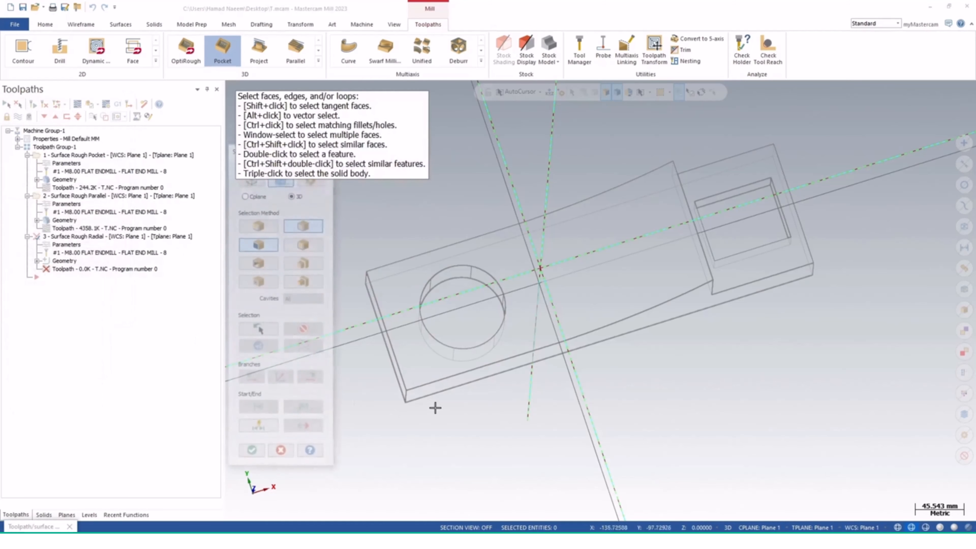
{"action": "left_click", "coordinate": [438, 384]}
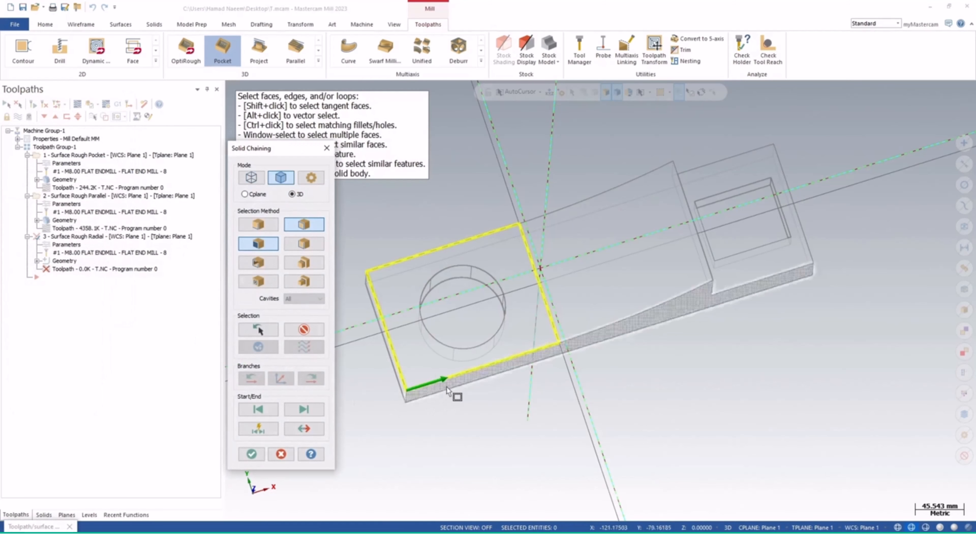
{"action": "left_click", "coordinate": [251, 455]}
{"action": "left_click", "coordinate": [72, 301]}
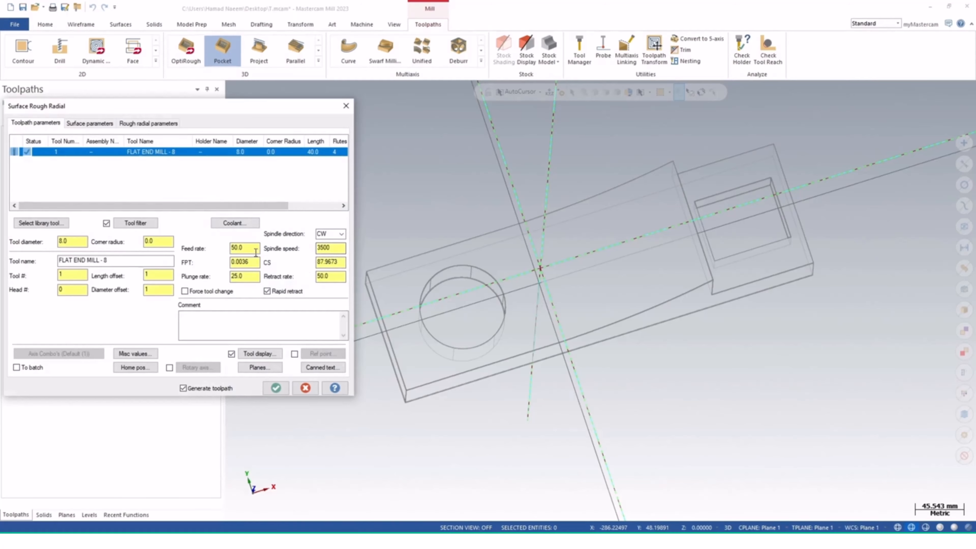
Set the radial roughing feed rate to 1500 and switch its cut depths to Absolute
{"action": "left_click_drag", "start_coordinate": [252, 249], "coordinate": [187, 251]}
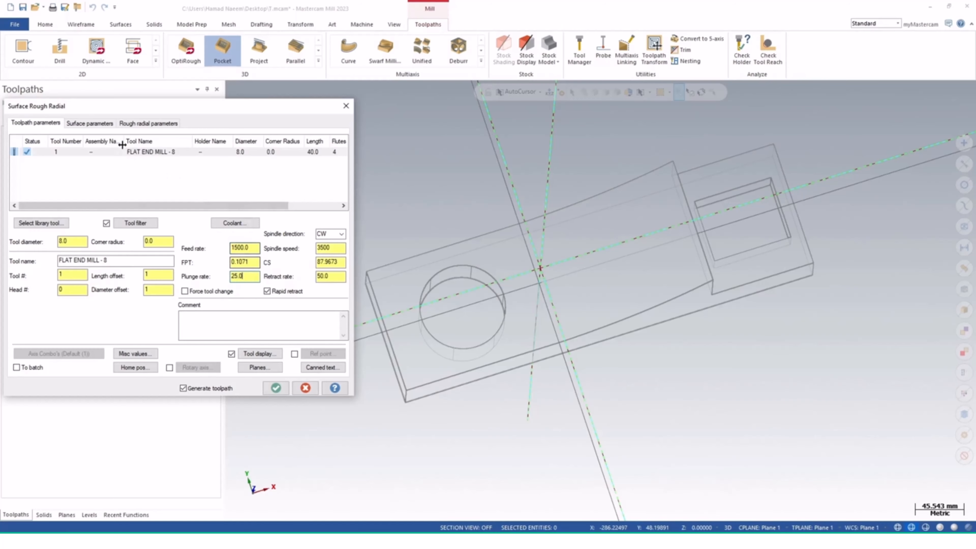
{"action": "left_click", "coordinate": [89, 125]}
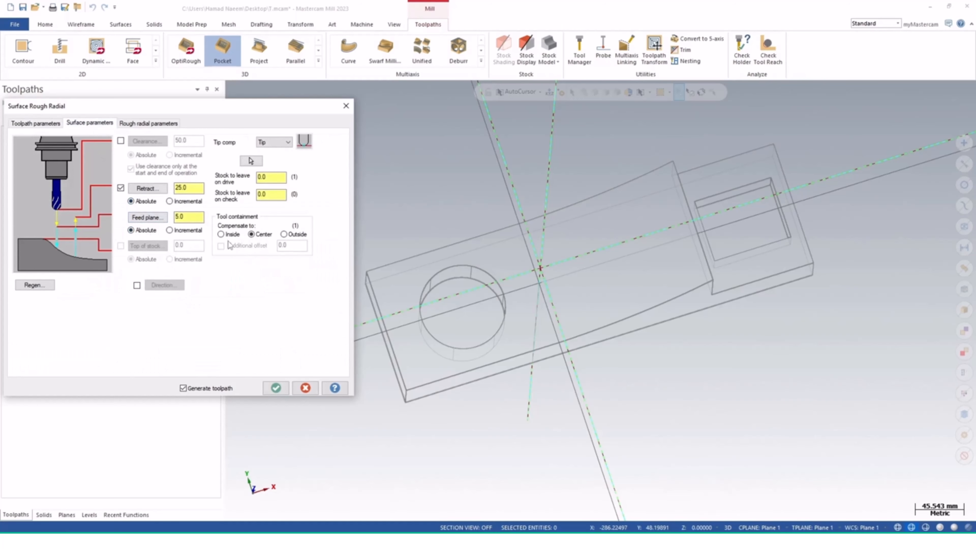
{"action": "left_click", "coordinate": [133, 124]}
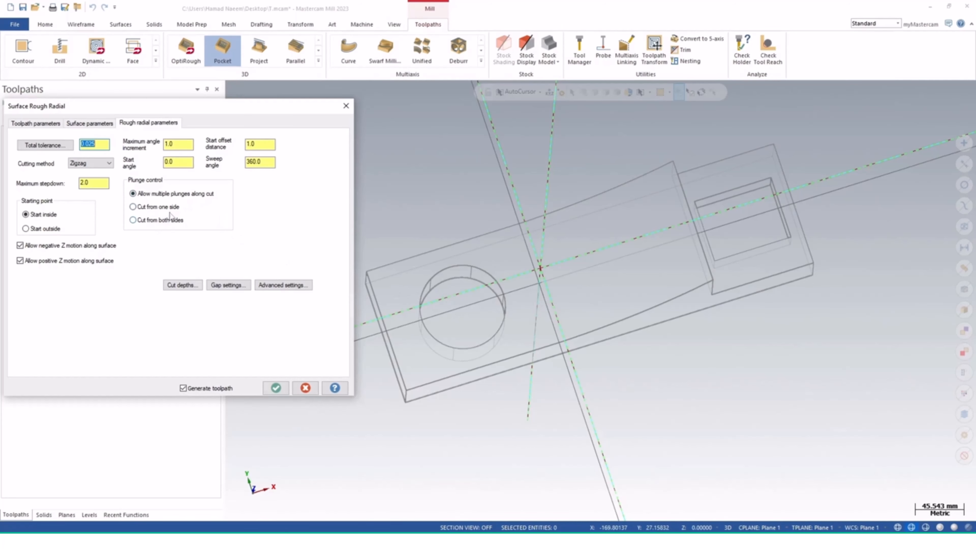
{"action": "left_click", "coordinate": [251, 144]}
{"action": "left_click", "coordinate": [183, 285]}
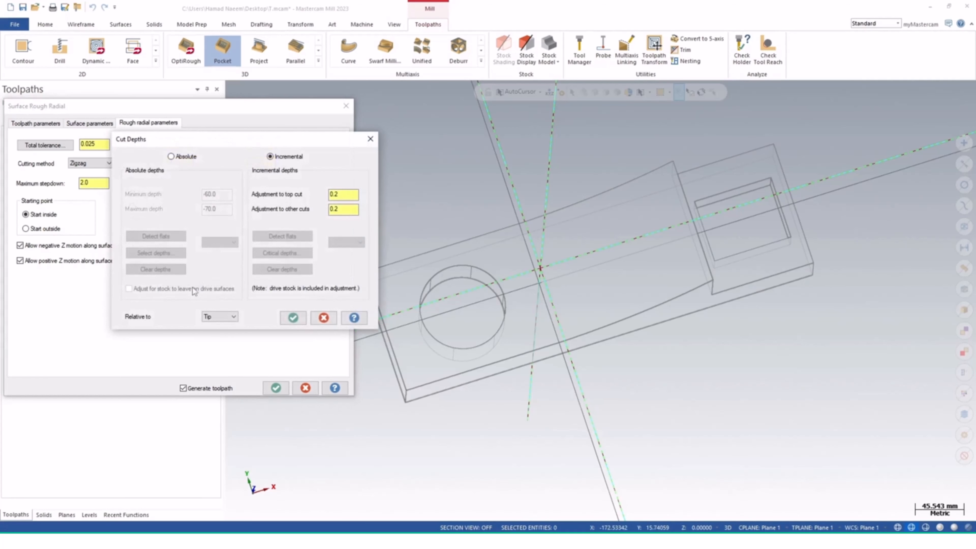
{"action": "left_click", "coordinate": [183, 157]}
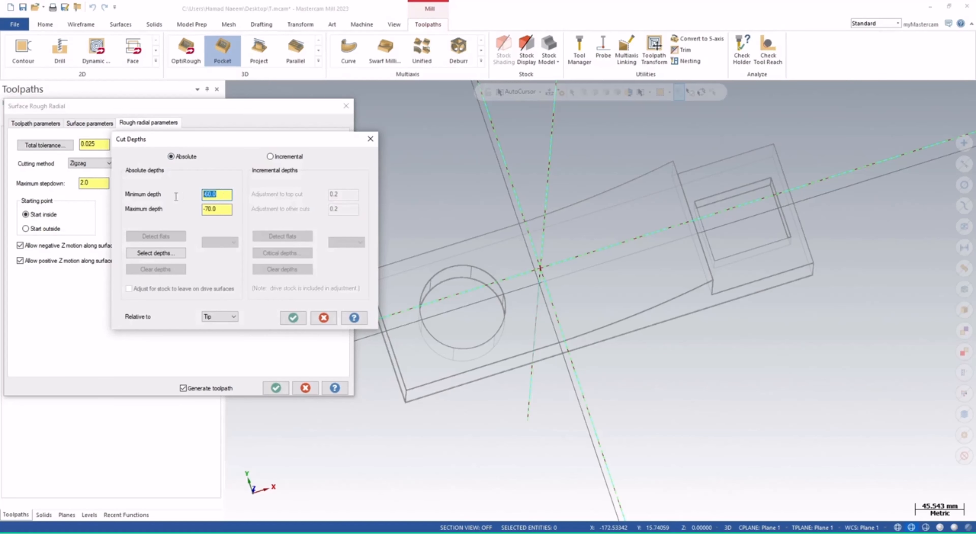
{"action": "double_click", "coordinate": [212, 211]}
{"action": "left_click", "coordinate": [297, 325]}
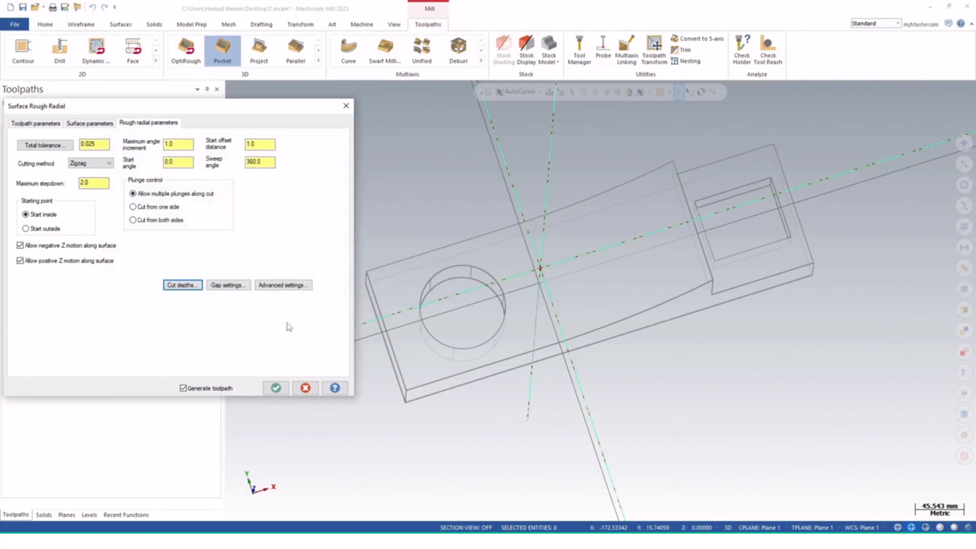
Set the radial toolpath's keep-tool-down gap motion to Smooth and enable optimized cut order
{"action": "left_click", "coordinate": [231, 286]}
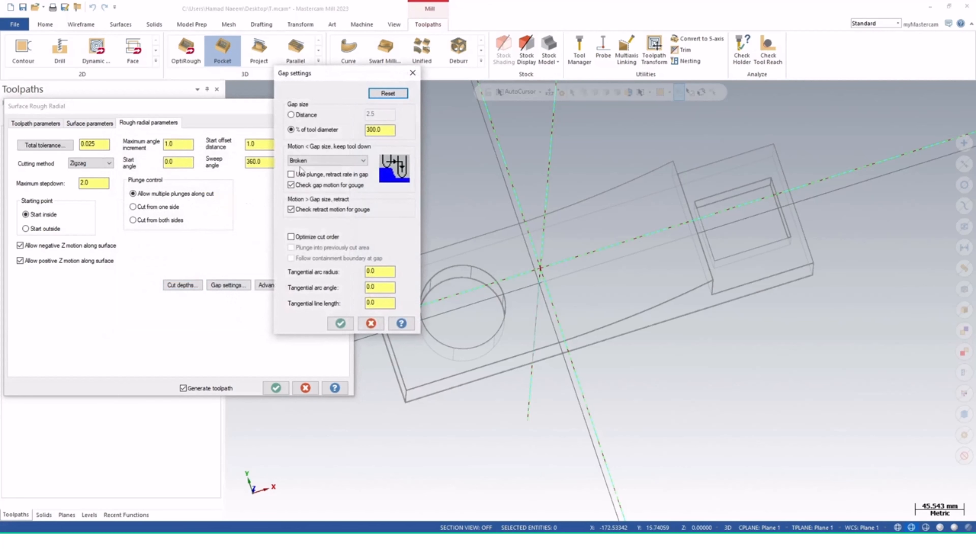
{"action": "left_click", "coordinate": [327, 161]}
{"action": "left_click", "coordinate": [308, 183]}
{"action": "left_click", "coordinate": [291, 236]}
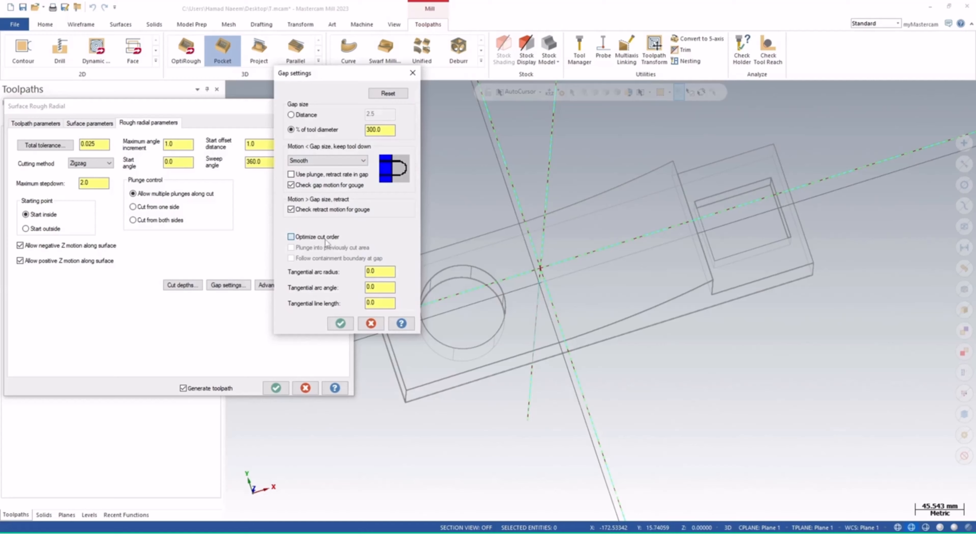
{"action": "left_click", "coordinate": [345, 325]}
Generate the radial toolpath using the centre of the circular hole as the radial point
{"action": "left_click", "coordinate": [276, 388]}
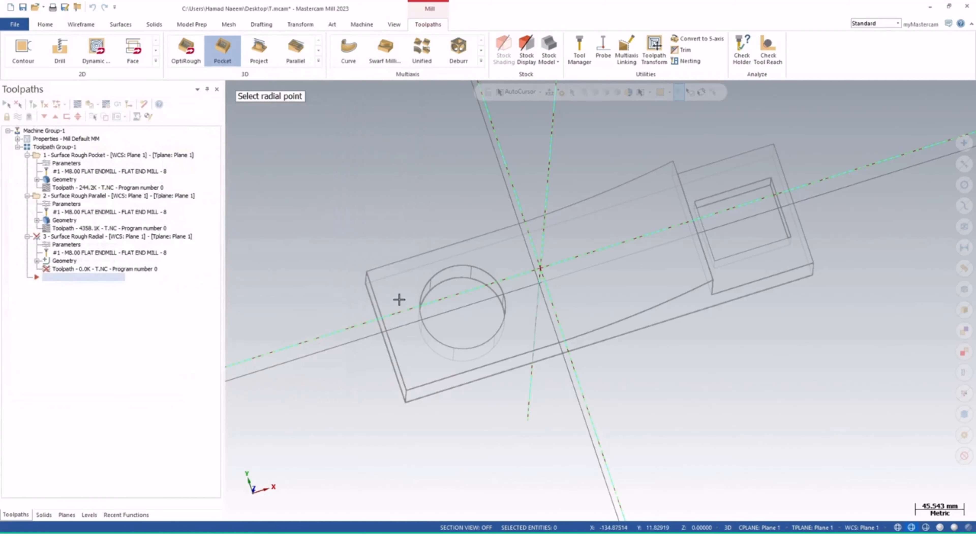
{"action": "left_click", "coordinate": [466, 266]}
{"action": "left_click", "coordinate": [463, 307]}
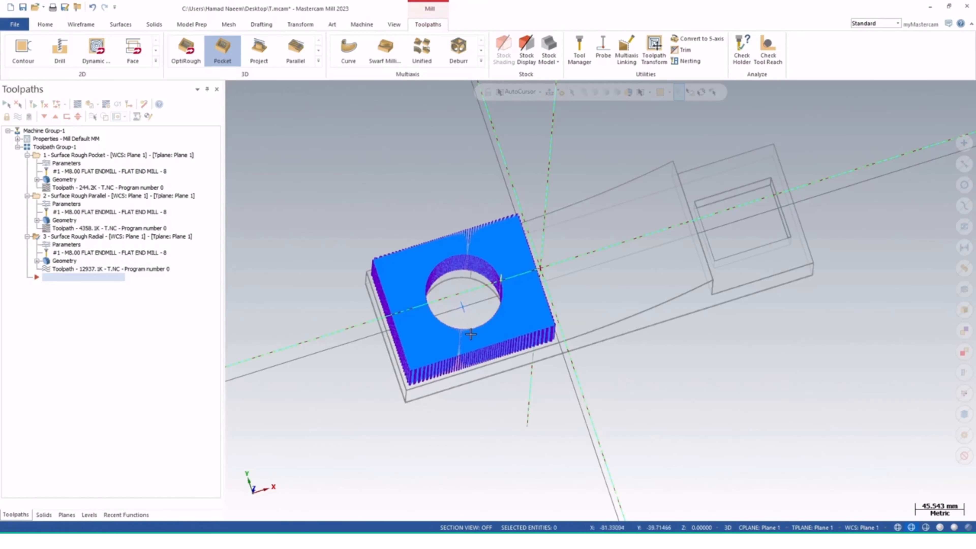
Examine how the radial passes spread around the circular hole and how their layers stack in depth
{"action": "mouse_move", "coordinate": [471, 330]}
{"action": "middle_mouse_down"}
{"action": "mouse_move", "coordinate": [461, 287]}
{"action": "mouse_move", "coordinate": [445, 292]}
{"action": "mouse_move", "coordinate": [462, 351]}
{"action": "mouse_move", "coordinate": [420, 321]}
{"action": "mouse_move", "coordinate": [430, 322]}
{"action": "middle_mouse_up"}
{"action": "scroll", "coordinate": [418, 294], "scroll_direction": "up", "scroll_amount": 6}
{"action": "scroll", "coordinate": [418, 295], "scroll_direction": "up", "scroll_amount": 4}
{"action": "scroll", "coordinate": [496, 231], "scroll_direction": "up", "scroll_amount": 4}
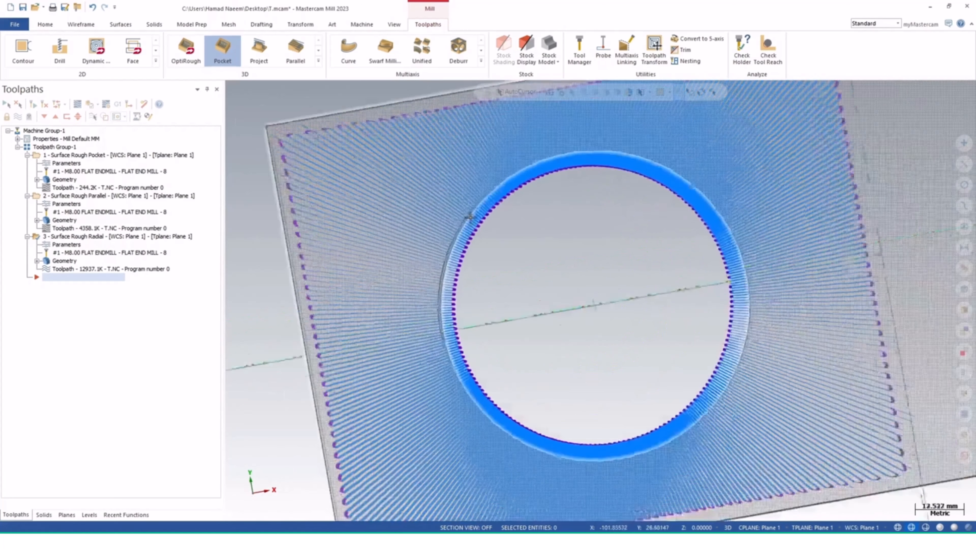
{"action": "scroll", "coordinate": [496, 231], "scroll_direction": "down", "scroll_amount": 3}
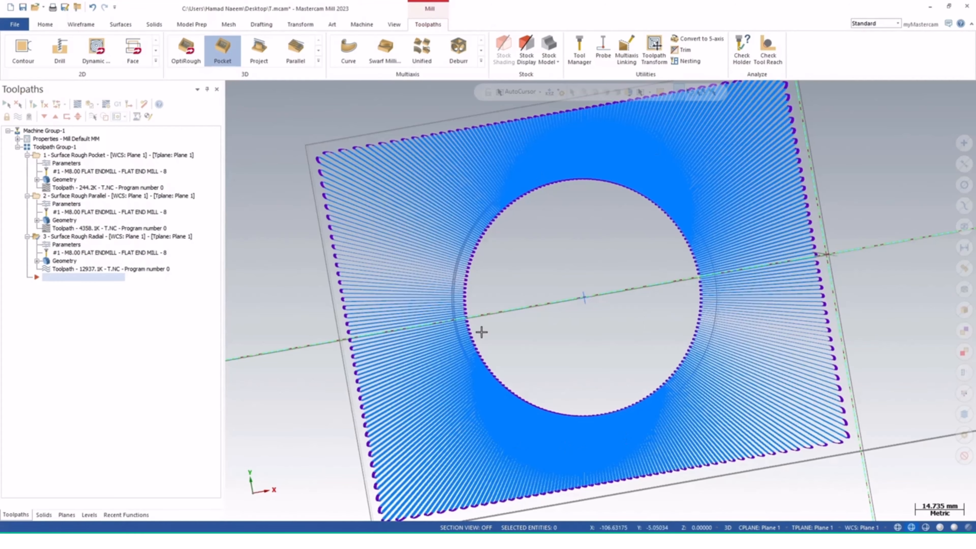
{"action": "scroll", "coordinate": [482, 332], "scroll_direction": "down", "scroll_amount": 3}
{"action": "middle_click_drag", "start_coordinate": [515, 375], "coordinate": [519, 319]}
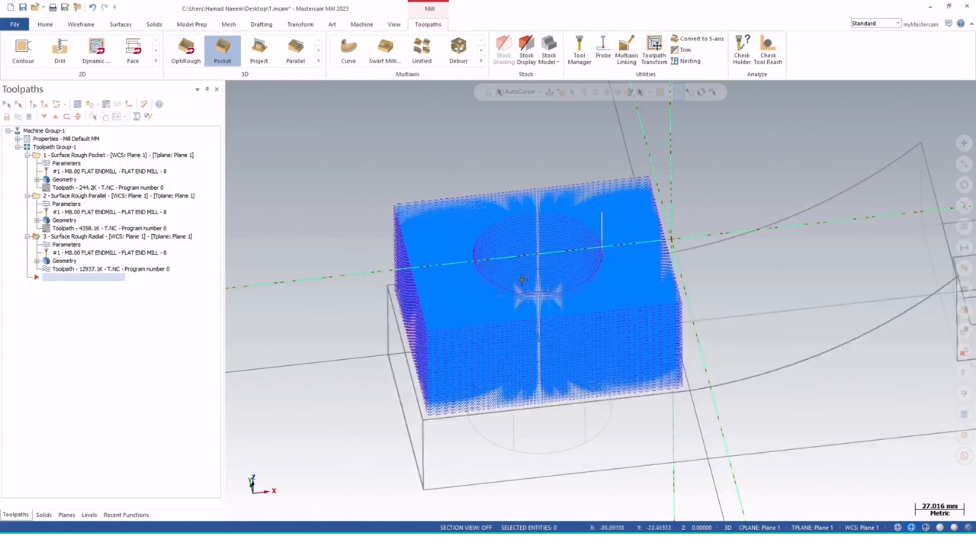
{"action": "mouse_move", "coordinate": [497, 352]}
{"action": "middle_mouse_down"}
{"action": "mouse_move", "coordinate": [534, 338]}
{"action": "mouse_move", "coordinate": [530, 300]}
{"action": "mouse_move", "coordinate": [540, 333]}
{"action": "mouse_move", "coordinate": [513, 299]}
{"action": "middle_mouse_up"}
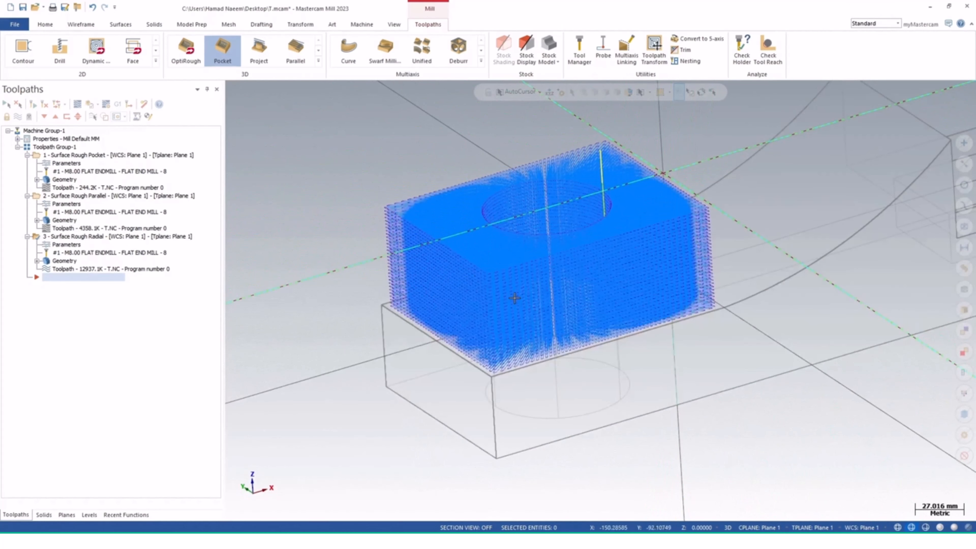
{"action": "middle_click_drag", "start_coordinate": [557, 250], "coordinate": [558, 283]}
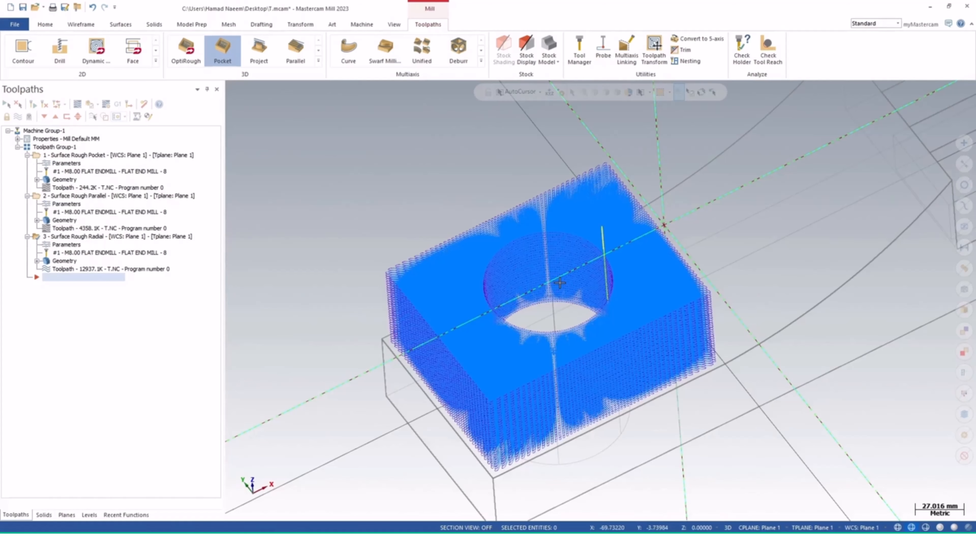
{"action": "key", "text": "alt+s"}
{"action": "key", "text": "alt+s"}
Hide the radial toolpath's display and start a Surface Rough Project toolpath with the shape set to Undefined
{"action": "left_click", "coordinate": [18, 117]}
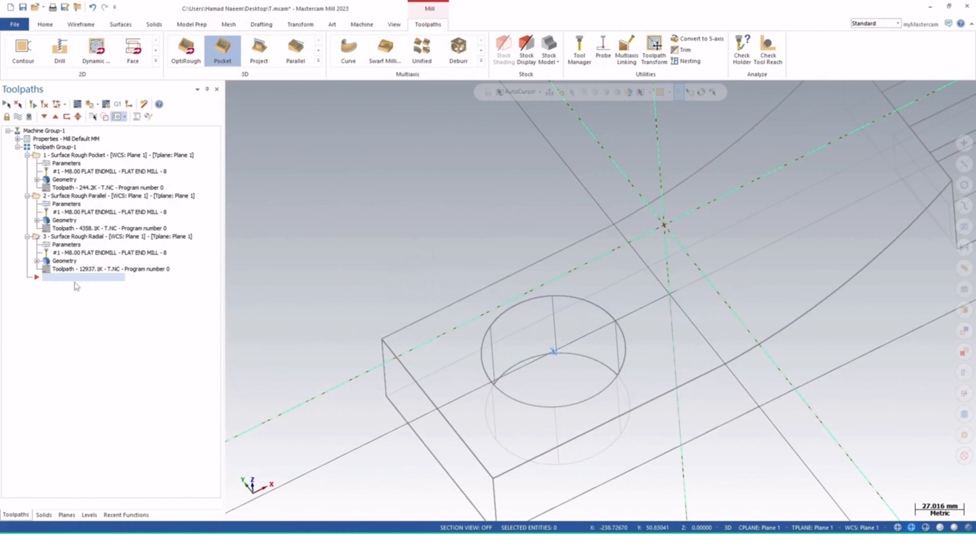
{"action": "right_click", "coordinate": [83, 331]}
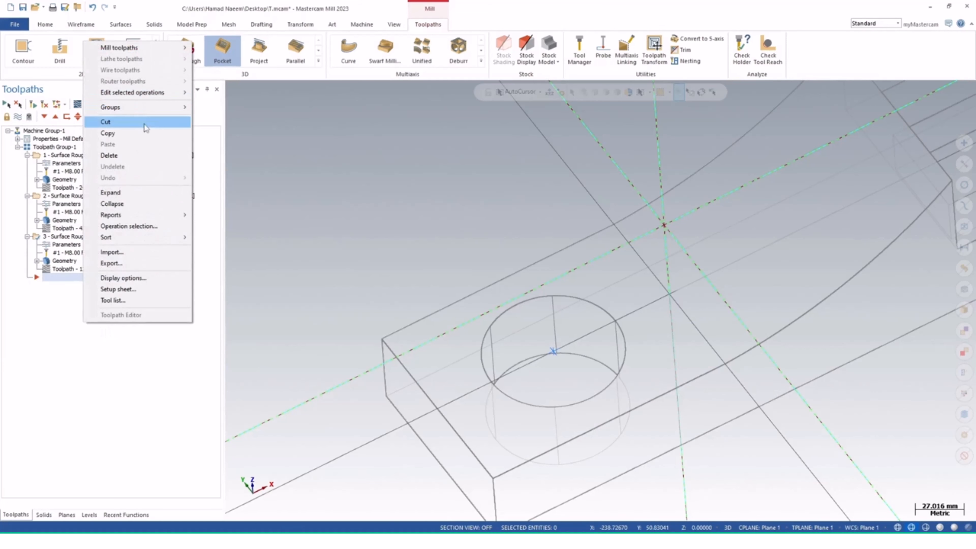
{"action": "mouse_move", "coordinate": [146, 52]}
{"action": "mouse_move", "coordinate": [296, 154]}
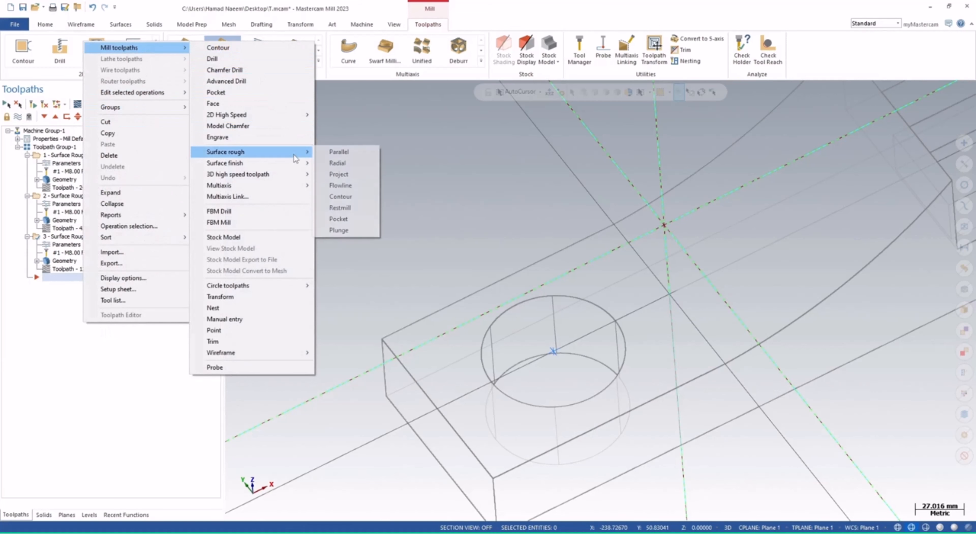
{"action": "left_click", "coordinate": [339, 174]}
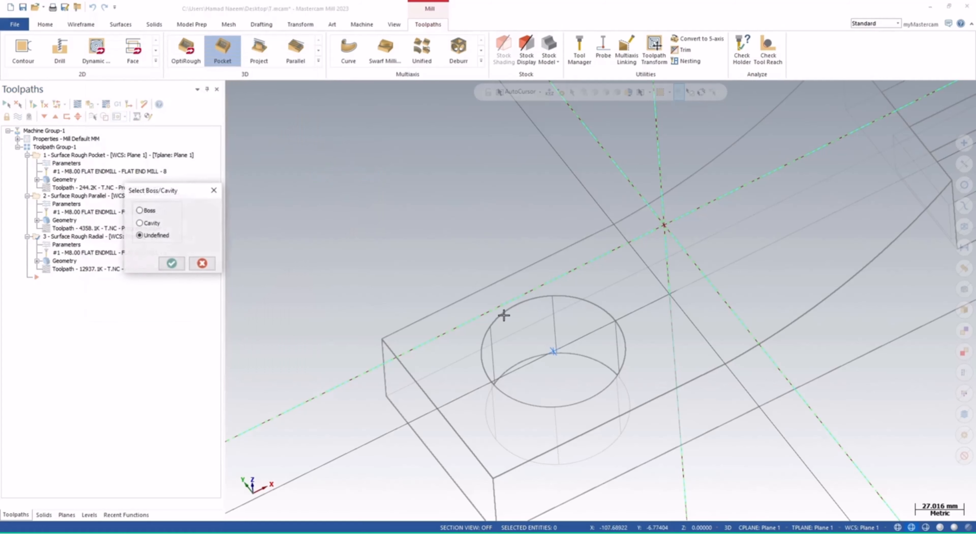
{"action": "left_click", "coordinate": [172, 263]}
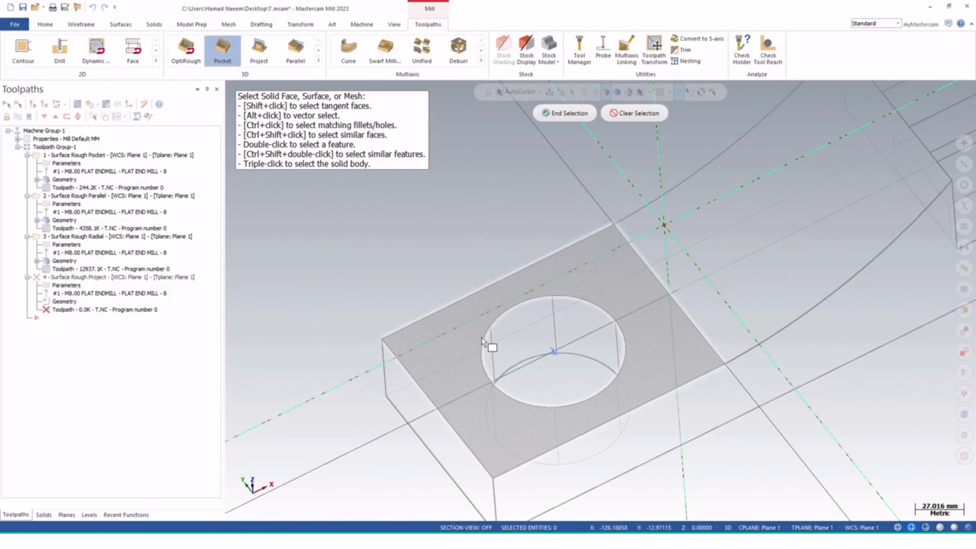
Try to generate the Surface Rough Project toolpath with the drive surface and curve selections left empty
{"action": "scroll", "coordinate": [478, 334], "scroll_direction": "down", "scroll_amount": 1}
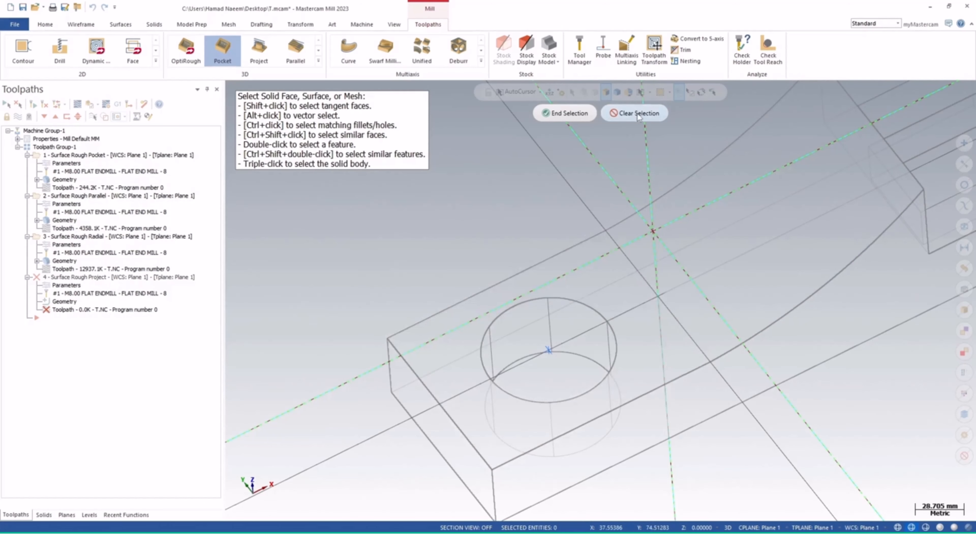
{"action": "left_click", "coordinate": [562, 114]}
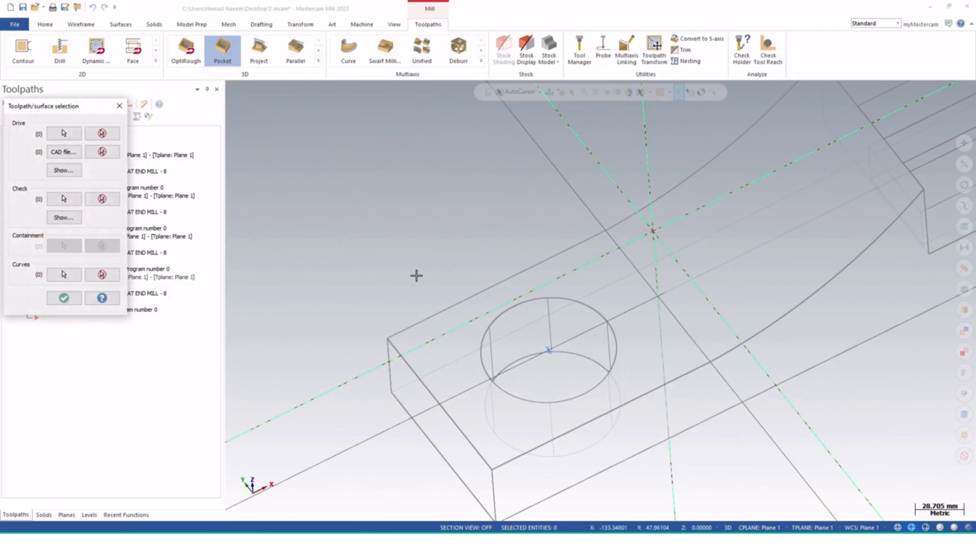
{"action": "left_click", "coordinate": [64, 297]}
{"action": "left_click", "coordinate": [275, 388]}
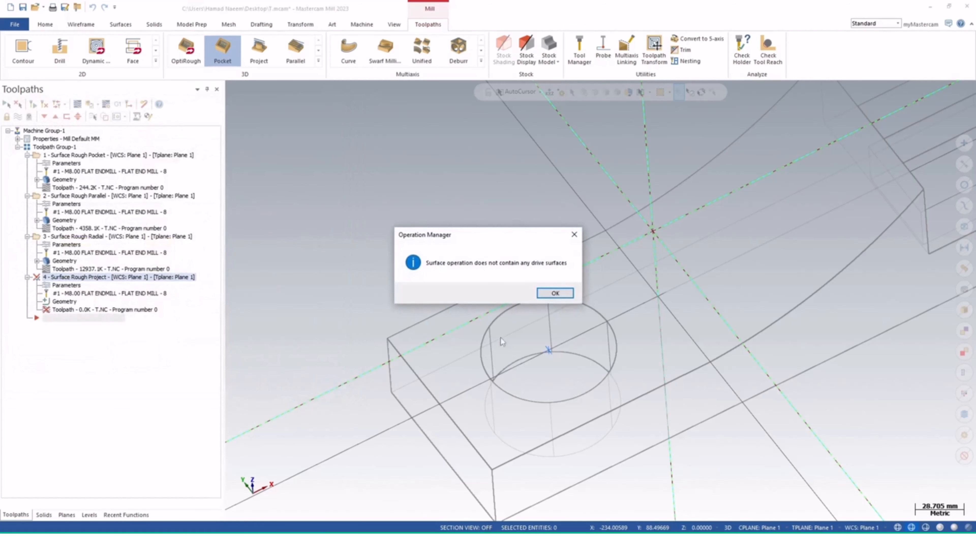
{"action": "left_click", "coordinate": [554, 294]}
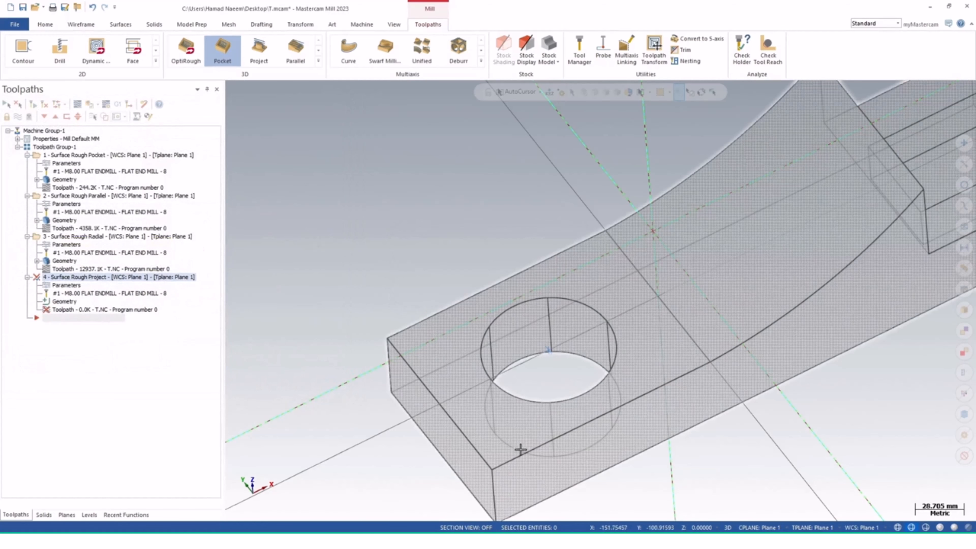
{"action": "middle_click_drag", "start_coordinate": [520, 449], "coordinate": [438, 421]}
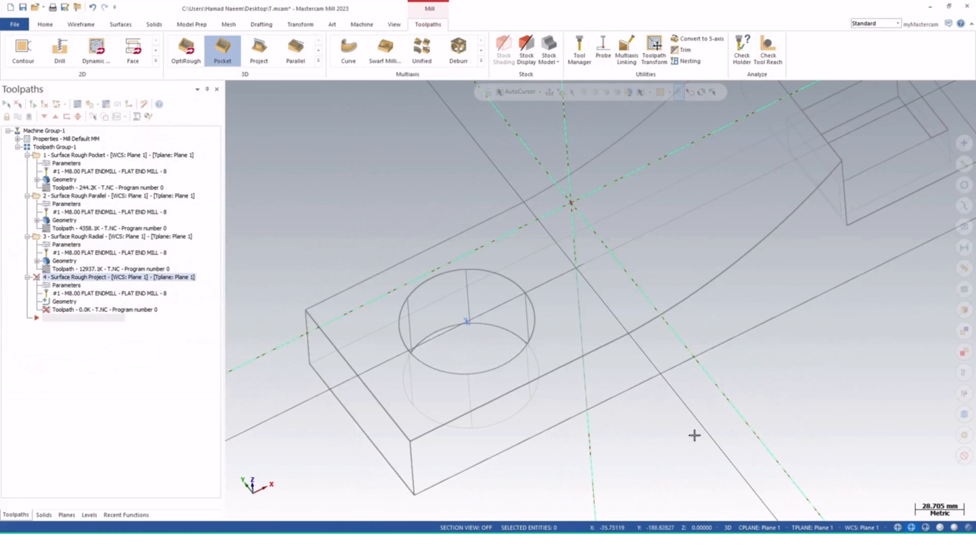
Set the construction and tool planes to Top
{"action": "middle_click_drag", "start_coordinate": [390, 425], "coordinate": [331, 396]}
{"action": "left_click", "coordinate": [759, 527]}
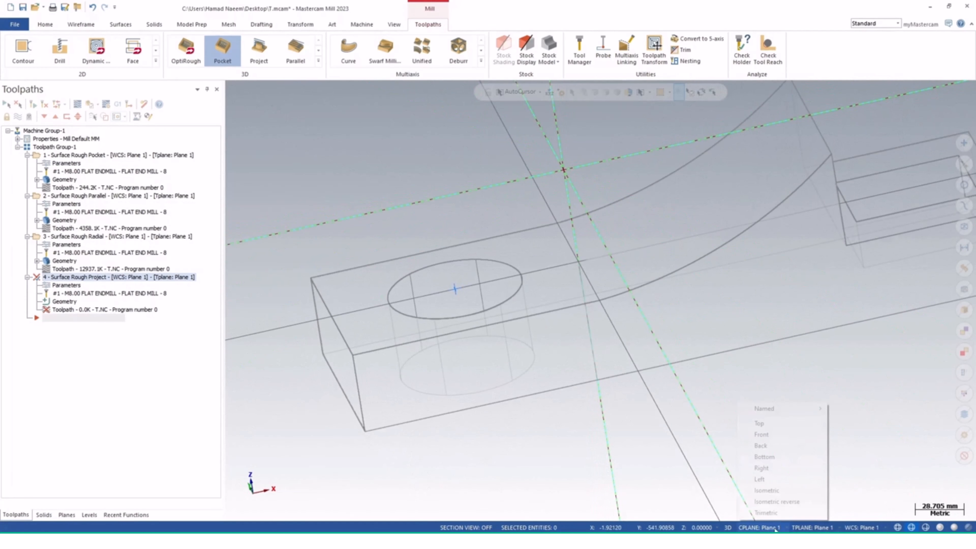
{"action": "left_click", "coordinate": [775, 424]}
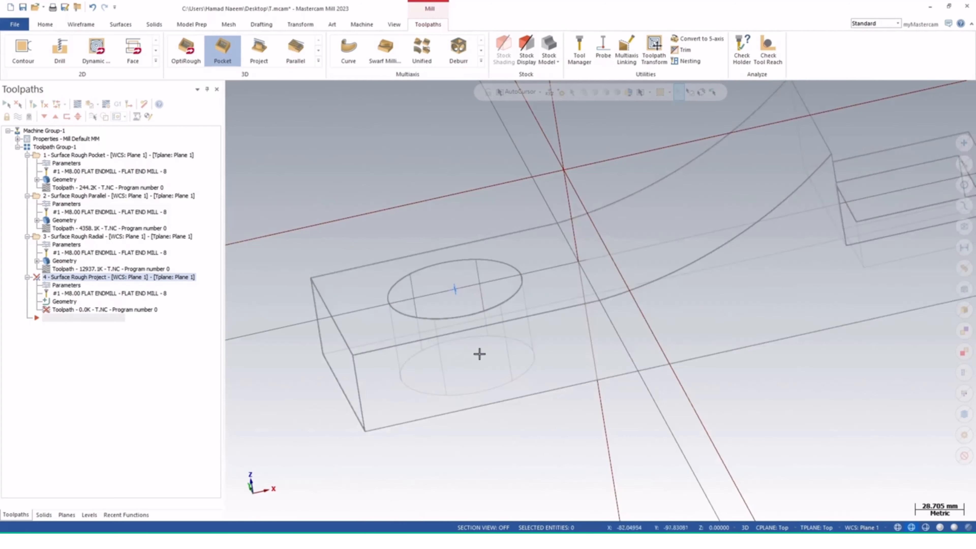
Start a wireframe spiral and set its number of revolutions to 20
{"action": "middle_click_drag", "start_coordinate": [484, 337], "coordinate": [478, 374]}
{"action": "left_click", "coordinate": [80, 24]}
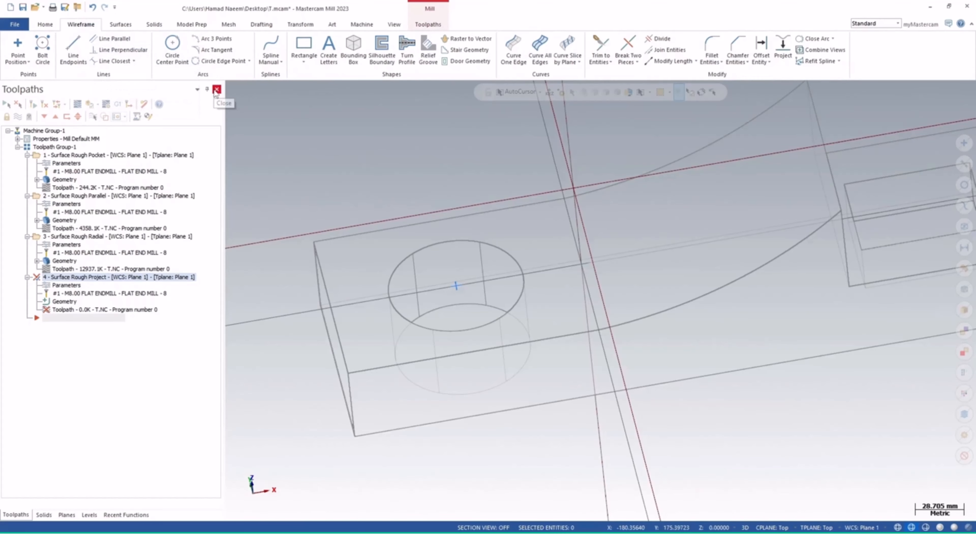
{"action": "left_click", "coordinate": [250, 62]}
{"action": "left_click", "coordinate": [173, 75]}
{"action": "left_click", "coordinate": [281, 62]}
{"action": "left_click", "coordinate": [305, 62]}
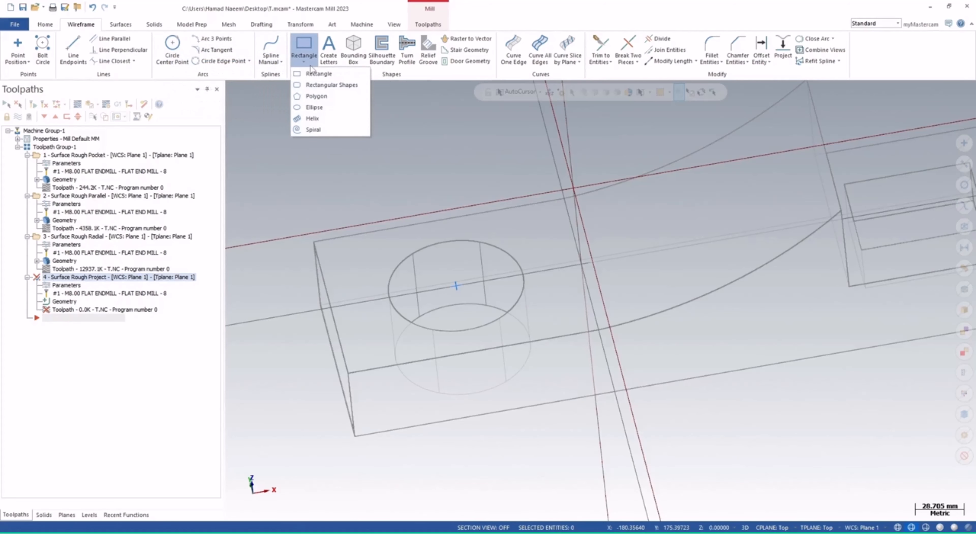
{"action": "left_click", "coordinate": [314, 130]}
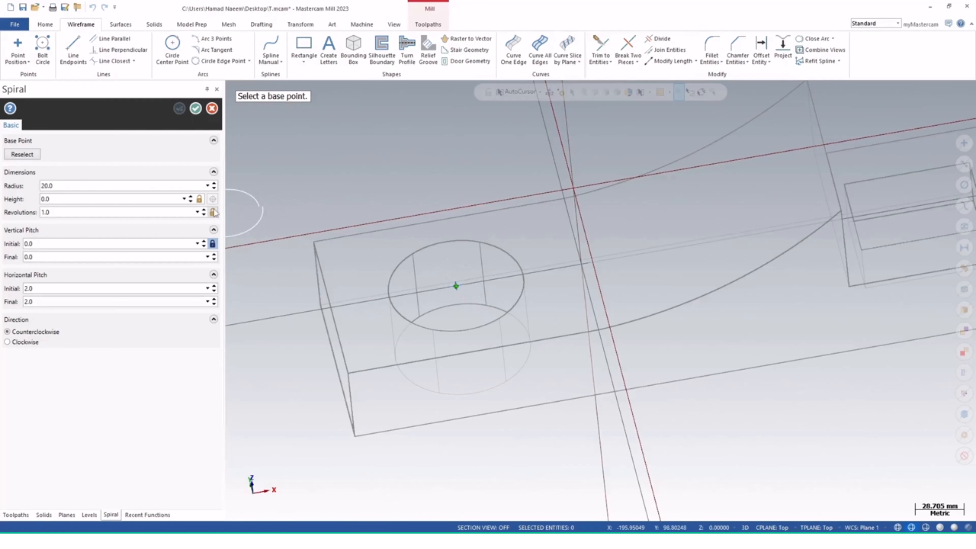
{"action": "left_click", "coordinate": [205, 208]}
{"action": "left_click", "coordinate": [205, 209]}
{"action": "left_click", "coordinate": [205, 209]}
{"action": "left_click", "coordinate": [205, 209]}
{"action": "left_click", "coordinate": [205, 209]}
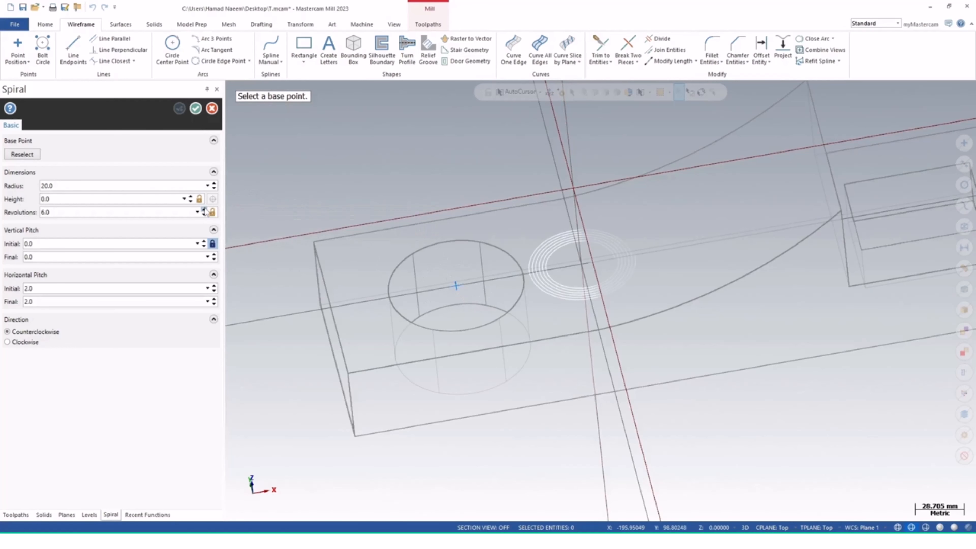
{"action": "left_click", "coordinate": [205, 208]}
{"action": "left_click", "coordinate": [205, 209]}
{"action": "left_click", "coordinate": [204, 209]}
{"action": "left_click", "coordinate": [205, 209]}
{"action": "left_click", "coordinate": [205, 208]}
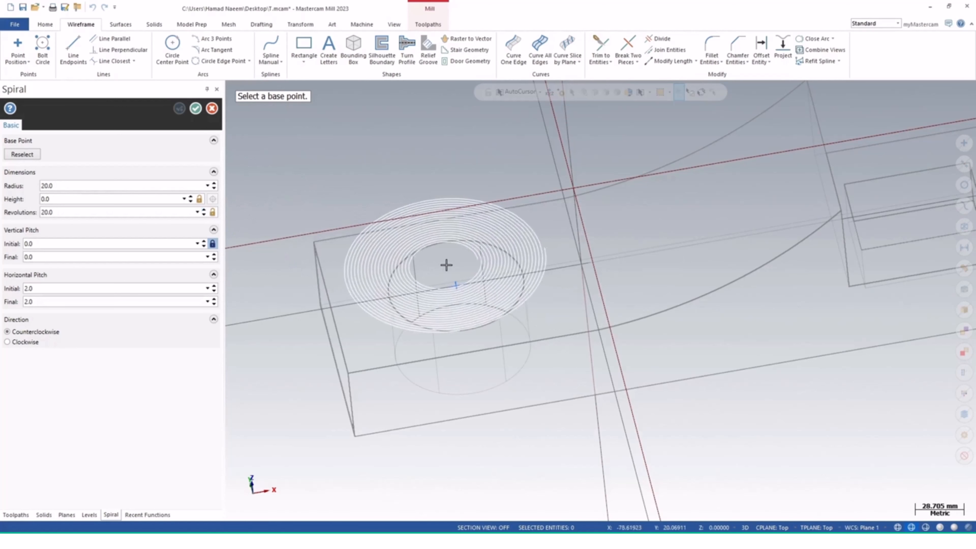
Reduce the spiral's radius to 1.0 mm
{"action": "left_click", "coordinate": [214, 188]}
{"action": "left_click", "coordinate": [214, 188]}
{"action": "left_click", "coordinate": [214, 188]}
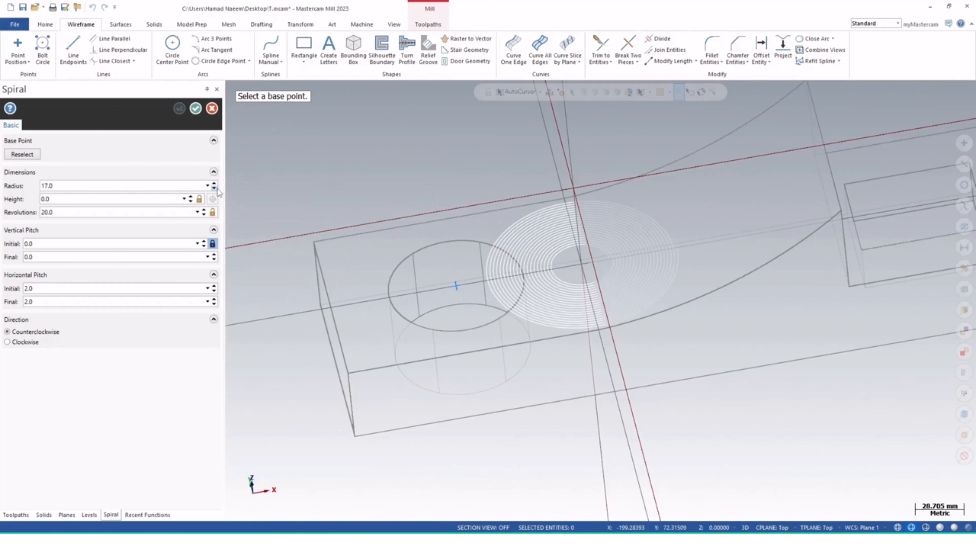
{"action": "left_click", "coordinate": [214, 189]}
{"action": "left_click", "coordinate": [214, 188]}
{"action": "left_click", "coordinate": [214, 188]}
{"action": "left_click", "coordinate": [214, 188]}
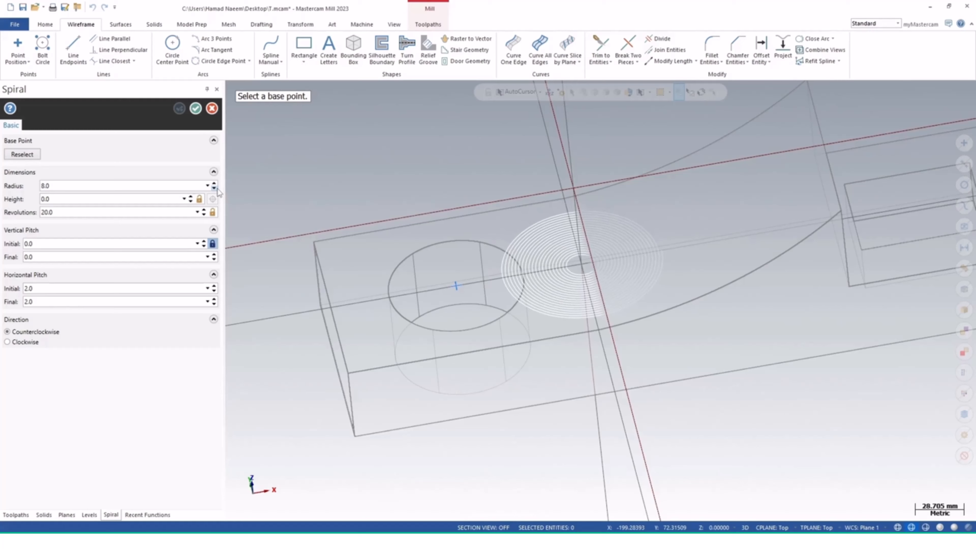
{"action": "left_click", "coordinate": [214, 188]}
{"action": "left_click", "coordinate": [214, 188]}
{"action": "left_click", "coordinate": [214, 188]}
{"action": "left_click", "coordinate": [214, 189]}
{"action": "left_click", "coordinate": [214, 188]}
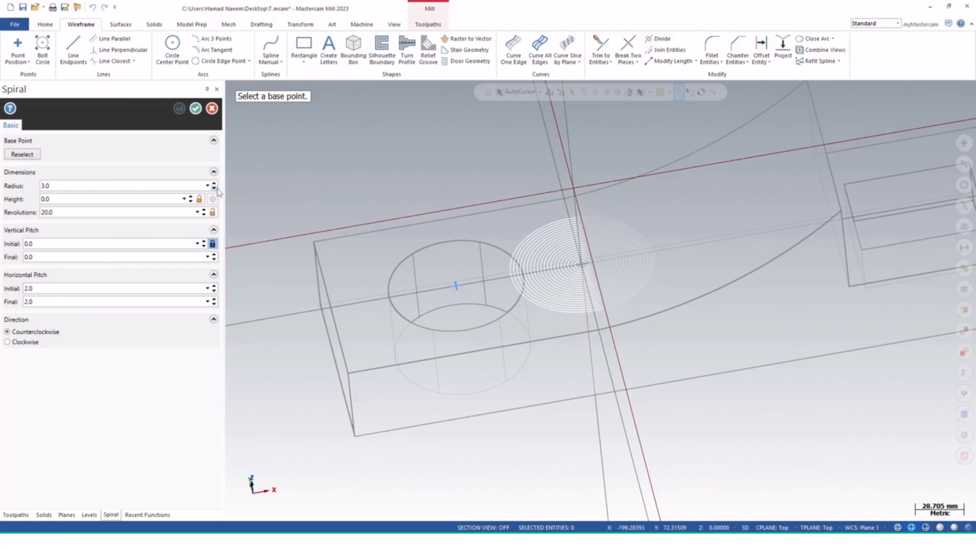
{"action": "left_click", "coordinate": [214, 188]}
{"action": "left_click", "coordinate": [214, 188]}
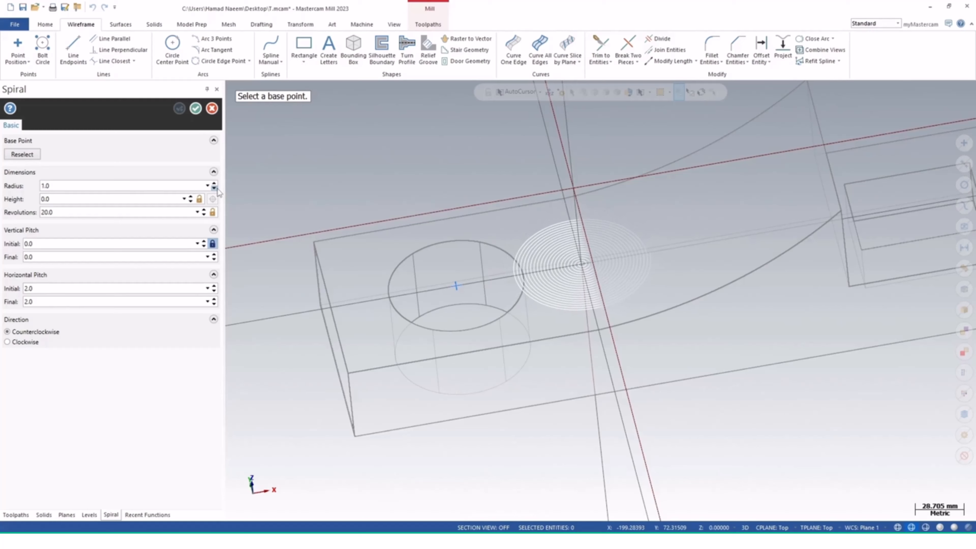
Set the spiral's revolutions to 33 and create it with its base point at the centre of the circular hole
{"action": "left_click", "coordinate": [204, 210]}
{"action": "left_click", "coordinate": [204, 210]}
{"action": "left_click", "coordinate": [203, 210]}
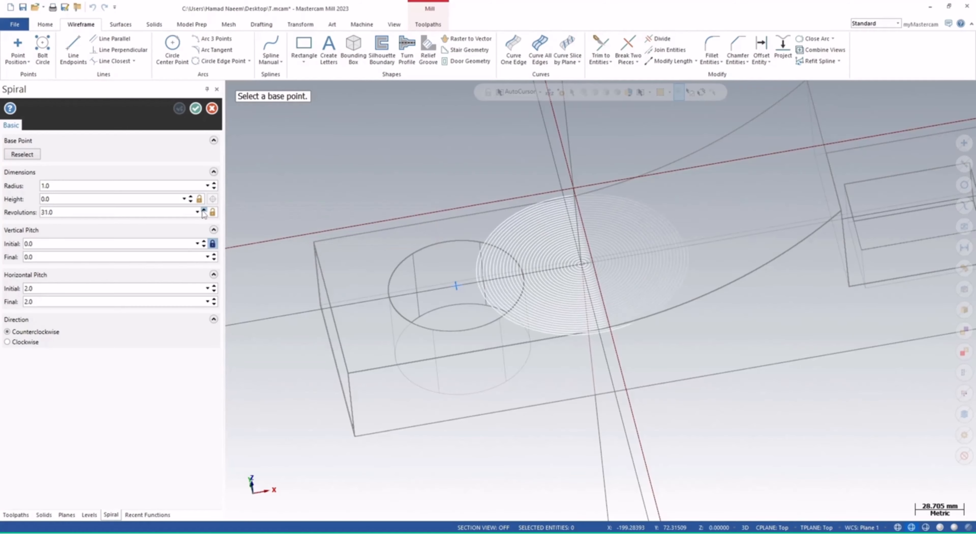
{"action": "left_click", "coordinate": [204, 210]}
{"action": "left_click", "coordinate": [204, 210]}
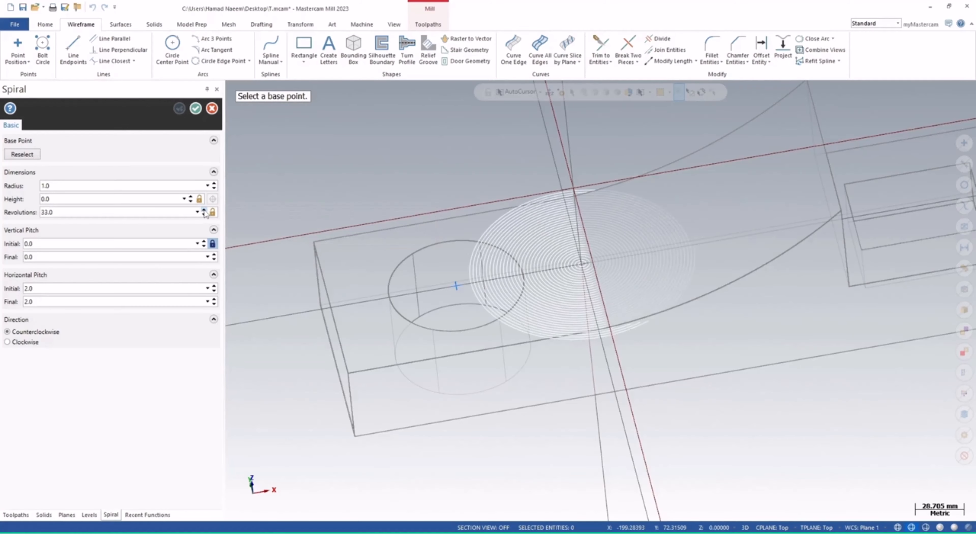
{"action": "left_click", "coordinate": [455, 288]}
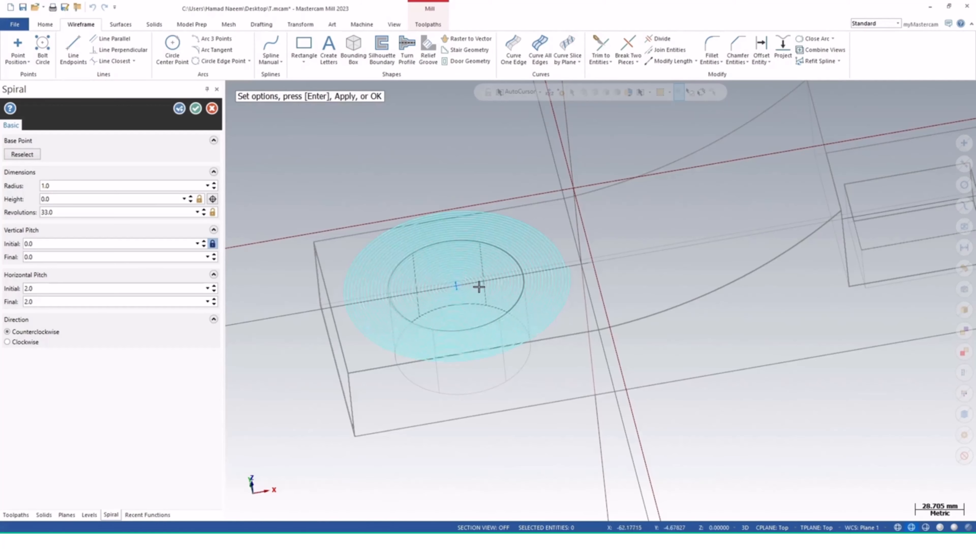
{"action": "middle_click_drag", "start_coordinate": [479, 285], "coordinate": [491, 330]}
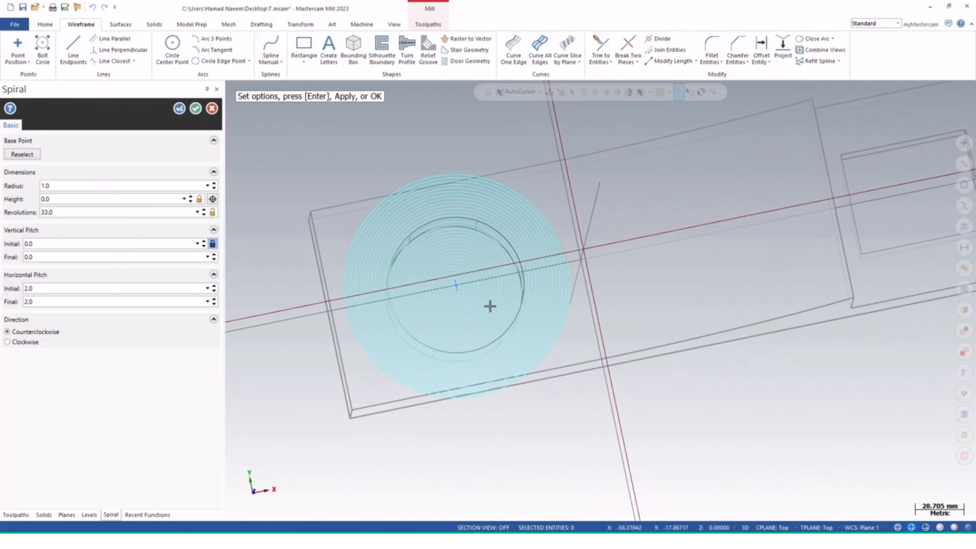
{"action": "left_click", "coordinate": [196, 109]}
{"action": "middle_click_drag", "start_coordinate": [468, 345], "coordinate": [463, 276]}
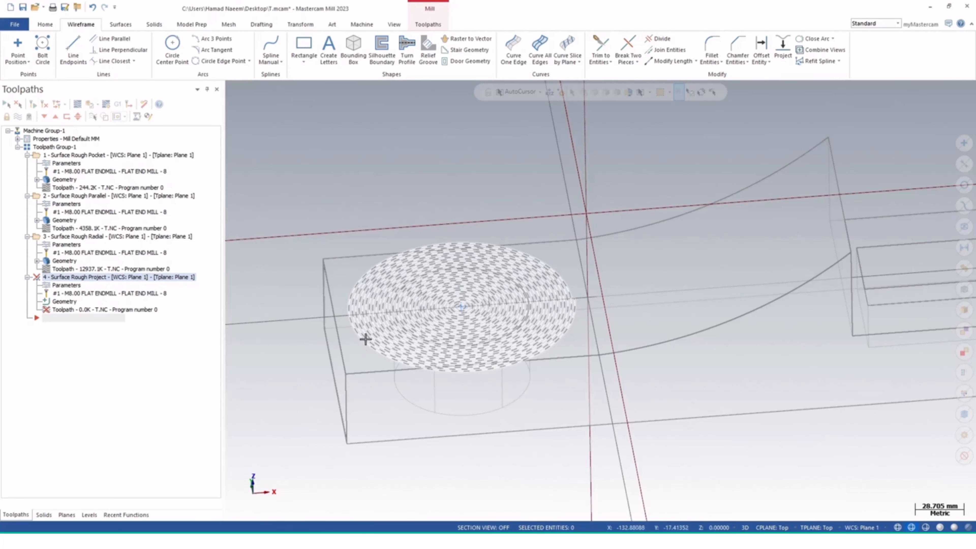
{"action": "middle_click_drag", "start_coordinate": [360, 359], "coordinate": [424, 285]}
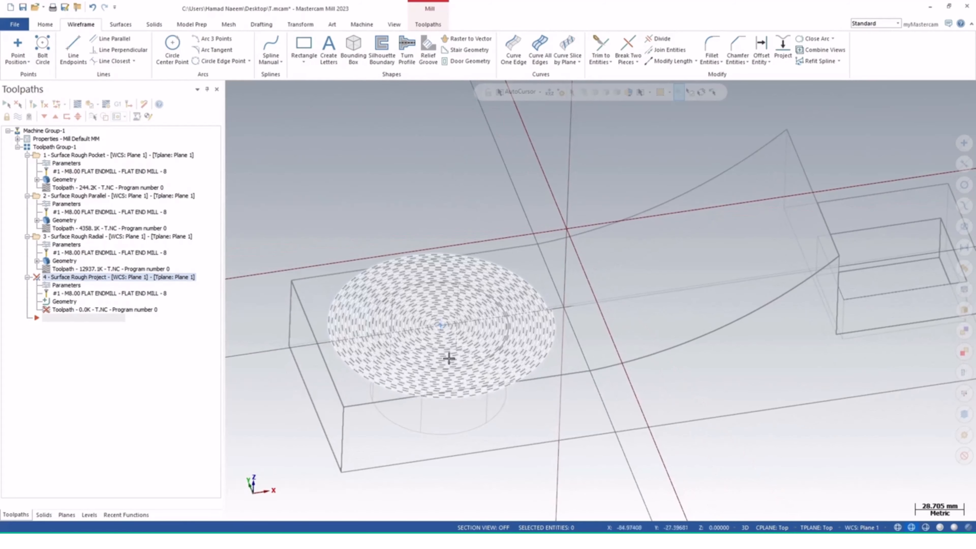
{"action": "middle_click_drag", "start_coordinate": [473, 333], "coordinate": [471, 360]}
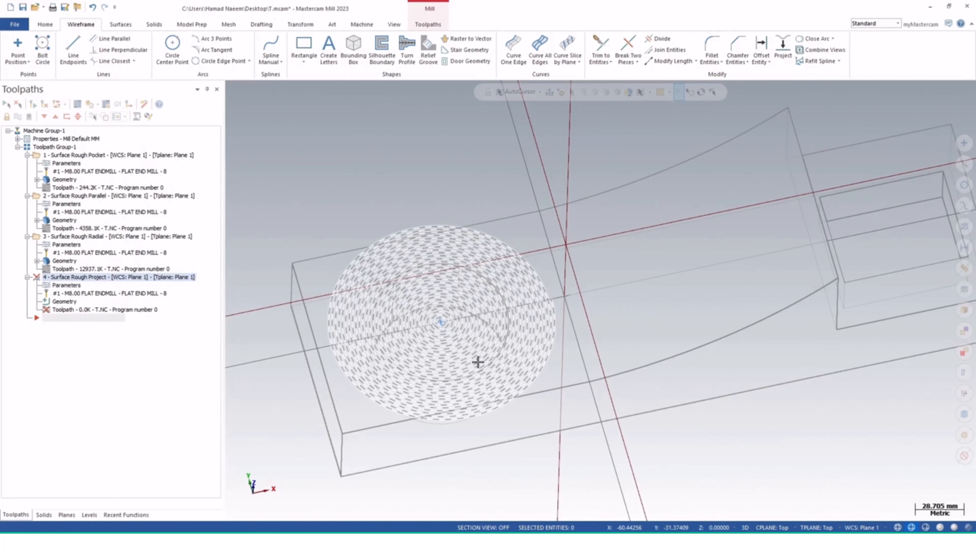
{"action": "middle_click_drag", "start_coordinate": [466, 342], "coordinate": [464, 355]}
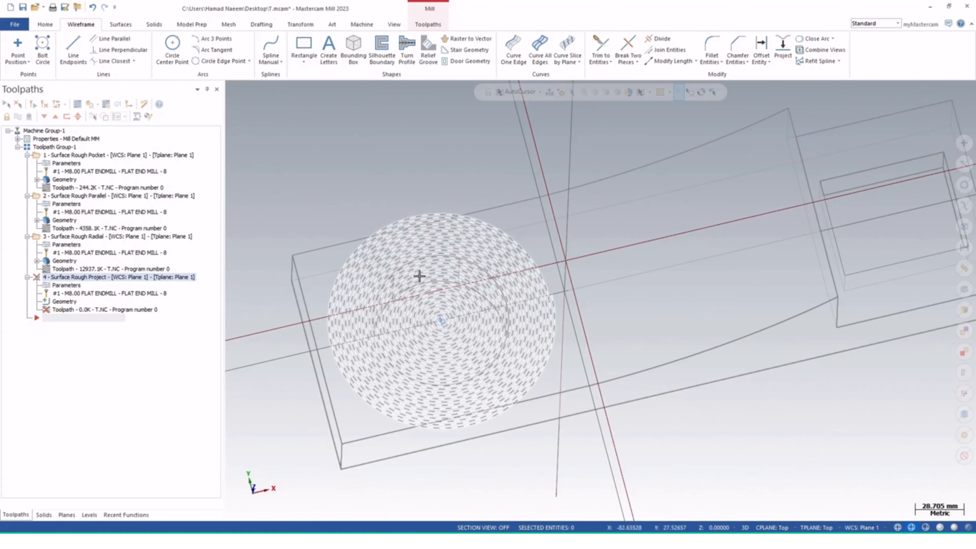
{"action": "middle_click_drag", "start_coordinate": [431, 286], "coordinate": [418, 264]}
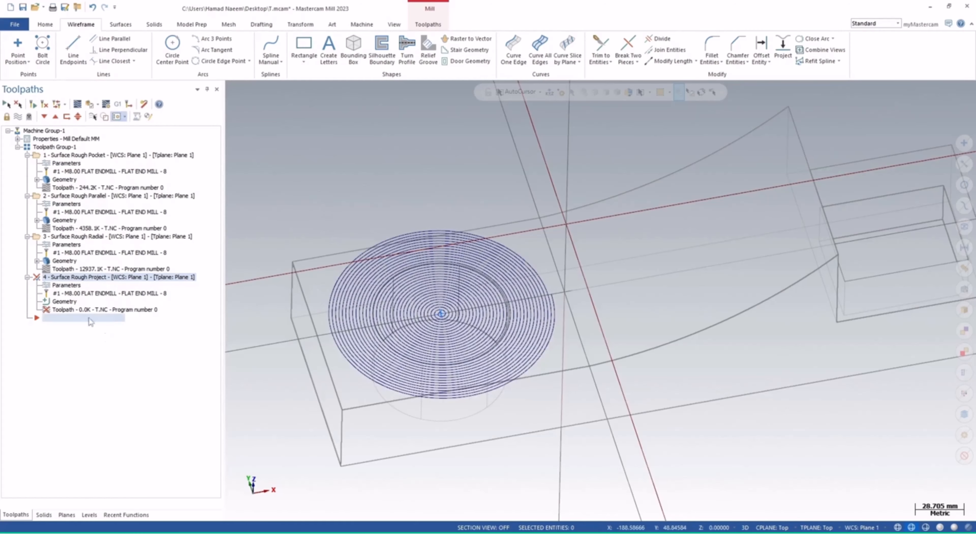
Delete the empty Surface Rough Project operation from the toolpath group
{"action": "right_click", "coordinate": [76, 285]}
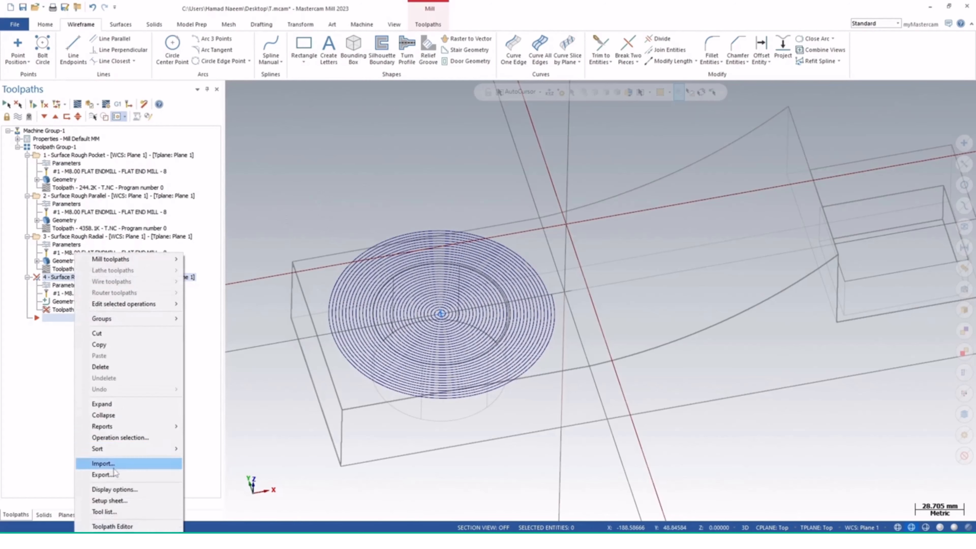
{"action": "left_click", "coordinate": [100, 367]}
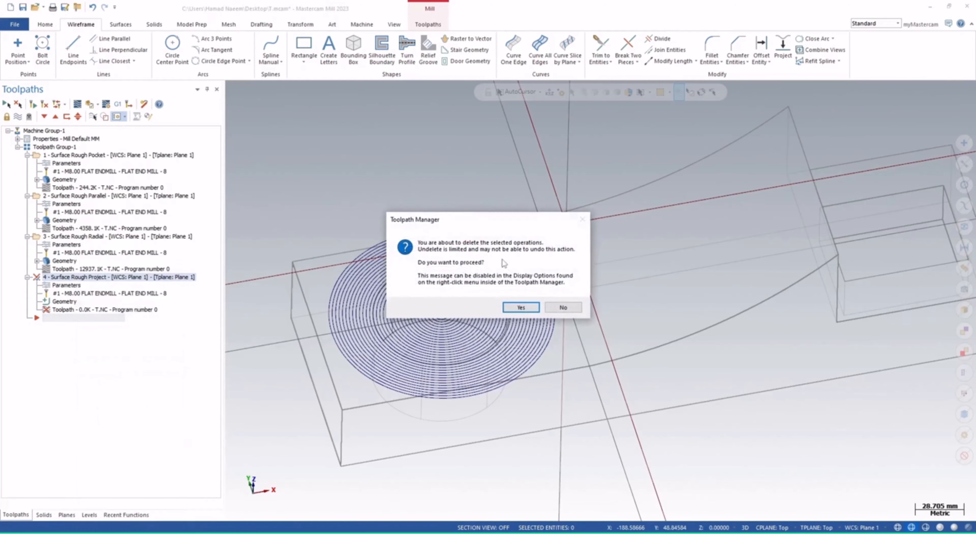
{"action": "left_click", "coordinate": [516, 307]}
Start a Surface Rough Project toolpath with the shape Undefined and use the top face around the circular hole as its drive surface
{"action": "right_click", "coordinate": [118, 316]}
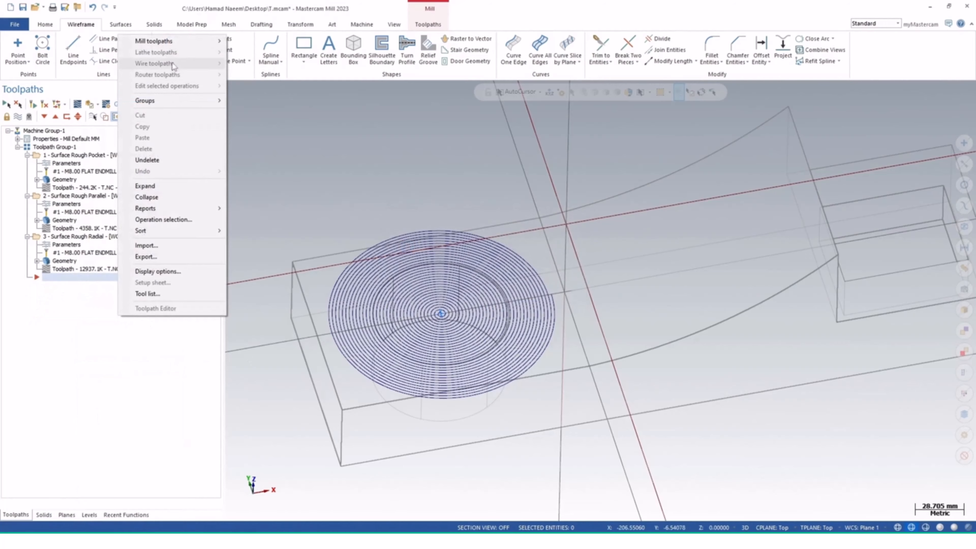
{"action": "mouse_move", "coordinate": [172, 42]}
{"action": "mouse_move", "coordinate": [261, 145]}
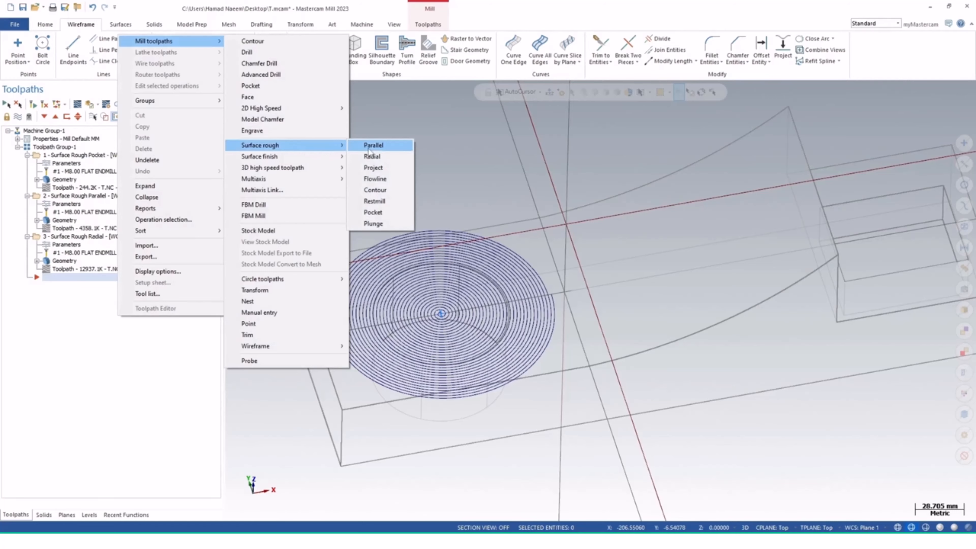
{"action": "left_click", "coordinate": [375, 169]}
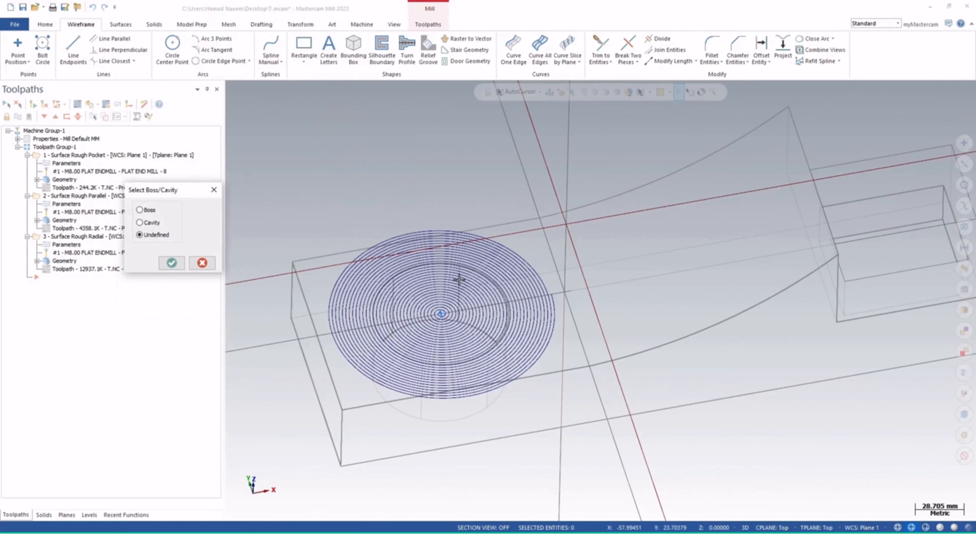
{"action": "left_click", "coordinate": [172, 264]}
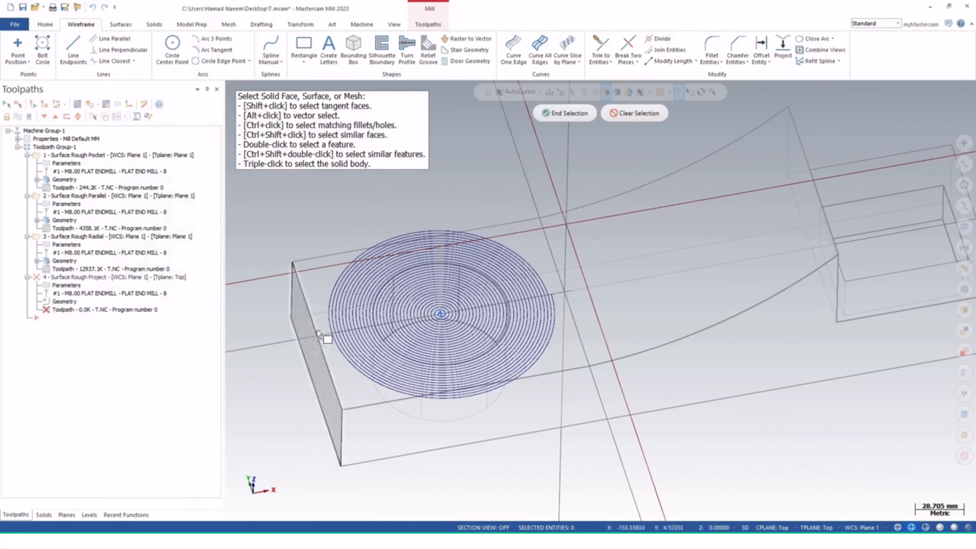
{"action": "left_click", "coordinate": [326, 294]}
{"action": "middle_click_drag", "start_coordinate": [478, 330], "coordinate": [443, 320]}
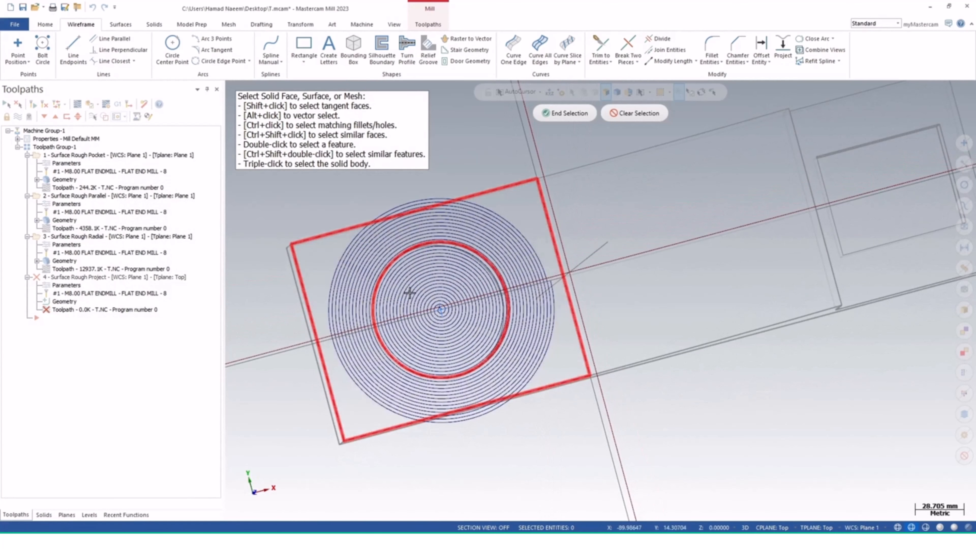
{"action": "middle_click_drag", "start_coordinate": [462, 314], "coordinate": [445, 279]}
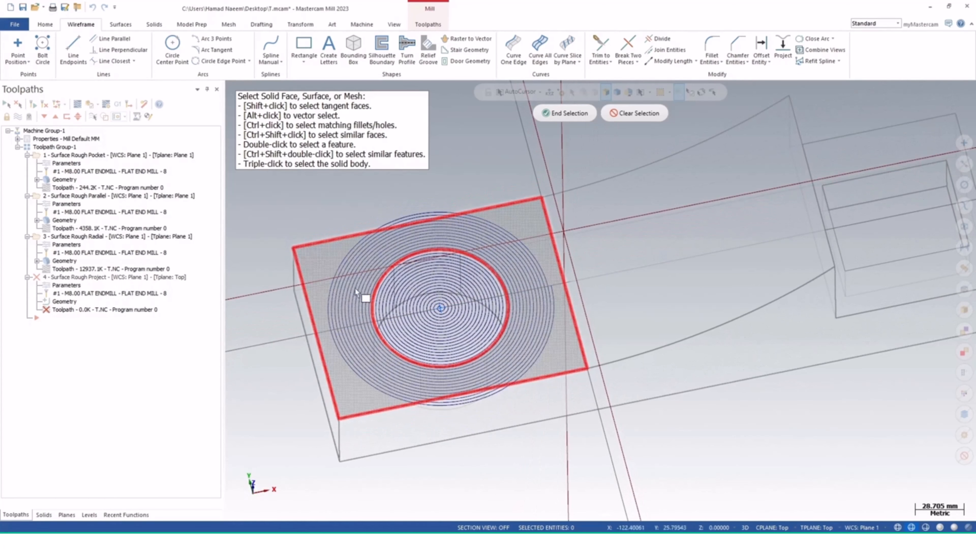
{"action": "left_click", "coordinate": [570, 114]}
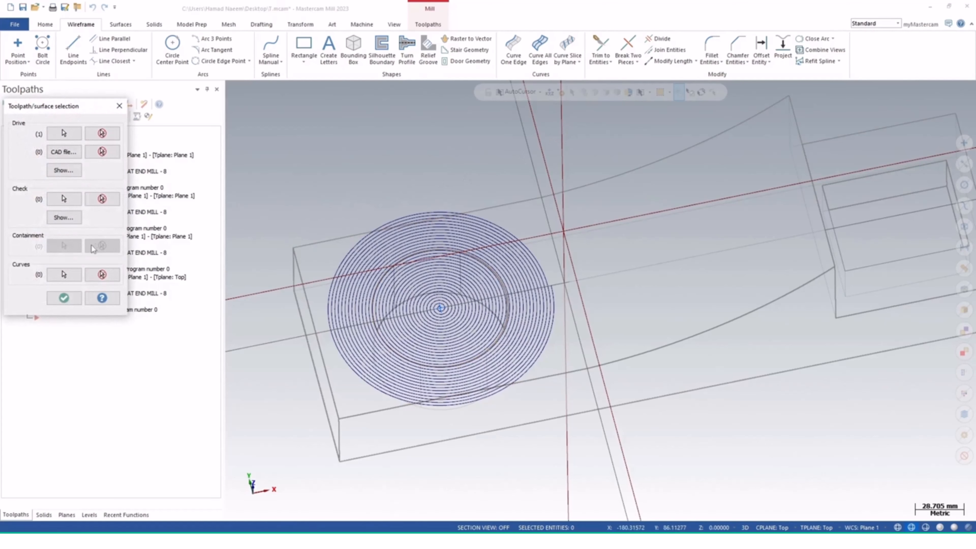
Chain the wireframe spiral, using the Cplane option, as the curve to project and accept the toolpath geometry selection
{"action": "left_click", "coordinate": [64, 274]}
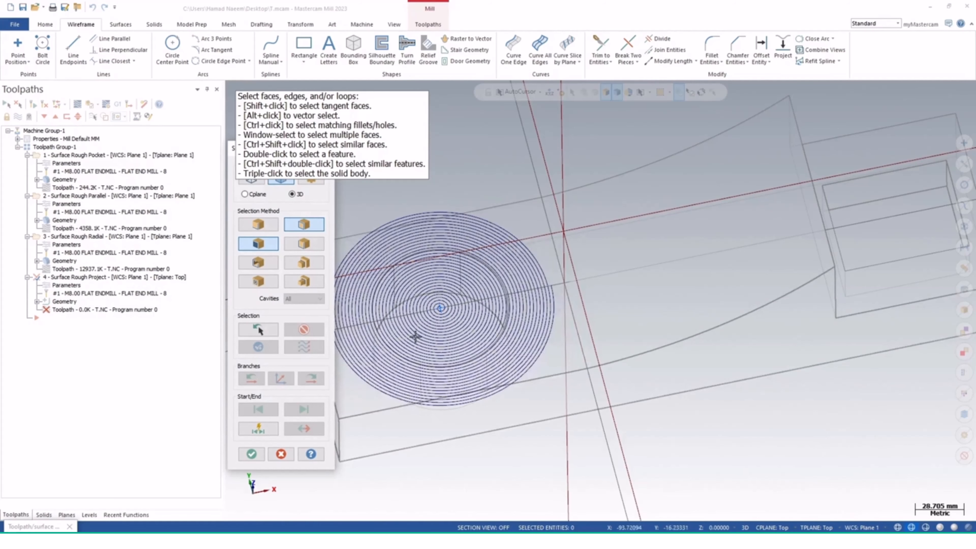
{"action": "middle_click_drag", "start_coordinate": [420, 333], "coordinate": [431, 323]}
{"action": "left_click", "coordinate": [252, 196]}
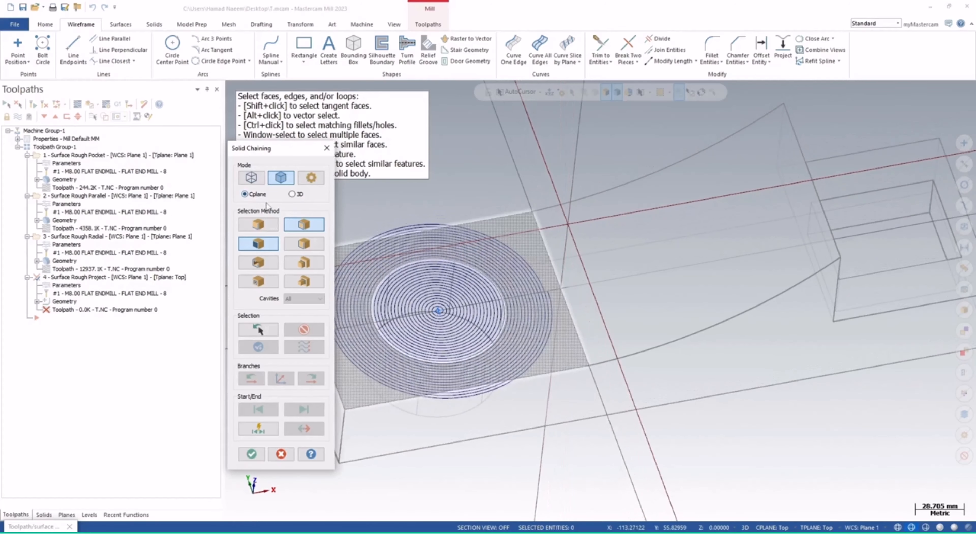
{"action": "left_click", "coordinate": [252, 178]}
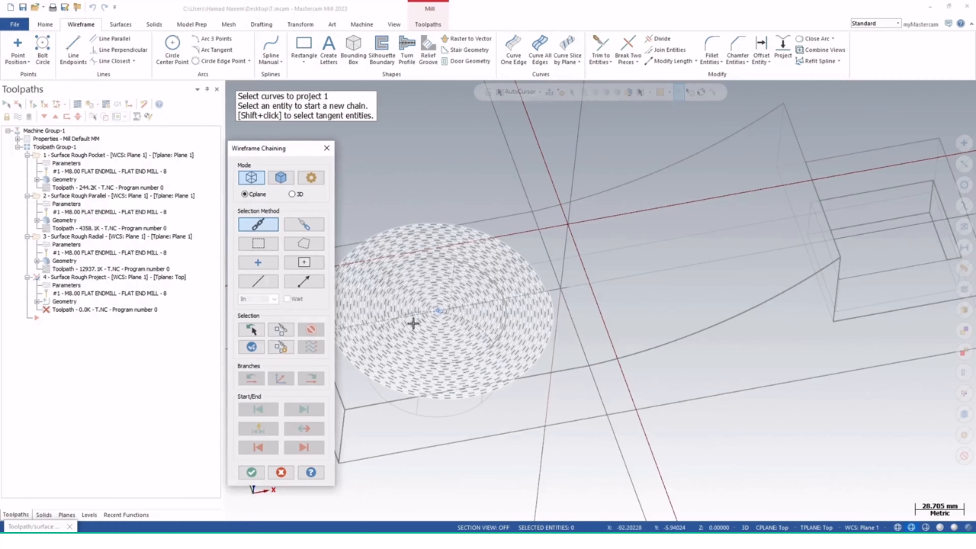
{"action": "left_click", "coordinate": [413, 324]}
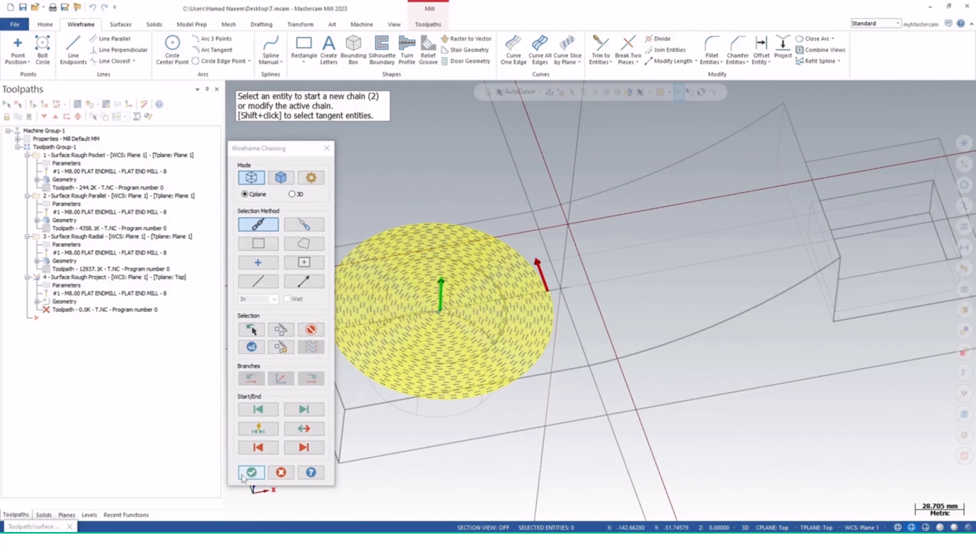
{"action": "left_click", "coordinate": [252, 472]}
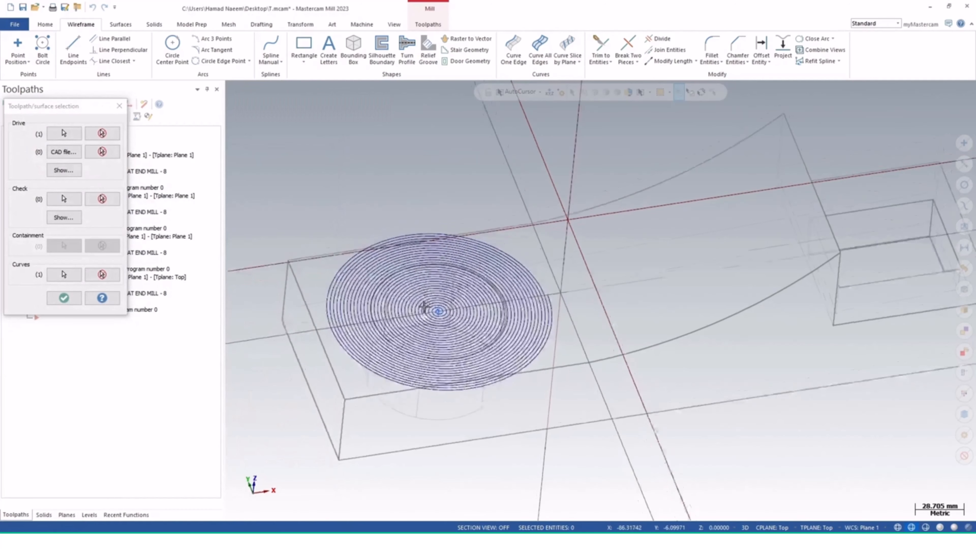
{"action": "left_click", "coordinate": [64, 298]}
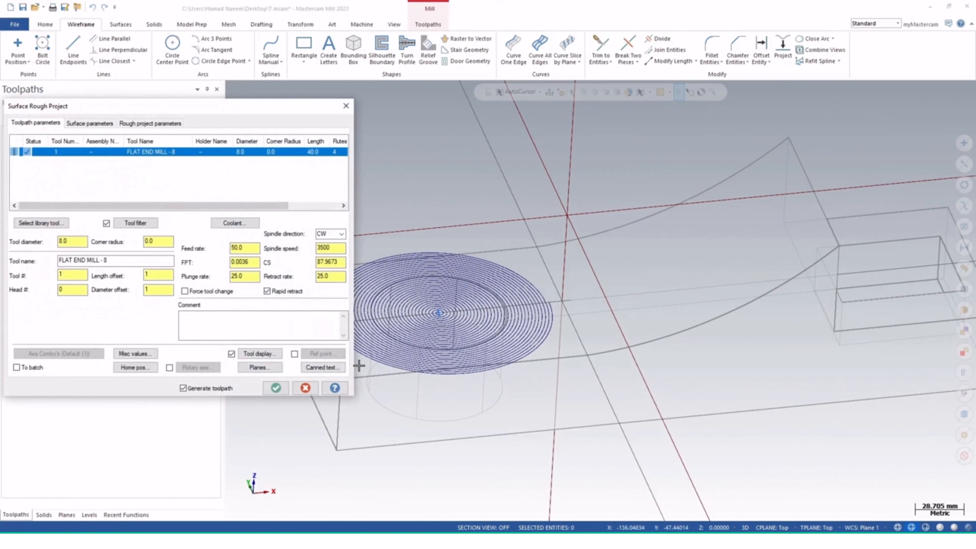
Set the project toolpath's feed rate to 1500 and switch its 25 mm retract and 5 mm feed plane heights to absolute
{"action": "left_click", "coordinate": [89, 124]}
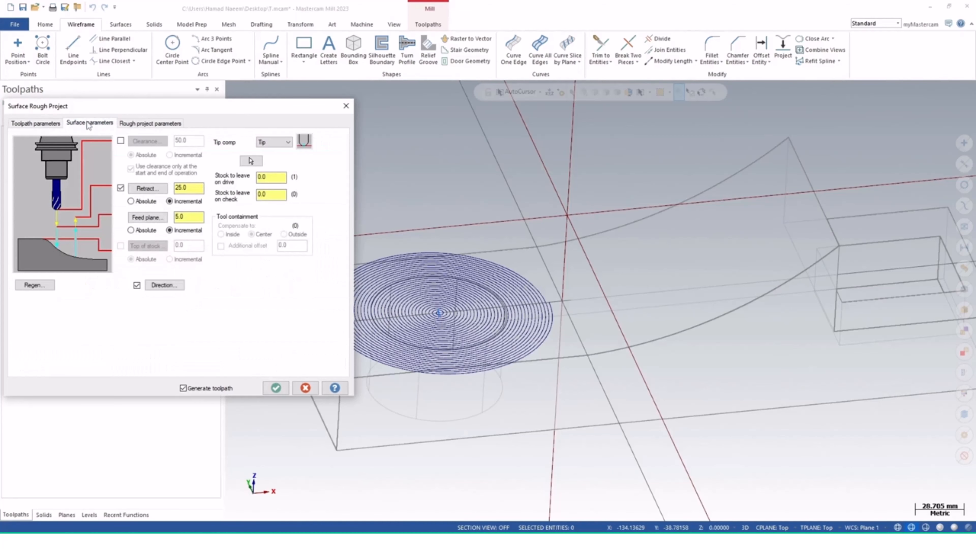
{"action": "left_click", "coordinate": [54, 125]}
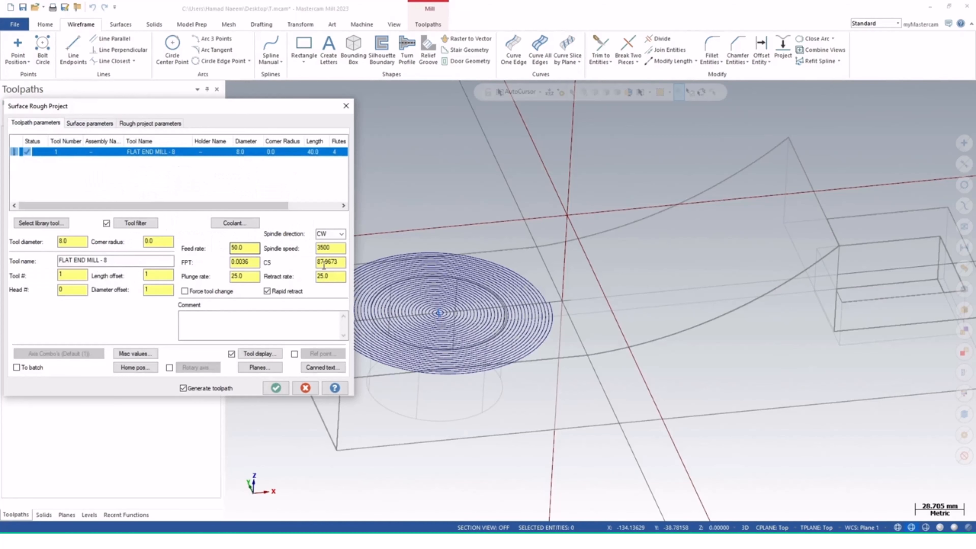
{"action": "double_click", "coordinate": [342, 248]}
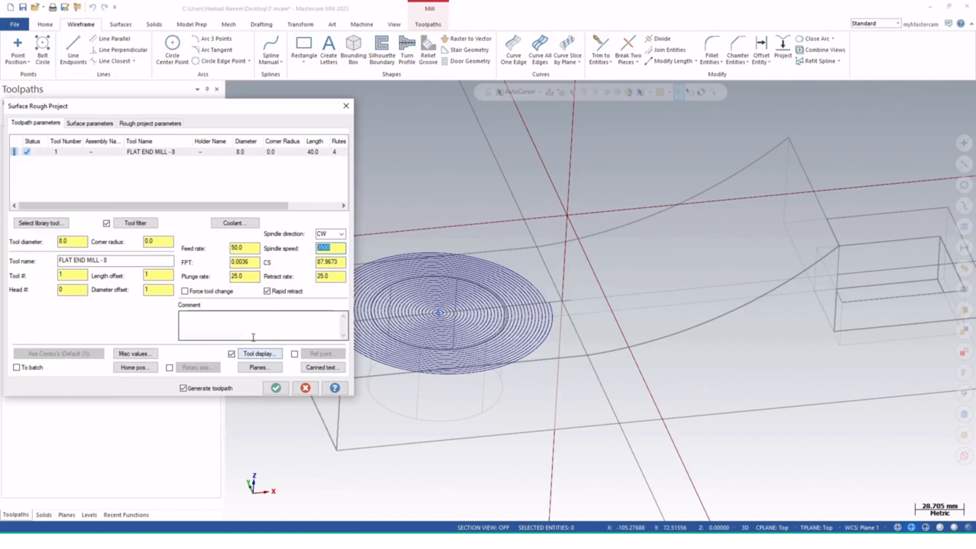
{"action": "double_click", "coordinate": [248, 248]}
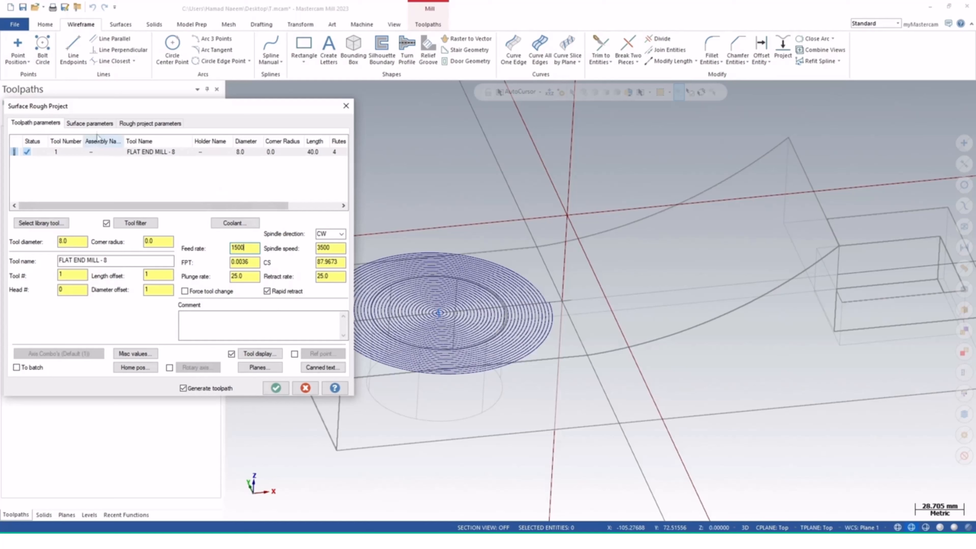
{"action": "left_click", "coordinate": [96, 123]}
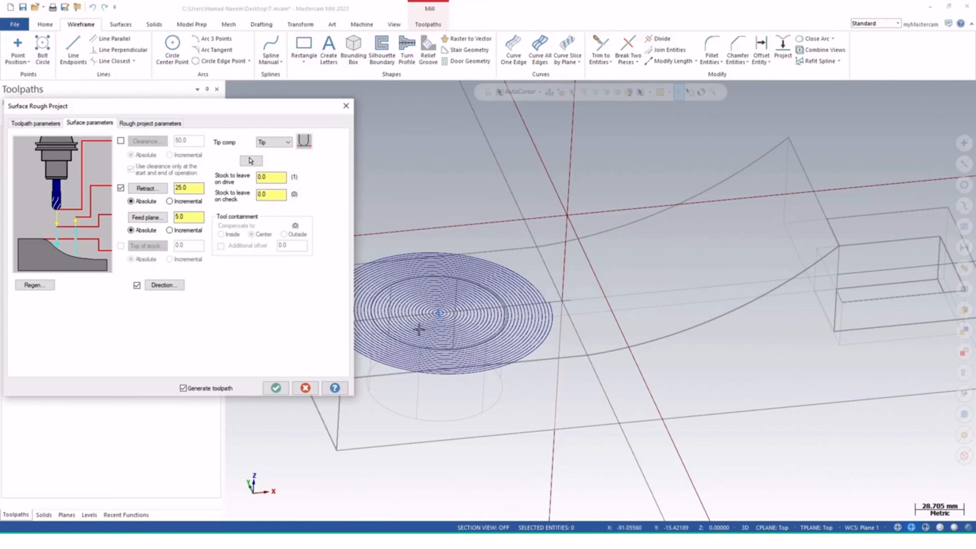
{"action": "middle_click_drag", "start_coordinate": [422, 327], "coordinate": [548, 352]}
Keep Curves as the projection type and set the maximum stepdown to 1.0
{"action": "left_click", "coordinate": [151, 125]}
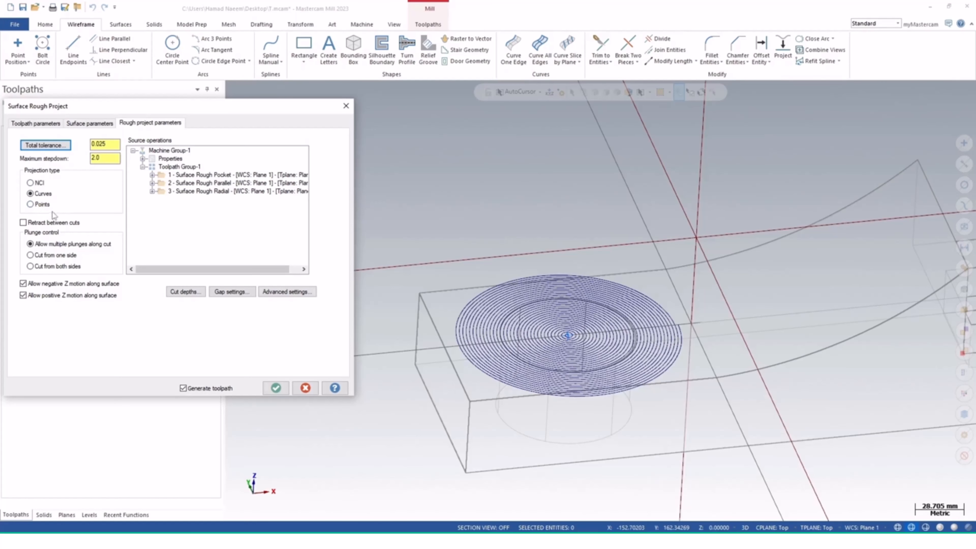
{"action": "left_click", "coordinate": [33, 184]}
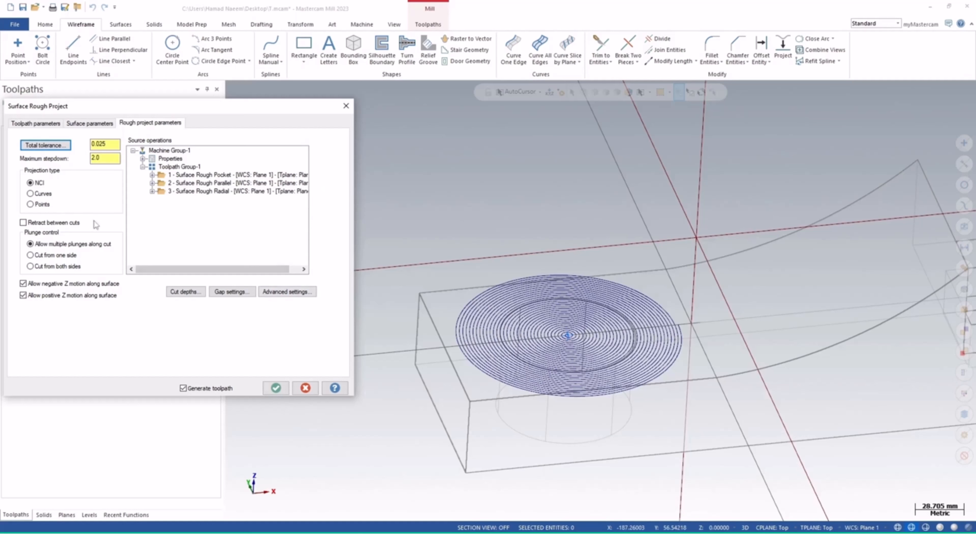
{"action": "left_click", "coordinate": [46, 195]}
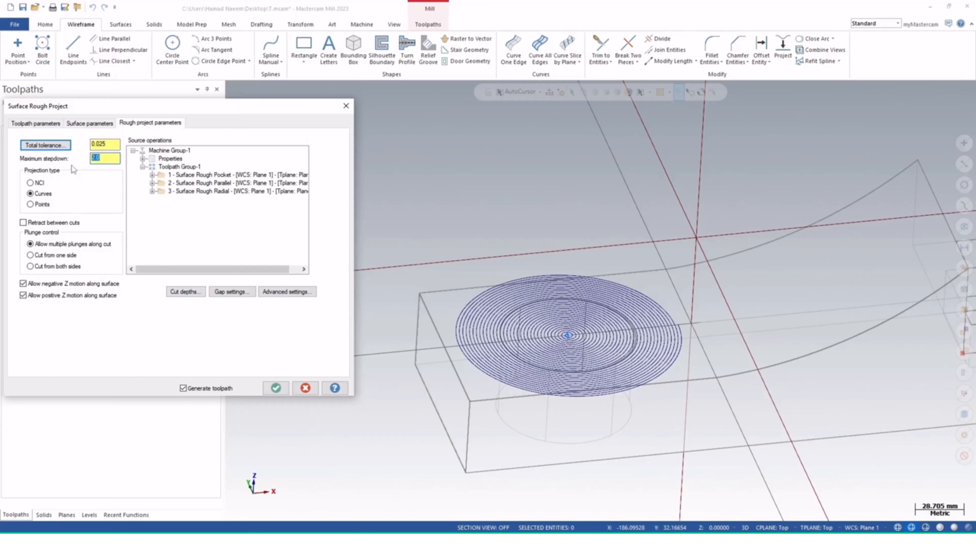
{"action": "type", "text": "1"}
Define the cut depths as absolute, with a minimum depth of 0.0 and a maximum depth of -60
{"action": "left_click", "coordinate": [177, 293]}
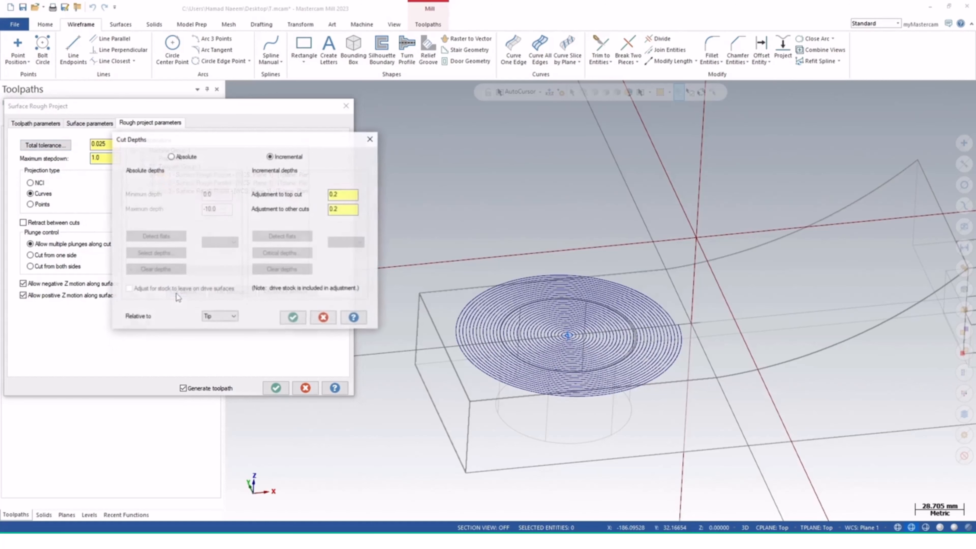
{"action": "left_click", "coordinate": [178, 159]}
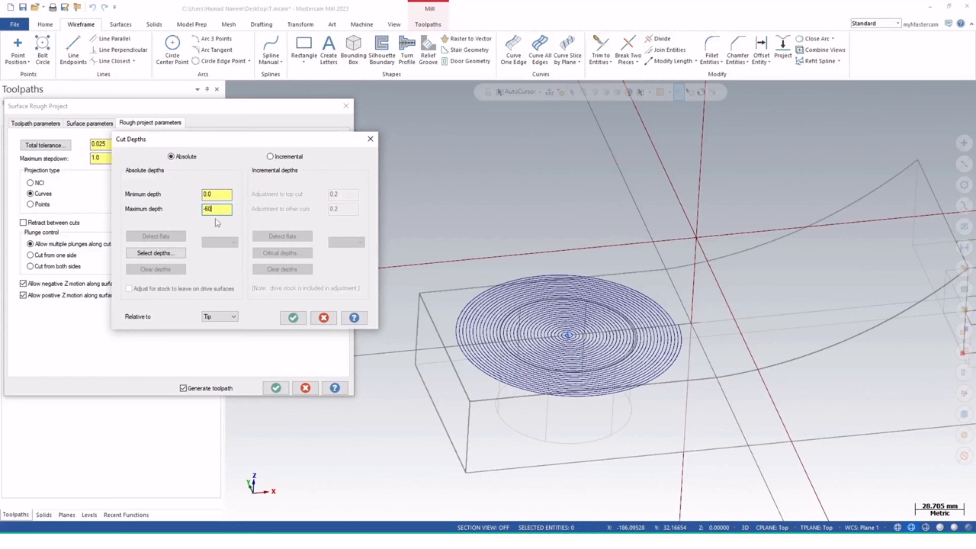
{"action": "left_click", "coordinate": [293, 317]}
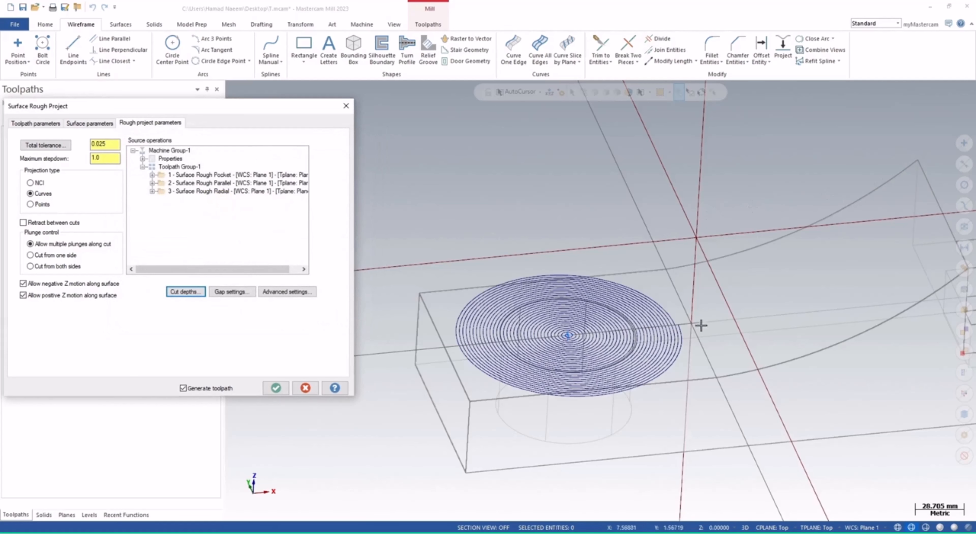
Set the gap motion to Smooth and generate the Surface Rough Project toolpath
{"action": "left_click", "coordinate": [230, 292]}
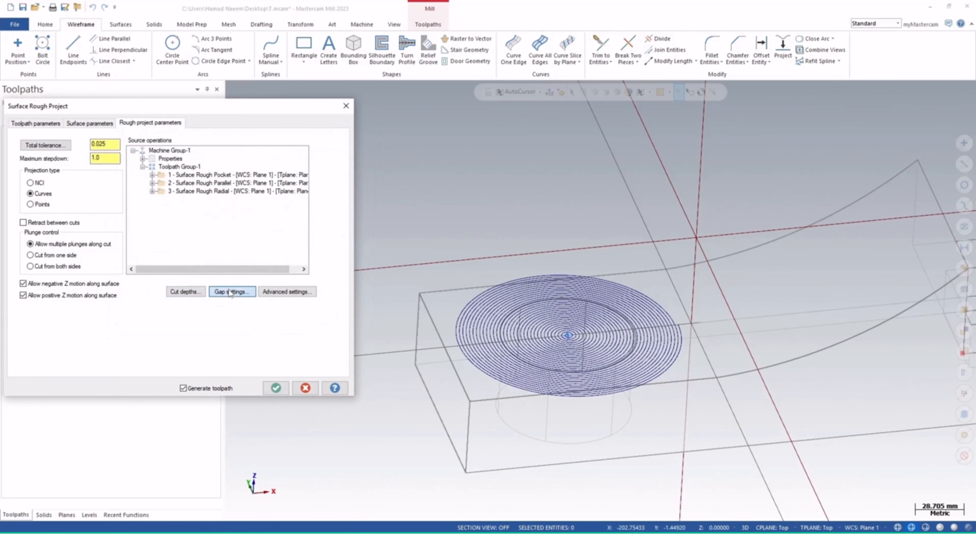
{"action": "left_click", "coordinate": [327, 160]}
{"action": "left_click", "coordinate": [307, 183]}
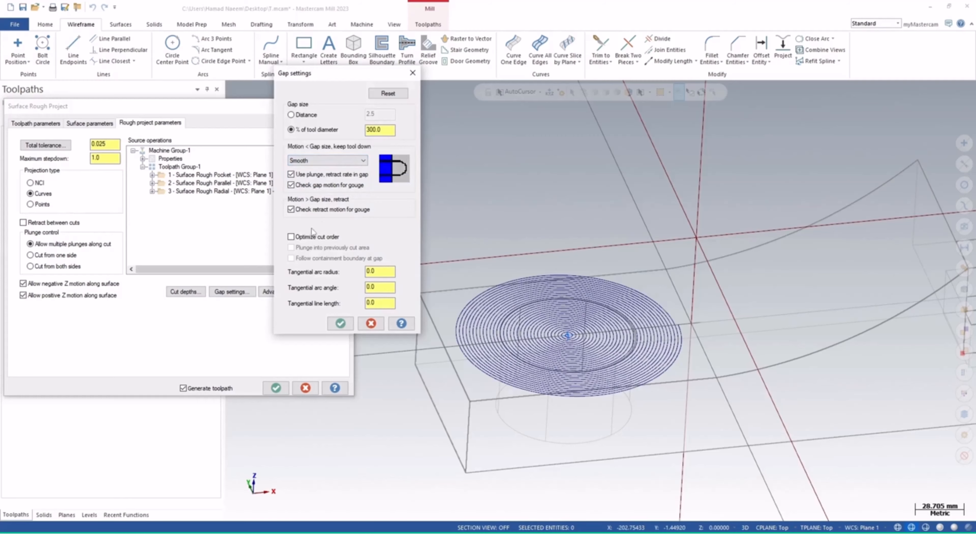
{"action": "left_click", "coordinate": [343, 328]}
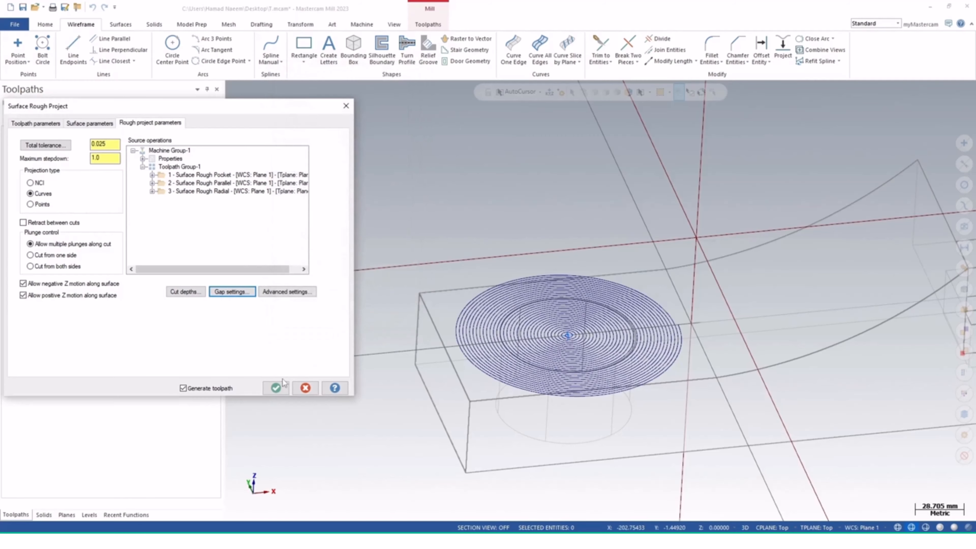
{"action": "left_click", "coordinate": [275, 388]}
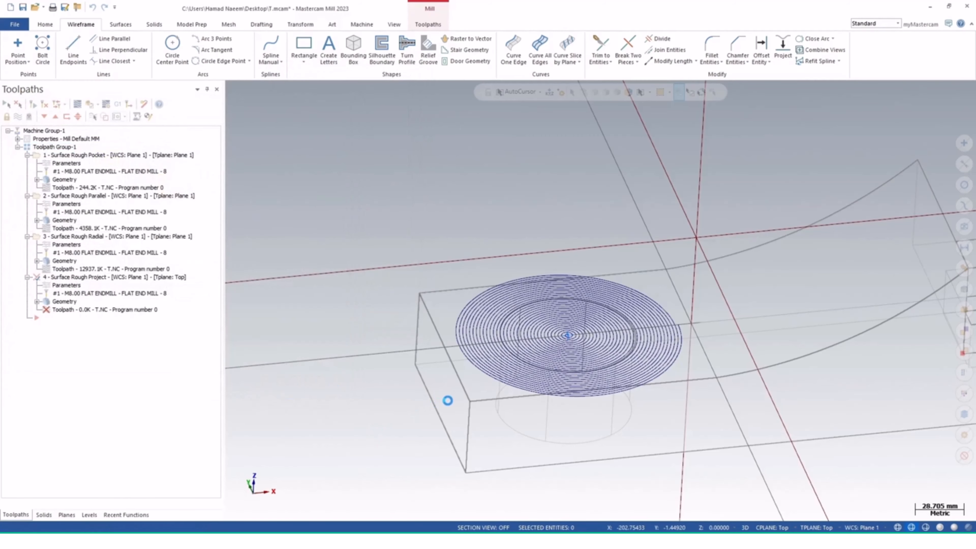
Backplot the Surface Rough Project toolpath and examine the tool's spiral motion around the circular hole
{"action": "middle_click_drag", "start_coordinate": [450, 401], "coordinate": [395, 377]}
{"action": "scroll", "coordinate": [506, 373], "scroll_direction": "up", "scroll_amount": 2}
{"action": "scroll", "coordinate": [396, 378], "scroll_direction": "up", "scroll_amount": 3}
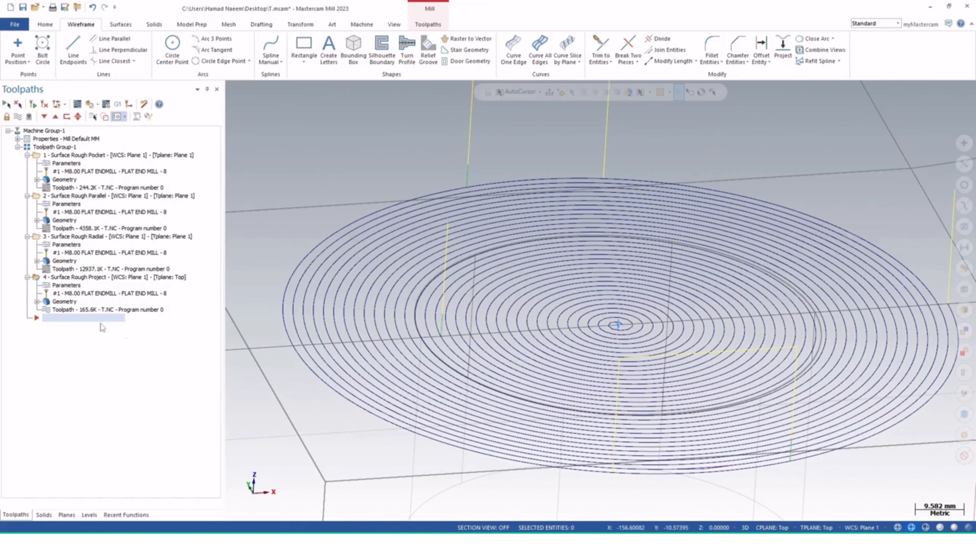
{"action": "left_click", "coordinate": [75, 312]}
{"action": "scroll", "coordinate": [517, 321], "scroll_direction": "down", "scroll_amount": 3}
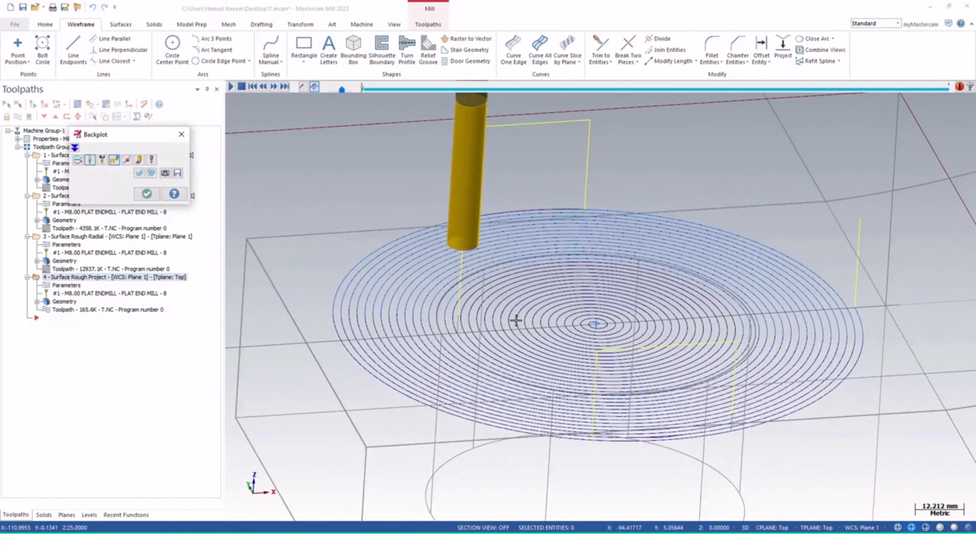
{"action": "middle_click_drag", "start_coordinate": [580, 322], "coordinate": [590, 304]}
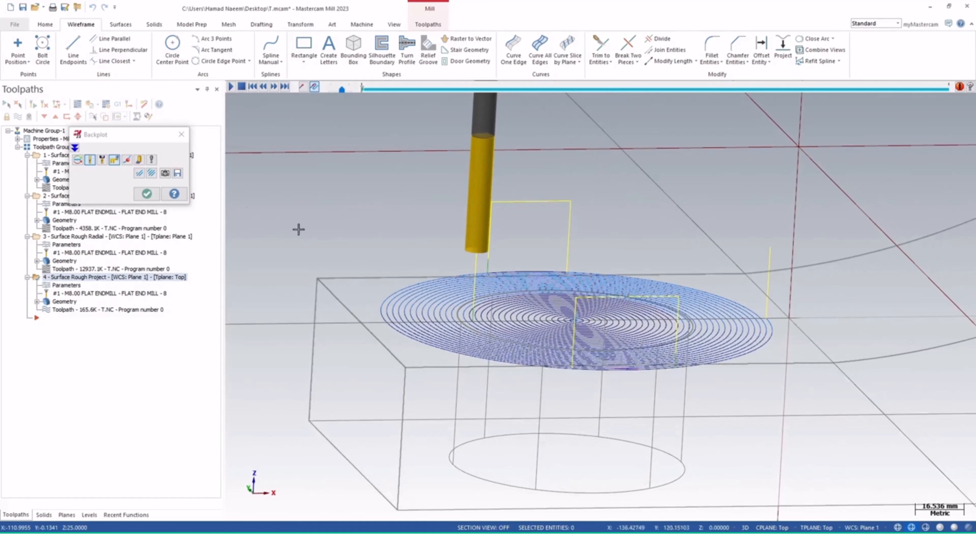
{"action": "left_click", "coordinate": [231, 87]}
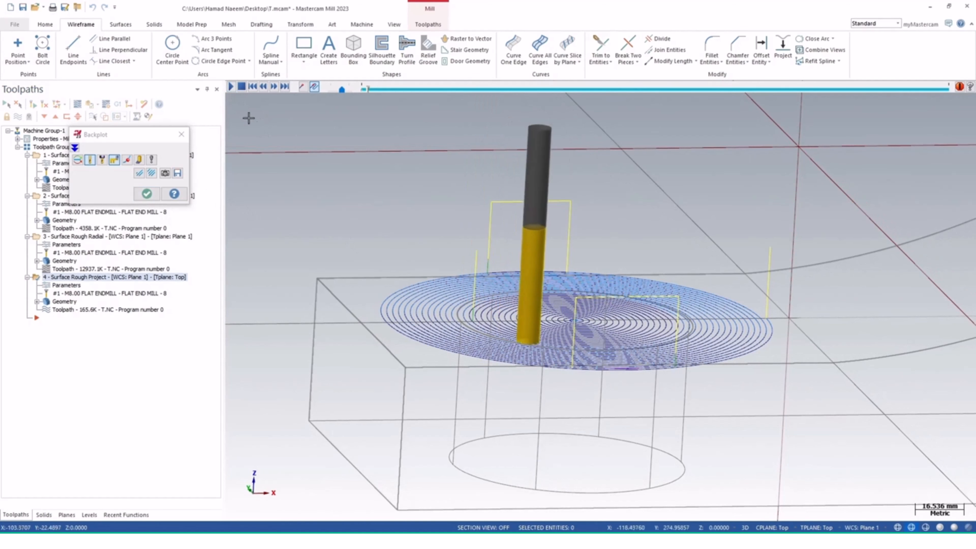
{"action": "middle_click_drag", "start_coordinate": [422, 190], "coordinate": [542, 353]}
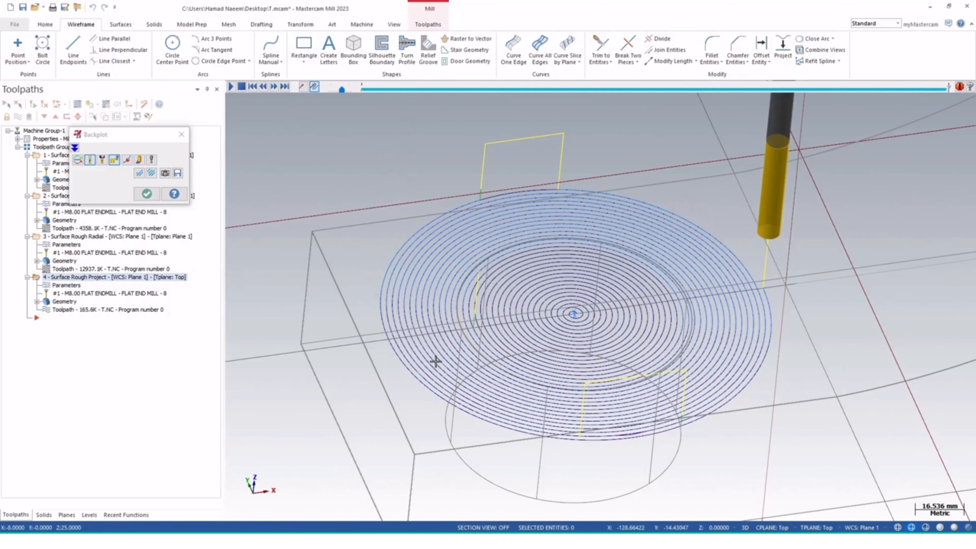
{"action": "middle_click_drag", "start_coordinate": [494, 348], "coordinate": [480, 314]}
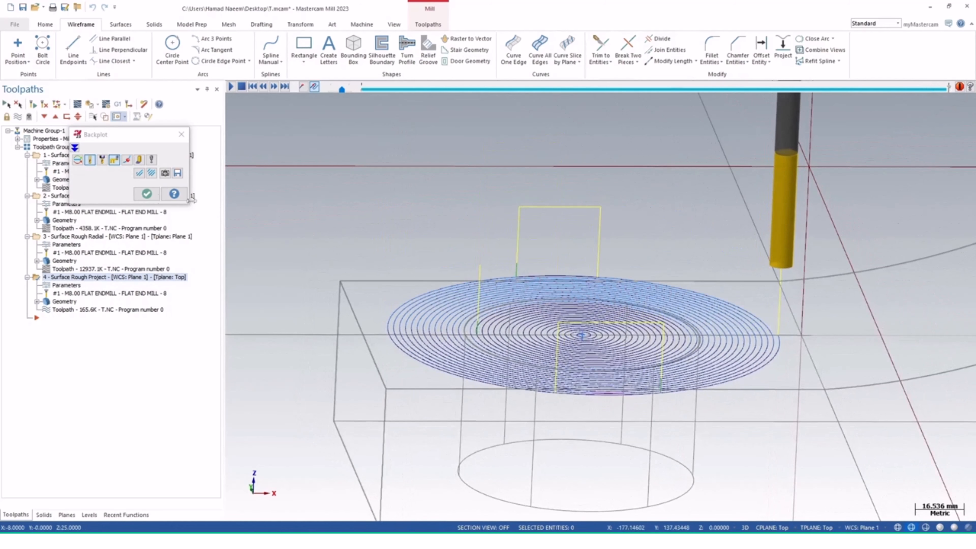
{"action": "left_click", "coordinate": [146, 194]}
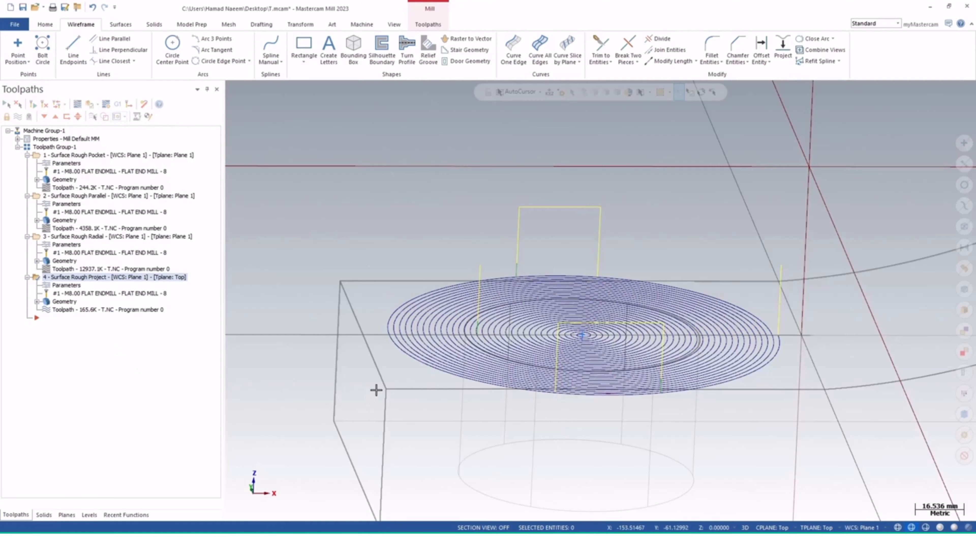
Hide the toolpath display of the Surface Rough Project operation
{"action": "scroll", "coordinate": [374, 390], "scroll_direction": "down", "scroll_amount": 1}
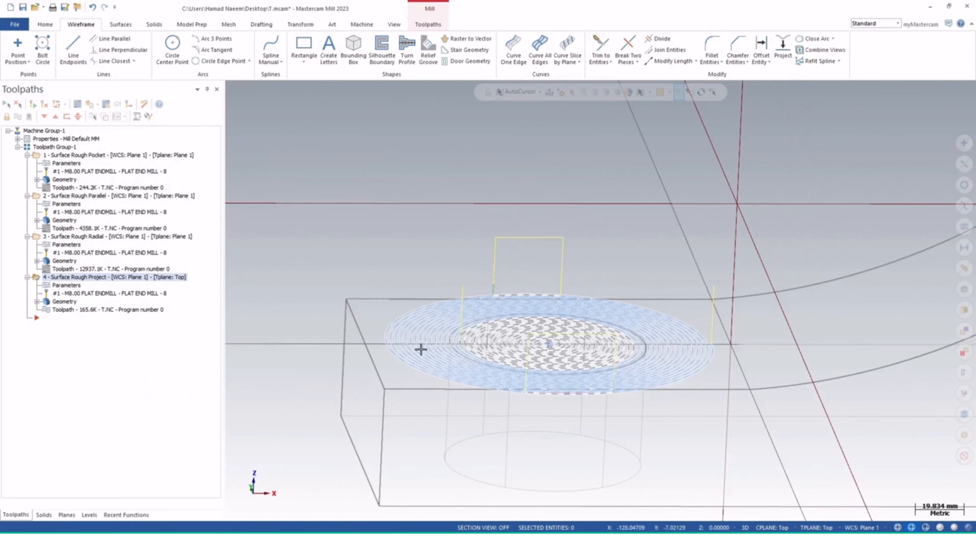
{"action": "middle_click_drag", "start_coordinate": [612, 264], "coordinate": [800, 243]}
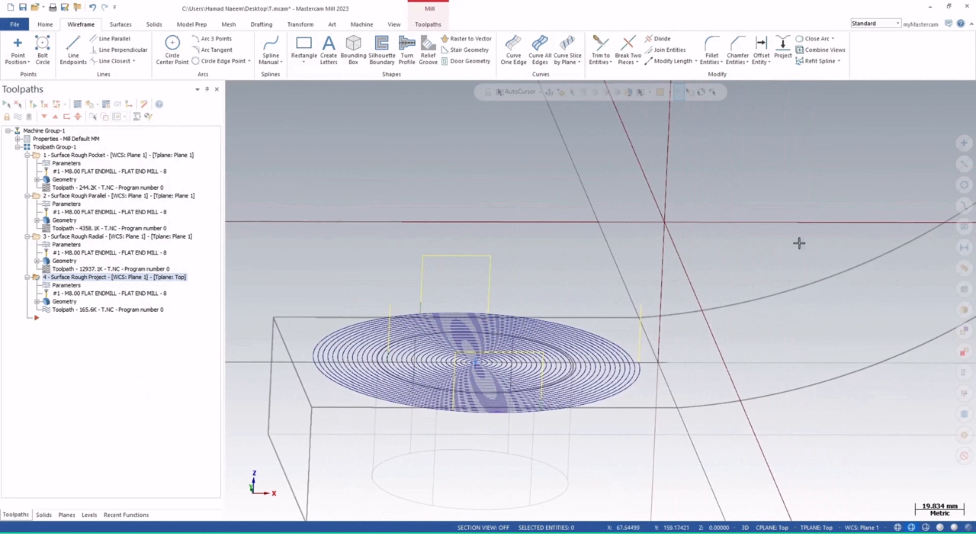
{"action": "scroll", "coordinate": [780, 238], "scroll_direction": "down", "scroll_amount": 3}
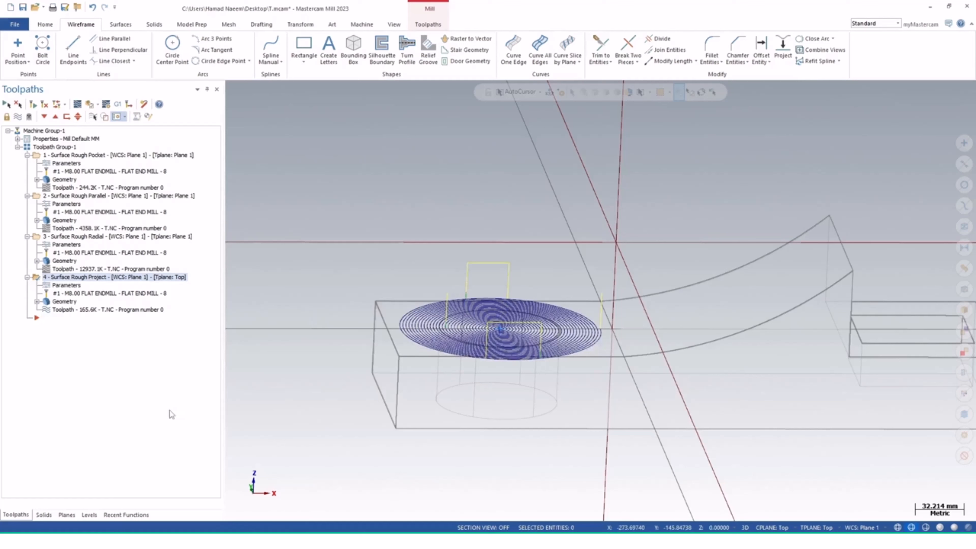
{"action": "left_click", "coordinate": [28, 116]}
Start a Surface Rough Flowline toolpath with the shape Undefined and use the curved sloping face as its drive surface
{"action": "right_click", "coordinate": [118, 395]}
{"action": "mouse_move", "coordinate": [200, 181]}
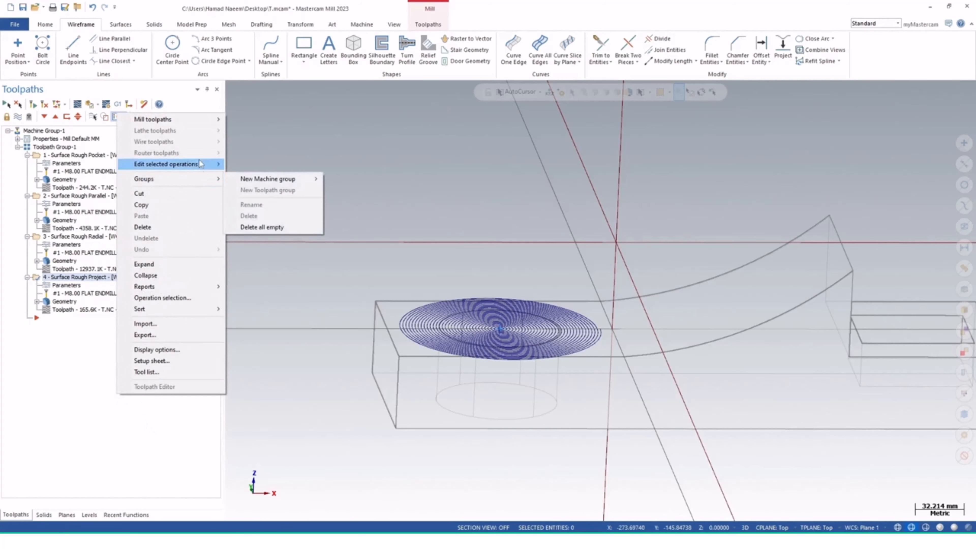
{"action": "mouse_move", "coordinate": [203, 119]}
{"action": "mouse_move", "coordinate": [289, 225]}
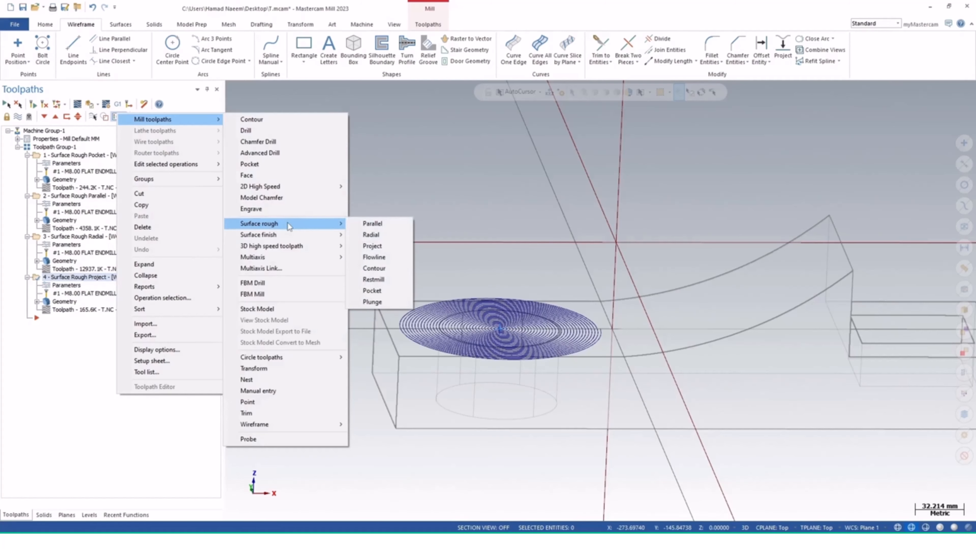
{"action": "left_click", "coordinate": [388, 258]}
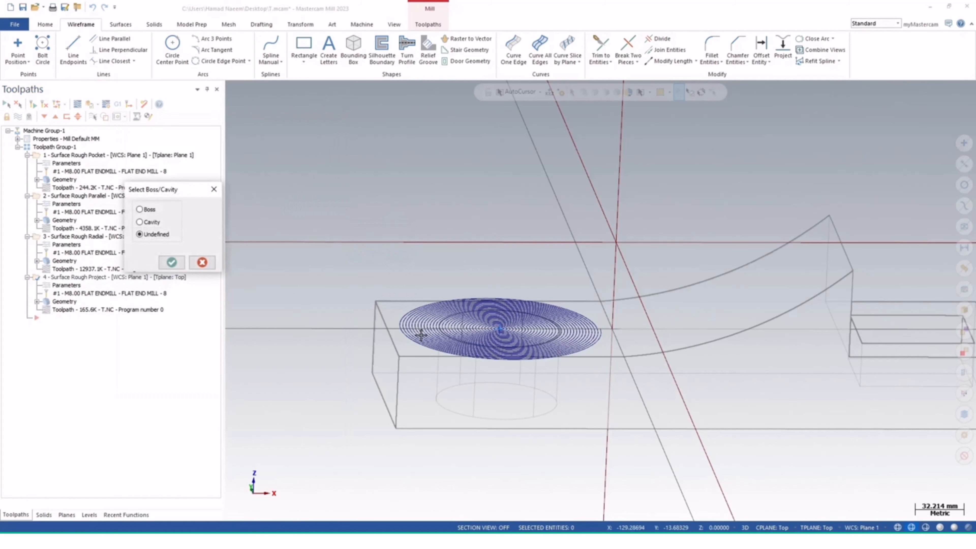
{"action": "left_click", "coordinate": [175, 269]}
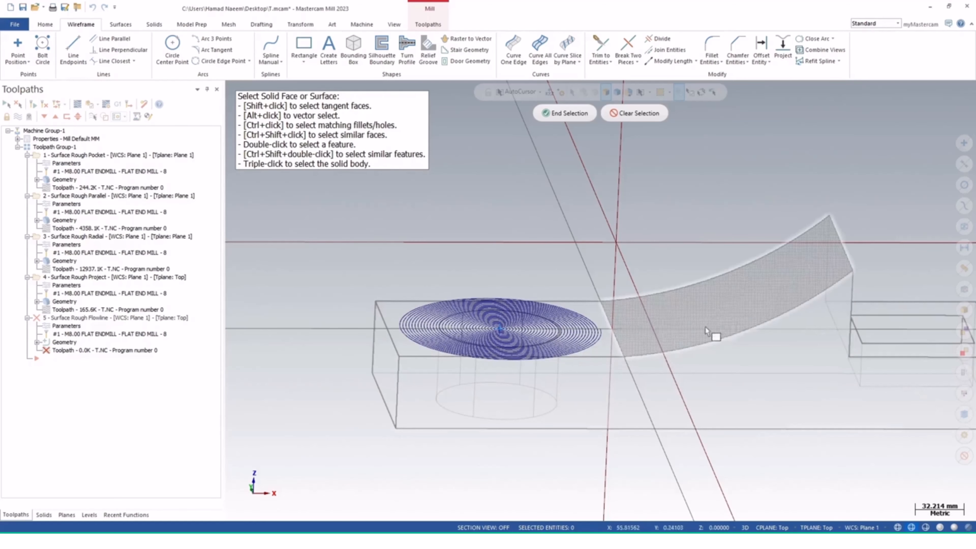
{"action": "middle_click_drag", "start_coordinate": [693, 247], "coordinate": [694, 263]}
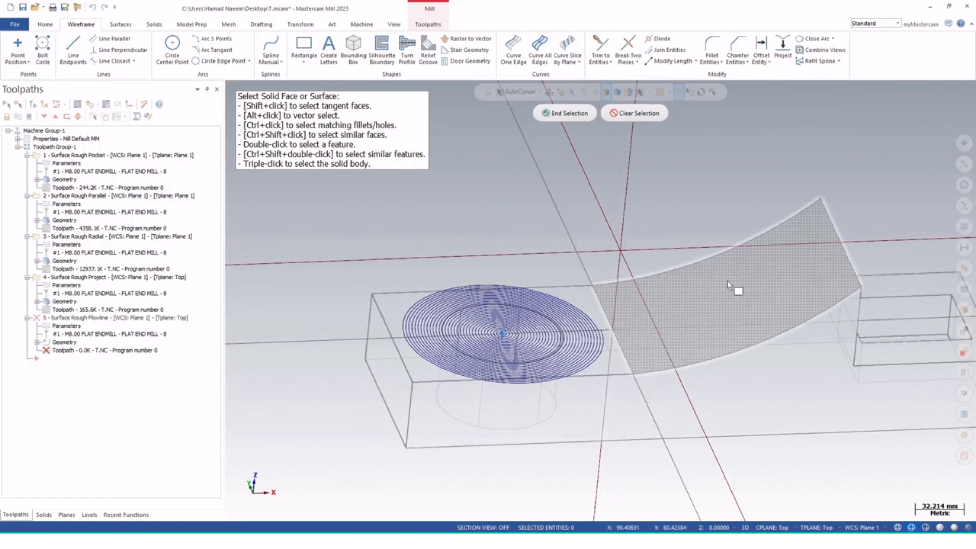
{"action": "left_click", "coordinate": [728, 291]}
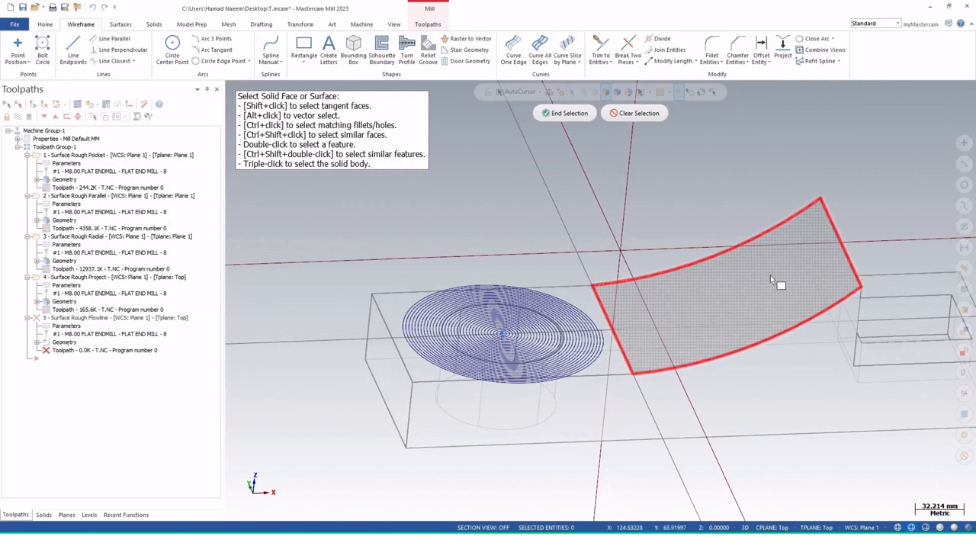
{"action": "middle_click_drag", "start_coordinate": [756, 333], "coordinate": [639, 342], "text": "shift"}
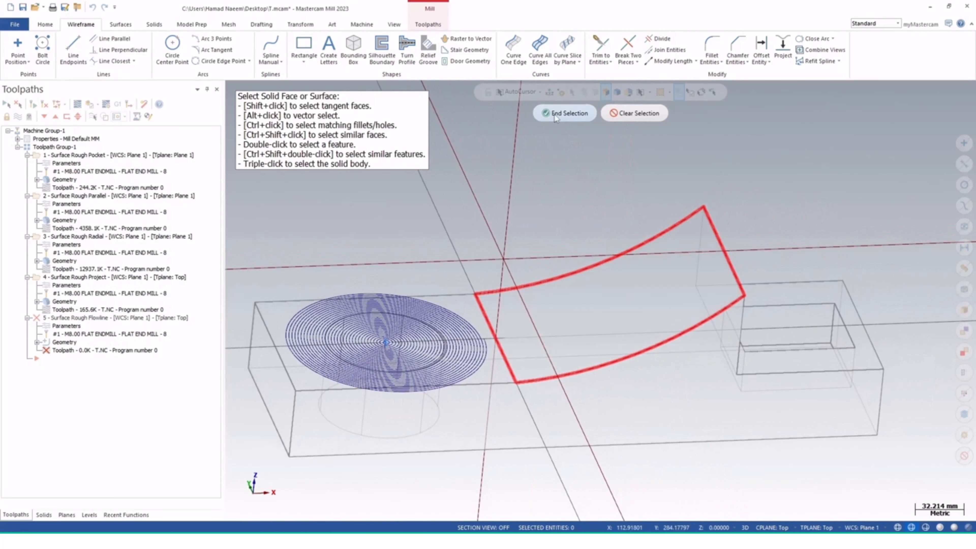
{"action": "left_click", "coordinate": [564, 113]}
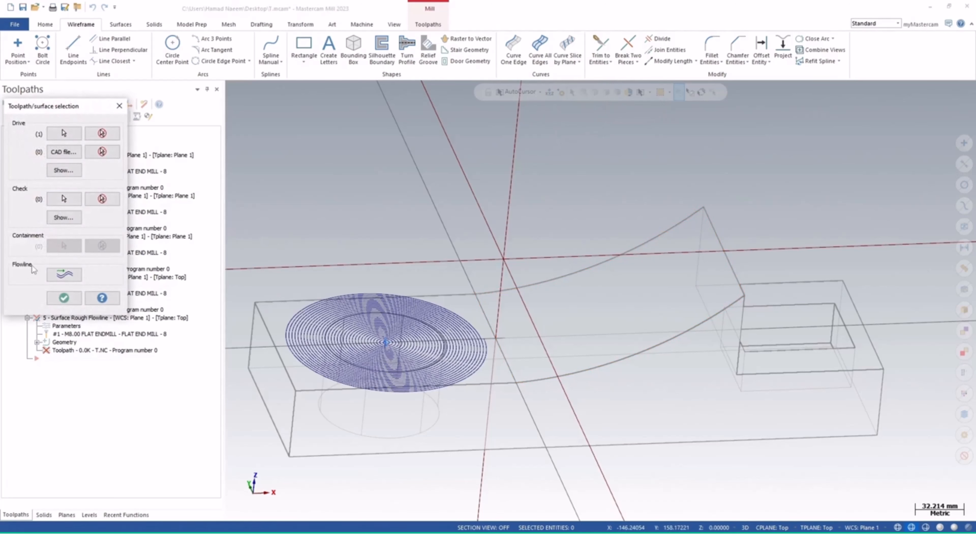
Open the flowline data of the curved drive surface and flip the offset back and forth to compare both sides
{"action": "left_click_drag", "start_coordinate": [57, 110], "coordinate": [241, 106]}
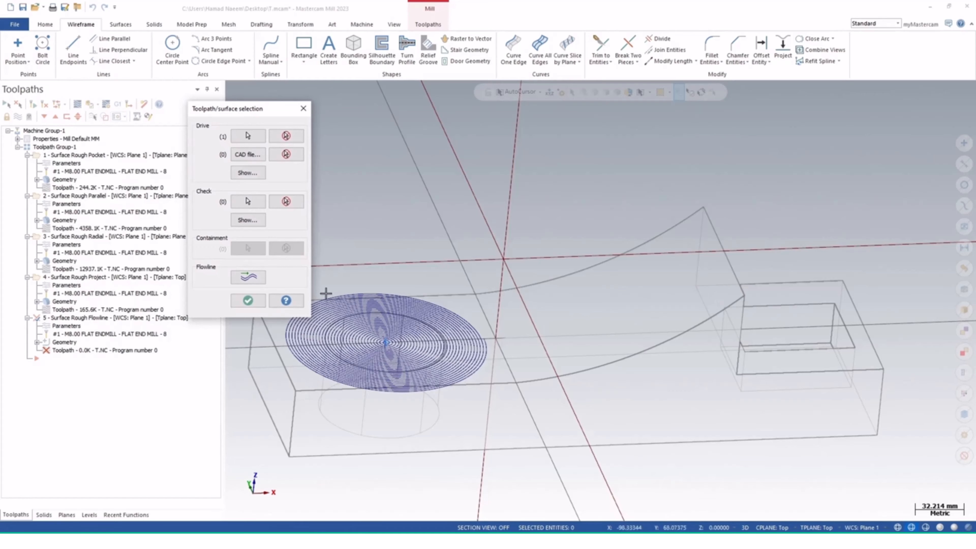
{"action": "left_click", "coordinate": [255, 277]}
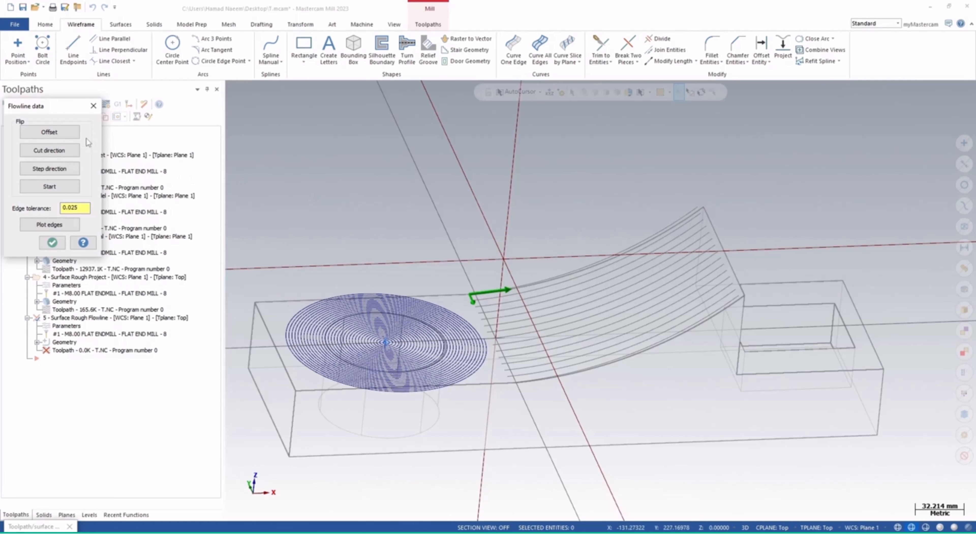
{"action": "left_click", "coordinate": [60, 138]}
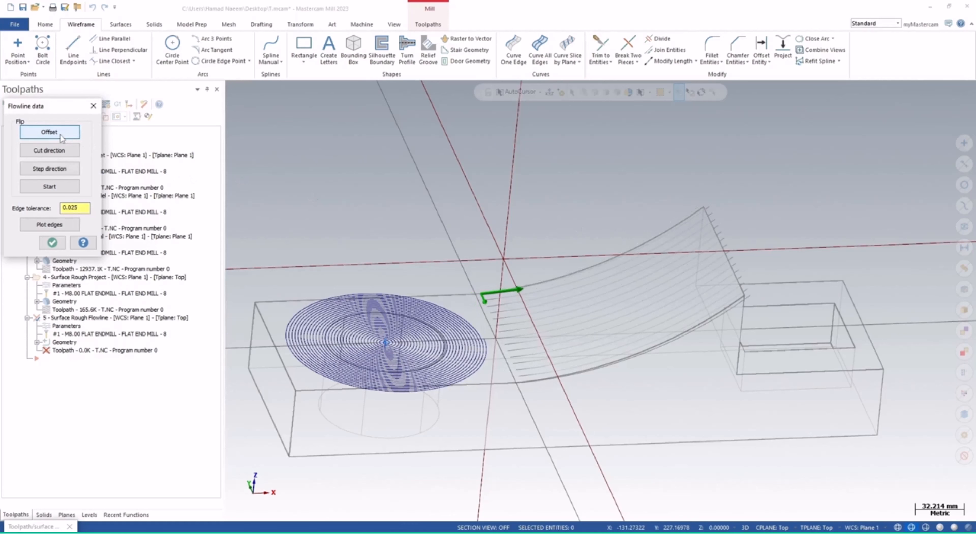
{"action": "left_click", "coordinate": [61, 135]}
{"action": "middle_click_drag", "start_coordinate": [577, 316], "coordinate": [556, 274]}
{"action": "left_click", "coordinate": [49, 132]}
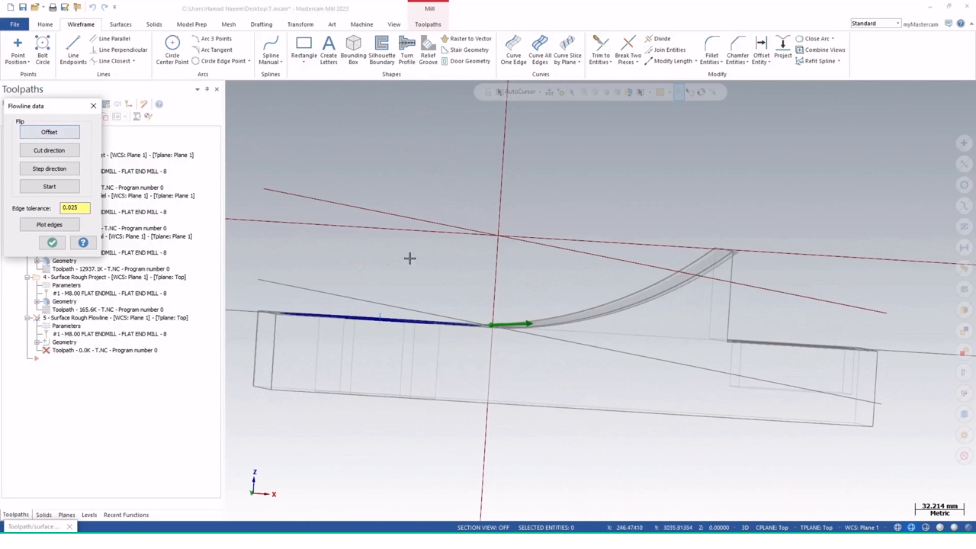
{"action": "middle_click_drag", "start_coordinate": [407, 257], "coordinate": [516, 324]}
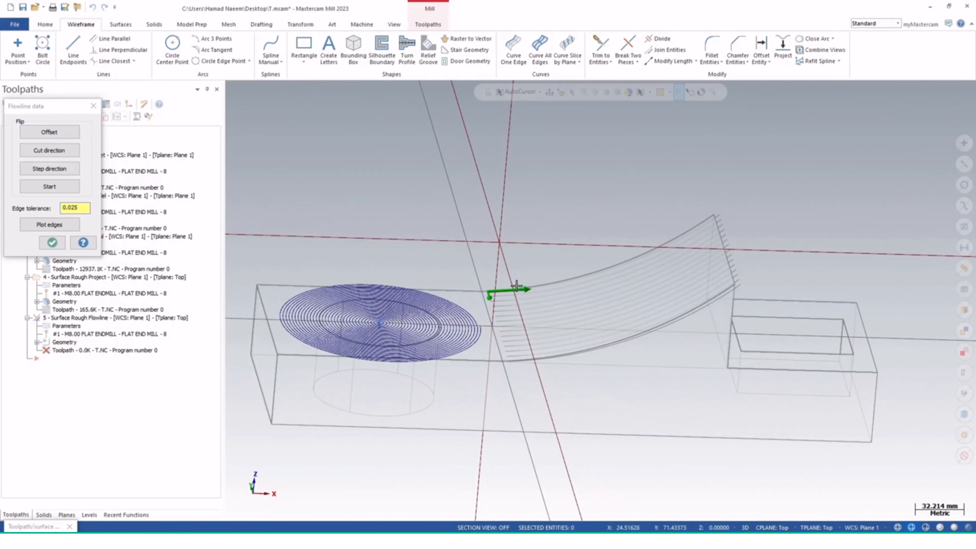
{"action": "left_click", "coordinate": [49, 132]}
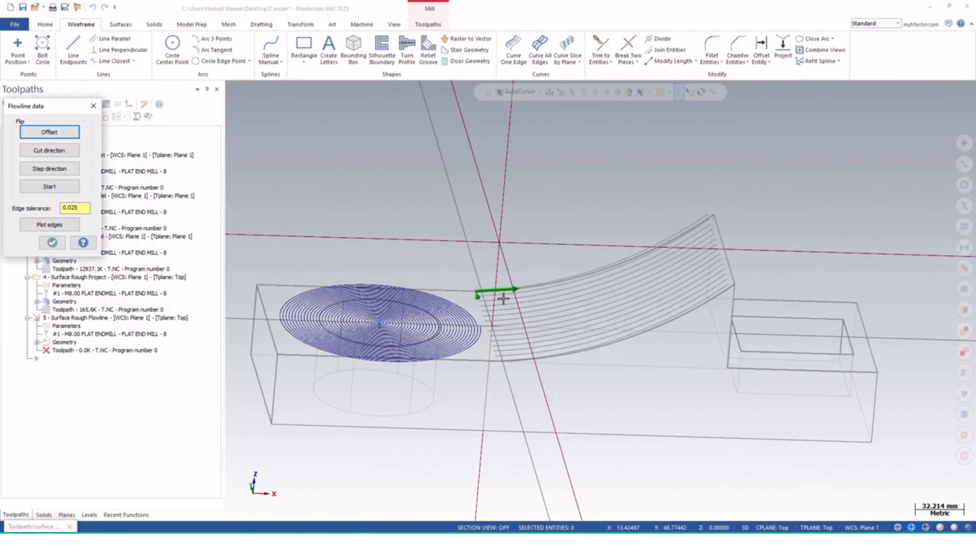
Flip the flowline cut direction so the passes run across the width of the curved face
{"action": "left_click", "coordinate": [47, 151]}
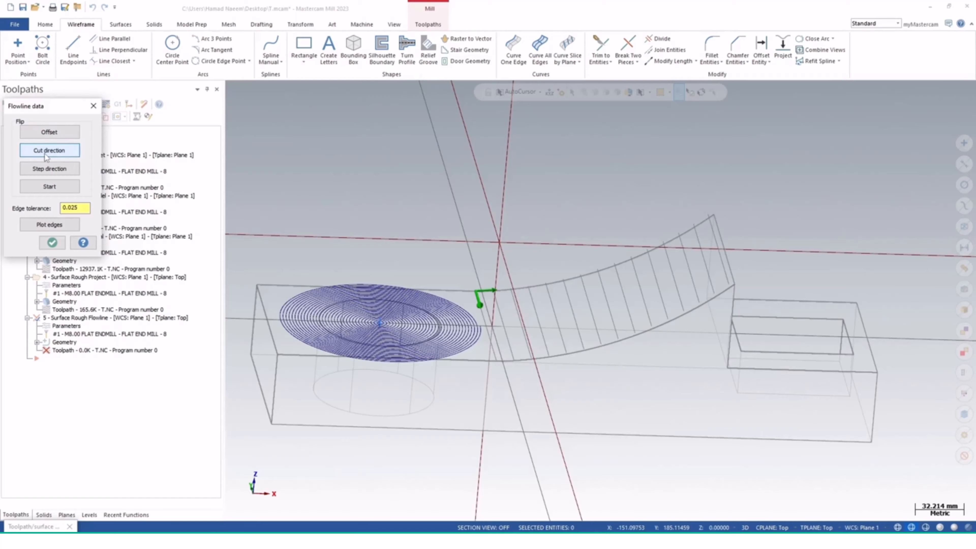
{"action": "left_click", "coordinate": [44, 153]}
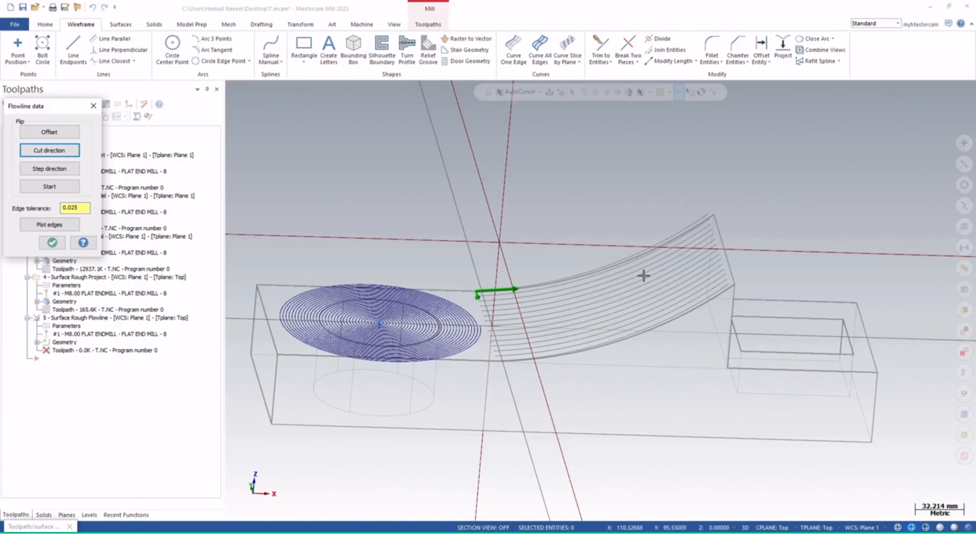
{"action": "left_click", "coordinate": [61, 151]}
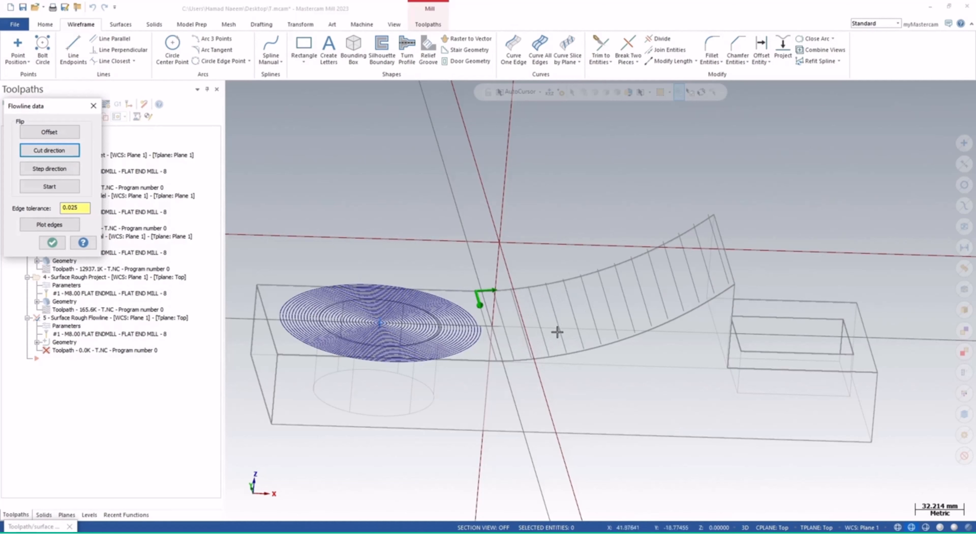
Flip the flowline step direction so machining starts from the upper end of the curved face
{"action": "left_click", "coordinate": [51, 173]}
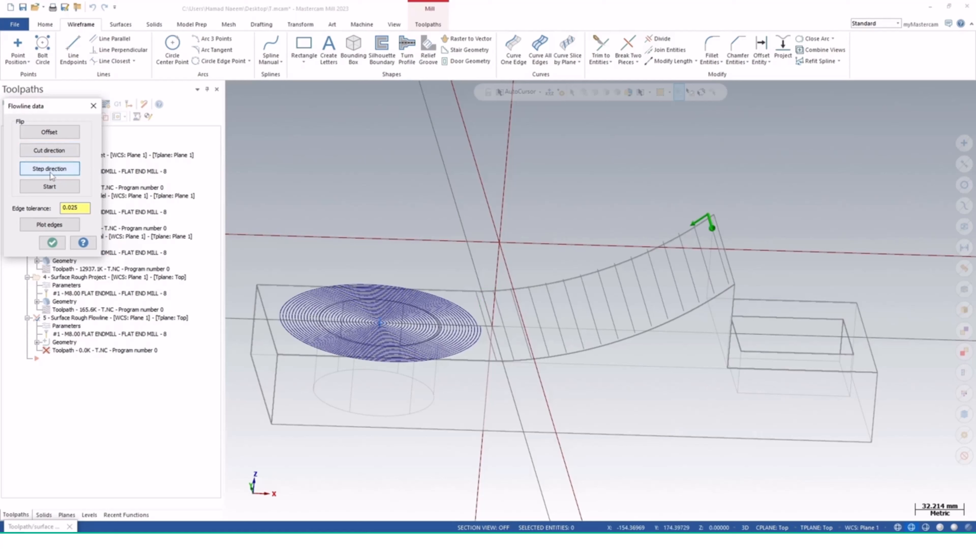
{"action": "left_click", "coordinate": [51, 172]}
{"action": "left_click", "coordinate": [50, 173]}
{"action": "left_click", "coordinate": [50, 172]}
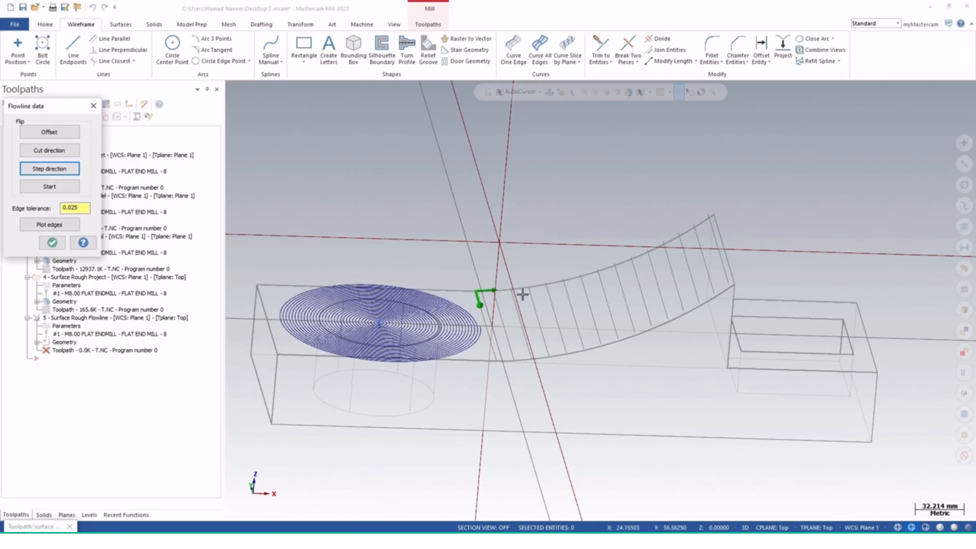
{"action": "left_click", "coordinate": [51, 171]}
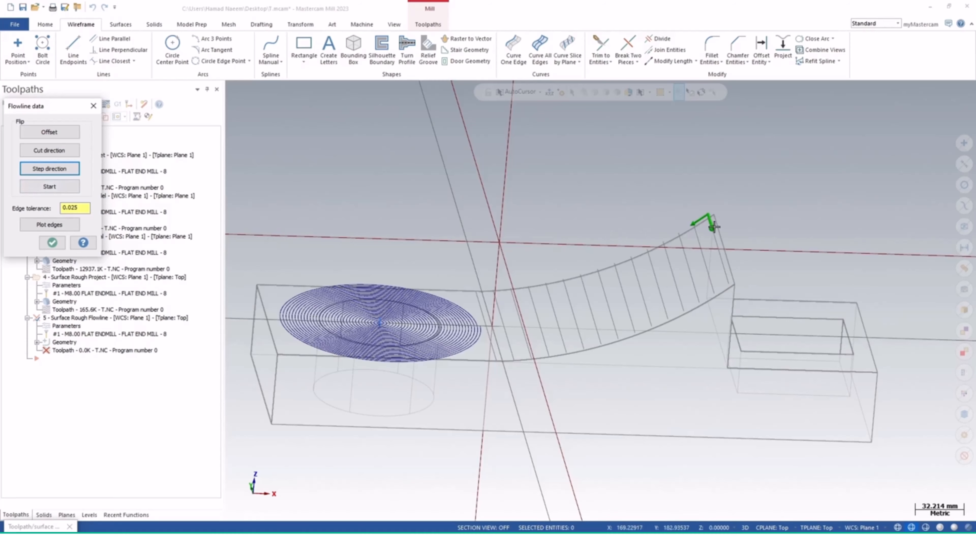
Flip the flowline start to the opposite corner of the upper edge and accept the flowline data and surface selection
{"action": "left_click", "coordinate": [49, 187]}
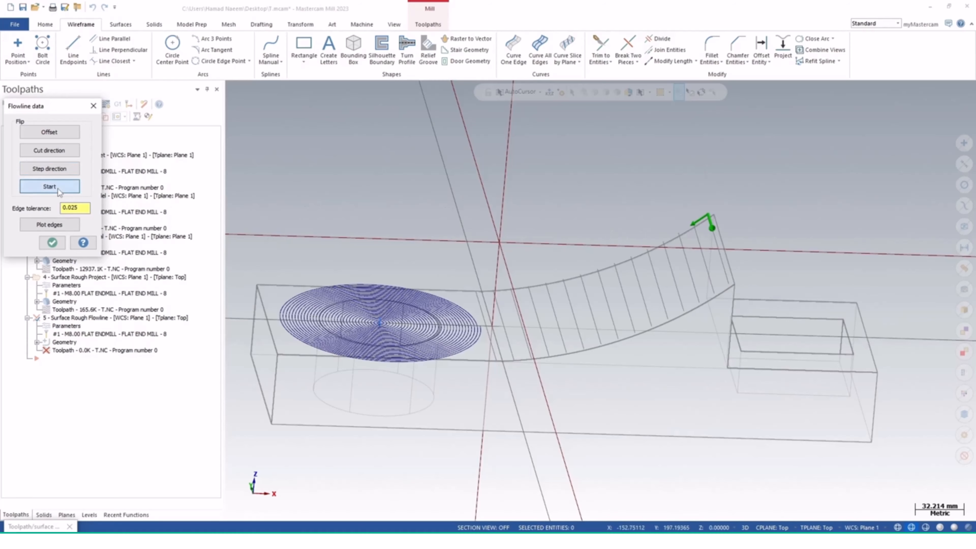
{"action": "scroll", "coordinate": [730, 286], "scroll_direction": "up", "scroll_amount": 4}
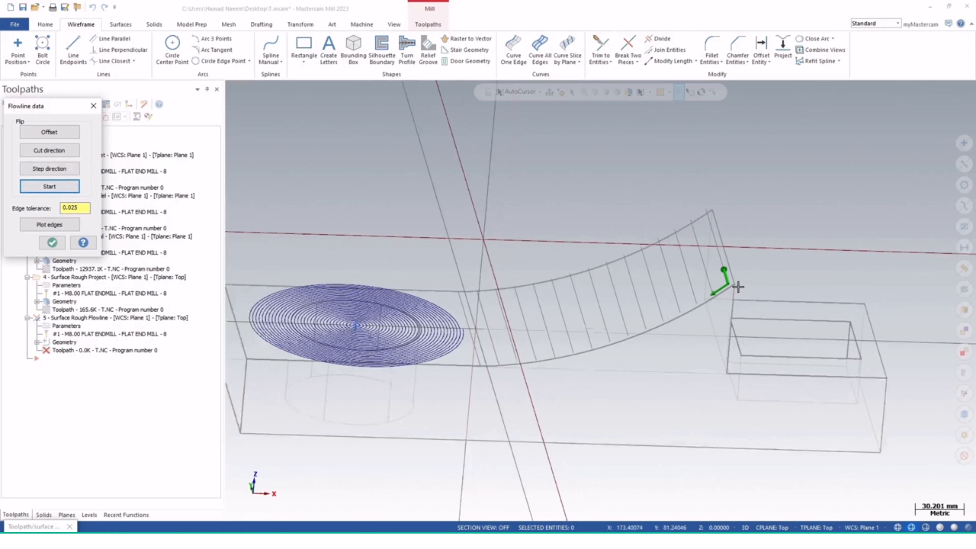
{"action": "mouse_move", "coordinate": [730, 282]}
{"action": "middle_mouse_down"}
{"action": "mouse_move", "coordinate": [710, 285]}
{"action": "mouse_move", "coordinate": [723, 270]}
{"action": "mouse_move", "coordinate": [737, 274]}
{"action": "middle_mouse_up"}
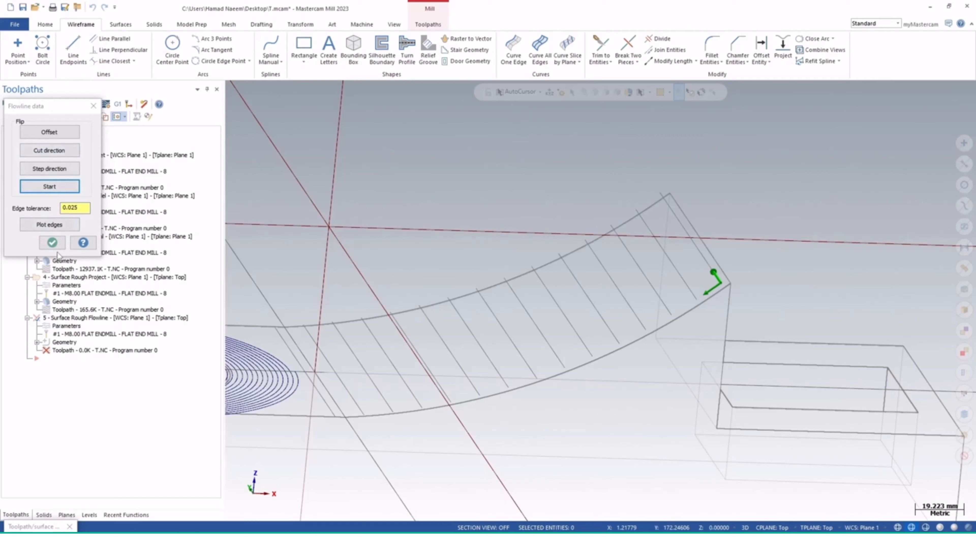
{"action": "left_click", "coordinate": [52, 242]}
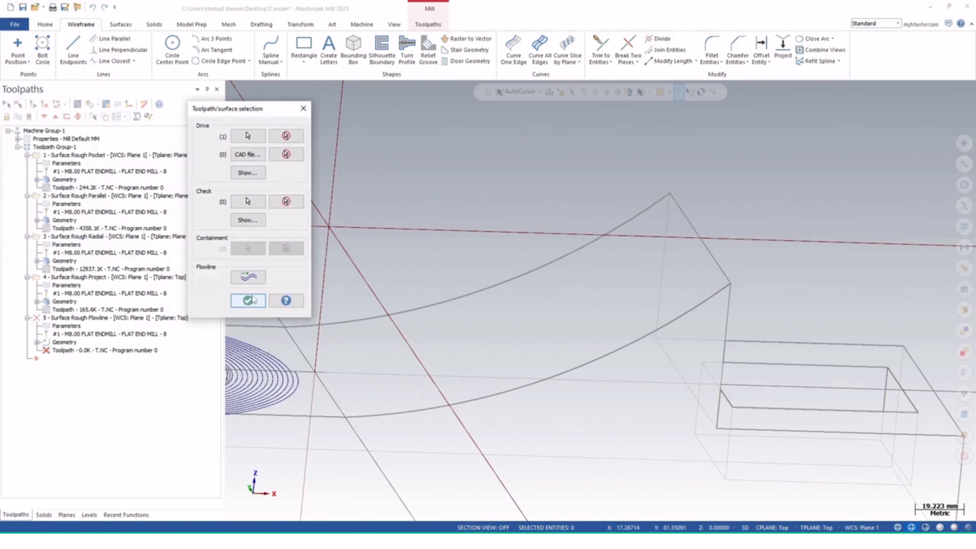
{"action": "left_click", "coordinate": [249, 300]}
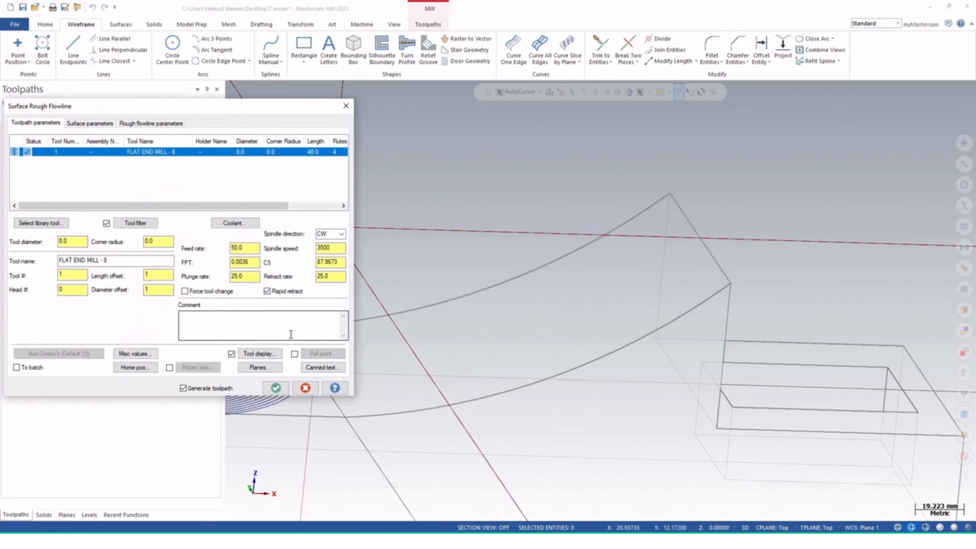
Set the feed rate to 1500 and turn Flood coolant on for the Surface Rough Flowline operation
{"action": "left_click", "coordinate": [254, 250]}
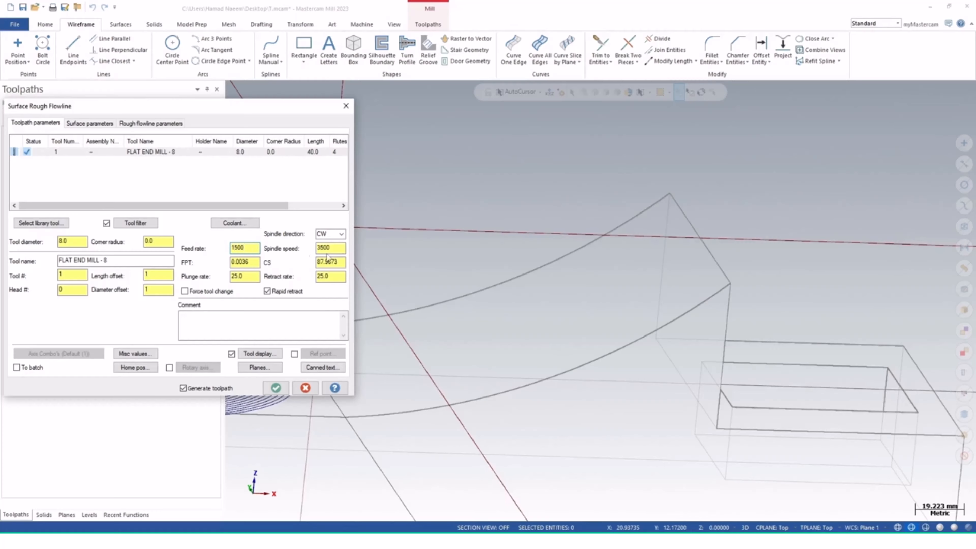
{"action": "left_click", "coordinate": [236, 223]}
{"action": "left_click", "coordinate": [102, 144]}
{"action": "left_click", "coordinate": [97, 155]}
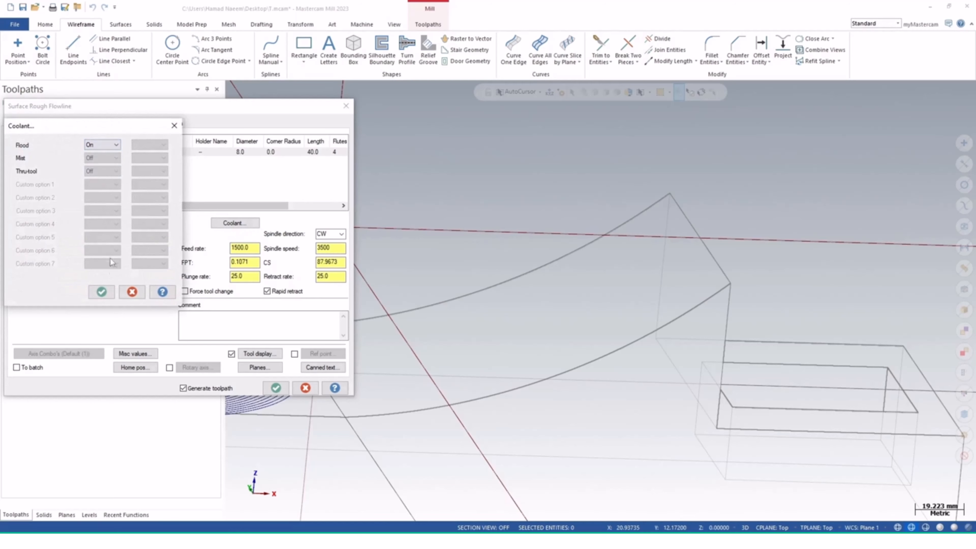
{"action": "left_click", "coordinate": [101, 292]}
Review the surface parameters and the max stepdown and scallop height of the rough flowline operation
{"action": "left_click", "coordinate": [79, 124]}
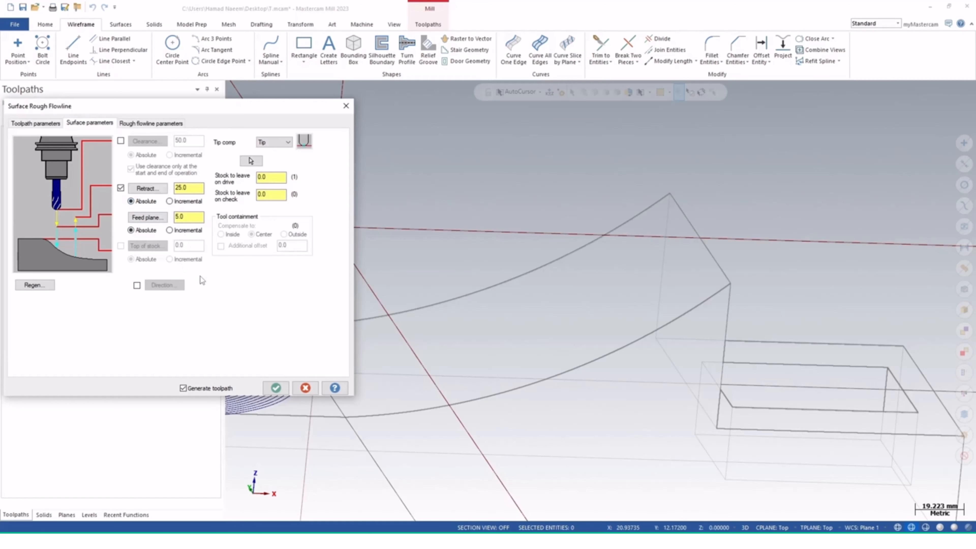
{"action": "left_click", "coordinate": [145, 124]}
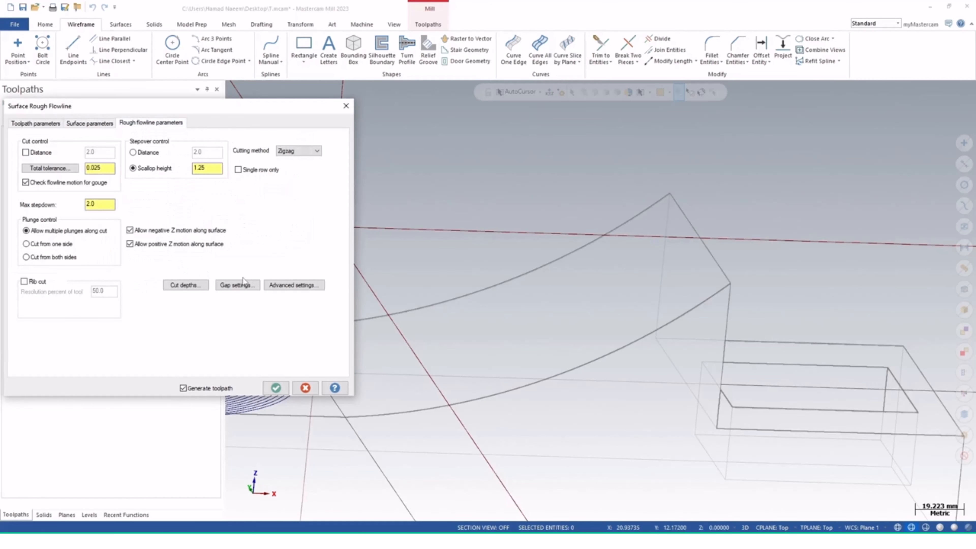
{"action": "double_click", "coordinate": [107, 205]}
{"action": "left_click_drag", "start_coordinate": [220, 170], "coordinate": [186, 172]}
{"action": "middle_click_drag", "start_coordinate": [426, 354], "coordinate": [540, 351]}
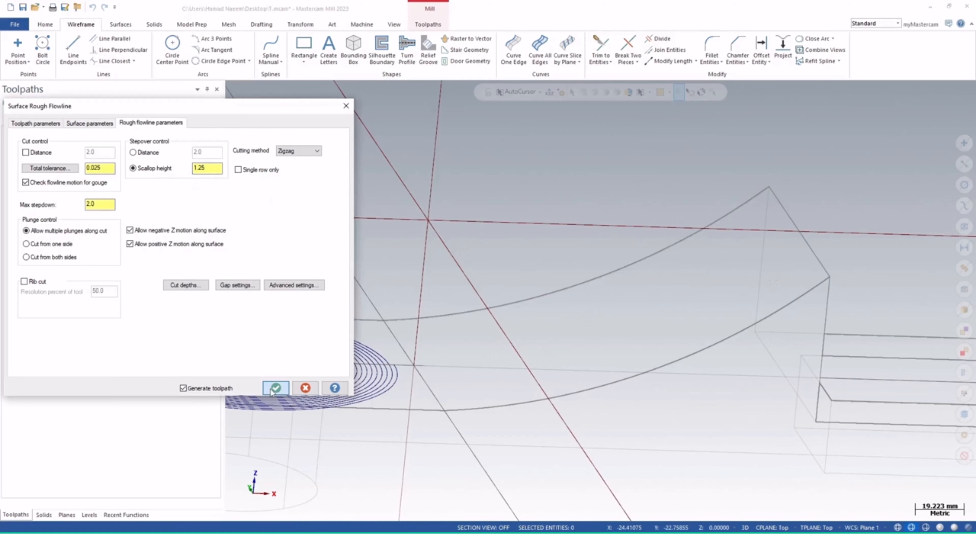
Switch the cut depths to Absolute with a minimum depth of 0 and accept the absolute depth settings
{"action": "left_click", "coordinate": [195, 285]}
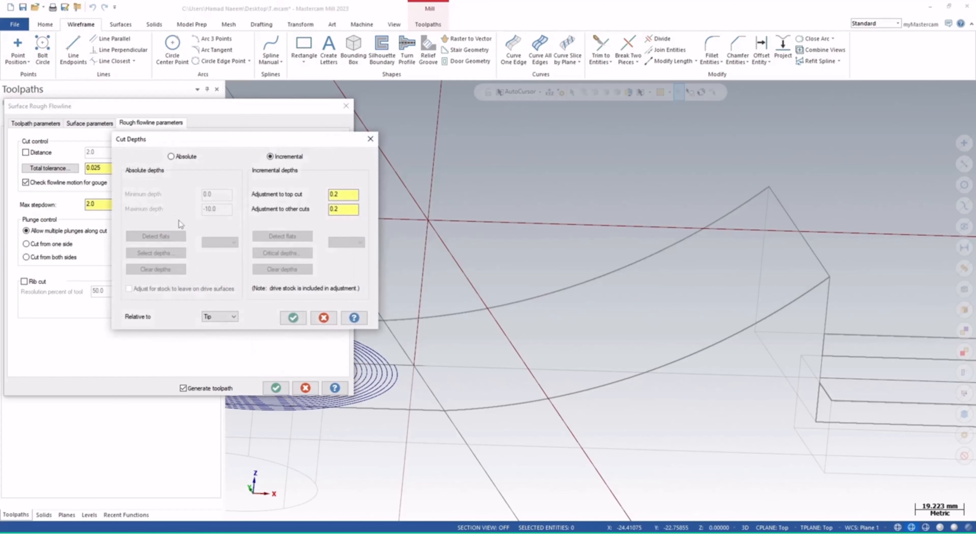
{"action": "left_click", "coordinate": [170, 157]}
{"action": "double_click", "coordinate": [215, 195]}
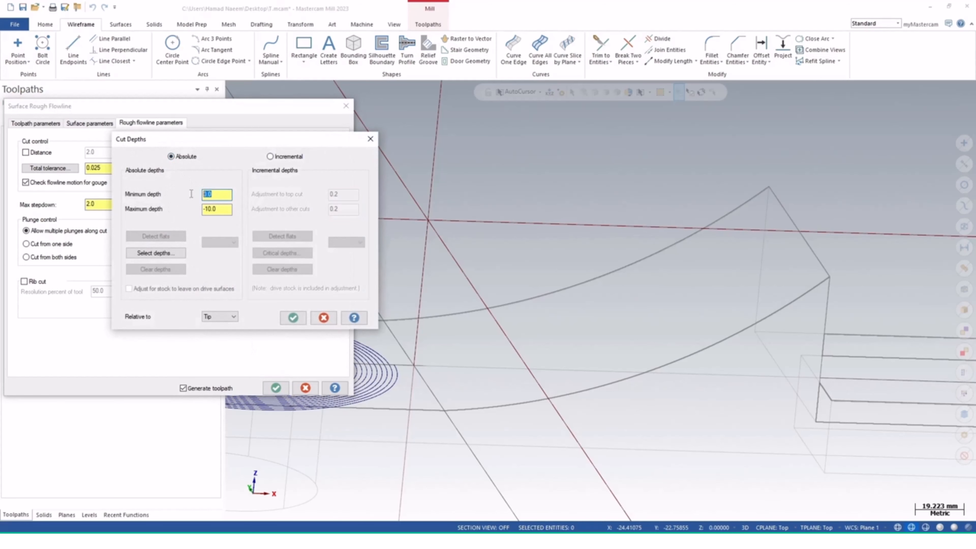
{"action": "type", "text": "0"}
{"action": "double_click", "coordinate": [212, 208]}
{"action": "left_click", "coordinate": [300, 323]}
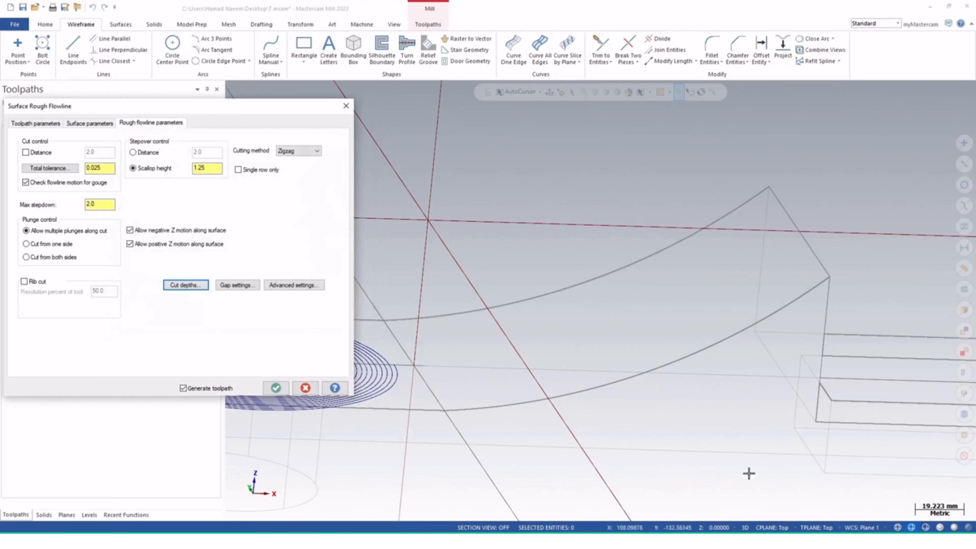
Try to switch the tool and construction planes to the named Plane 1, and generate the Surface Rough Flowline toolpath
{"action": "left_click", "coordinate": [866, 527]}
{"action": "left_click", "coordinate": [827, 528]}
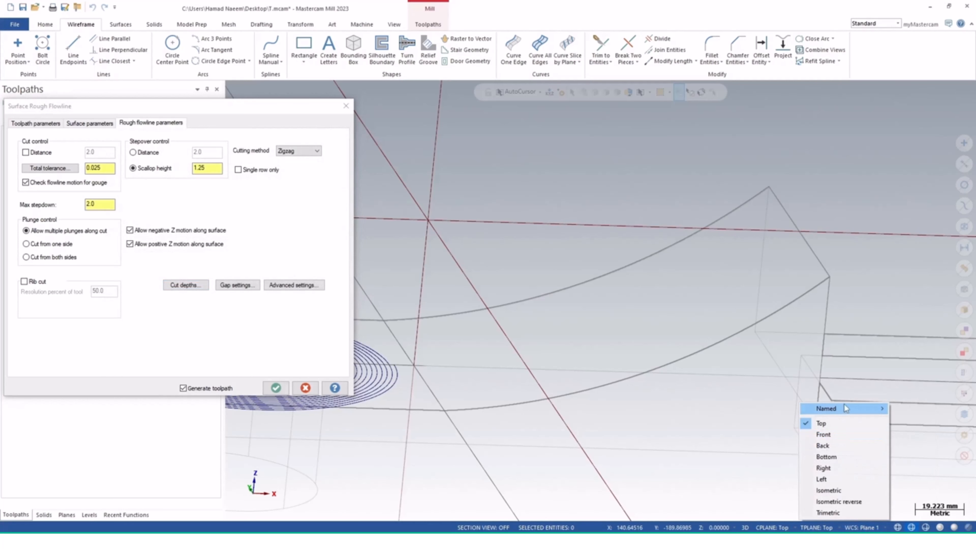
{"action": "mouse_move", "coordinate": [845, 409]}
{"action": "left_click", "coordinate": [911, 409]}
{"action": "left_click", "coordinate": [784, 528]}
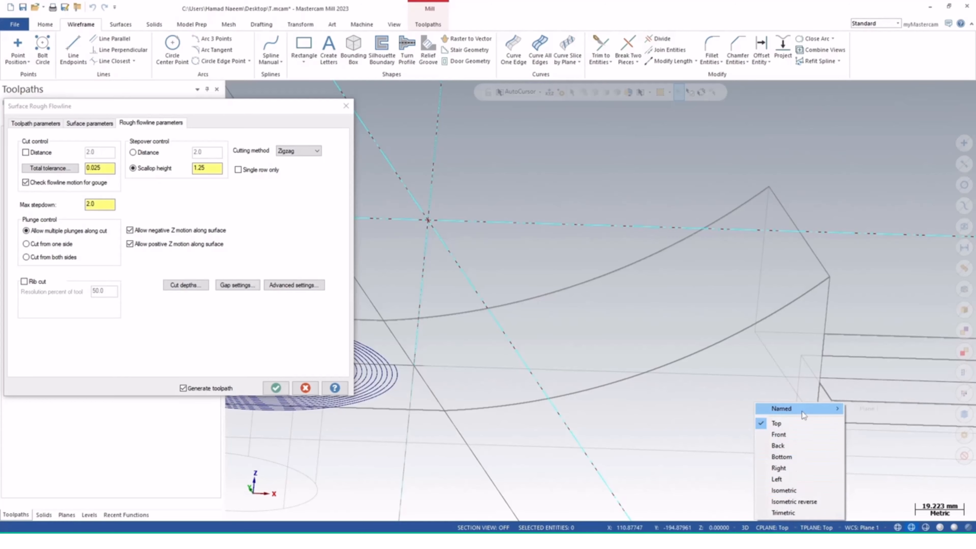
{"action": "mouse_move", "coordinate": [805, 409]}
{"action": "left_click", "coordinate": [872, 408]}
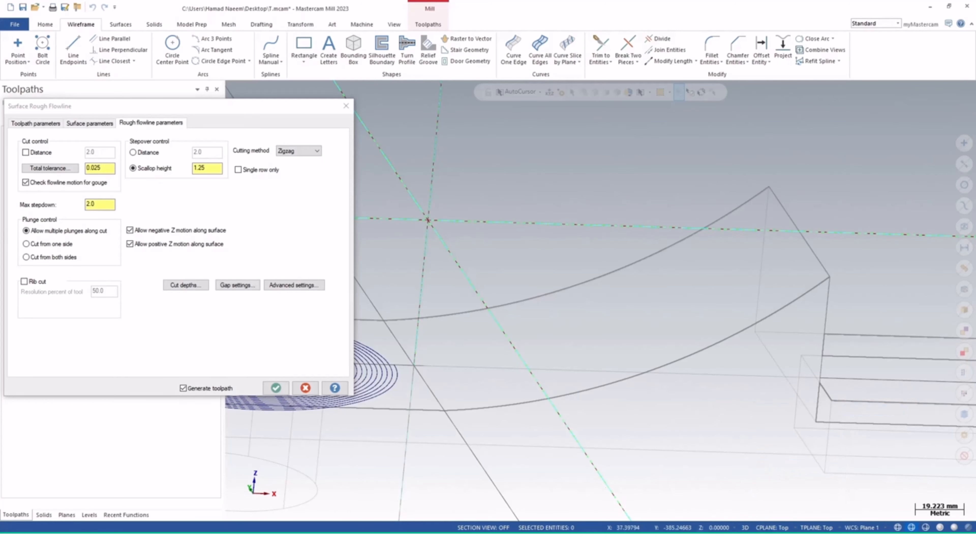
{"action": "left_click", "coordinate": [275, 395]}
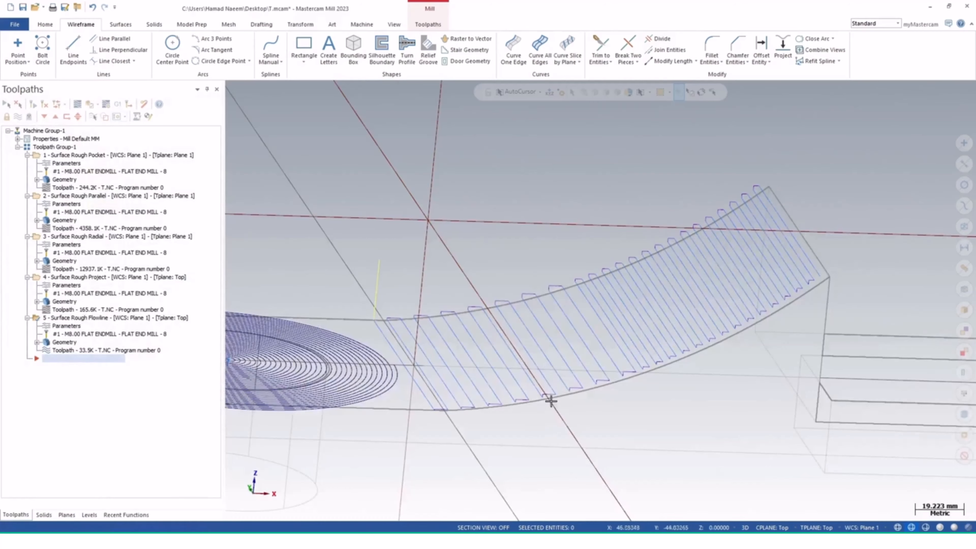
Set the construction plane and tool plane to the named Plane 1
{"action": "scroll", "coordinate": [552, 402], "scroll_direction": "down", "scroll_amount": 4}
{"action": "mouse_move", "coordinate": [611, 366]}
{"action": "middle_mouse_down"}
{"action": "mouse_move", "coordinate": [613, 336]}
{"action": "mouse_move", "coordinate": [611, 363]}
{"action": "mouse_move", "coordinate": [626, 385]}
{"action": "middle_mouse_up"}
{"action": "middle_click_drag", "start_coordinate": [711, 319], "coordinate": [737, 423]}
{"action": "right_click", "coordinate": [754, 402]}
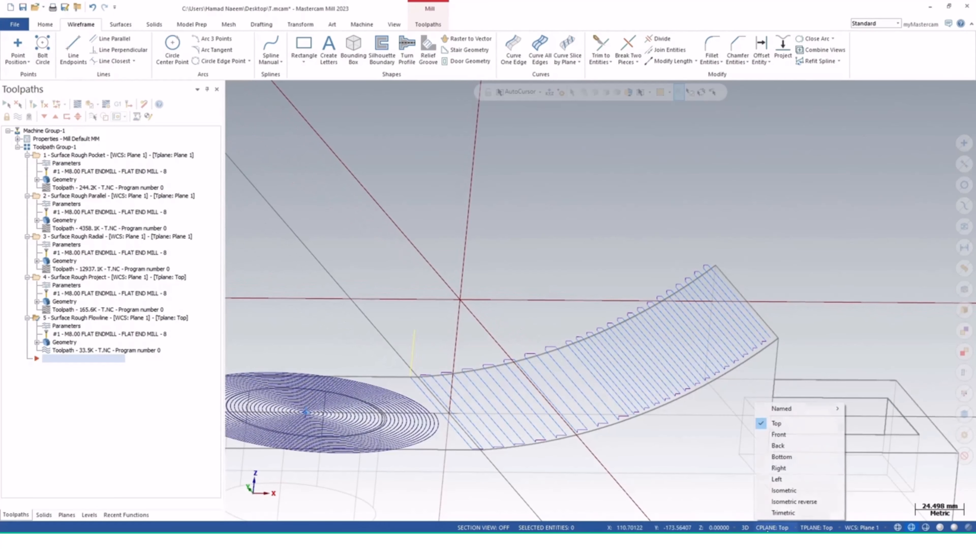
{"action": "mouse_move", "coordinate": [813, 408]}
{"action": "left_click", "coordinate": [868, 408]}
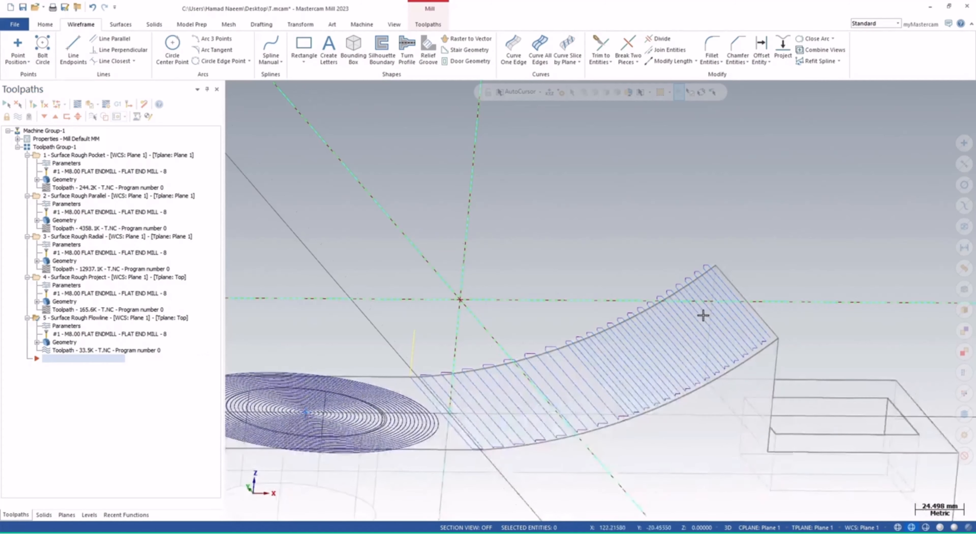
Change the flowline stepover control from scallop height to distance and recalculate the operation to inspect its passes
{"action": "middle_click_drag", "start_coordinate": [702, 314], "coordinate": [599, 377]}
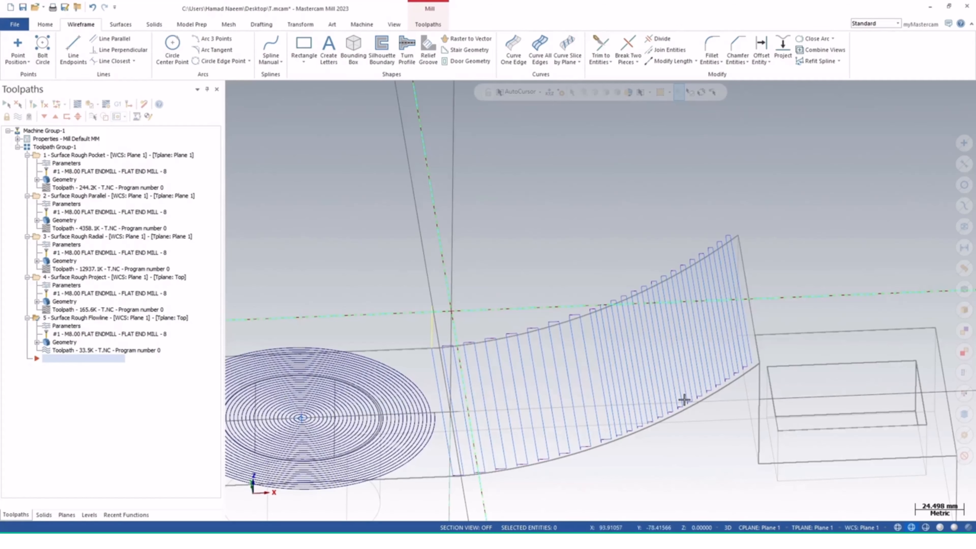
{"action": "left_click", "coordinate": [66, 326]}
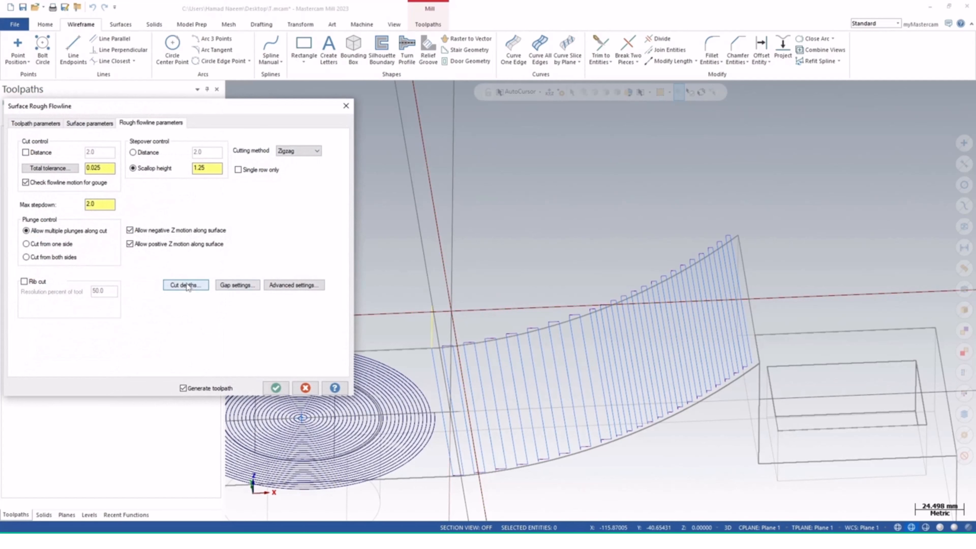
{"action": "left_click", "coordinate": [143, 153]}
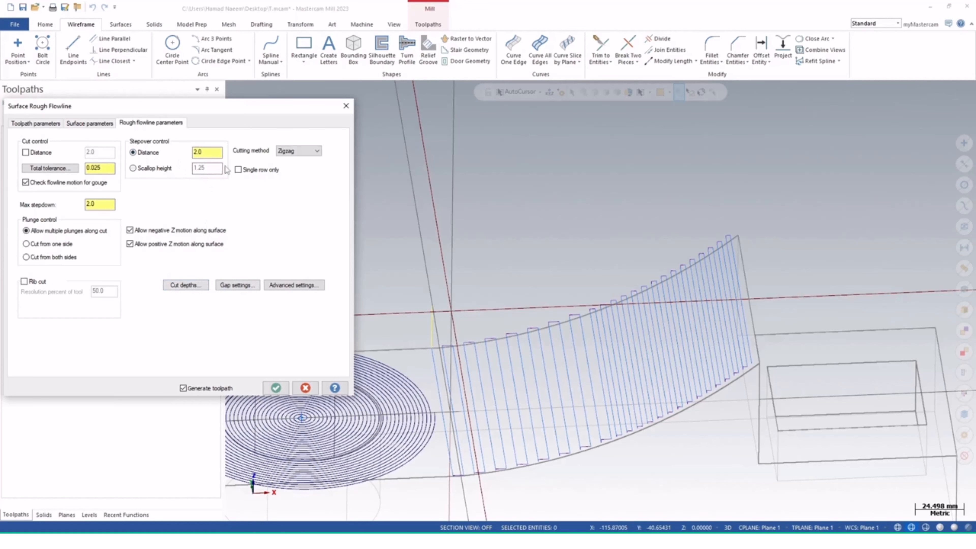
{"action": "left_click_drag", "start_coordinate": [214, 152], "coordinate": [186, 155]}
{"action": "left_click", "coordinate": [276, 389]}
{"action": "middle_click_drag", "start_coordinate": [581, 417], "coordinate": [610, 408]}
{"action": "middle_click_drag", "start_coordinate": [774, 350], "coordinate": [764, 360], "text": "shift"}
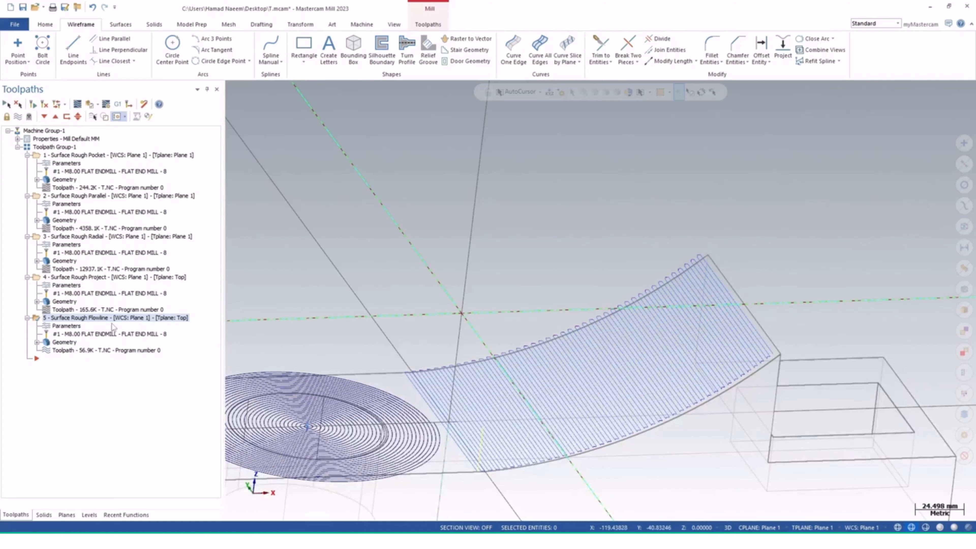
Pick the flowline cut depths from the model: the curved surface's highest corner as minimum (60), the block's upper corner beside the circular pocket as maximum (0)
{"action": "left_click", "coordinate": [76, 327]}
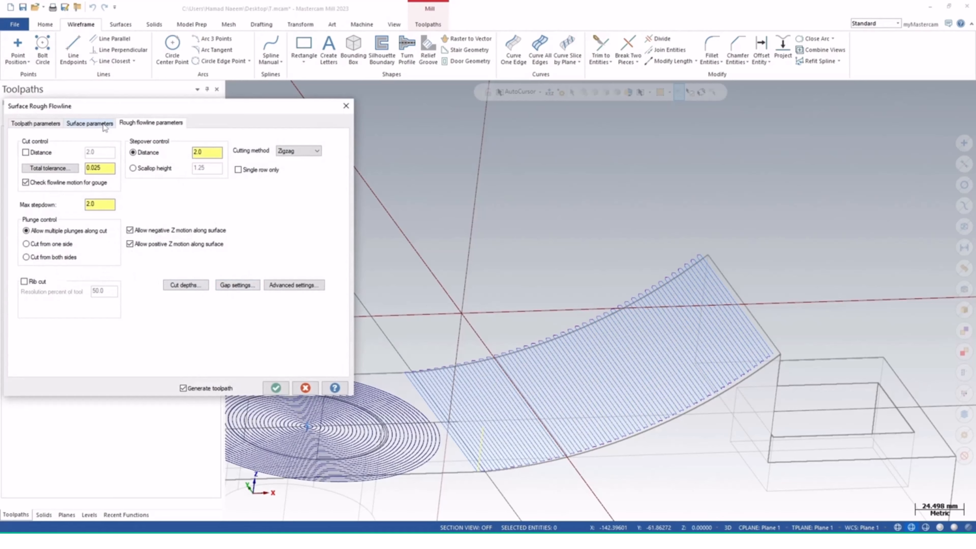
{"action": "left_click", "coordinate": [180, 284]}
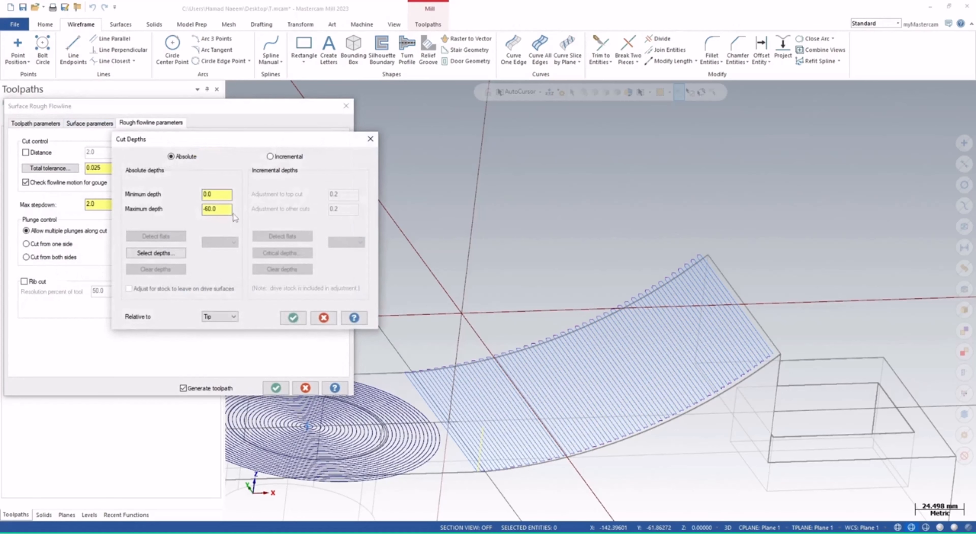
{"action": "left_click", "coordinate": [155, 253]}
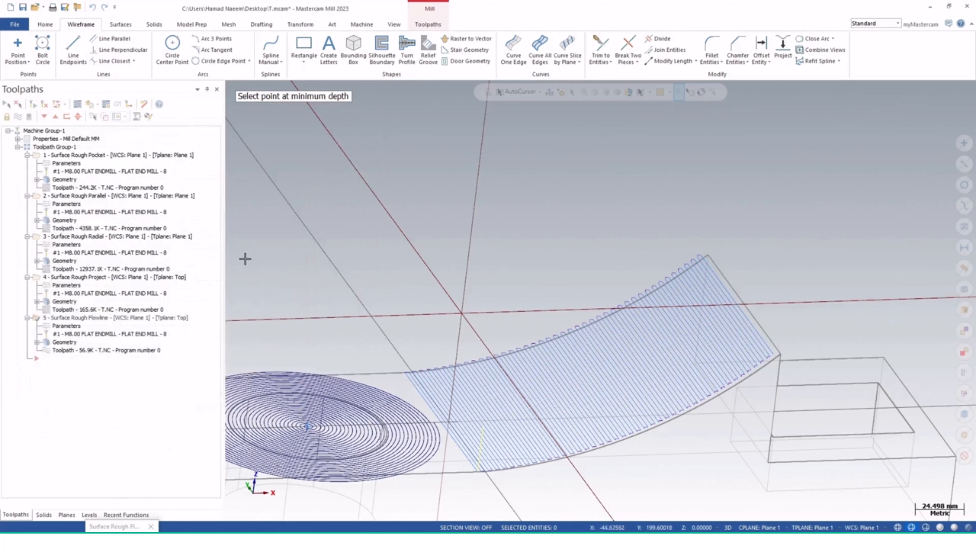
{"action": "left_click", "coordinate": [708, 253]}
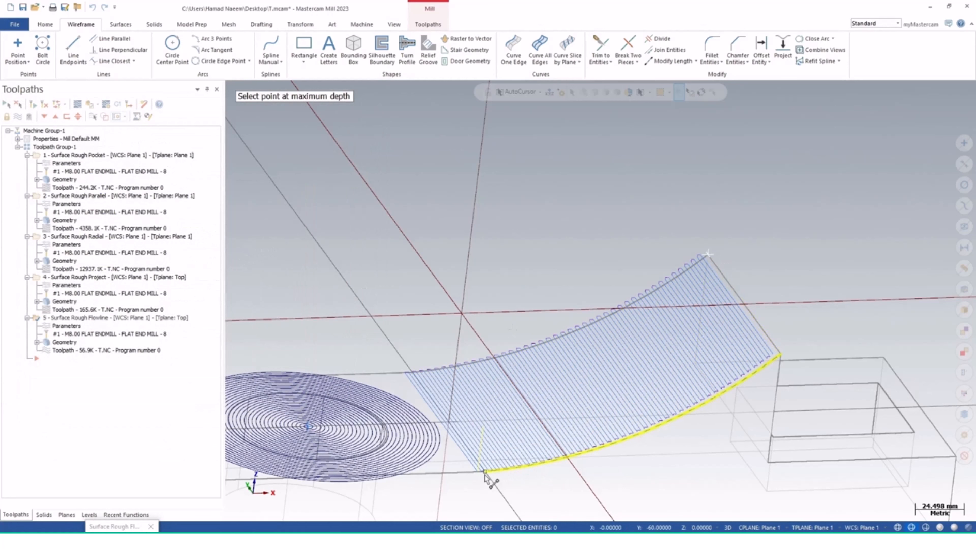
{"action": "scroll", "coordinate": [328, 489], "scroll_direction": "down", "scroll_amount": 2}
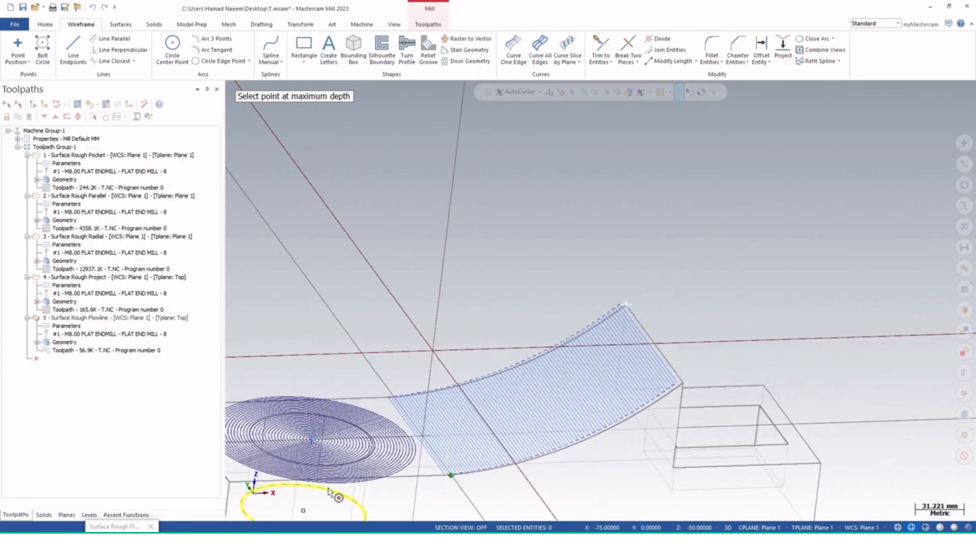
{"action": "scroll", "coordinate": [329, 492], "scroll_direction": "down", "scroll_amount": 2}
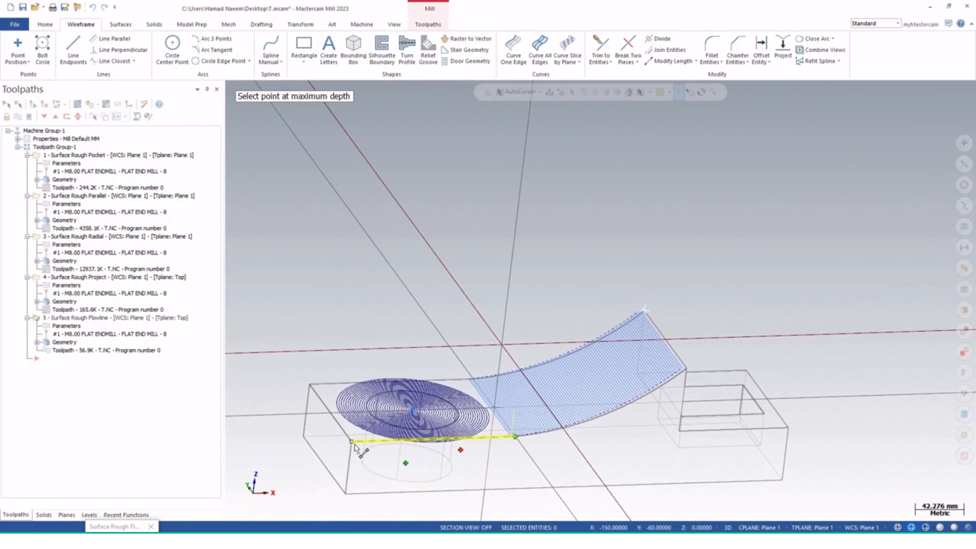
{"action": "left_click", "coordinate": [351, 443]}
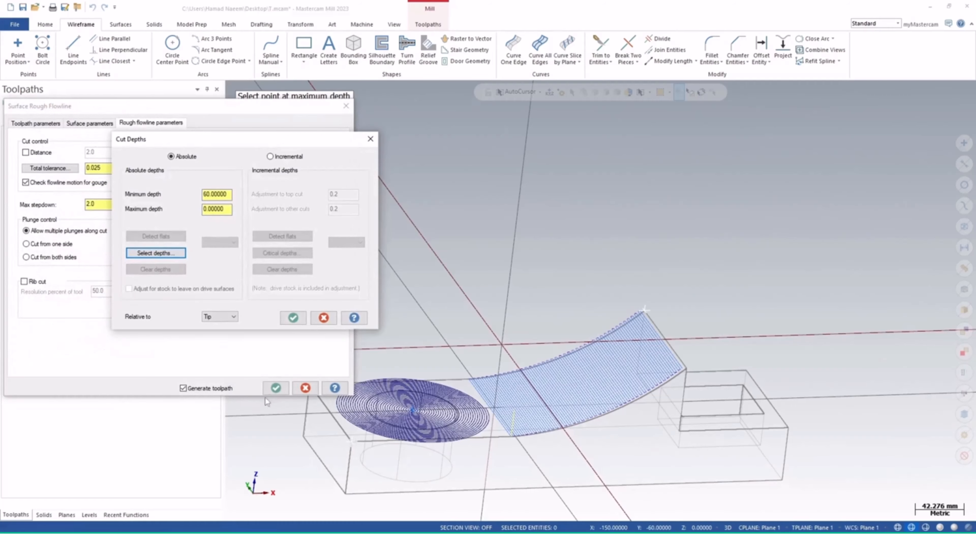
{"action": "left_click", "coordinate": [293, 317]}
Regenerate the Surface Rough Flowline toolpath with the picked depths and inspect its layered passes from the side and from above
{"action": "left_click", "coordinate": [285, 390]}
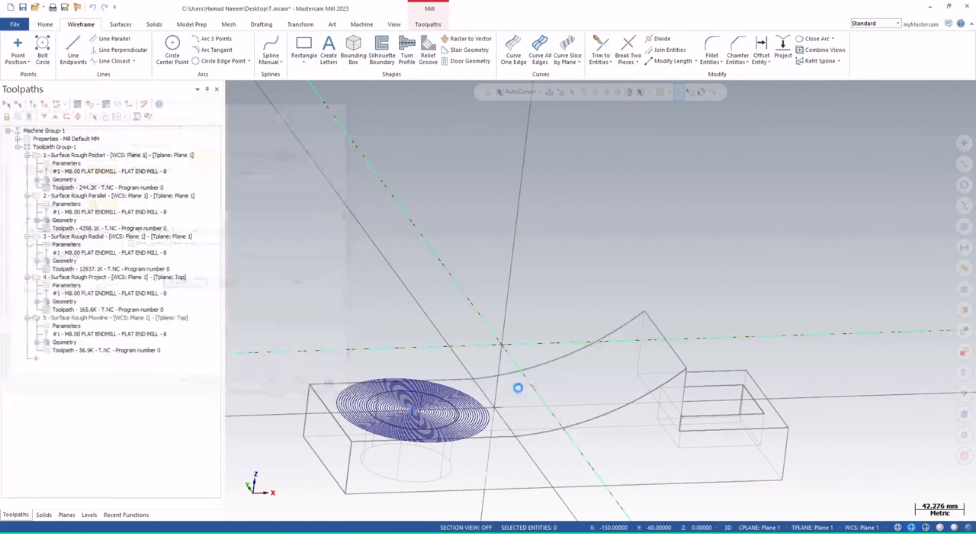
{"action": "mouse_move", "coordinate": [588, 394]}
{"action": "middle_mouse_down"}
{"action": "mouse_move", "coordinate": [571, 384]}
{"action": "mouse_move", "coordinate": [556, 398]}
{"action": "mouse_move", "coordinate": [622, 401]}
{"action": "mouse_move", "coordinate": [689, 358]}
{"action": "mouse_move", "coordinate": [646, 405]}
{"action": "mouse_move", "coordinate": [605, 383]}
{"action": "mouse_move", "coordinate": [649, 369]}
{"action": "middle_mouse_up"}
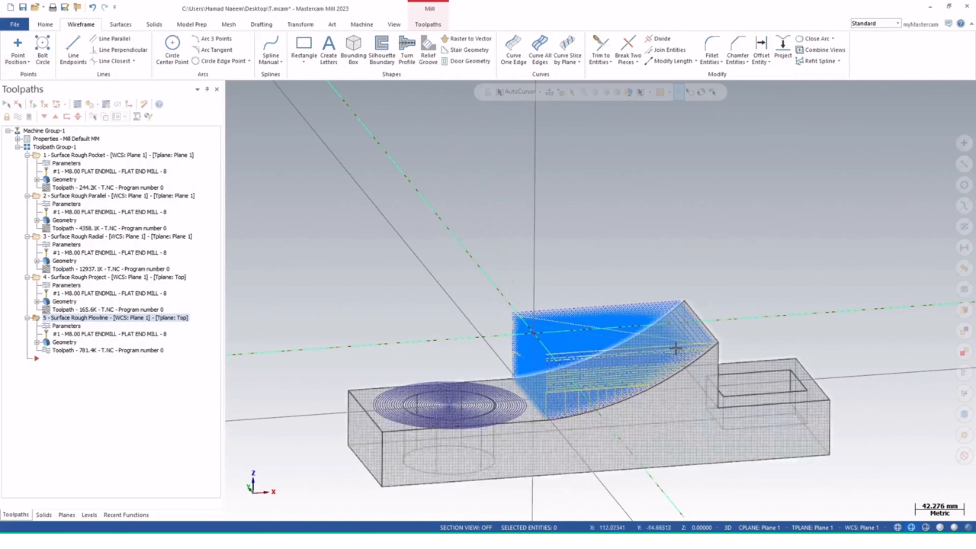
{"action": "scroll", "coordinate": [679, 370], "scroll_direction": "up", "scroll_amount": 8}
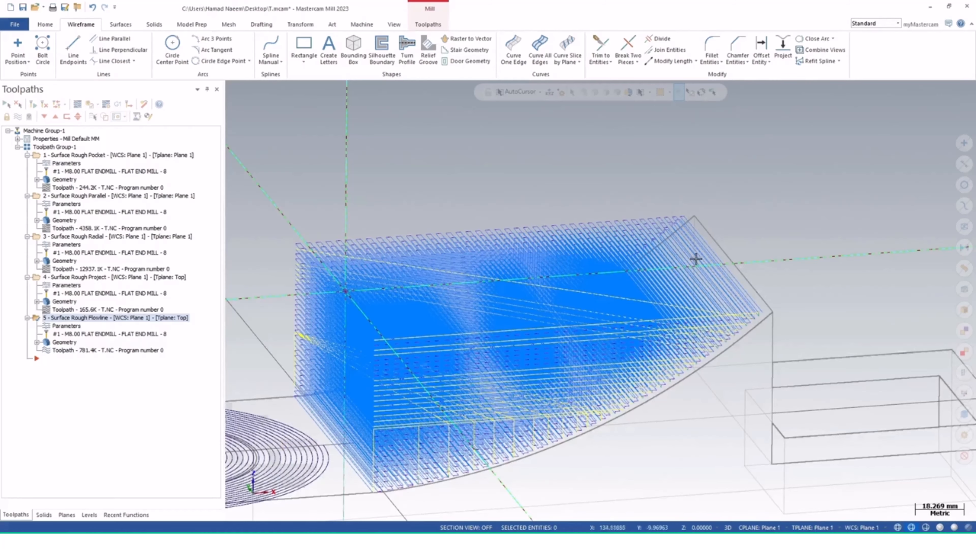
{"action": "middle_click_drag", "start_coordinate": [618, 297], "coordinate": [641, 344]}
{"action": "scroll", "coordinate": [628, 311], "scroll_direction": "down", "scroll_amount": 3}
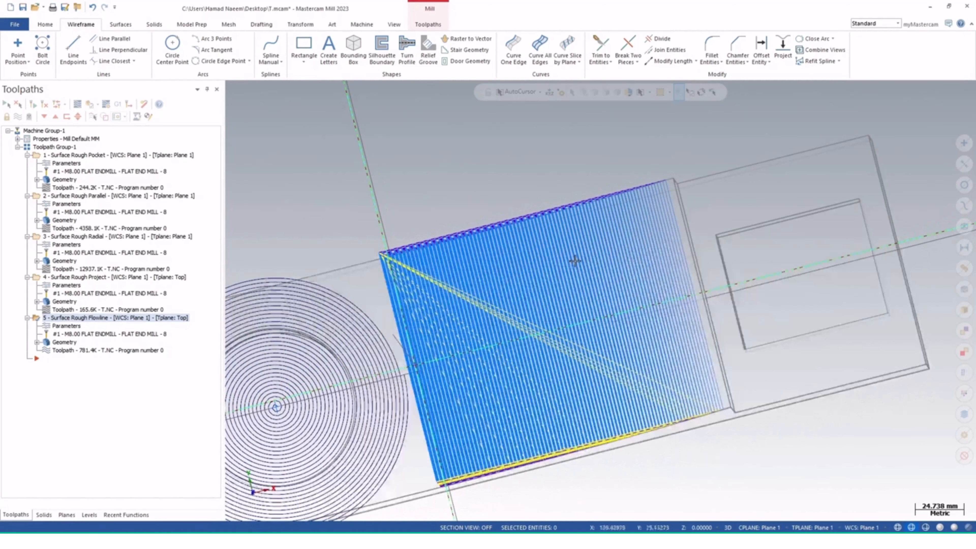
Backplot the Surface Rough Flowline toolpath and examine the tool's motion over the curved face from several angles
{"action": "middle_click_drag", "start_coordinate": [556, 367], "coordinate": [558, 266]}
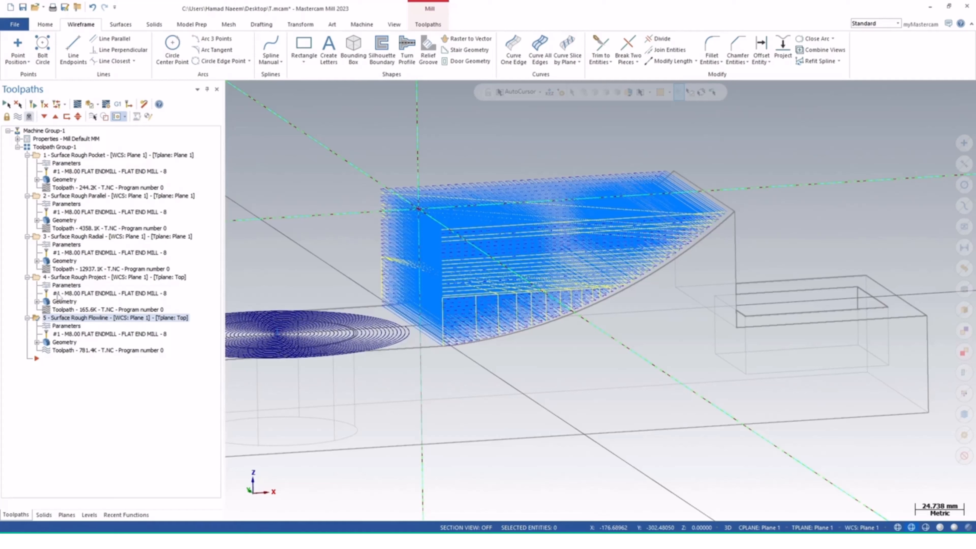
{"action": "left_click", "coordinate": [61, 352]}
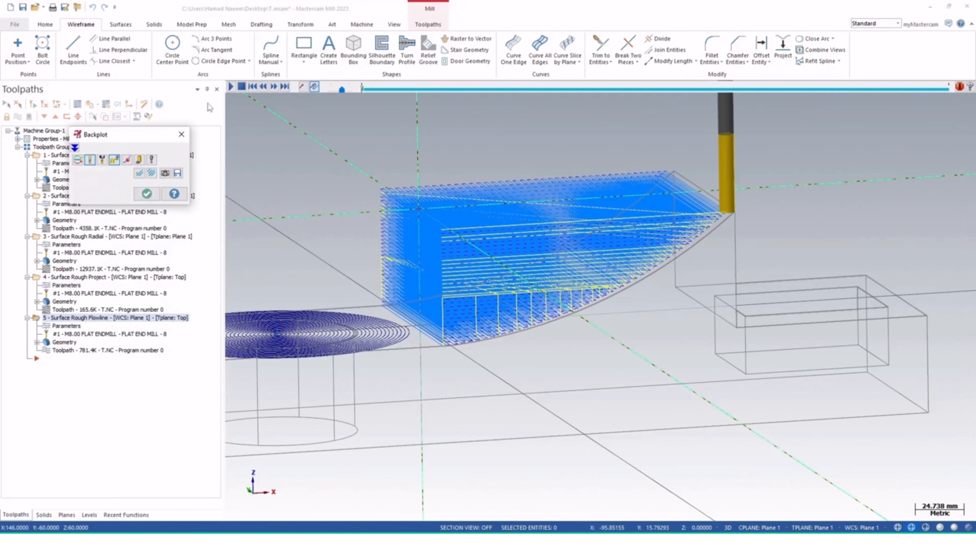
{"action": "left_click", "coordinate": [230, 87]}
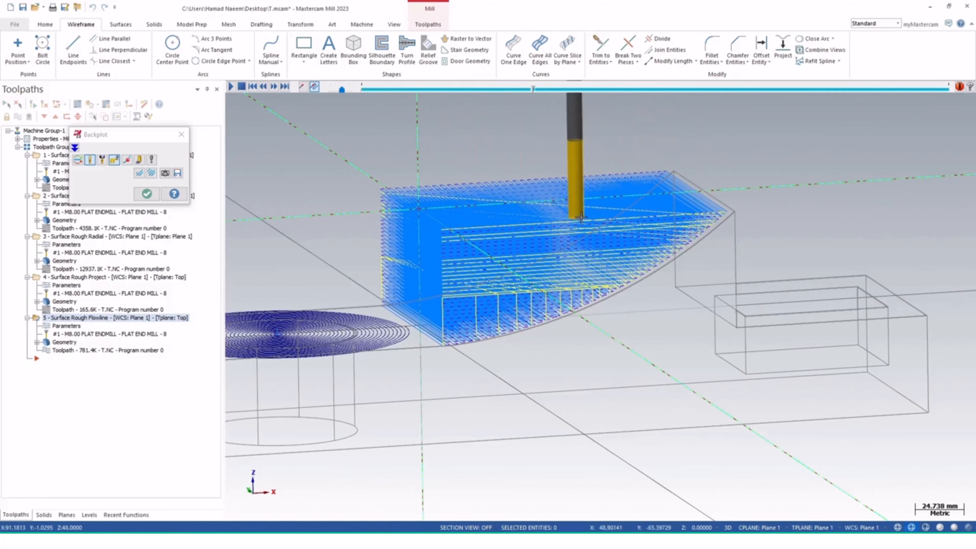
{"action": "middle_click_drag", "start_coordinate": [511, 285], "coordinate": [697, 170]}
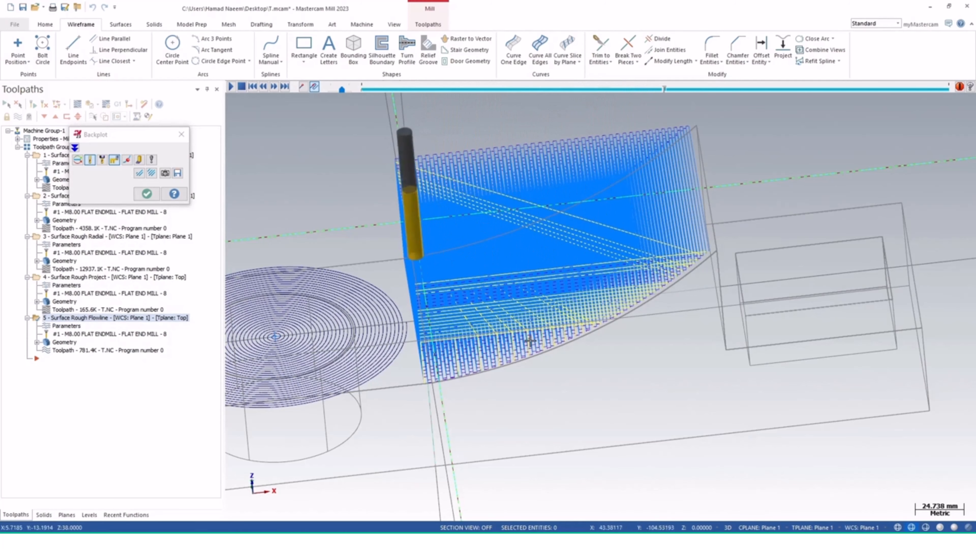
{"action": "middle_click_drag", "start_coordinate": [412, 177], "coordinate": [549, 313]}
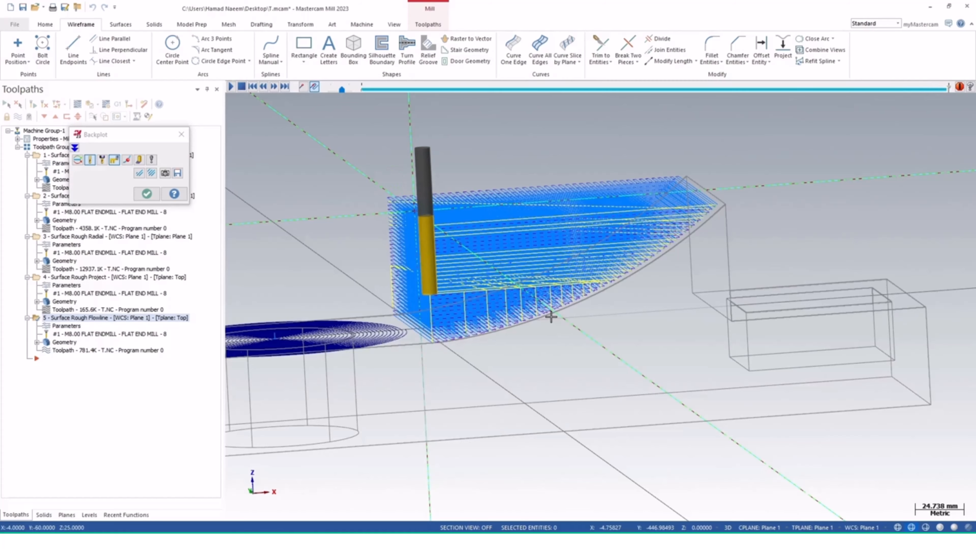
{"action": "left_click", "coordinate": [145, 194]}
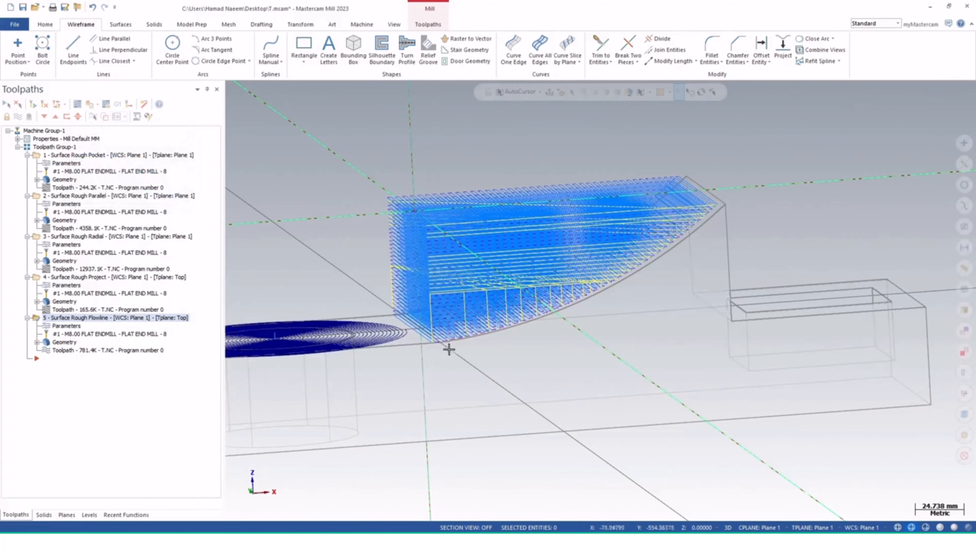
Hide the Flowline toolpath display and start a Surface Rough Contour mill toolpath
{"action": "middle_click_drag", "start_coordinate": [449, 349], "coordinate": [500, 369]}
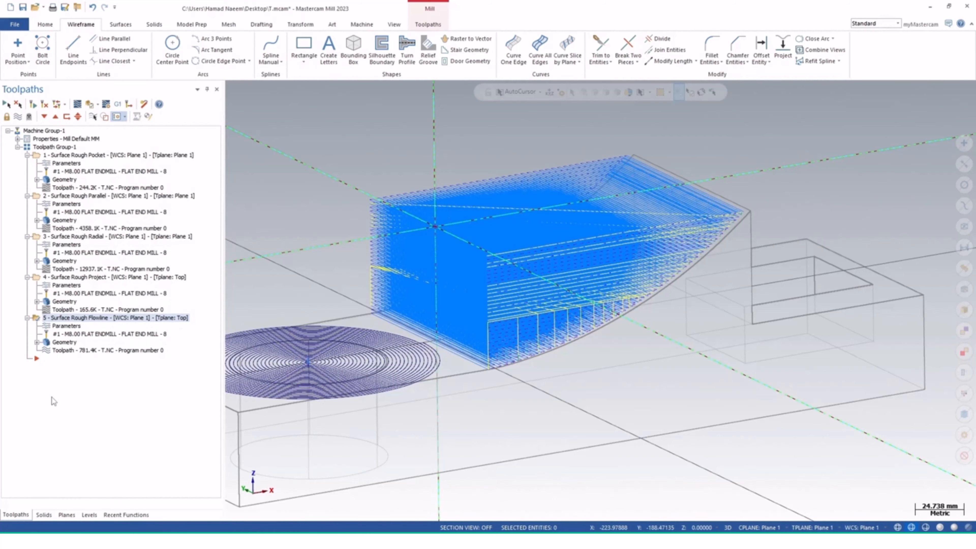
{"action": "left_click", "coordinate": [17, 117]}
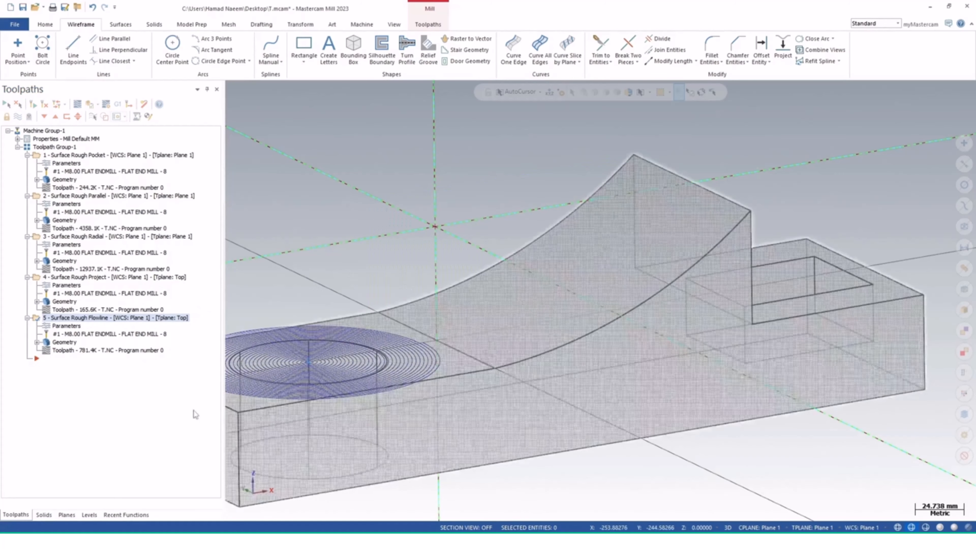
{"action": "right_click", "coordinate": [75, 94]}
{"action": "mouse_move", "coordinate": [131, 101]}
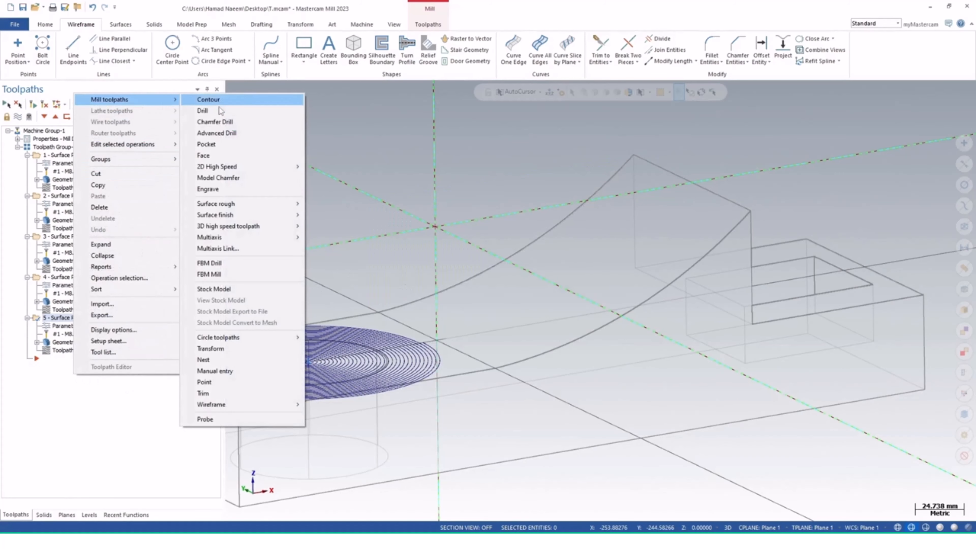
{"action": "mouse_move", "coordinate": [269, 204]}
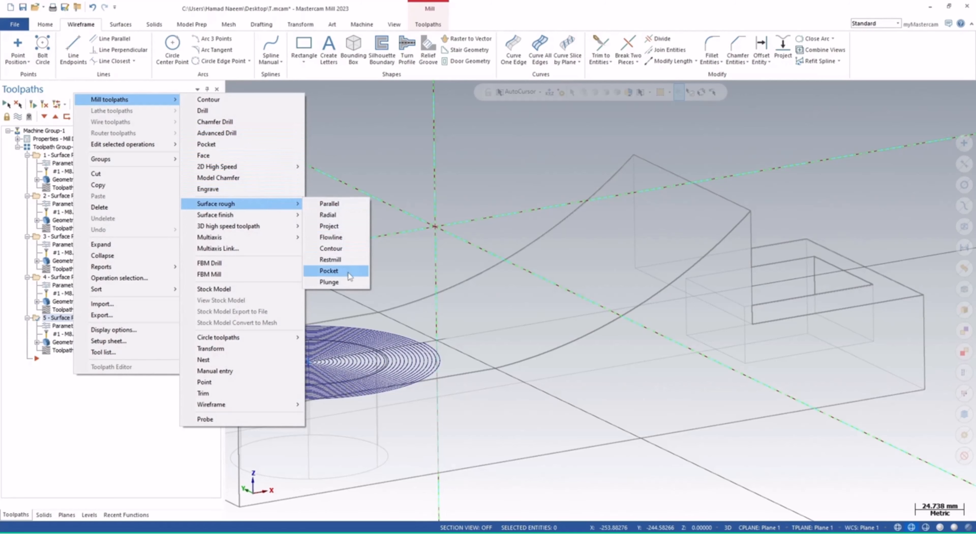
{"action": "left_click", "coordinate": [344, 251]}
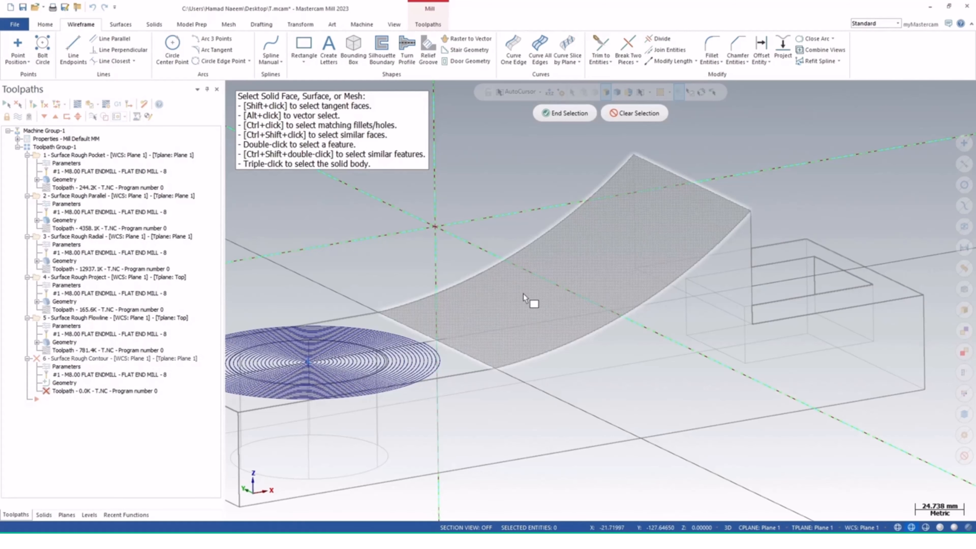
Select the cylindrical wall of the round hole as the drive surface
{"action": "middle_click_drag", "start_coordinate": [524, 295], "coordinate": [605, 305]}
{"action": "scroll", "coordinate": [611, 265], "scroll_direction": "down", "scroll_amount": 3}
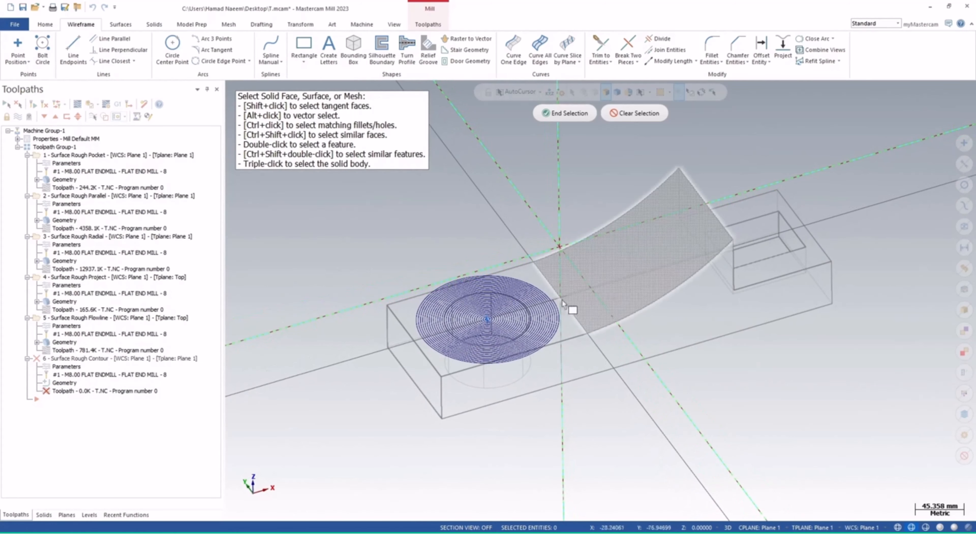
{"action": "scroll", "coordinate": [458, 337], "scroll_direction": "up", "scroll_amount": 3}
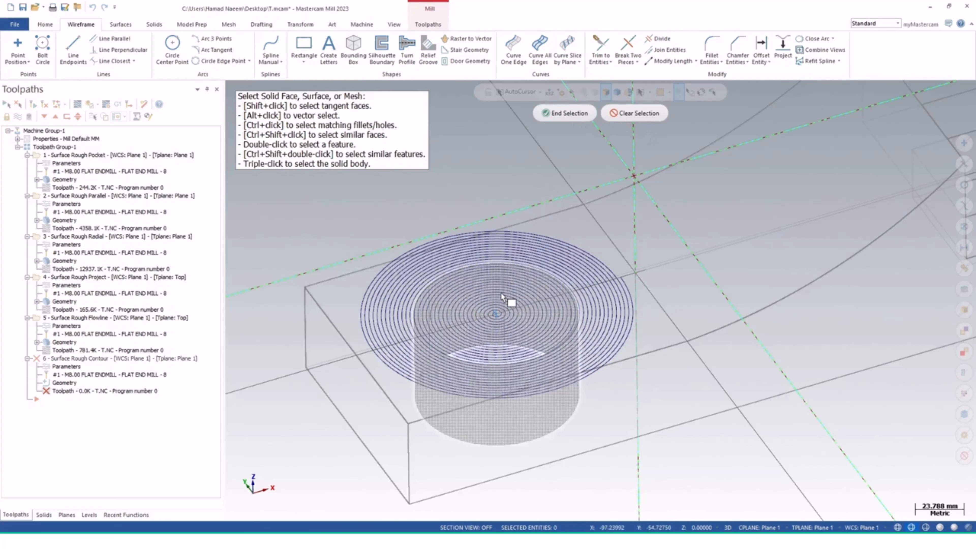
{"action": "left_click", "coordinate": [508, 304]}
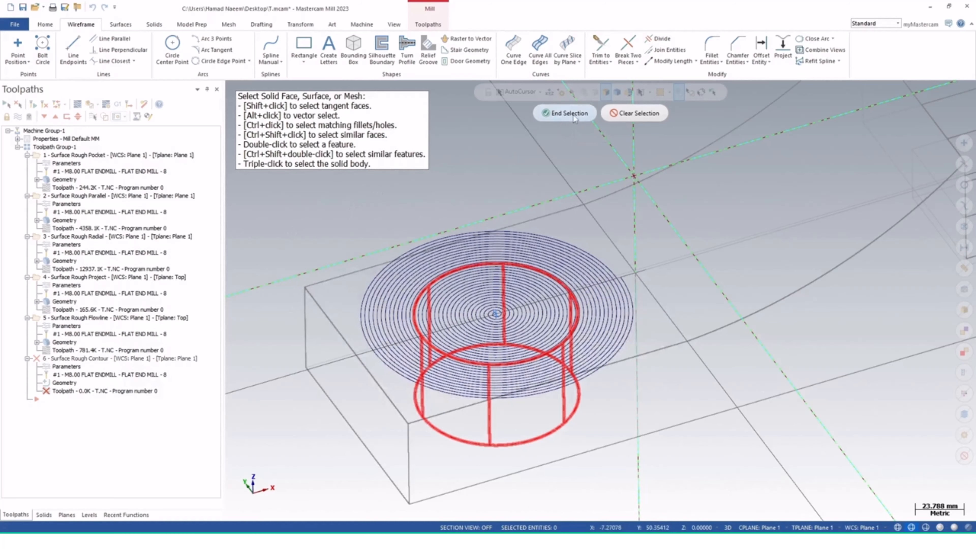
{"action": "left_click", "coordinate": [565, 113]}
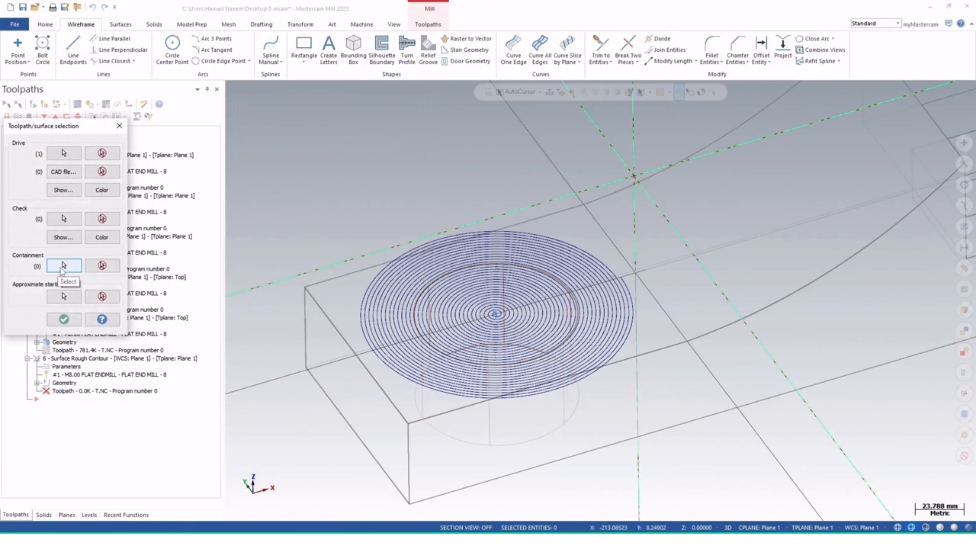
Chain the hole's bottom circular edge from the solid as the containment boundary and accept the toolpath surface selection
{"action": "left_click", "coordinate": [63, 268]}
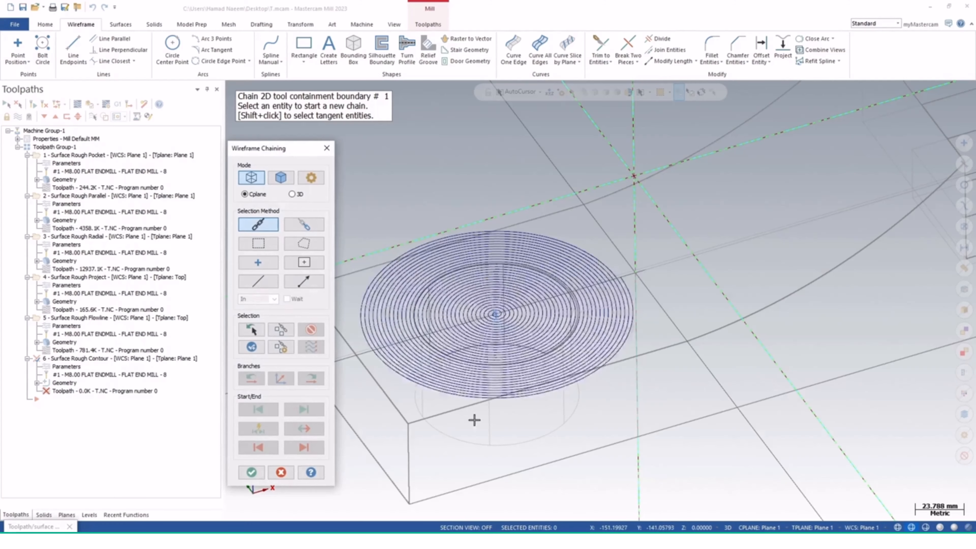
{"action": "mouse_move", "coordinate": [475, 420]}
{"action": "middle_mouse_down"}
{"action": "mouse_move", "coordinate": [455, 496]}
{"action": "mouse_move", "coordinate": [475, 465]}
{"action": "mouse_move", "coordinate": [466, 437]}
{"action": "middle_mouse_up"}
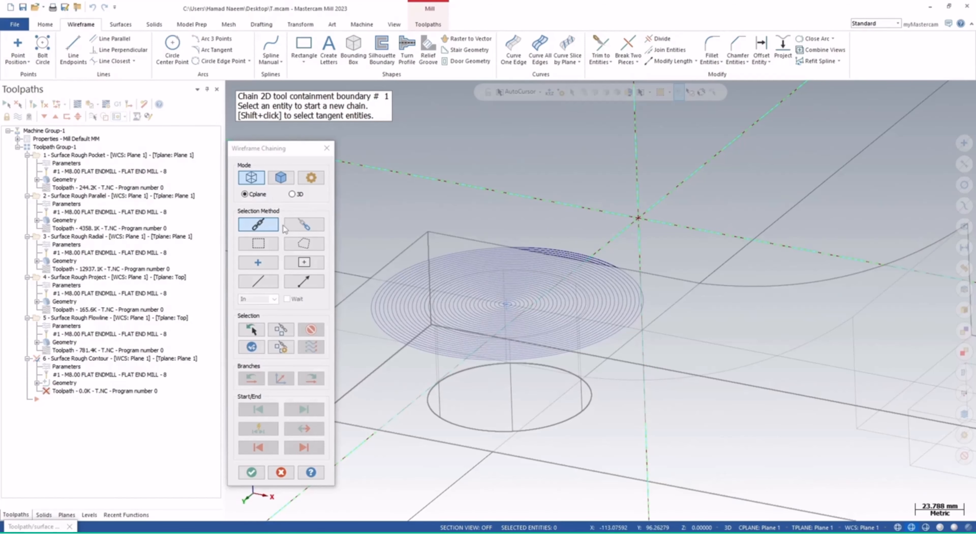
{"action": "left_click", "coordinate": [282, 180]}
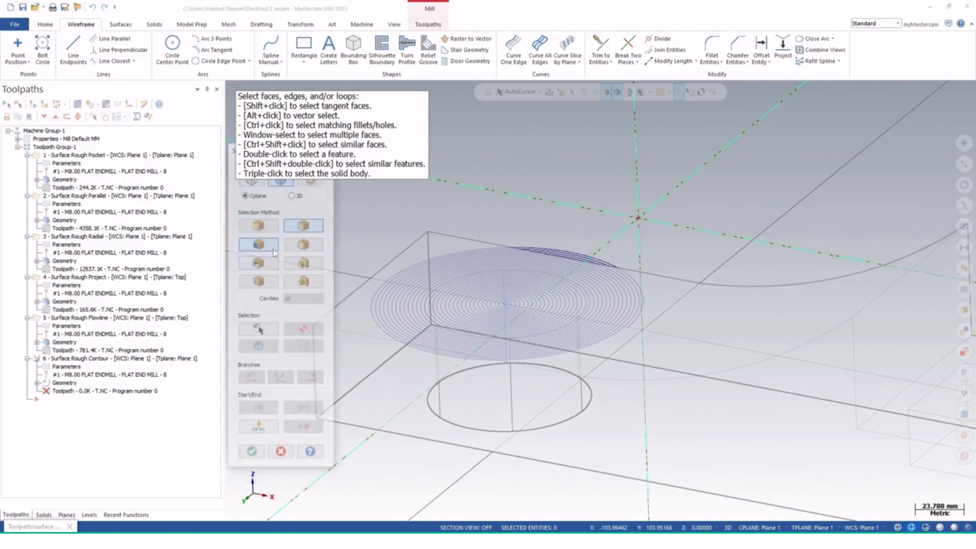
{"action": "left_click", "coordinate": [443, 422]}
{"action": "left_click", "coordinate": [252, 454]}
{"action": "middle_click_drag", "start_coordinate": [535, 318], "coordinate": [521, 406]}
{"action": "left_click", "coordinate": [78, 320]}
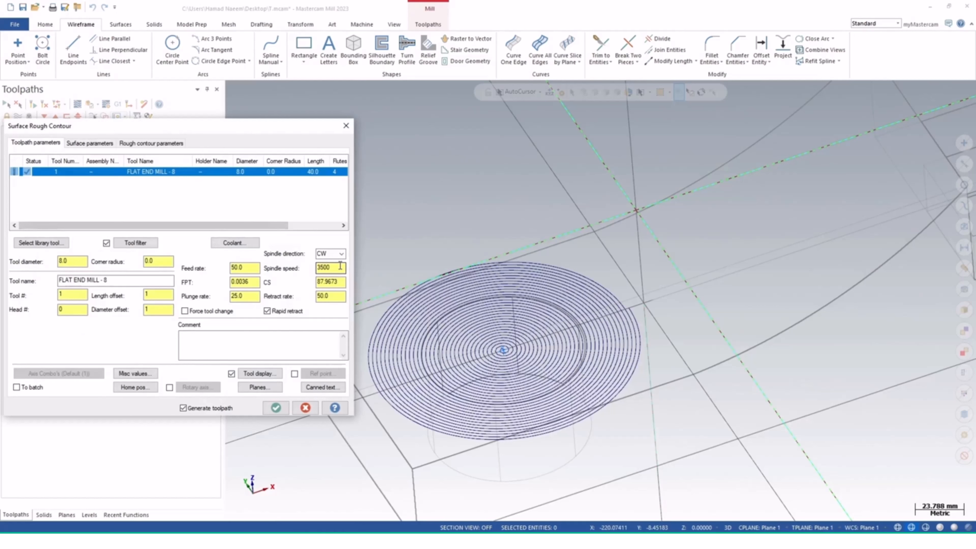
Set the feed rate to 1500 and turn on flood coolant for the 8 mm flat end mill
{"action": "left_click", "coordinate": [253, 270]}
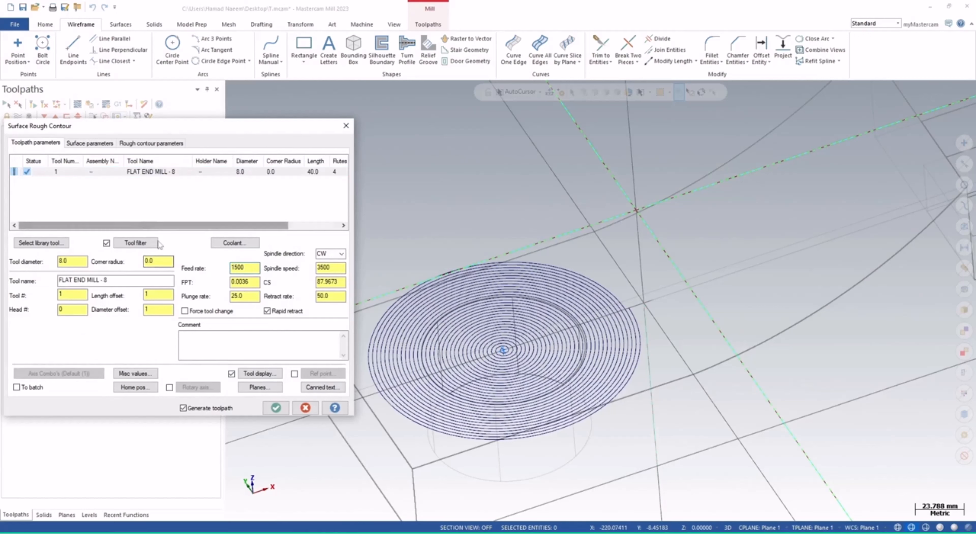
{"action": "left_click", "coordinate": [212, 242]}
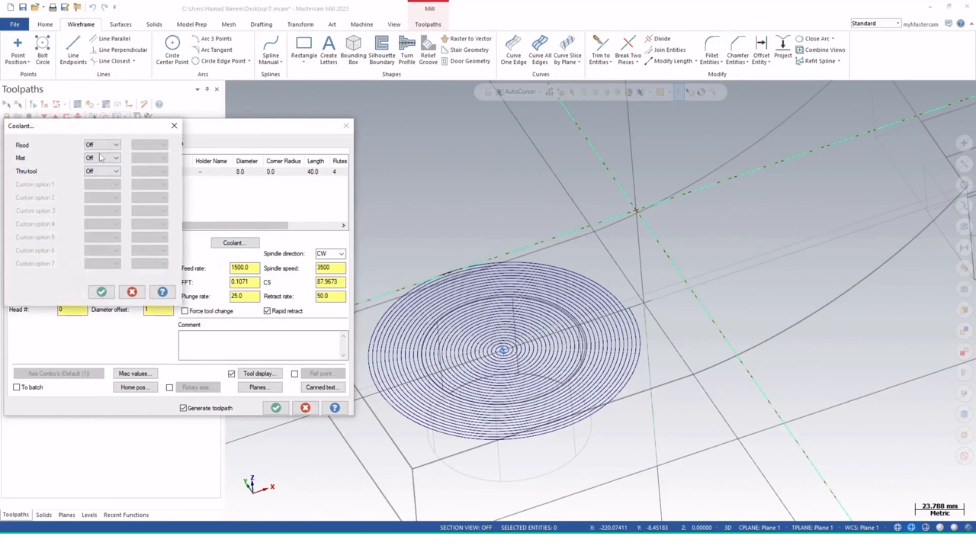
{"action": "left_click", "coordinate": [102, 144]}
{"action": "left_click", "coordinate": [98, 161]}
{"action": "left_click", "coordinate": [112, 292]}
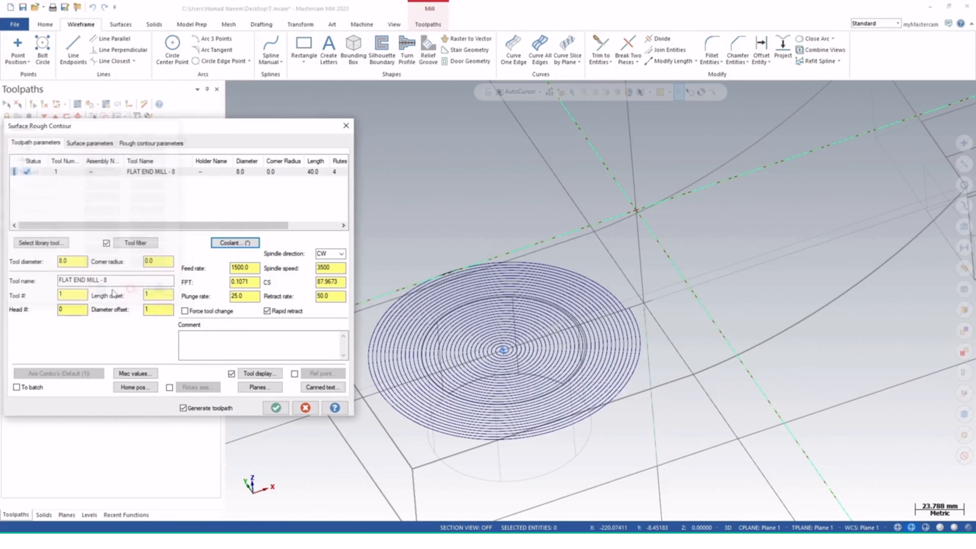
Set the retract and feed plane to absolute and compensate the tool containment to Inside
{"action": "left_click", "coordinate": [92, 145]}
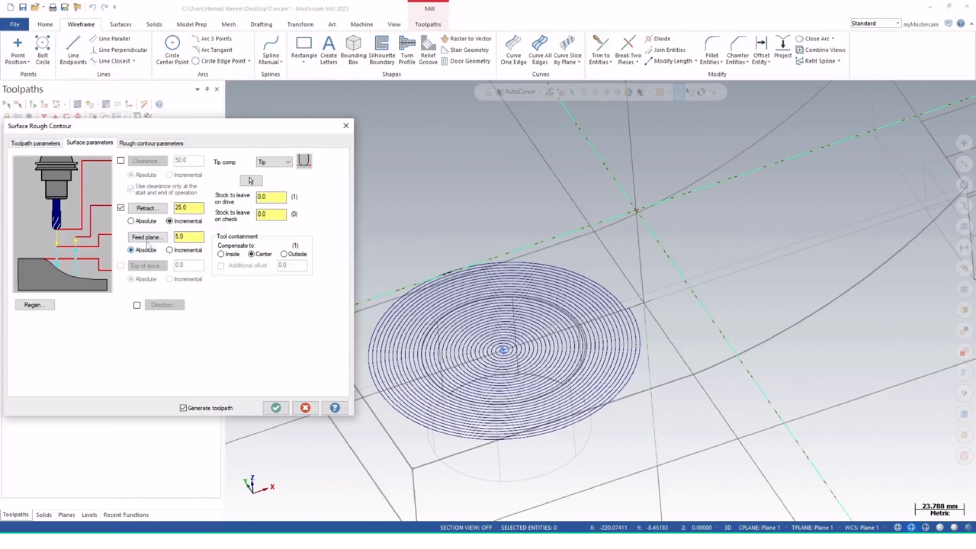
{"action": "left_click", "coordinate": [230, 254]}
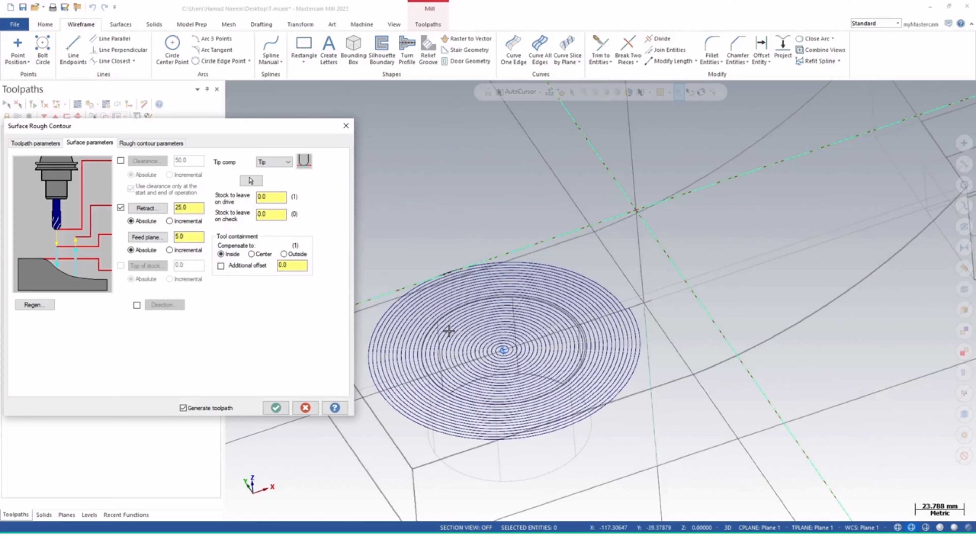
Use a Ramp transition with optimized cut order for the rough contour and generate the toolpath
{"action": "left_click", "coordinate": [150, 144]}
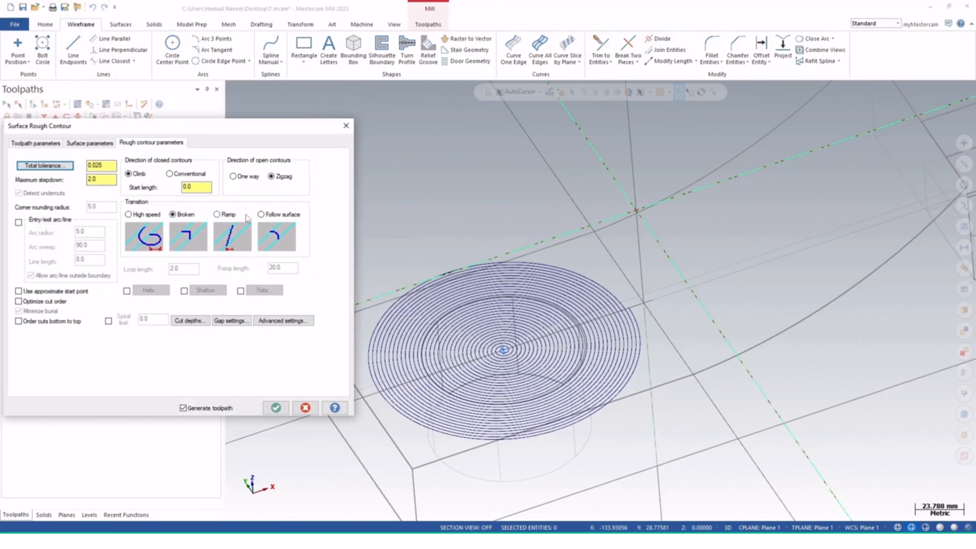
{"action": "left_click", "coordinate": [217, 214]}
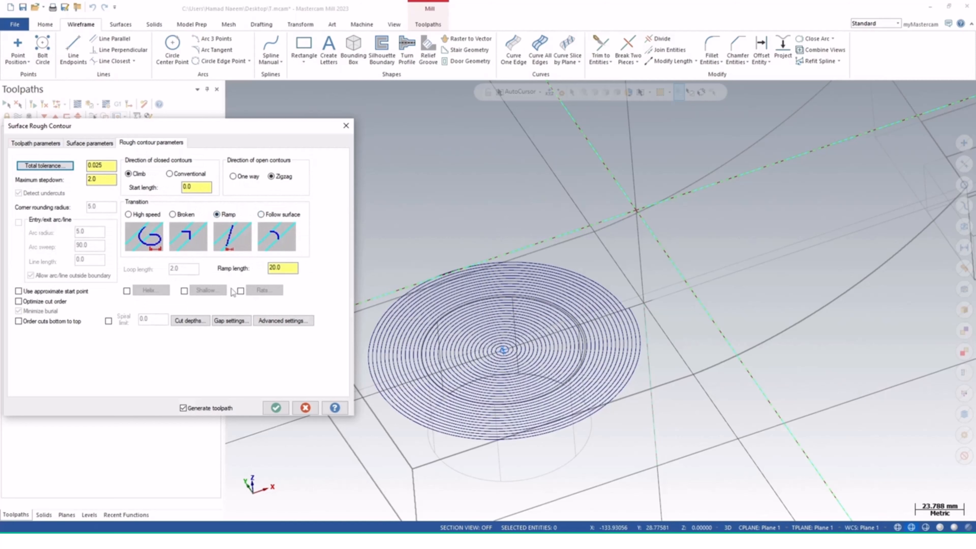
{"action": "left_click", "coordinate": [33, 302]}
{"action": "left_click", "coordinate": [274, 408]}
{"action": "middle_click_drag", "start_coordinate": [364, 405], "coordinate": [428, 416]}
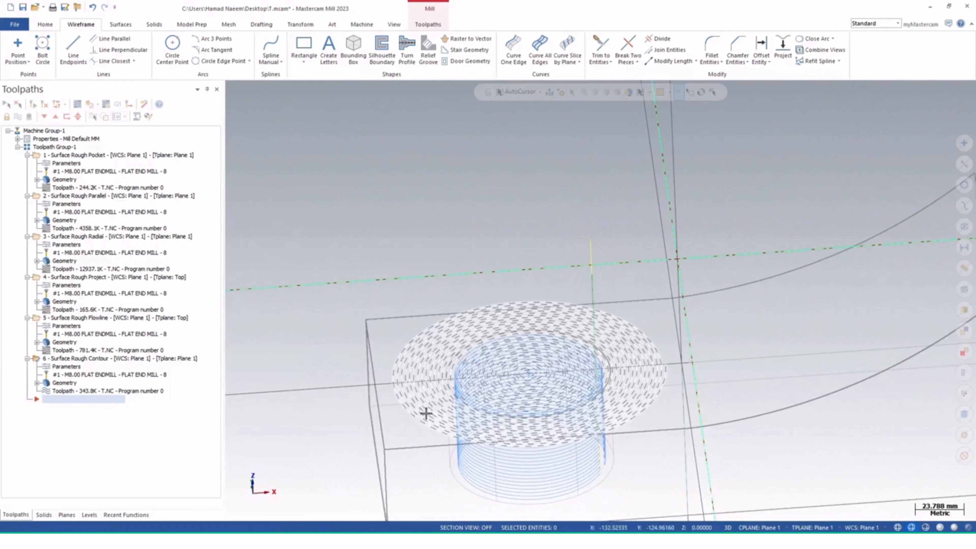
Blank the spiral curve lying over the round hole
{"action": "left_click", "coordinate": [431, 408]}
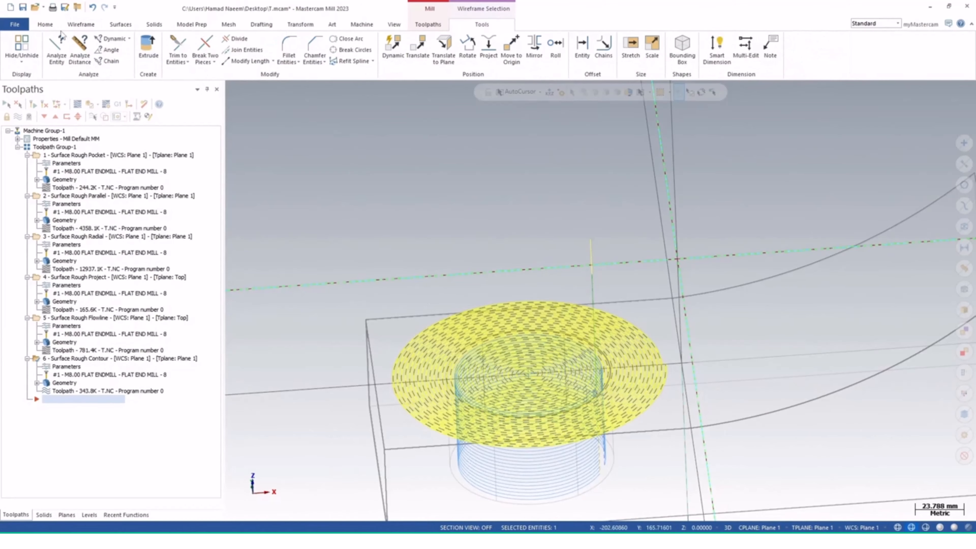
{"action": "left_click", "coordinate": [46, 27]}
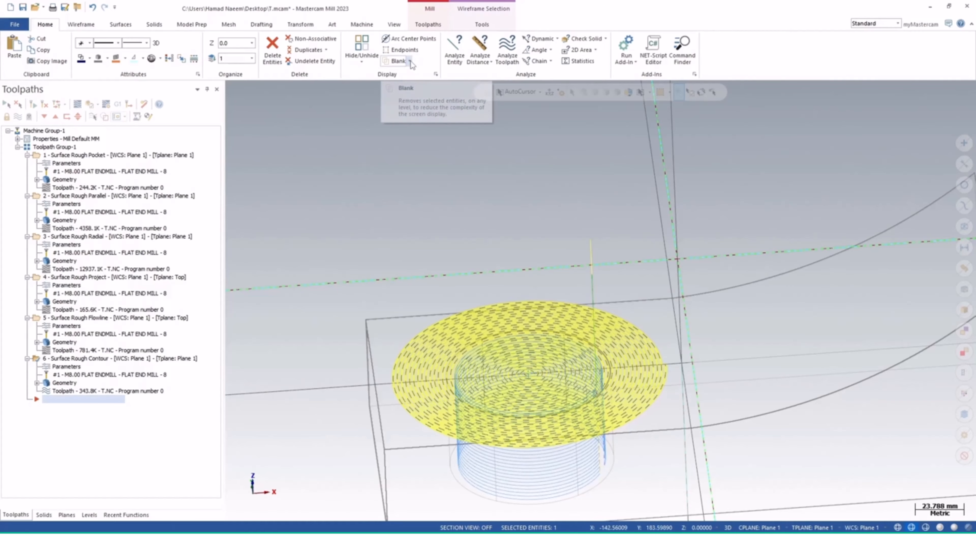
{"action": "left_click", "coordinate": [401, 61]}
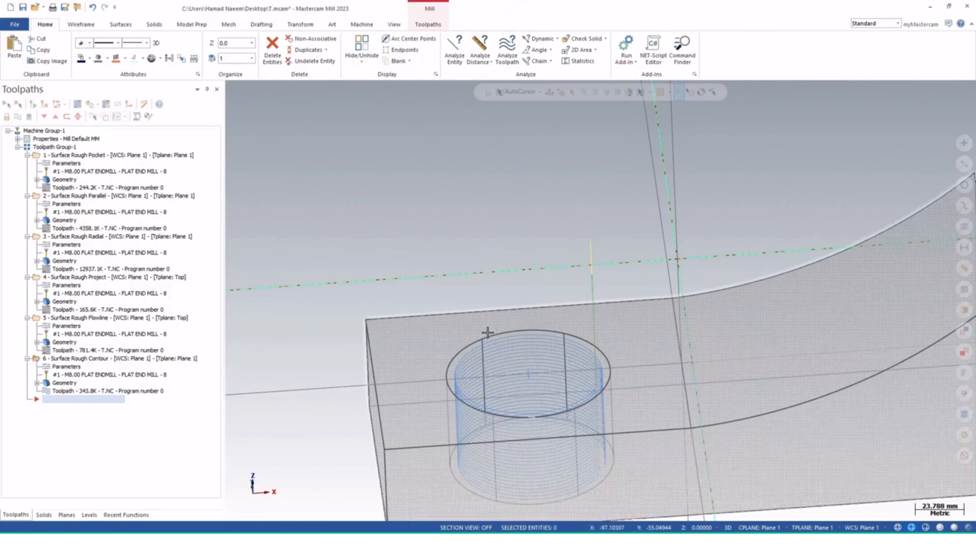
Backplot the Surface Rough Contour toolpath in the round hole and examine the cutter's movement along the wall
{"action": "middle_click_drag", "start_coordinate": [521, 336], "coordinate": [478, 267]}
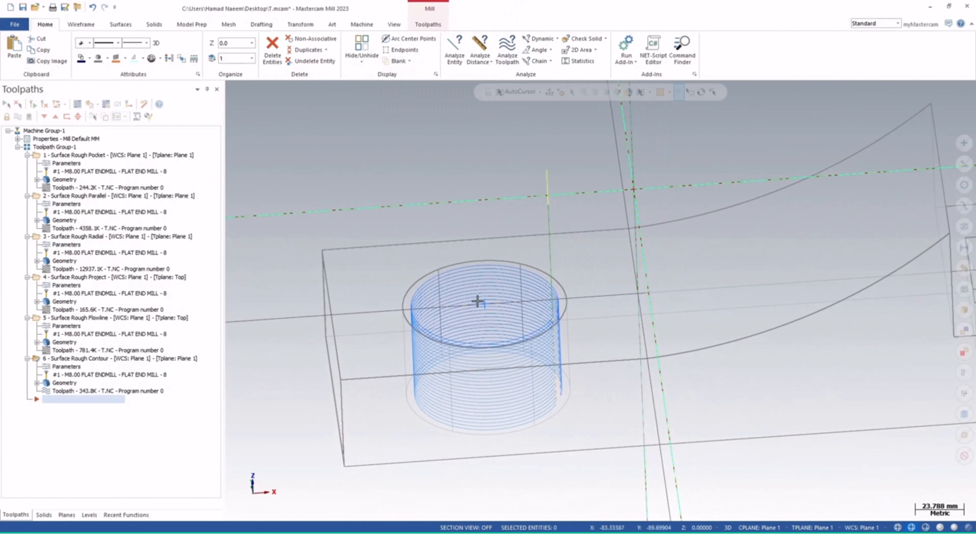
{"action": "middle_click_drag", "start_coordinate": [478, 304], "coordinate": [459, 293]}
{"action": "scroll", "coordinate": [479, 297], "scroll_direction": "up", "scroll_amount": 3}
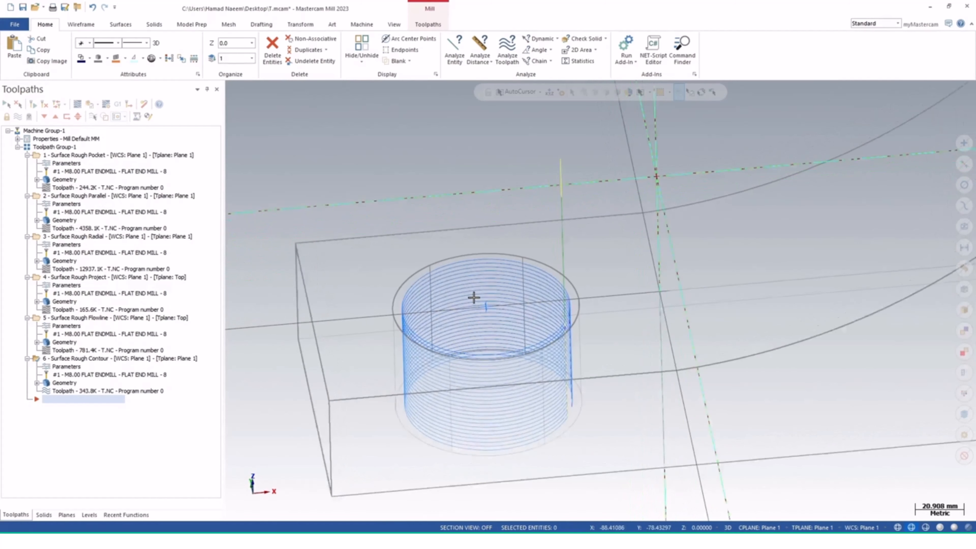
{"action": "middle_click_drag", "start_coordinate": [498, 299], "coordinate": [427, 233]}
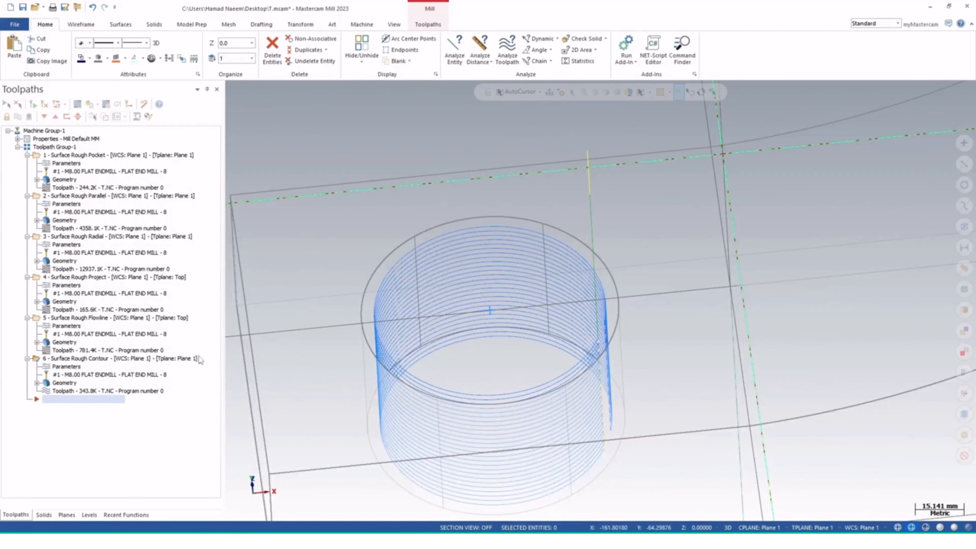
{"action": "left_click", "coordinate": [83, 399]}
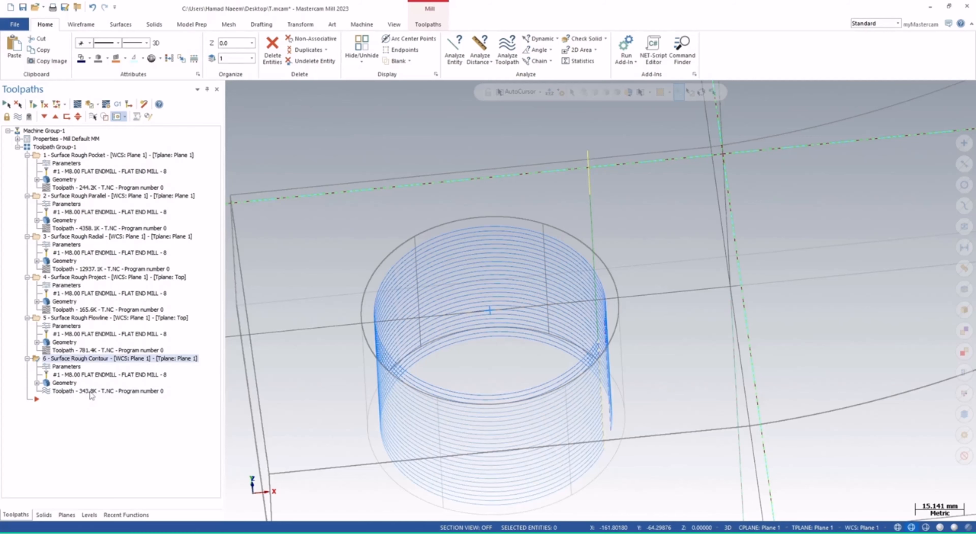
{"action": "left_click", "coordinate": [119, 390]}
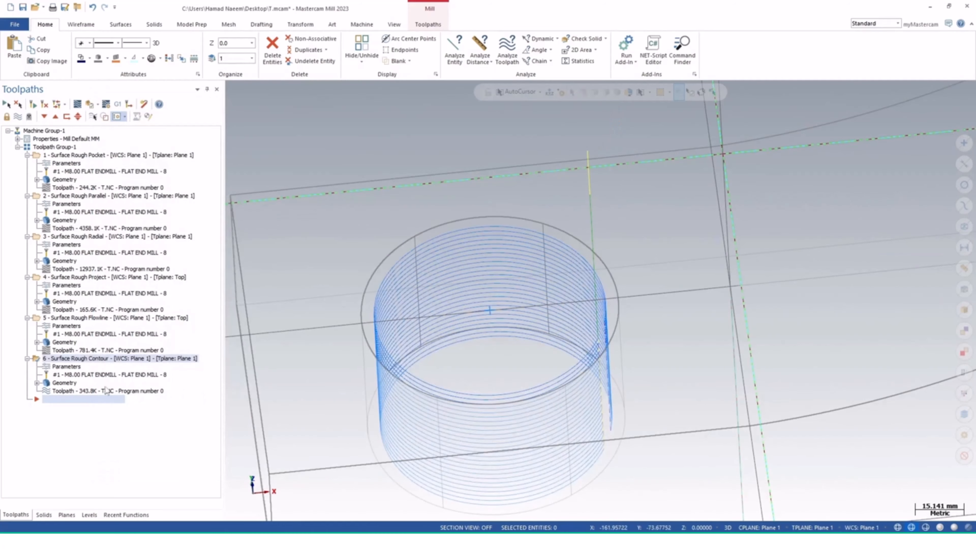
{"action": "left_click", "coordinate": [80, 391]}
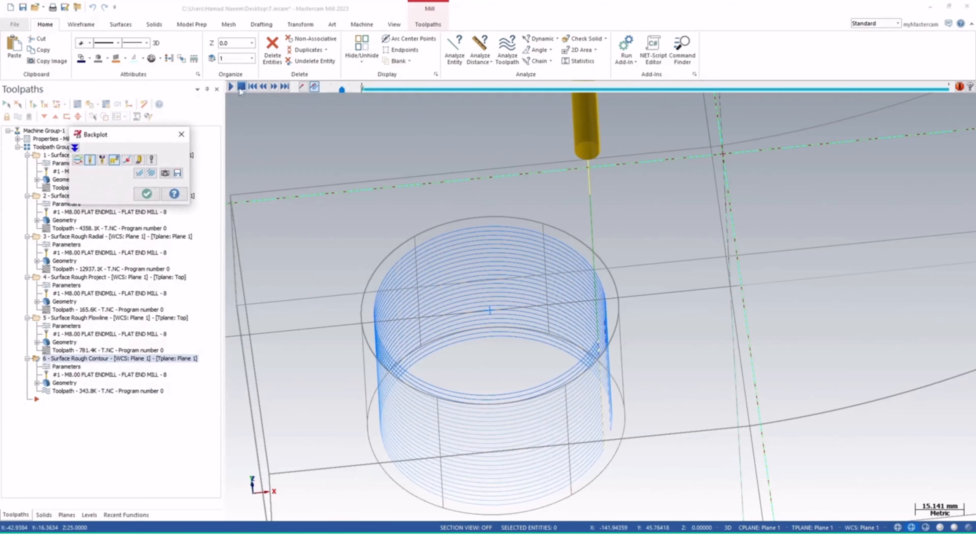
{"action": "left_click", "coordinate": [232, 87]}
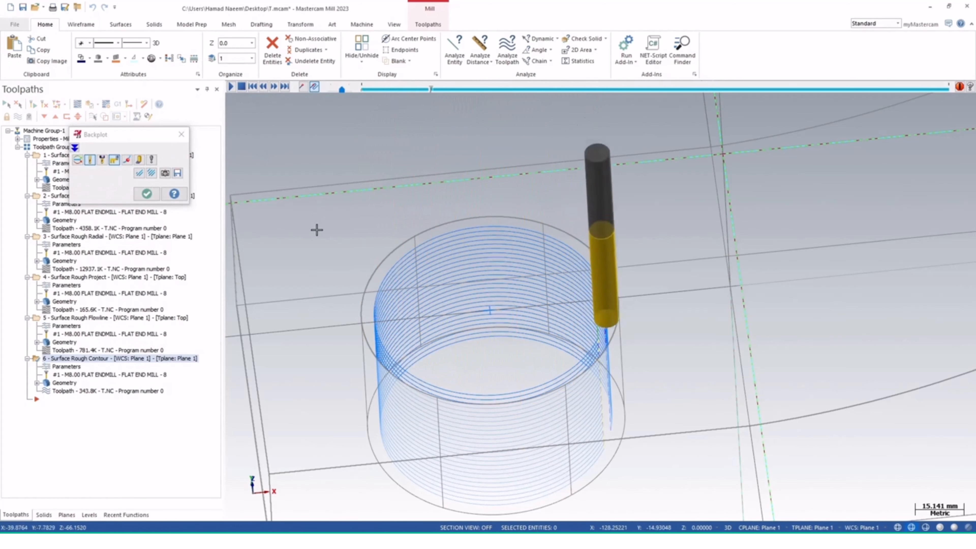
{"action": "middle_click_drag", "start_coordinate": [317, 230], "coordinate": [647, 332]}
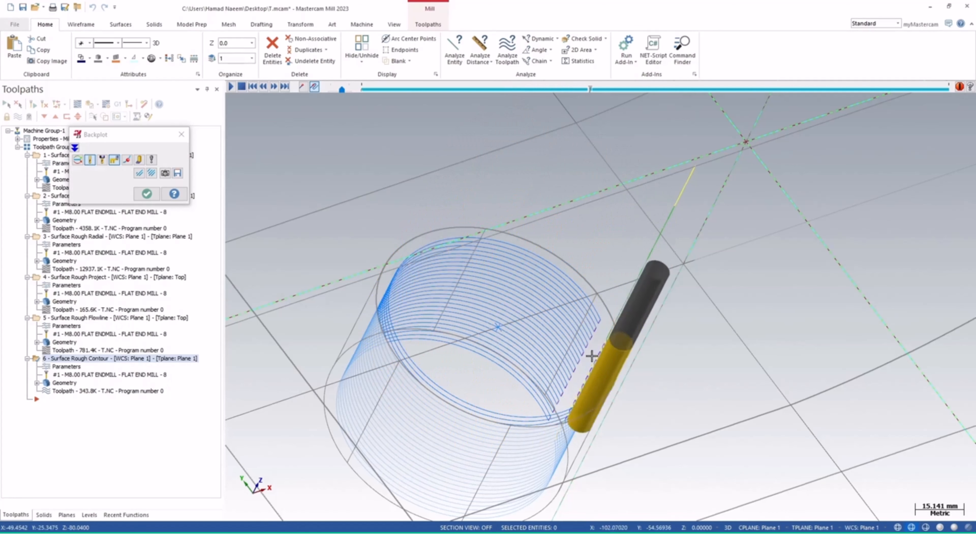
{"action": "left_click", "coordinate": [146, 194]}
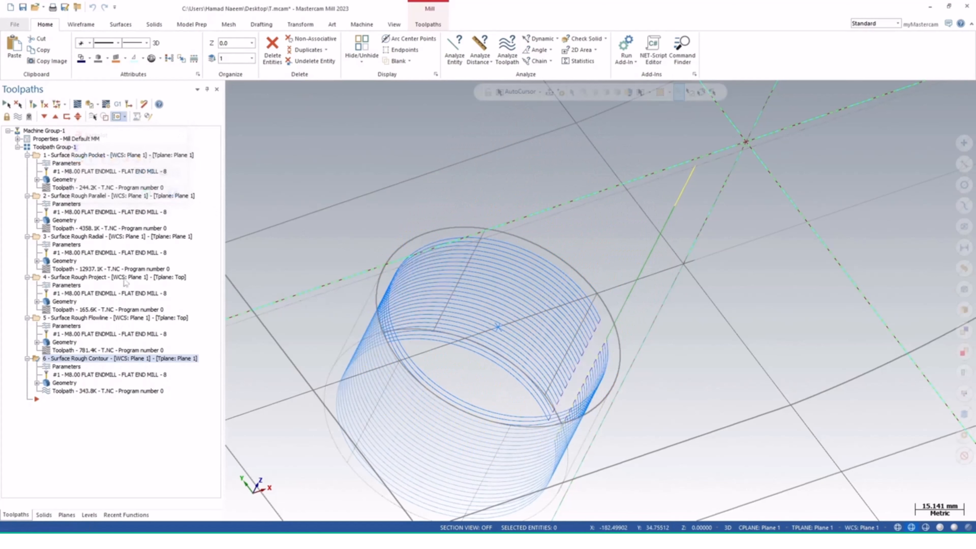
Change the hole's rough contour transition to Follow surface with One way open contours and regenerate the toolpath
{"action": "left_click", "coordinate": [68, 369]}
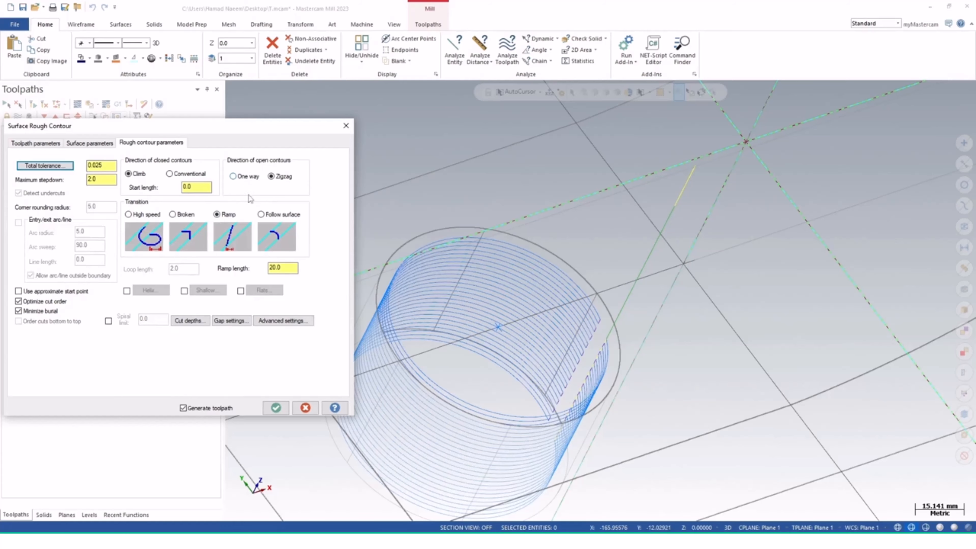
{"action": "left_click", "coordinate": [261, 215]}
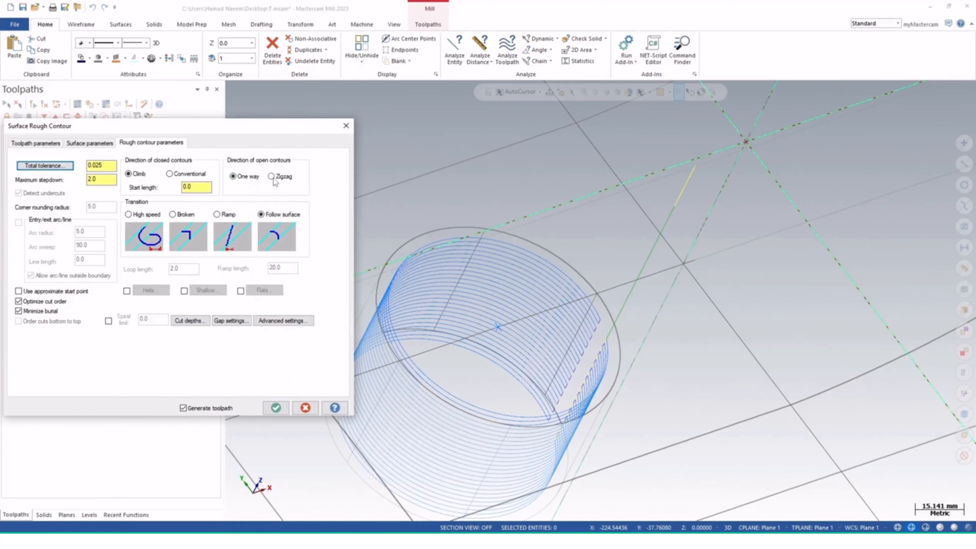
{"action": "left_click", "coordinate": [275, 407]}
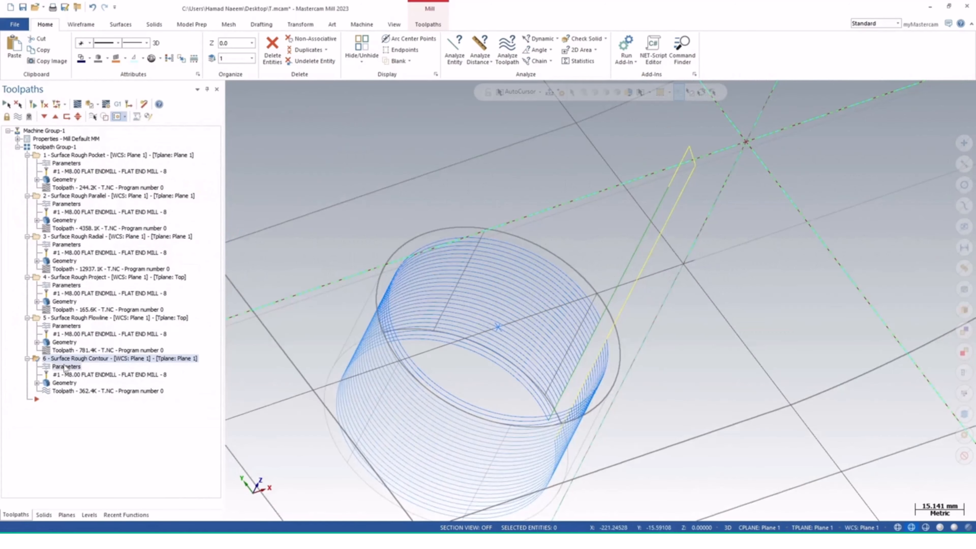
Set the open contour direction to Zigzag, check the cut depths, gap and advanced settings, and regenerate the hole's toolpath
{"action": "left_click", "coordinate": [65, 367]}
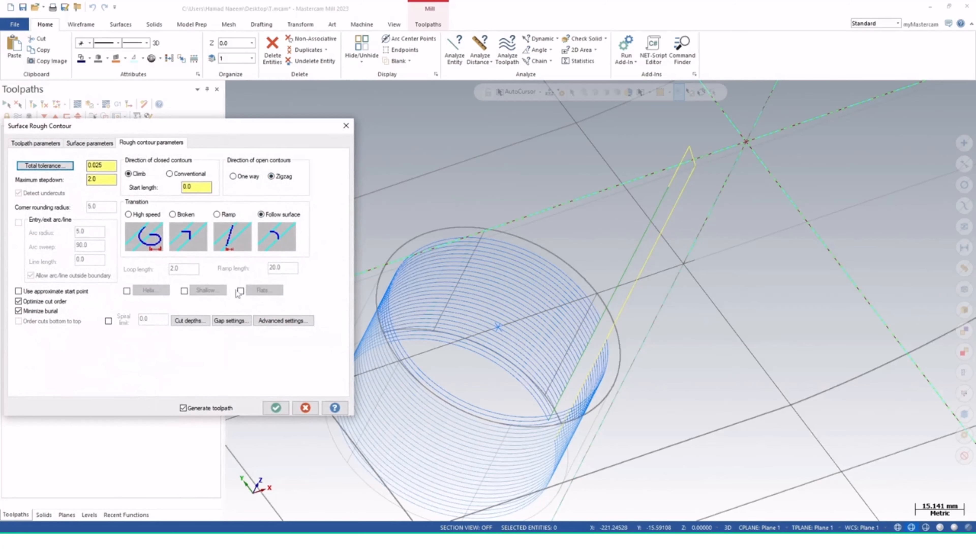
{"action": "left_click", "coordinate": [198, 321]}
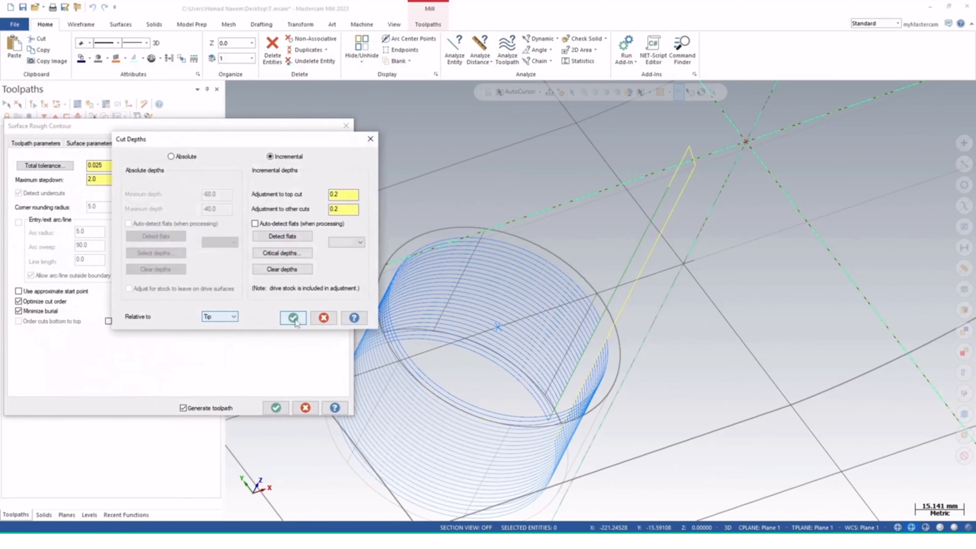
{"action": "left_click", "coordinate": [294, 318]}
{"action": "left_click", "coordinate": [230, 321]}
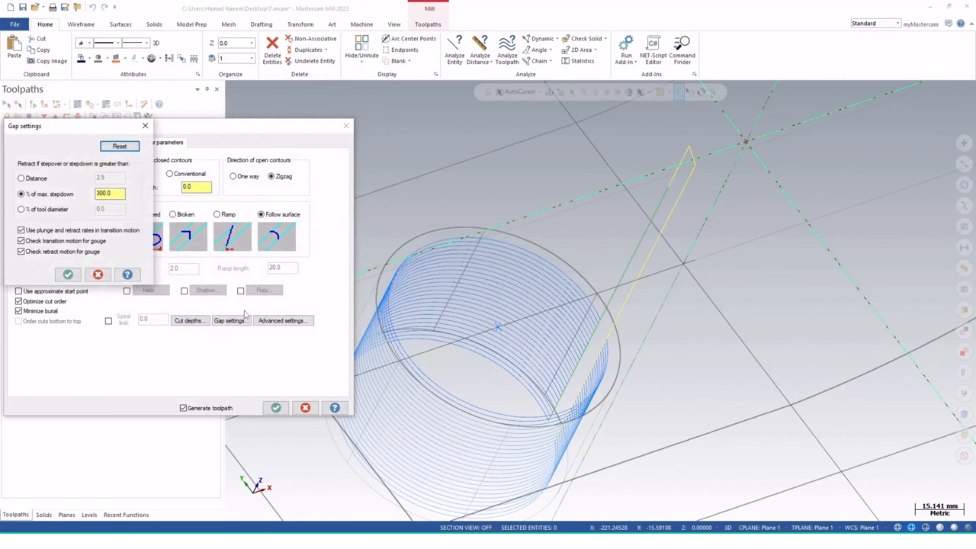
{"action": "left_click", "coordinate": [68, 274]}
{"action": "left_click", "coordinate": [271, 321]}
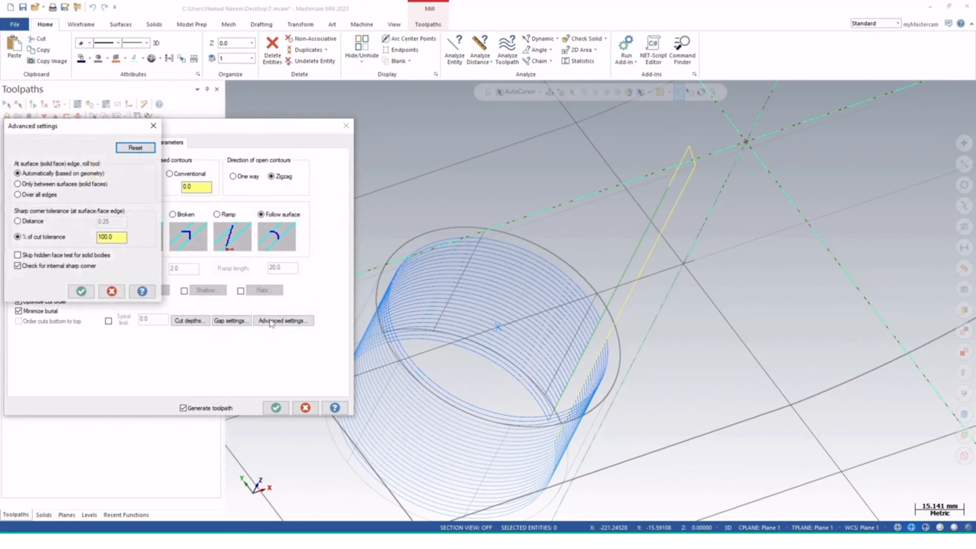
{"action": "left_click", "coordinate": [80, 291]}
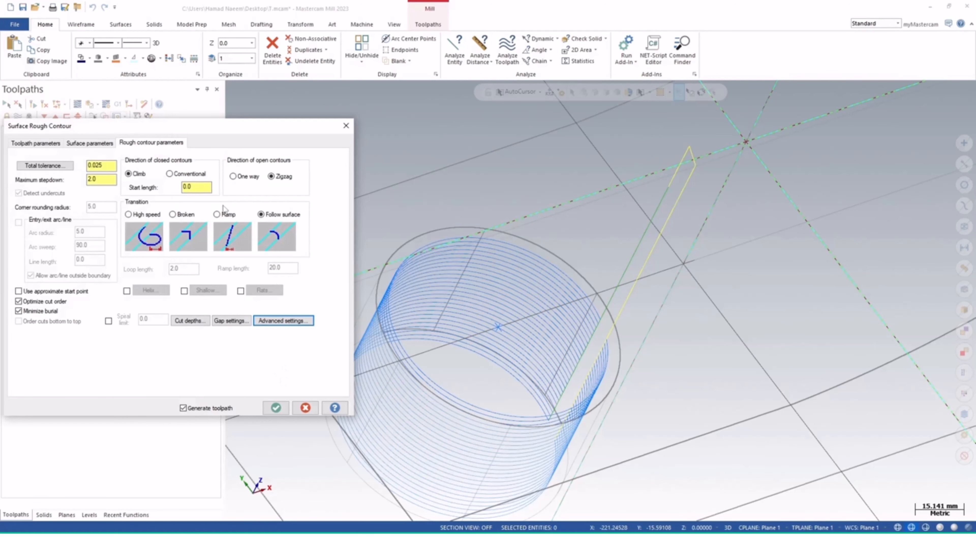
{"action": "left_click", "coordinate": [276, 408]}
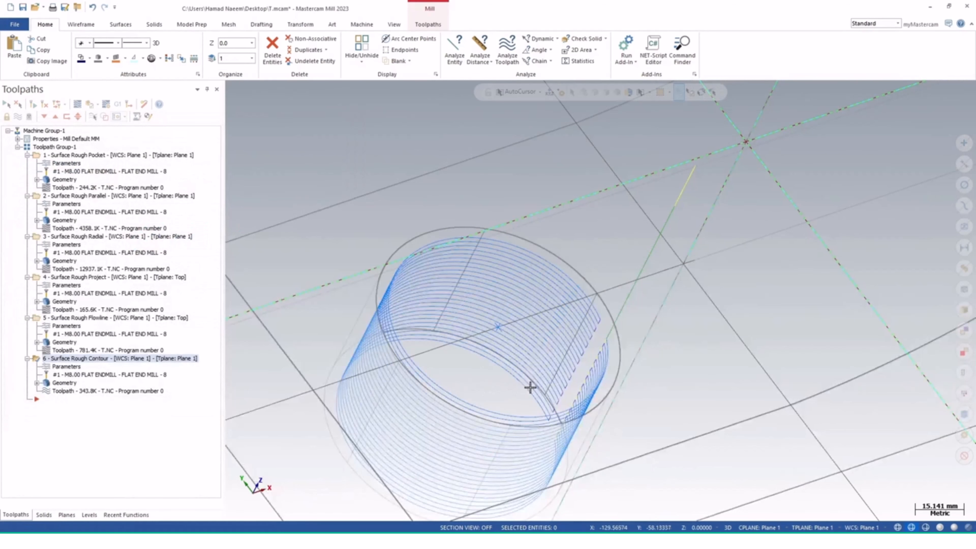
Start another Surface Rough Contour operation after the one for the round hole
{"action": "middle_click_drag", "start_coordinate": [530, 388], "coordinate": [564, 393]}
{"action": "left_click", "coordinate": [33, 105]}
{"action": "scroll", "coordinate": [563, 393], "scroll_direction": "down", "scroll_amount": 3}
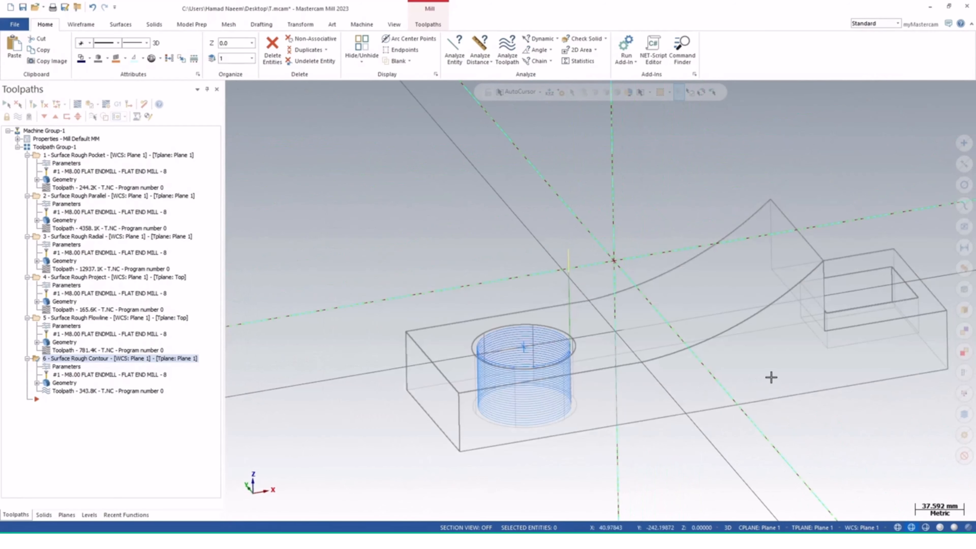
{"action": "middle_click_drag", "start_coordinate": [772, 377], "coordinate": [704, 384]}
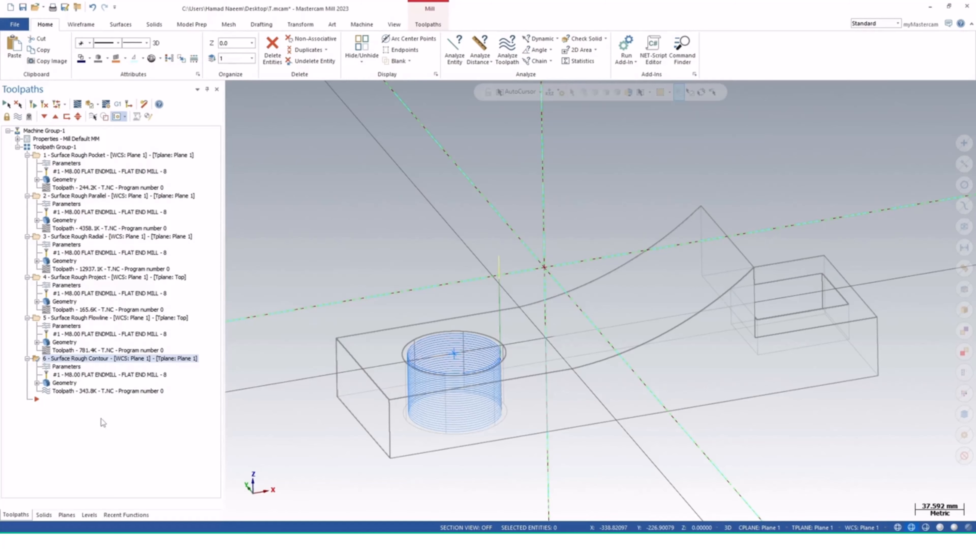
{"action": "right_click", "coordinate": [98, 408]}
{"action": "mouse_move", "coordinate": [173, 134]}
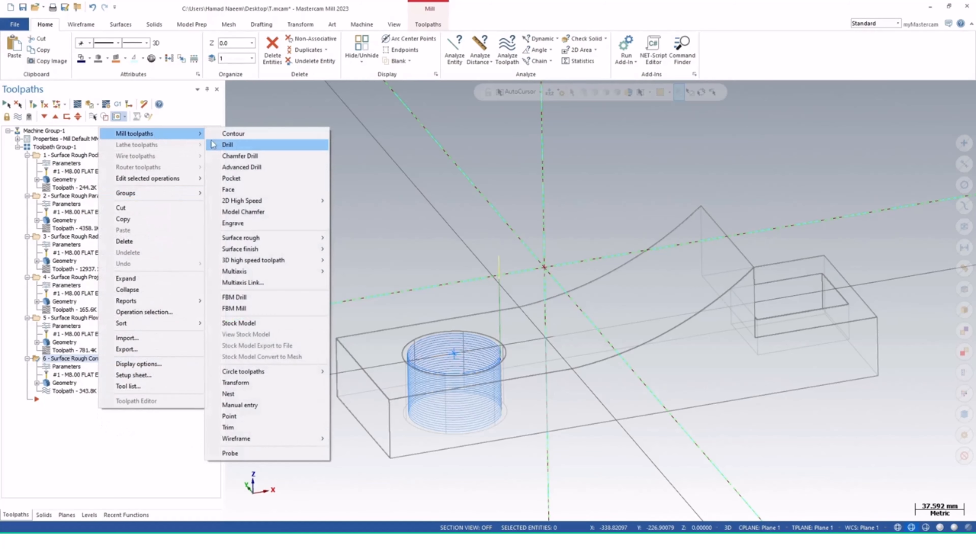
{"action": "mouse_move", "coordinate": [312, 239]}
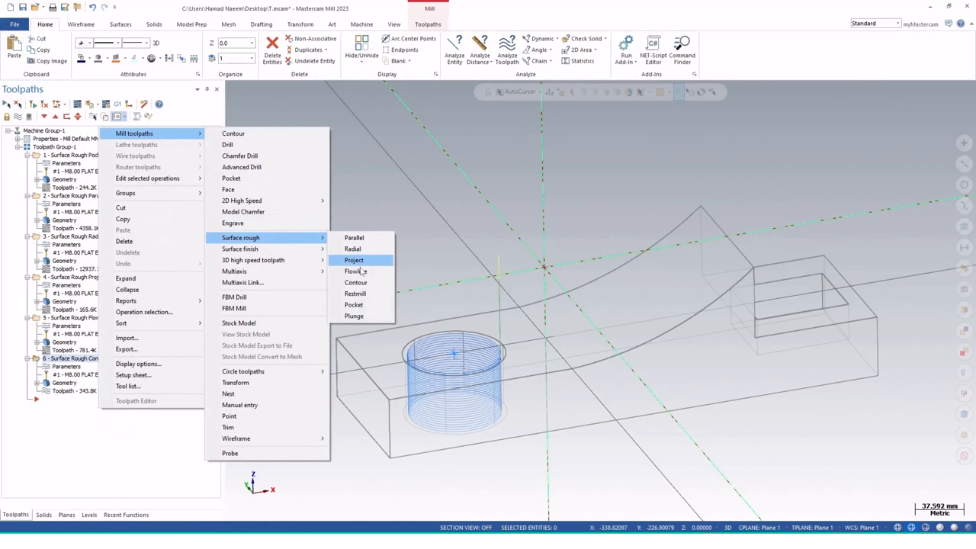
{"action": "left_click", "coordinate": [356, 282]}
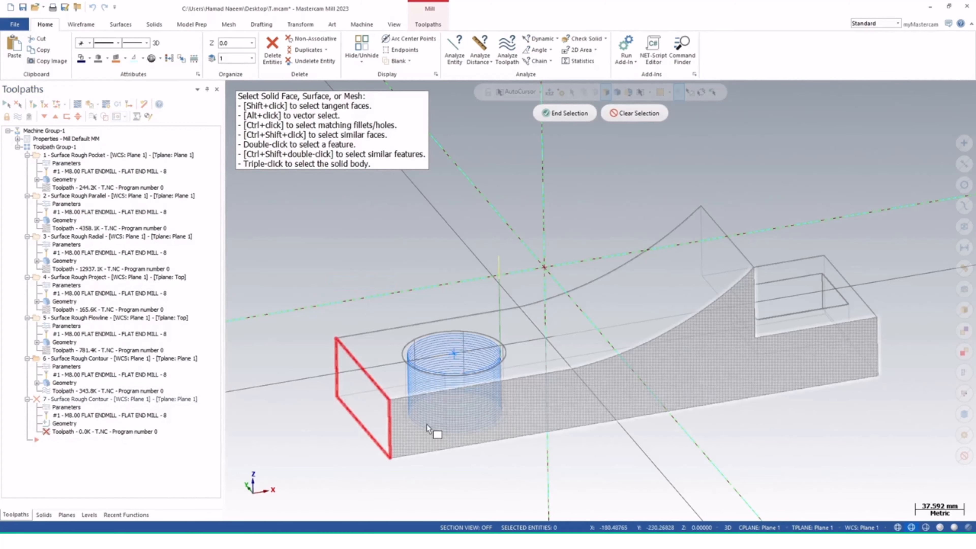
Select the four outer side faces of the part as the drive geometry
{"action": "middle_click_drag", "start_coordinate": [675, 414], "coordinate": [645, 385]}
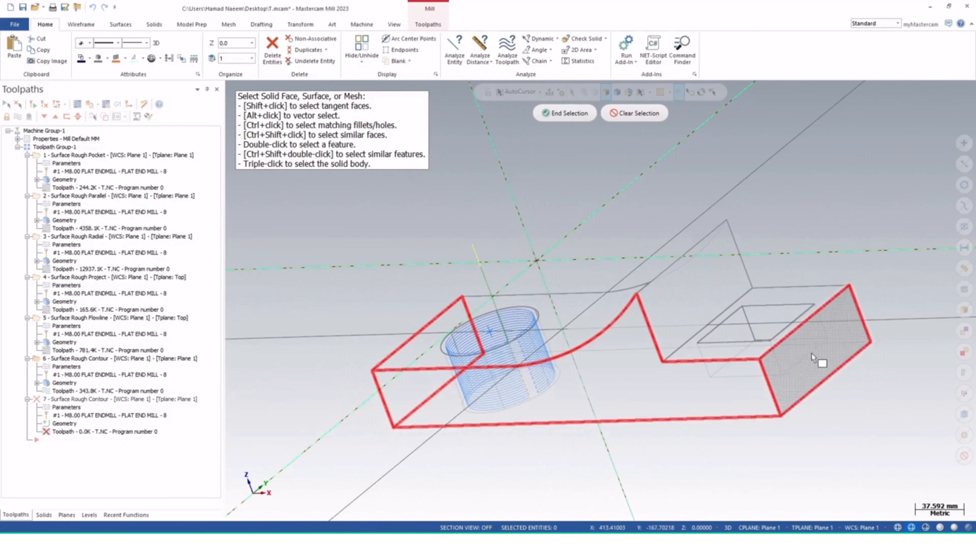
{"action": "middle_click_drag", "start_coordinate": [817, 359], "coordinate": [680, 286]}
{"action": "middle_click_drag", "start_coordinate": [544, 382], "coordinate": [411, 324]}
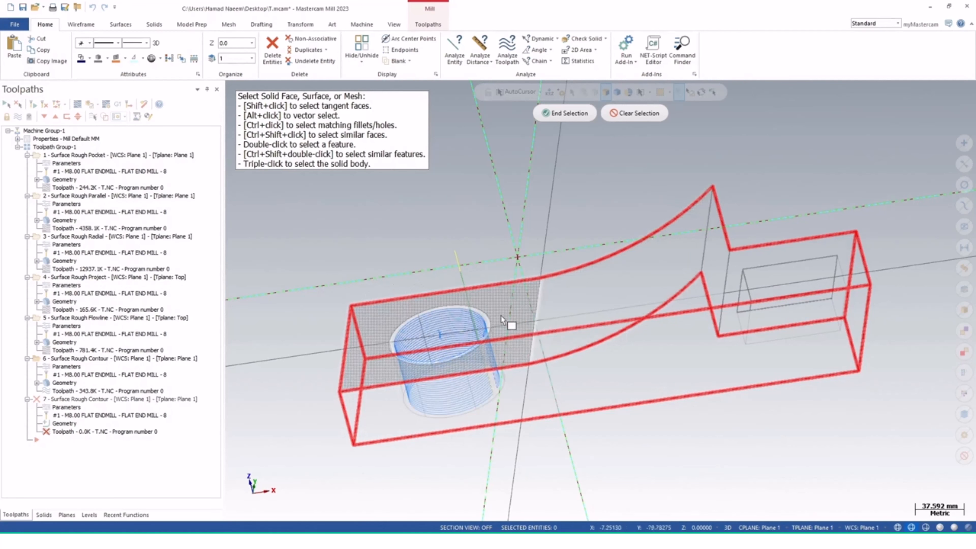
{"action": "middle_click_drag", "start_coordinate": [644, 306], "coordinate": [650, 325]}
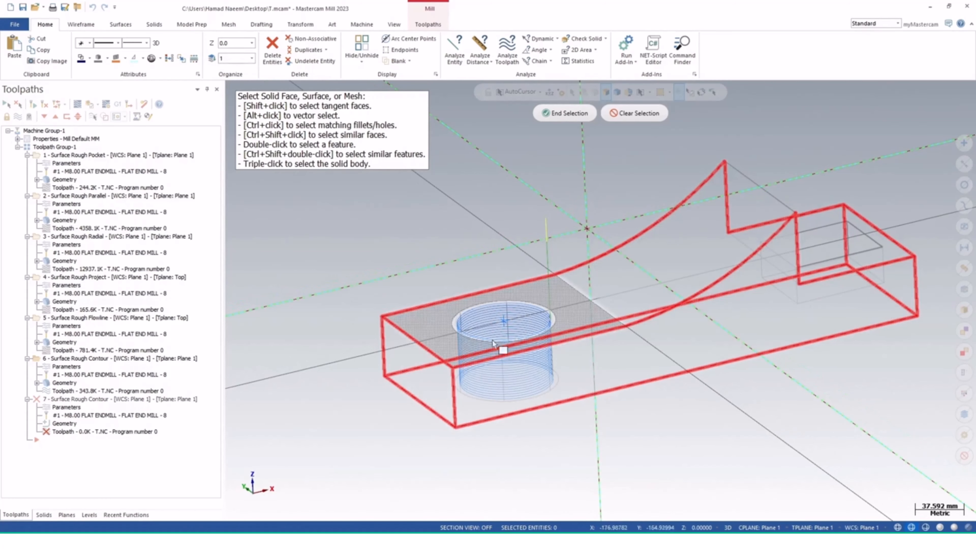
{"action": "left_click", "coordinate": [576, 114]}
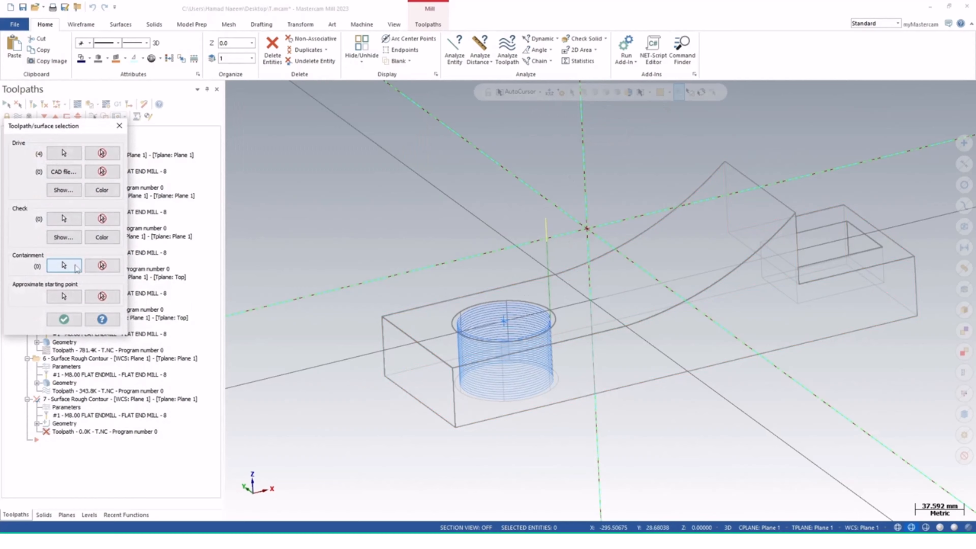
Chain the rectangular outline of the part's bottom face as the containment boundary and accept the geometry selection
{"action": "left_click", "coordinate": [64, 266]}
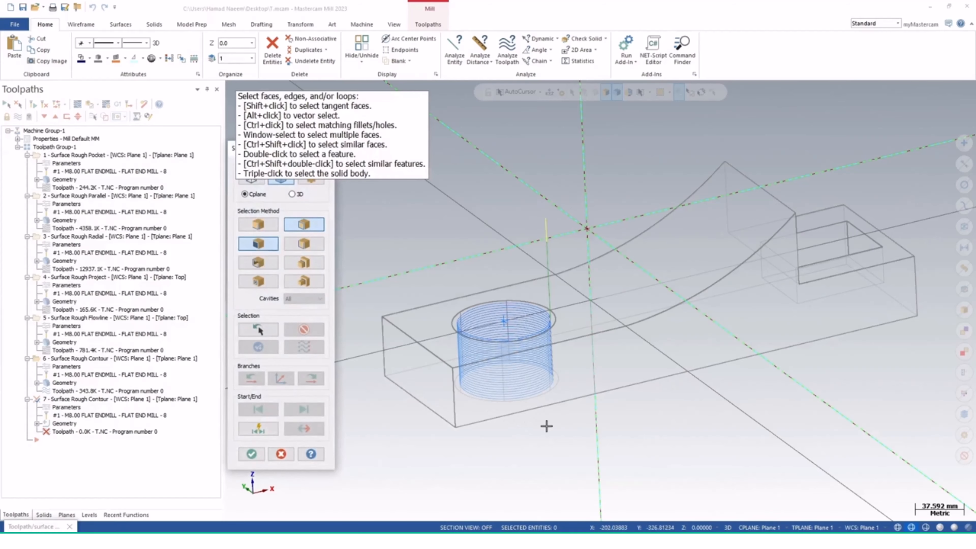
{"action": "middle_click_drag", "start_coordinate": [547, 425], "coordinate": [525, 372]}
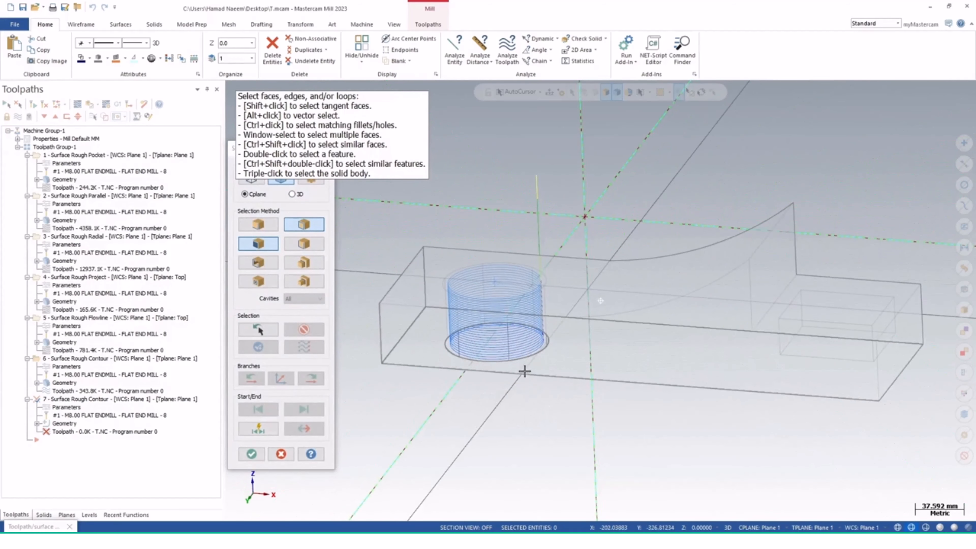
{"action": "left_click", "coordinate": [438, 312]}
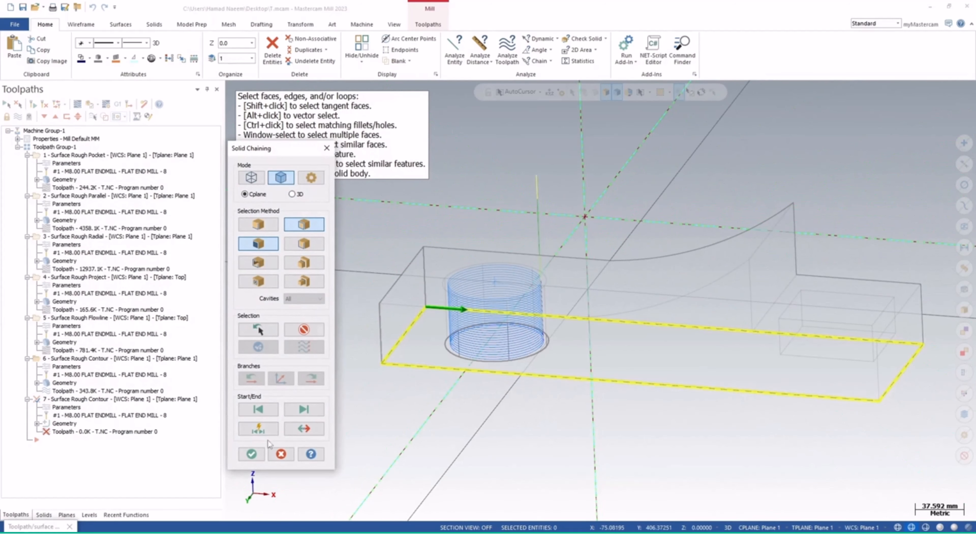
{"action": "left_click", "coordinate": [251, 454]}
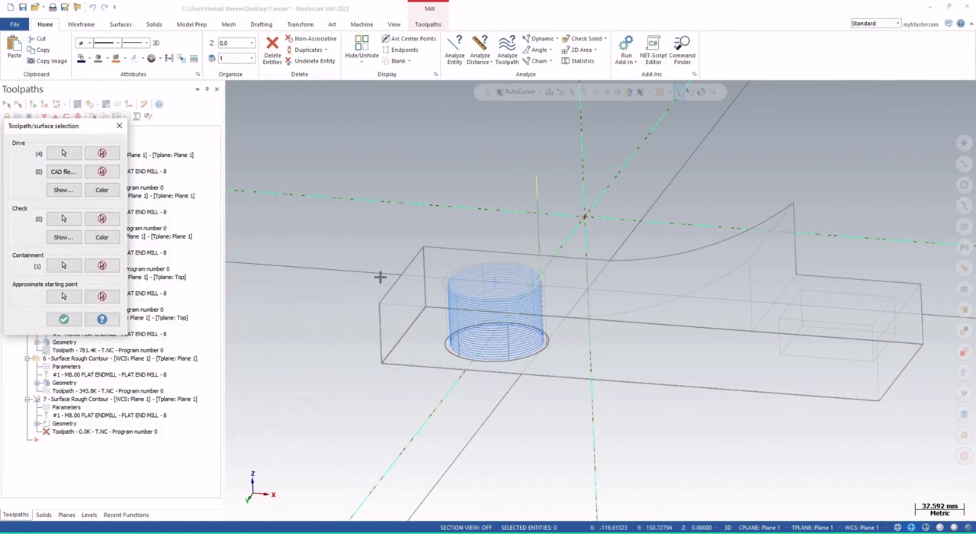
{"action": "middle_click_drag", "start_coordinate": [379, 277], "coordinate": [388, 349]}
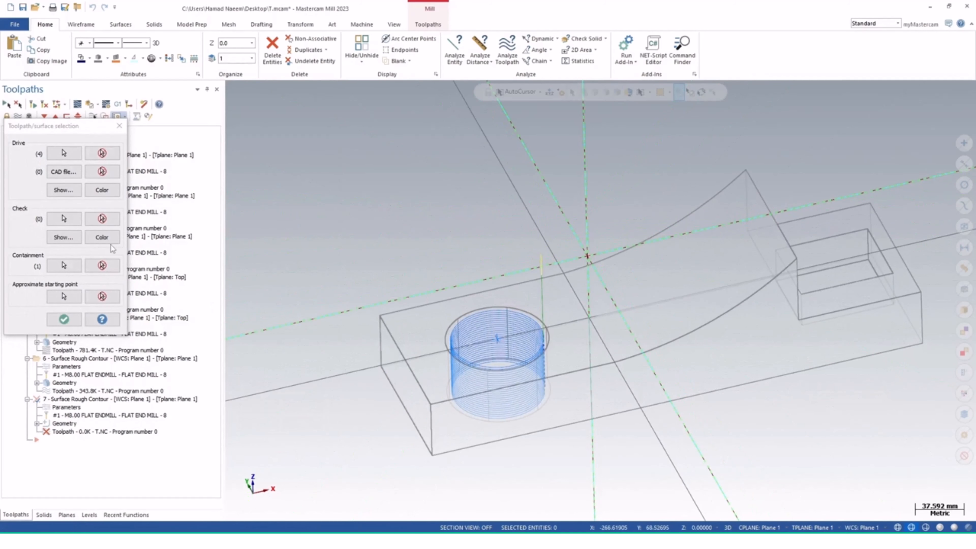
{"action": "left_click", "coordinate": [71, 320]}
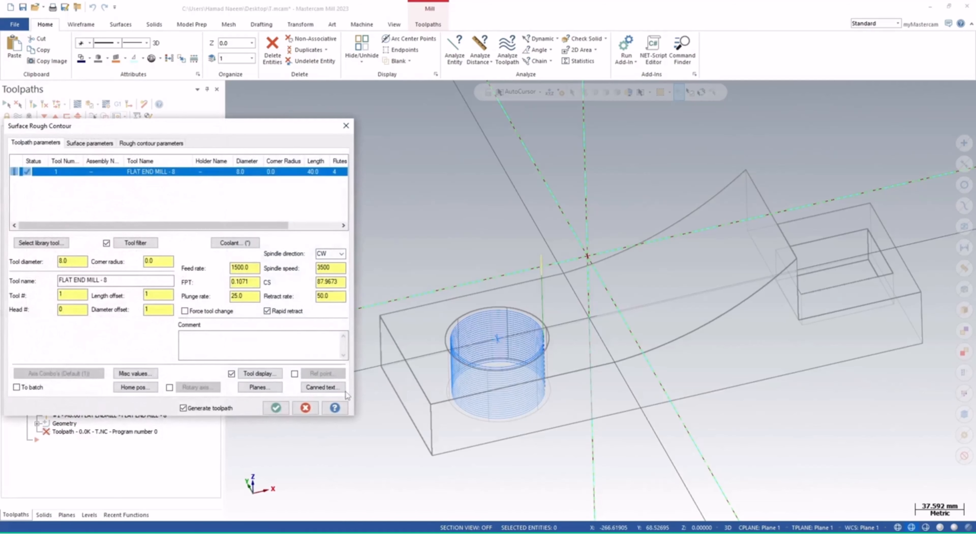
Set the transition of the outer-wall Surface Rough Contour operation to Ramp
{"action": "left_click", "coordinate": [90, 143]}
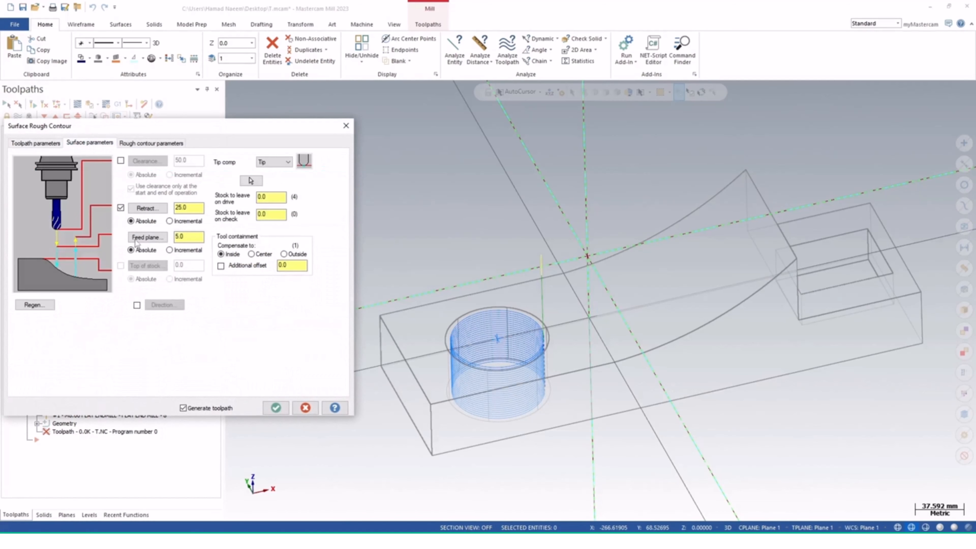
{"action": "left_click", "coordinate": [162, 143]}
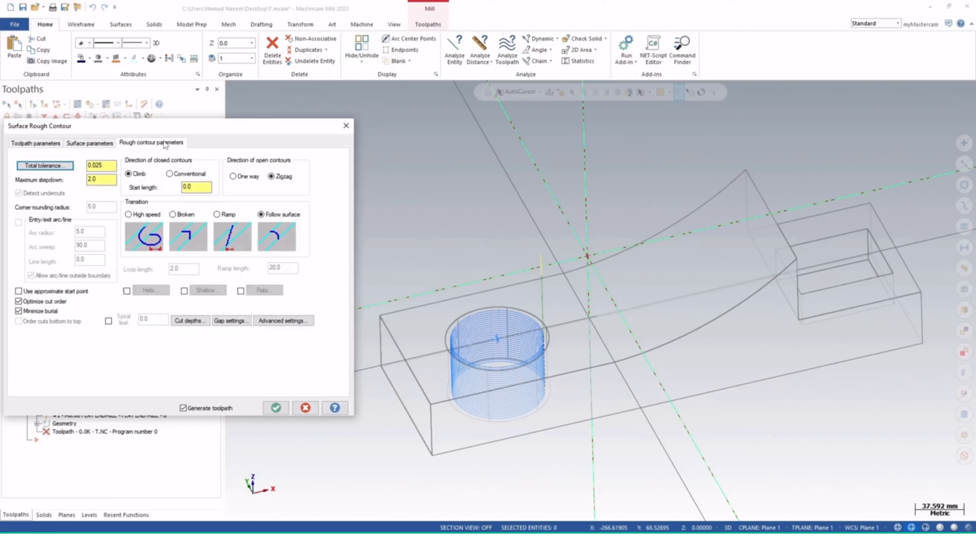
{"action": "left_click", "coordinate": [217, 214]}
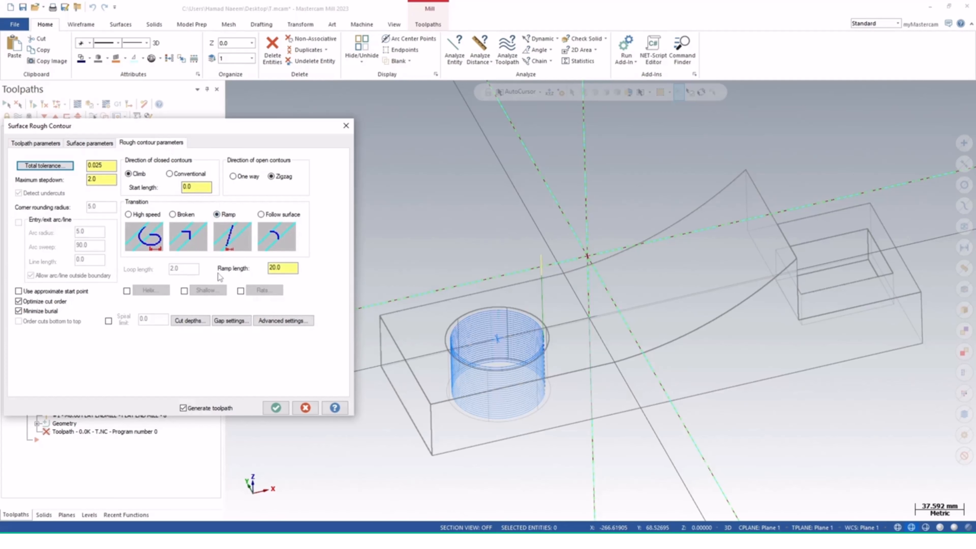
Switch to Absolute cut depths, picking the curved surface's peak as minimum, the part's bottom corner as maximum and the step's inner corner as critical depth
{"action": "left_click", "coordinate": [202, 321]}
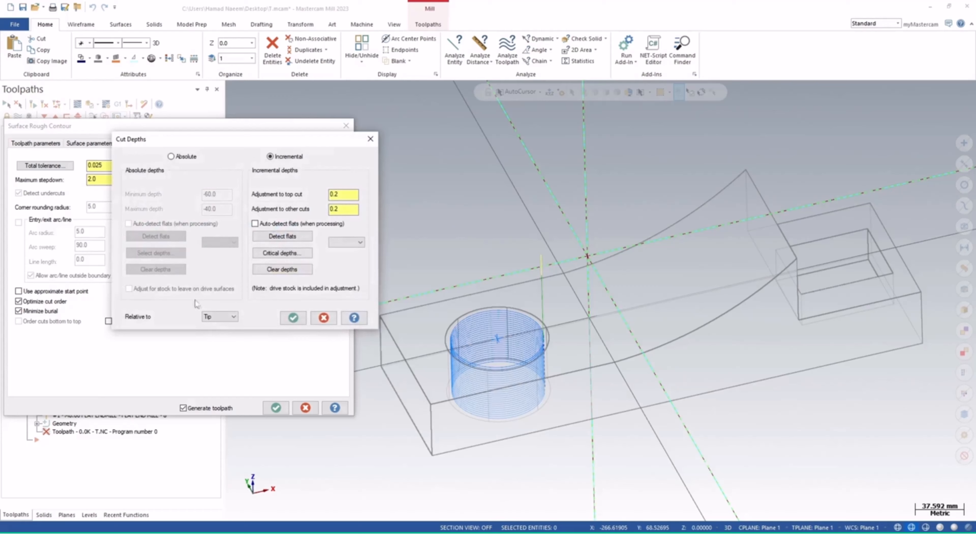
{"action": "left_click", "coordinate": [171, 156]}
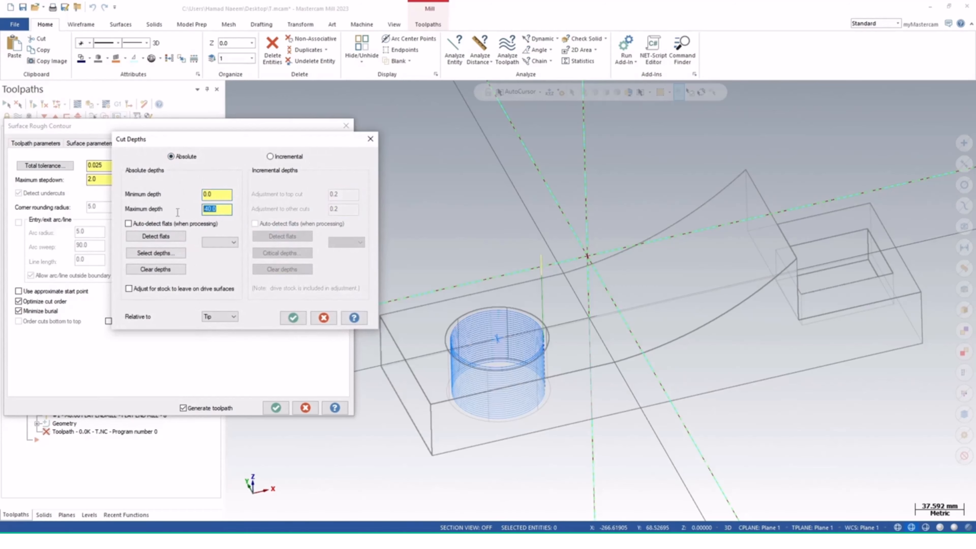
{"action": "left_click", "coordinate": [150, 251]}
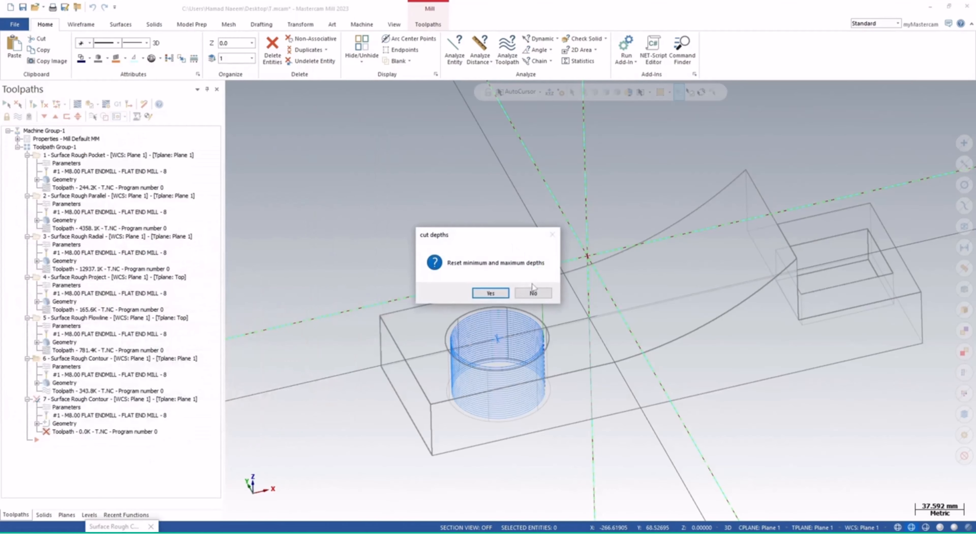
{"action": "left_click", "coordinate": [499, 293]}
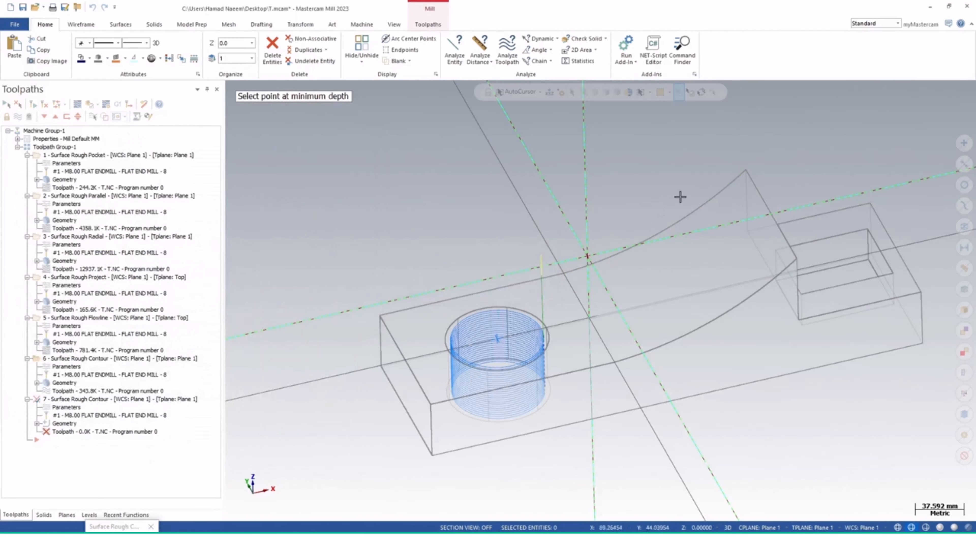
{"action": "left_click", "coordinate": [746, 169]}
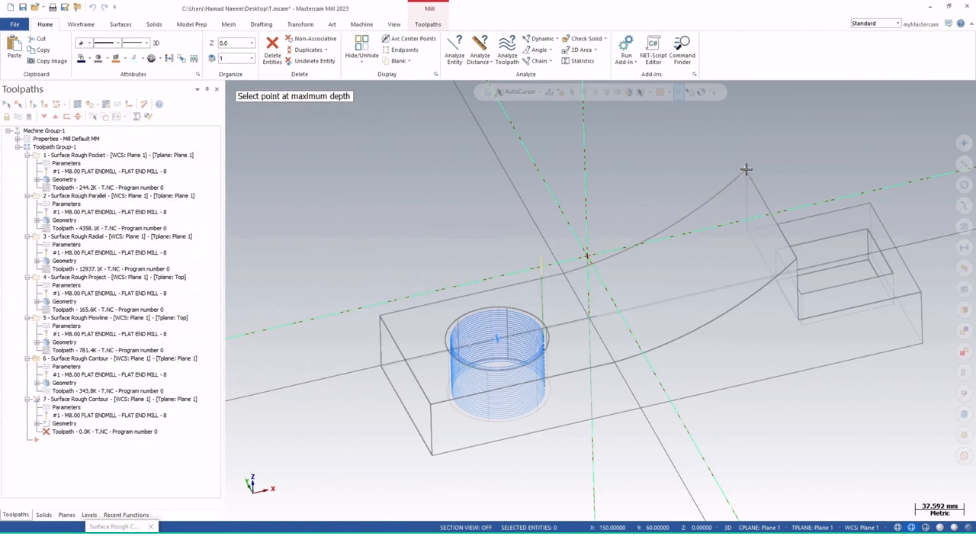
{"action": "left_click", "coordinate": [922, 344]}
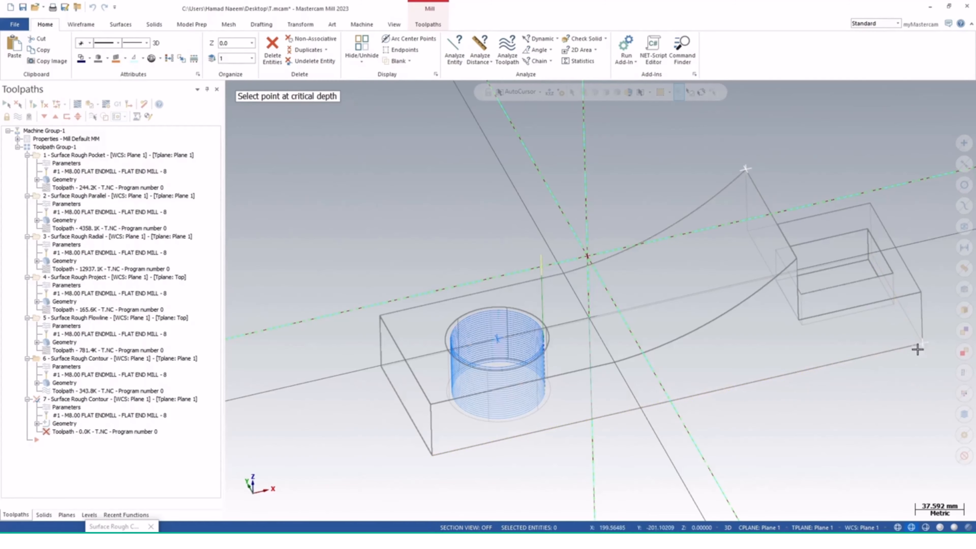
{"action": "left_click", "coordinate": [798, 322]}
{"action": "key", "text": "Escape"}
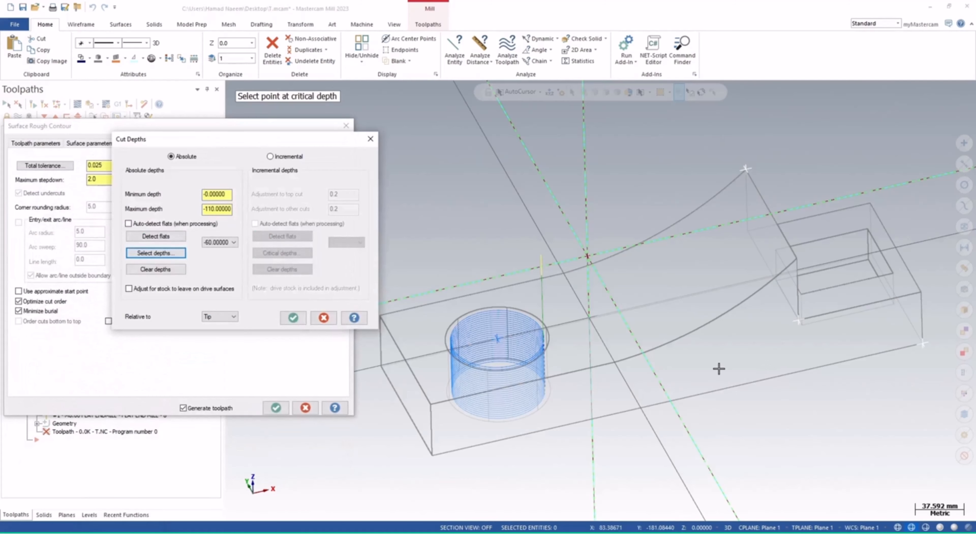
{"action": "left_click", "coordinate": [294, 319]}
Generate the toolpath for the outer walls and keep the operation in the toolpath group
{"action": "left_click", "coordinate": [276, 407]}
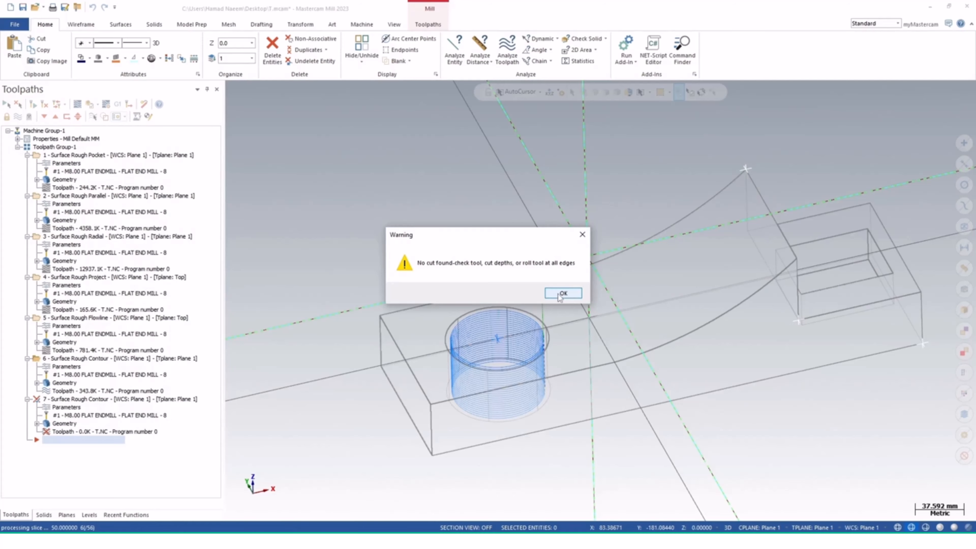
{"action": "left_click", "coordinate": [560, 294]}
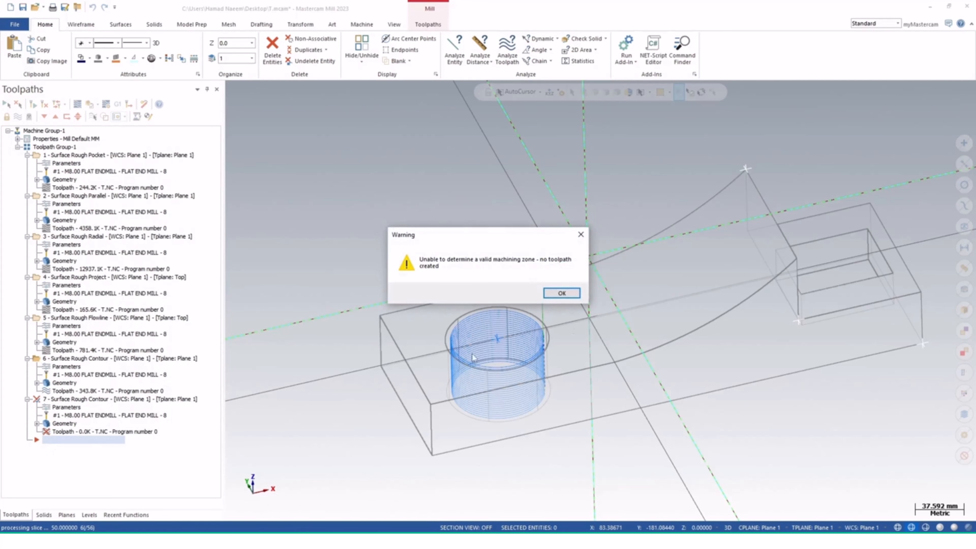
{"action": "left_click", "coordinate": [570, 292]}
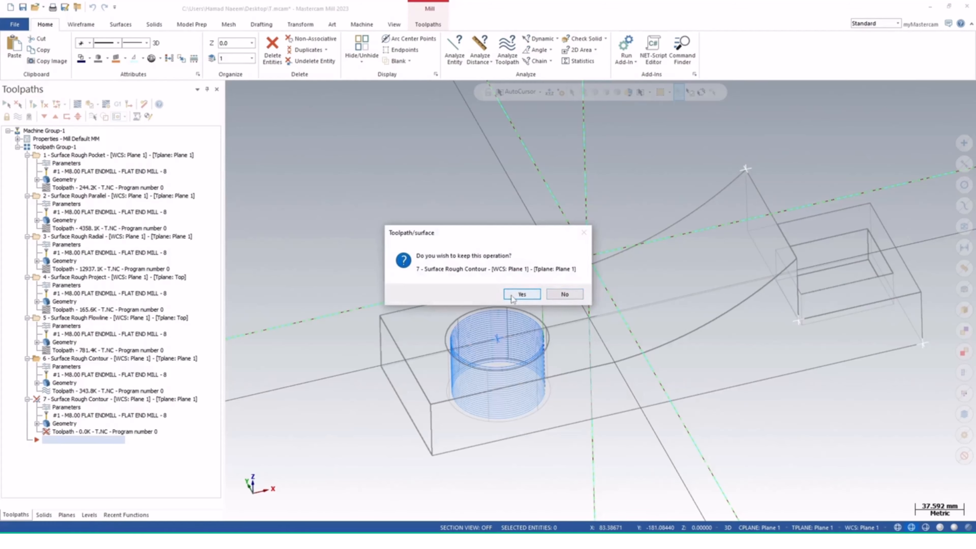
{"action": "left_click", "coordinate": [521, 293]}
Try to detect flats for the absolute cut depths of the outer-wall contour operation
{"action": "left_click", "coordinate": [79, 407]}
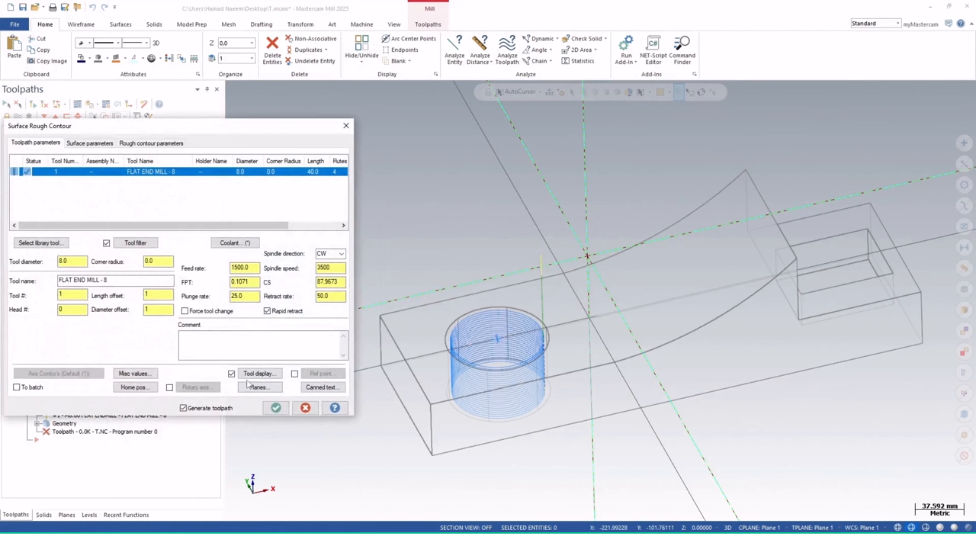
{"action": "left_click", "coordinate": [89, 142]}
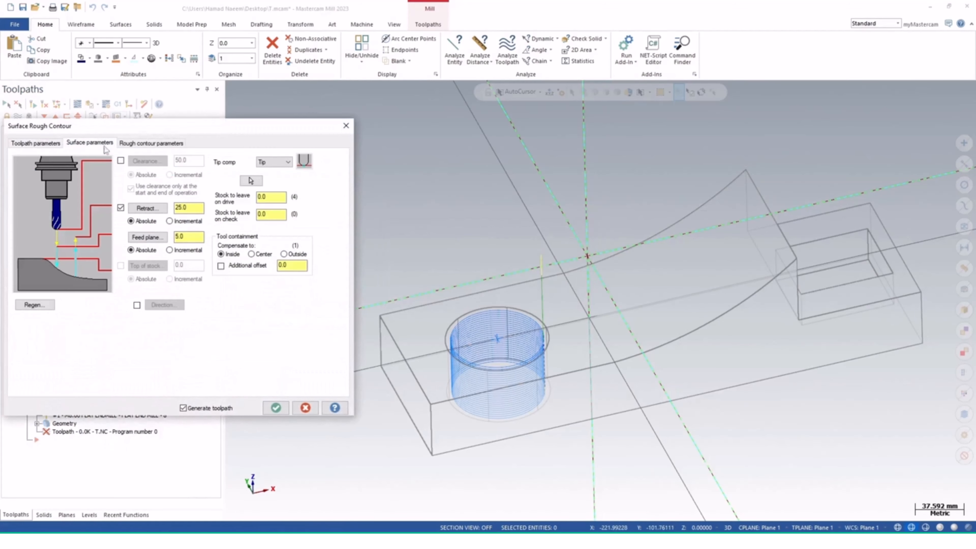
{"action": "left_click", "coordinate": [148, 144]}
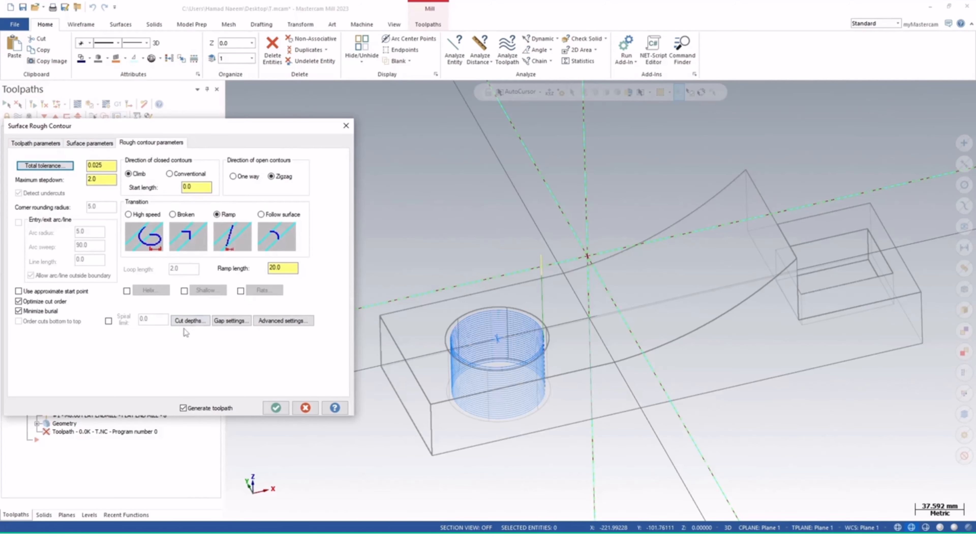
{"action": "left_click", "coordinate": [190, 320]}
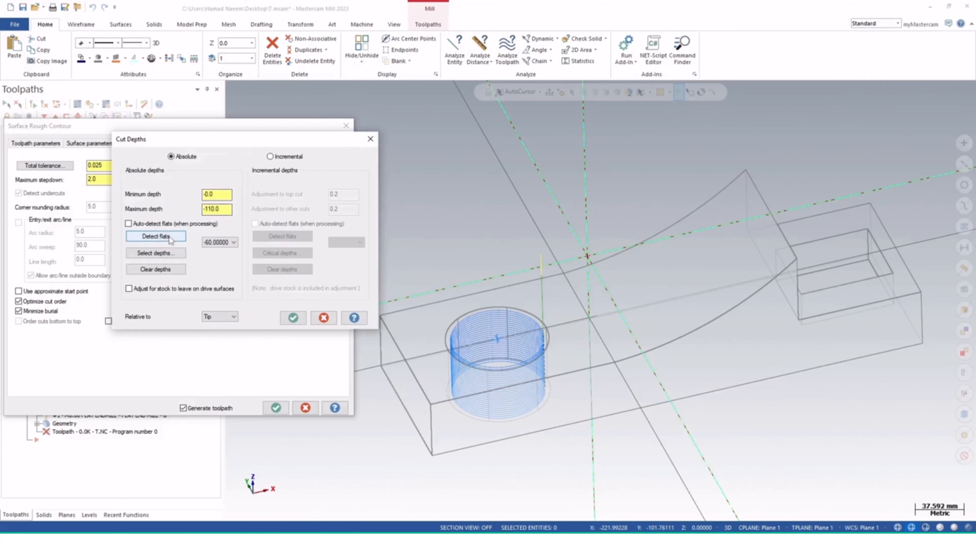
{"action": "left_click", "coordinate": [155, 236]}
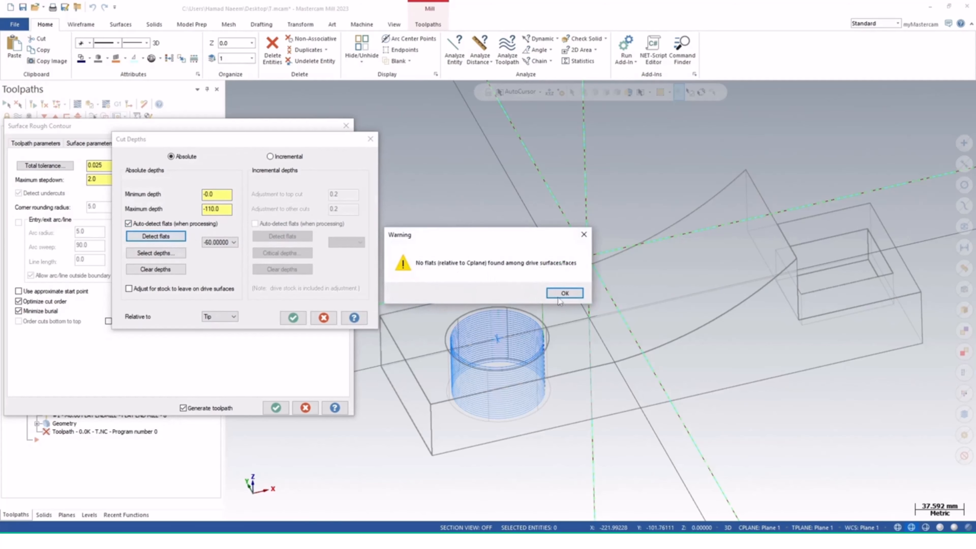
{"action": "left_click", "coordinate": [563, 294]}
Switch the cut depths of the outer-wall contour to Incremental and regenerate its toolpath
{"action": "left_click", "coordinate": [270, 156]}
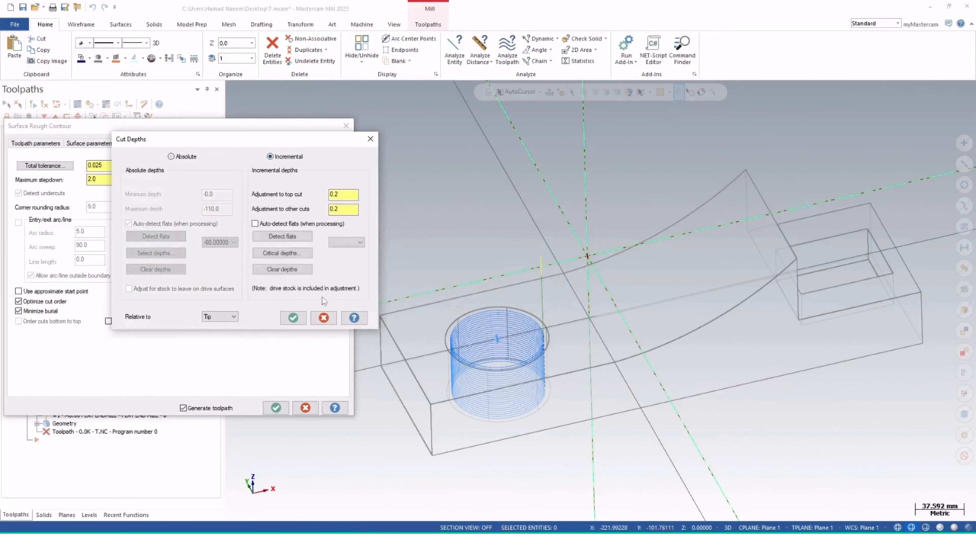
{"action": "left_click", "coordinate": [293, 318]}
{"action": "left_click", "coordinate": [276, 408]}
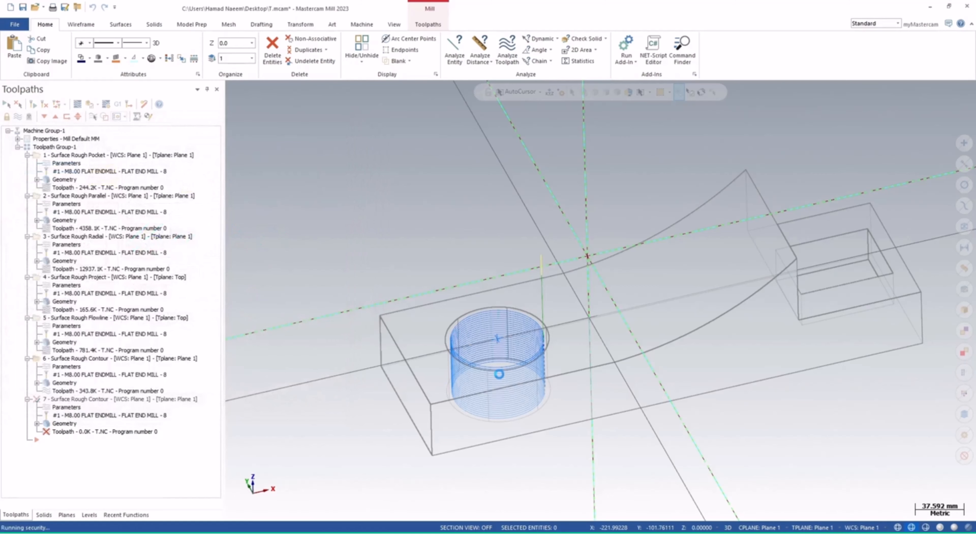
{"action": "left_click", "coordinate": [588, 307]}
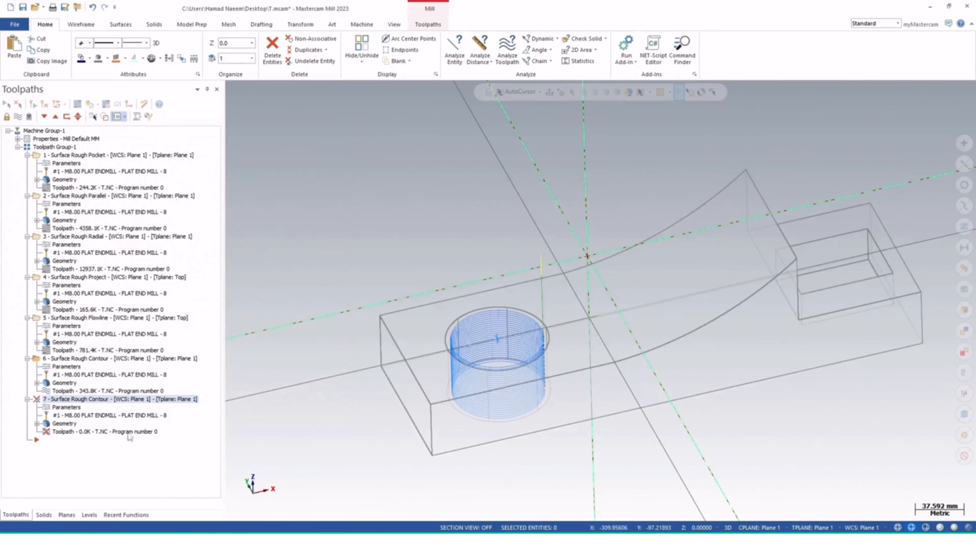
{"action": "left_click", "coordinate": [67, 407]}
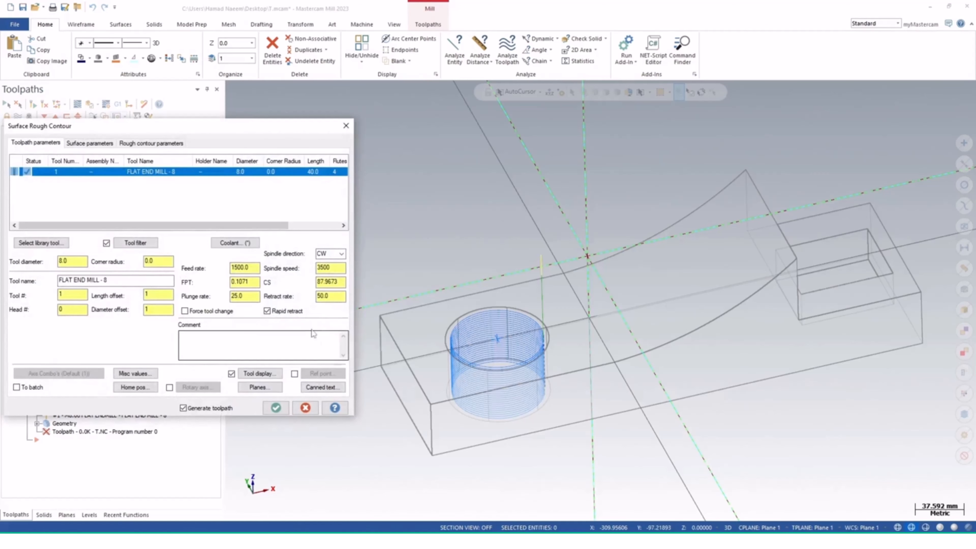
{"action": "left_click", "coordinate": [82, 144]}
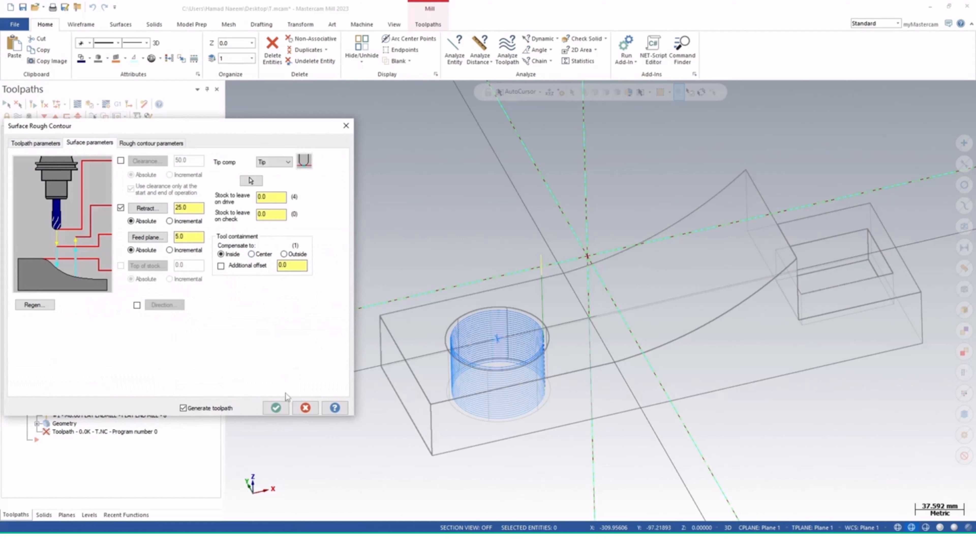
{"action": "left_click", "coordinate": [306, 408]}
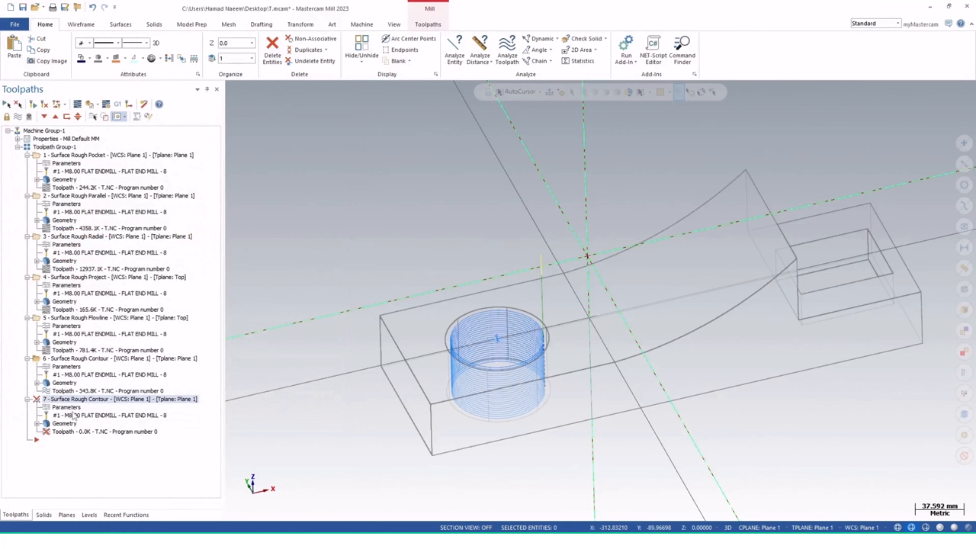
Clear the second contour operation's drive geometry, reselect the four outer side faces and regenerate the toolpath
{"action": "left_click", "coordinate": [62, 423]}
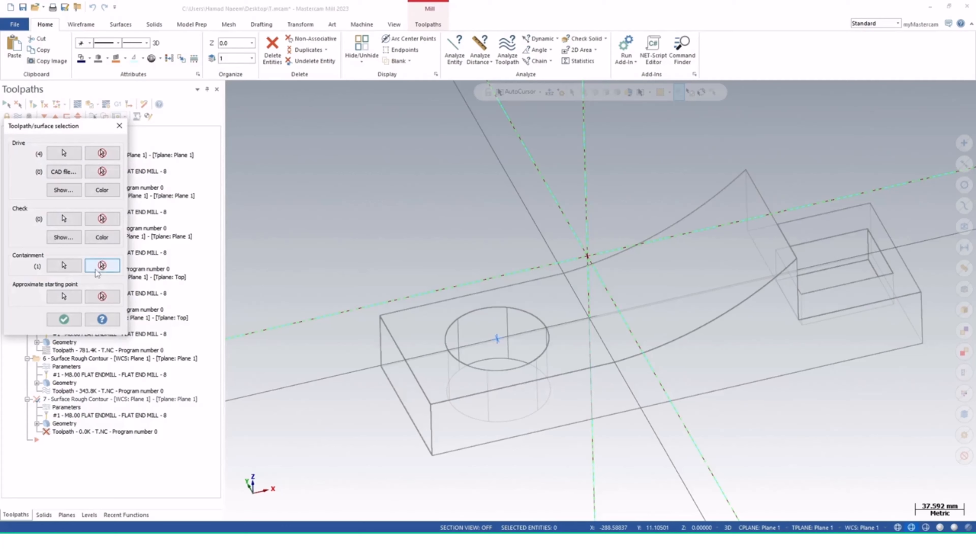
{"action": "left_click", "coordinate": [101, 153]}
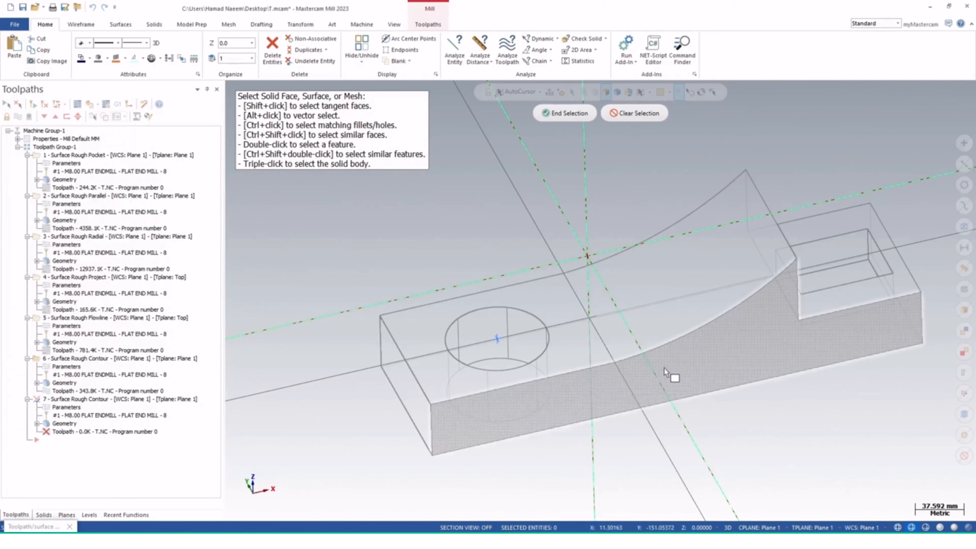
{"action": "scroll", "coordinate": [667, 372], "scroll_direction": "down", "scroll_amount": 1}
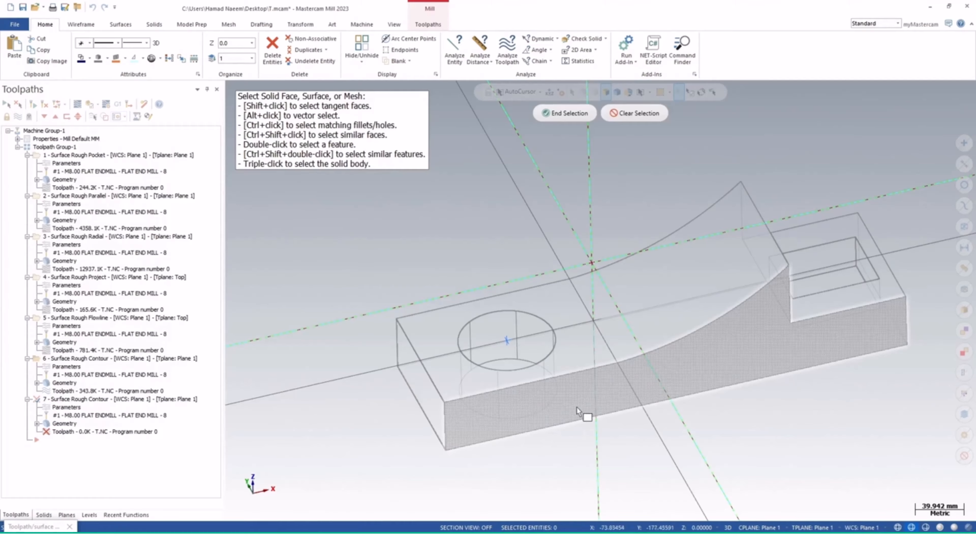
{"action": "left_click", "coordinate": [567, 408]}
{"action": "left_click", "coordinate": [435, 413]}
{"action": "mouse_move", "coordinate": [427, 358]}
{"action": "middle_mouse_down"}
{"action": "mouse_move", "coordinate": [608, 348]}
{"action": "mouse_move", "coordinate": [599, 379]}
{"action": "mouse_move", "coordinate": [682, 387]}
{"action": "mouse_move", "coordinate": [586, 331]}
{"action": "mouse_move", "coordinate": [471, 342]}
{"action": "mouse_move", "coordinate": [773, 392]}
{"action": "middle_mouse_up"}
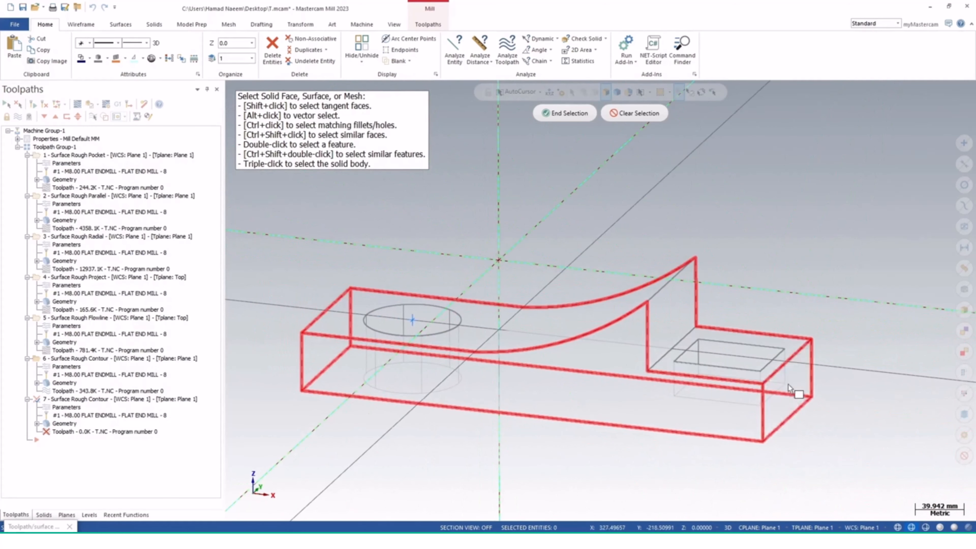
{"action": "left_click", "coordinate": [565, 113]}
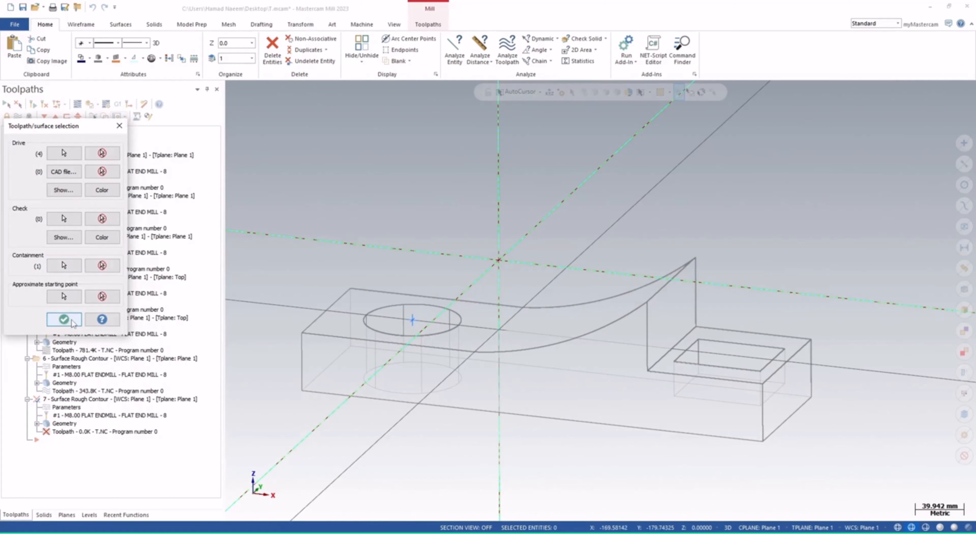
{"action": "left_click", "coordinate": [64, 319]}
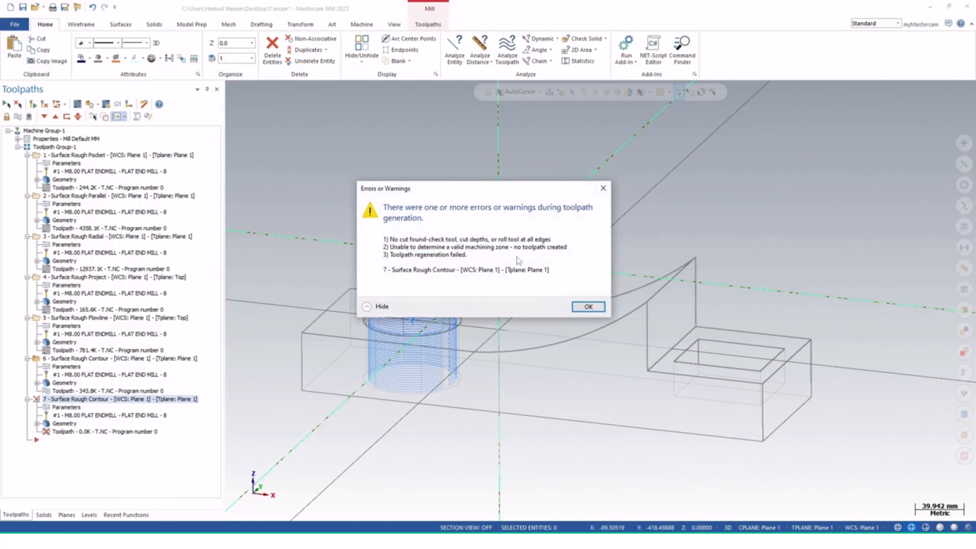
{"action": "left_click", "coordinate": [589, 307]}
Try to detect flats for the incremental cut depths of the outer-wall contour operation
{"action": "left_click", "coordinate": [73, 408]}
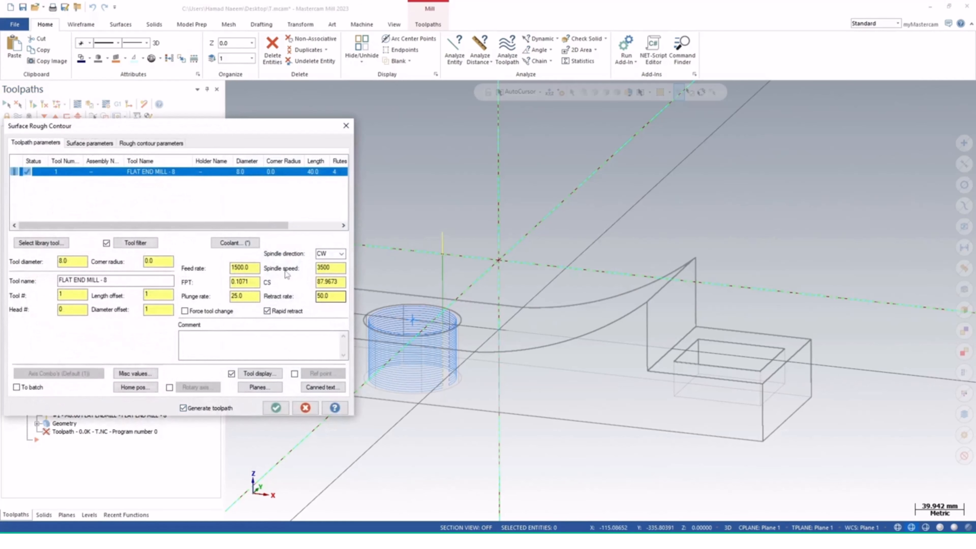
{"action": "left_click", "coordinate": [91, 143]}
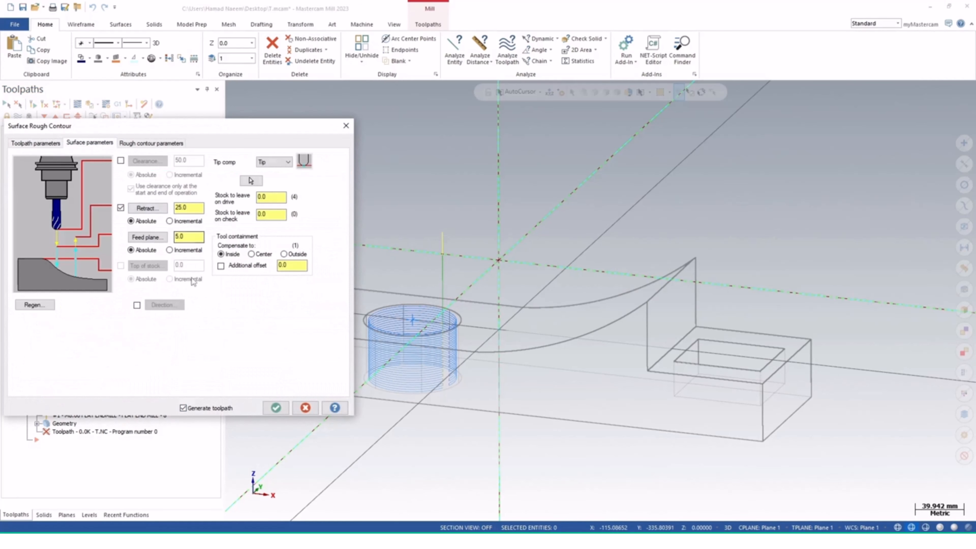
{"action": "left_click", "coordinate": [150, 144]}
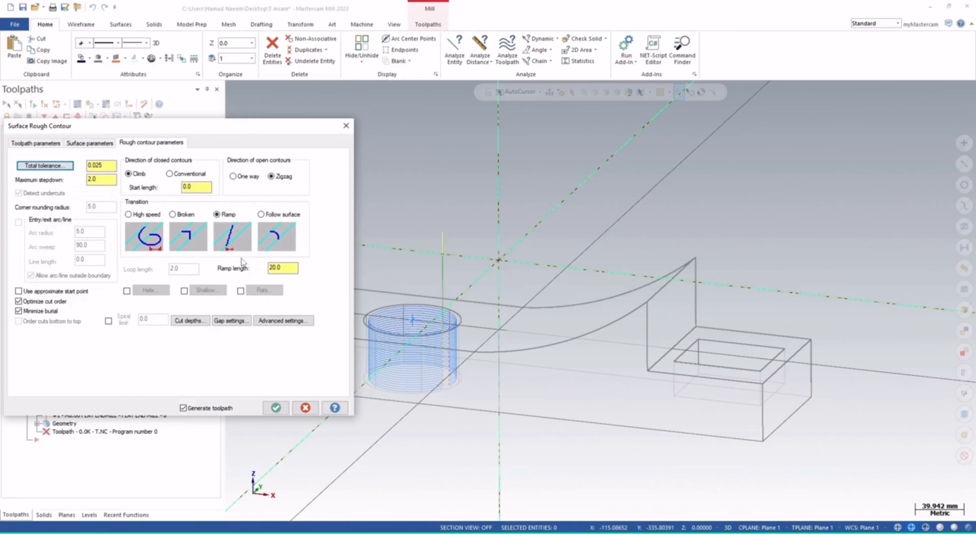
{"action": "left_click", "coordinate": [188, 320]}
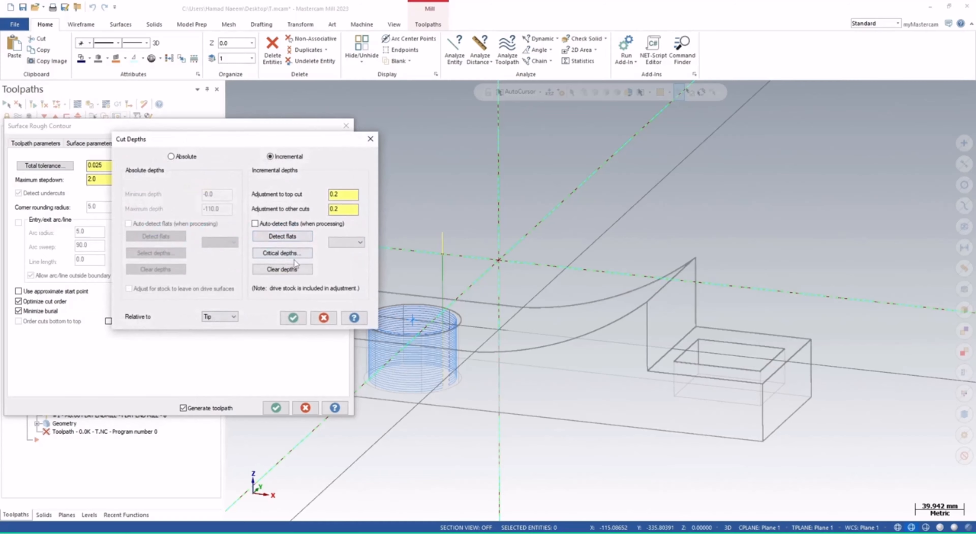
{"action": "left_click", "coordinate": [283, 236]}
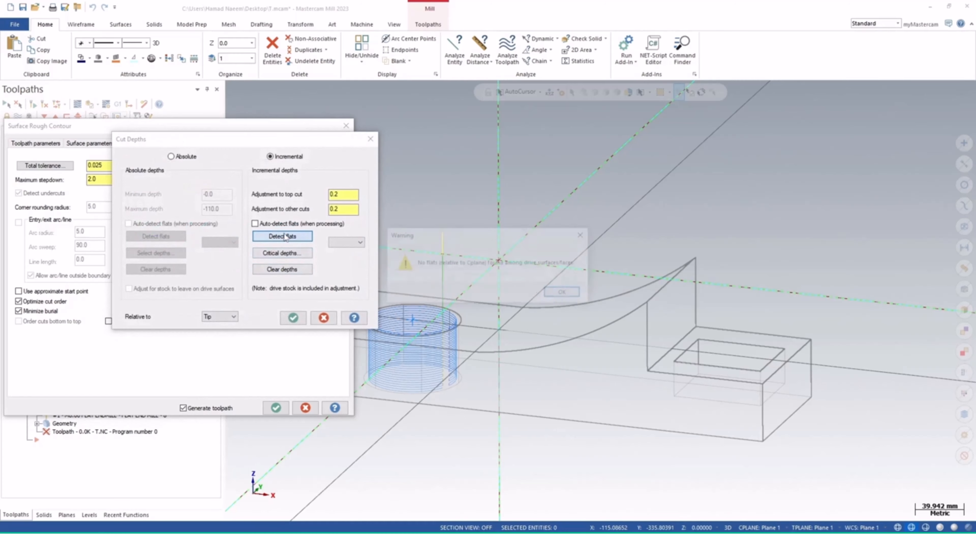
{"action": "left_click", "coordinate": [553, 293]}
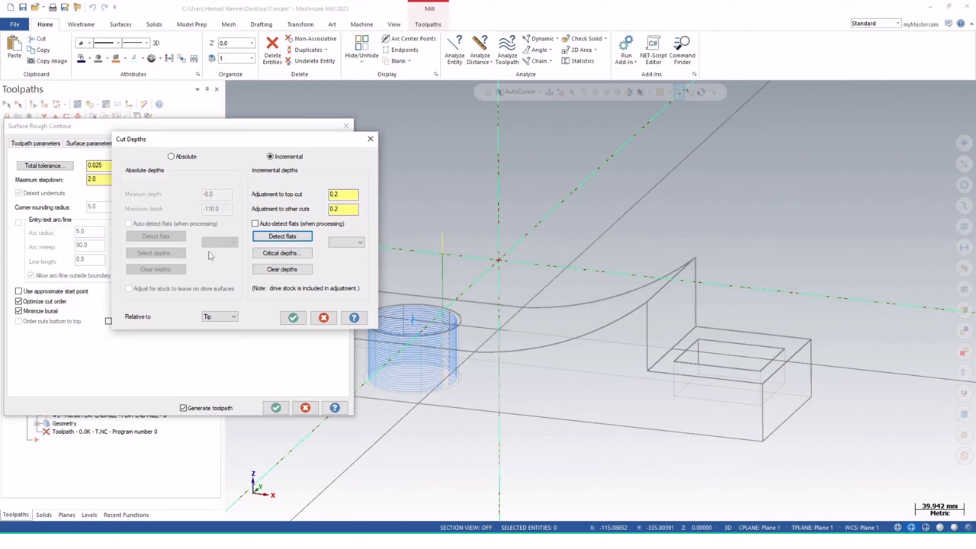
Switch the outer-wall contour operation's cut depths to Absolute and regenerate its toolpath
{"action": "left_click", "coordinate": [172, 156]}
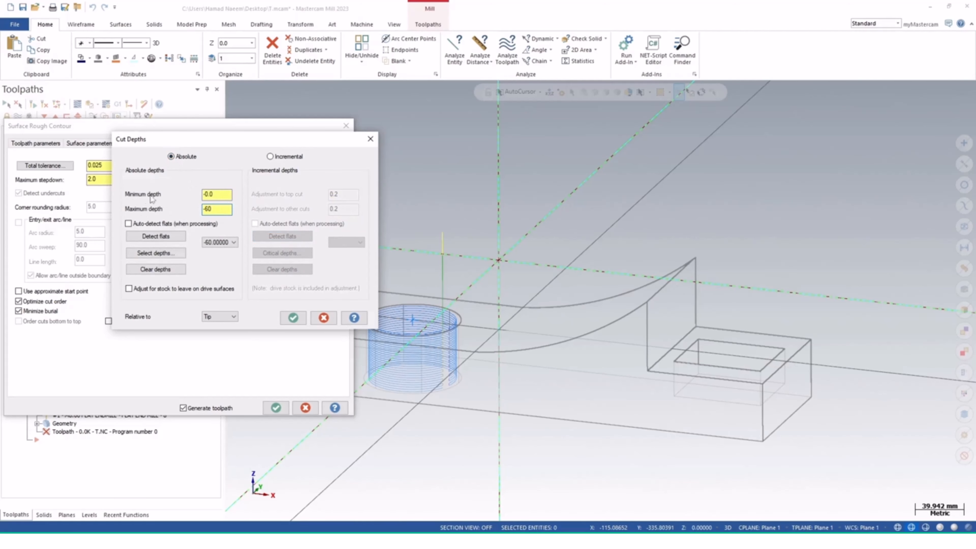
{"action": "left_click", "coordinate": [210, 192]}
{"action": "left_click", "coordinate": [293, 317]}
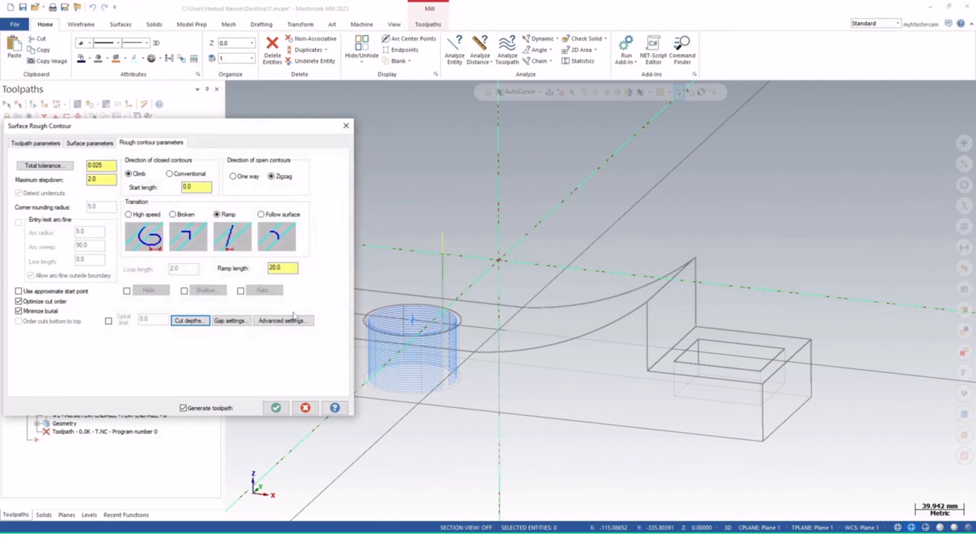
{"action": "left_click", "coordinate": [275, 408]}
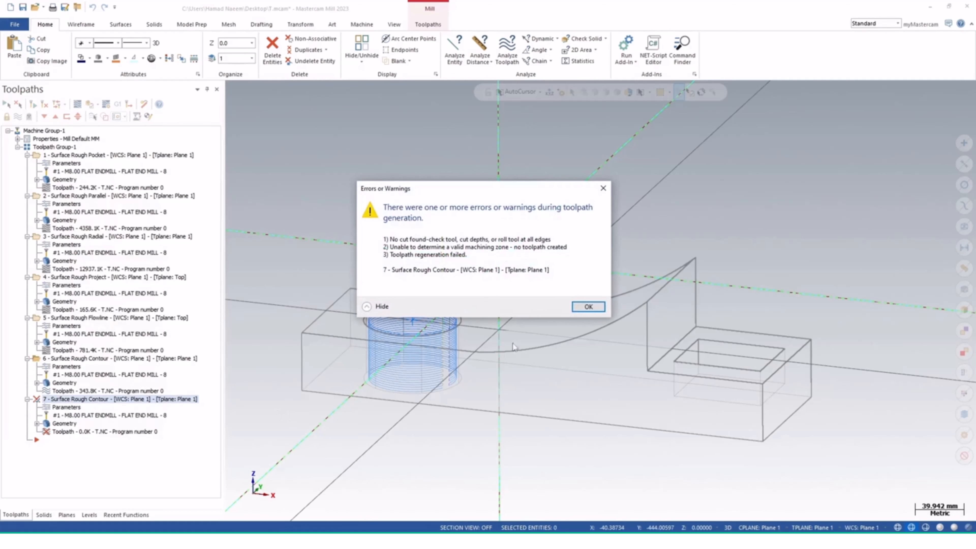
{"action": "left_click", "coordinate": [583, 308]}
Delete the second Surface Rough Contour operation from the toolpath group
{"action": "middle_click_drag", "start_coordinate": [582, 305], "coordinate": [511, 419]}
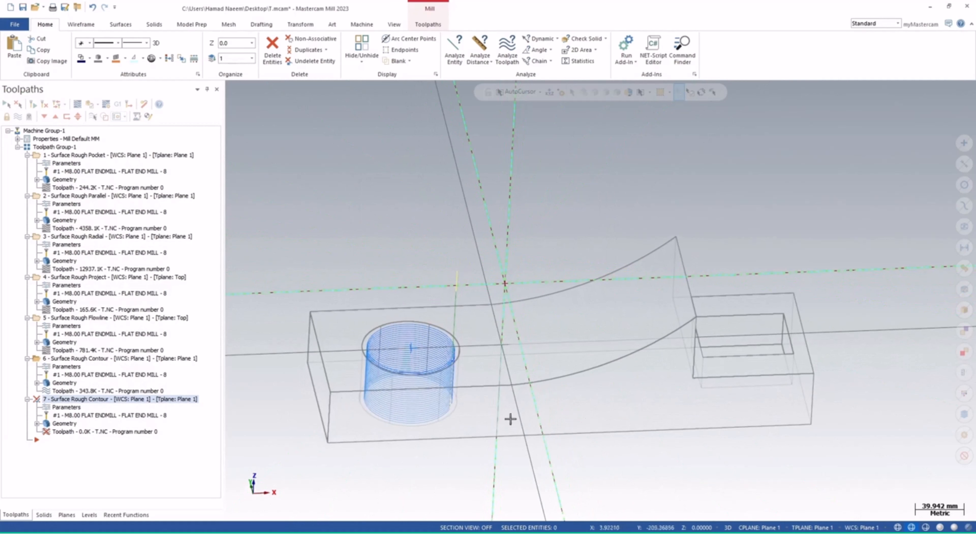
{"action": "right_click", "coordinate": [57, 404]}
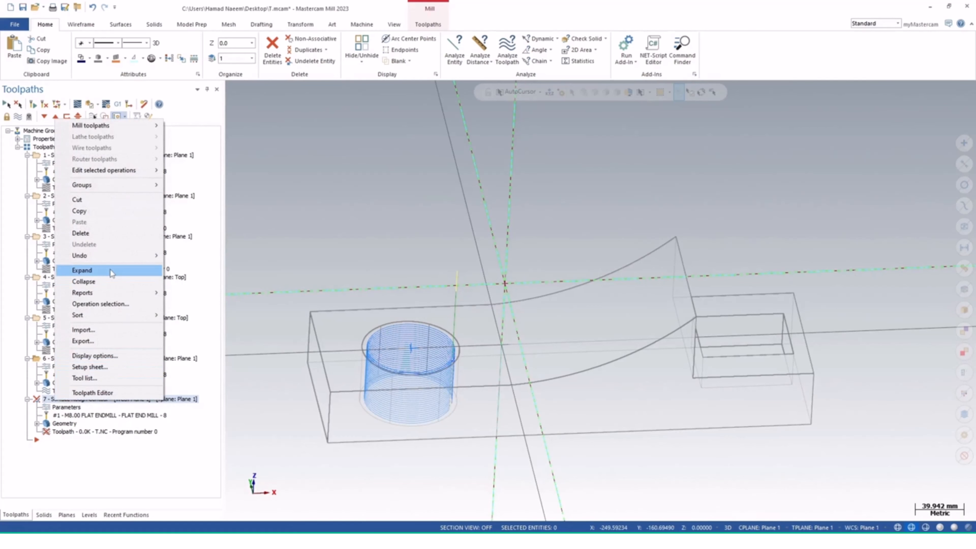
{"action": "left_click", "coordinate": [89, 233]}
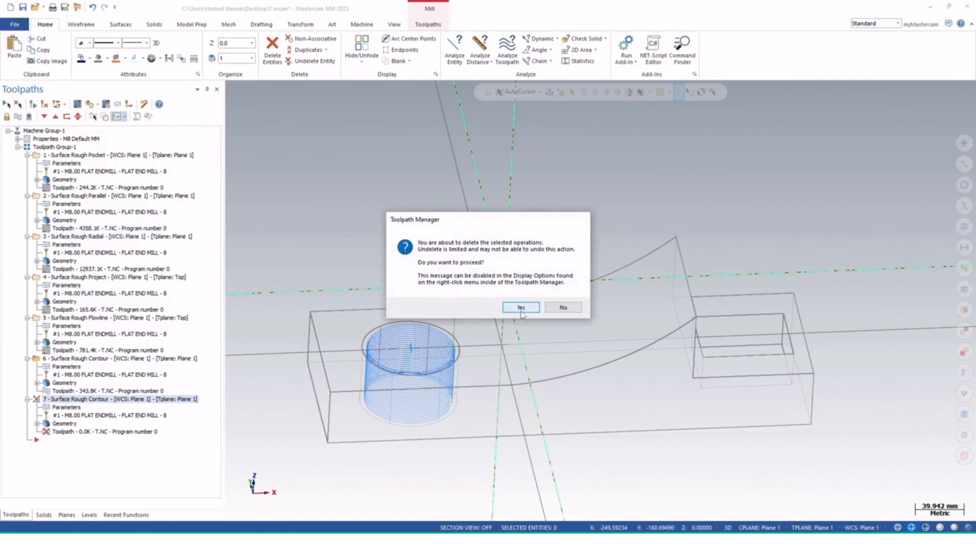
{"action": "left_click", "coordinate": [519, 307]}
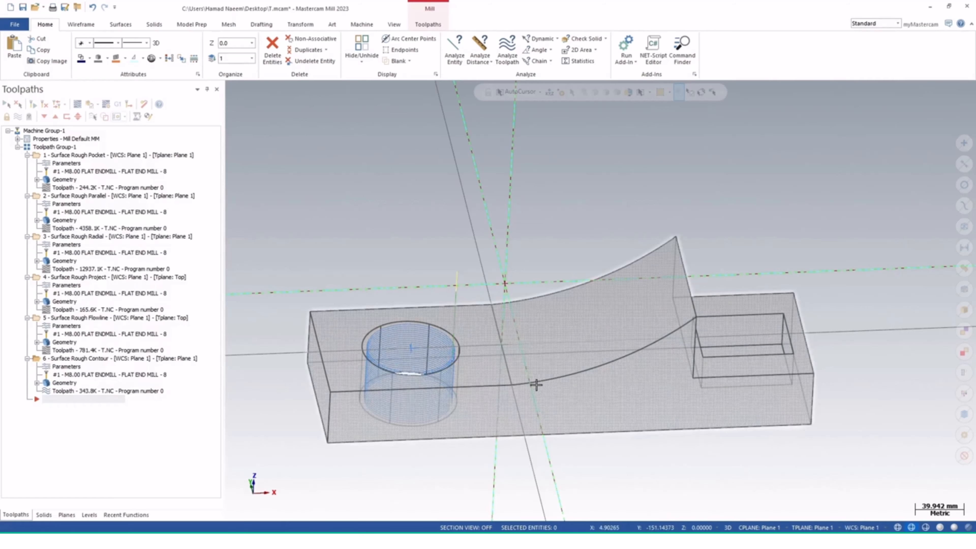
Create a new Surface Rough Contour operation with the part's curved top face as its drive surface
{"action": "middle_click_drag", "start_coordinate": [521, 335], "coordinate": [455, 337]}
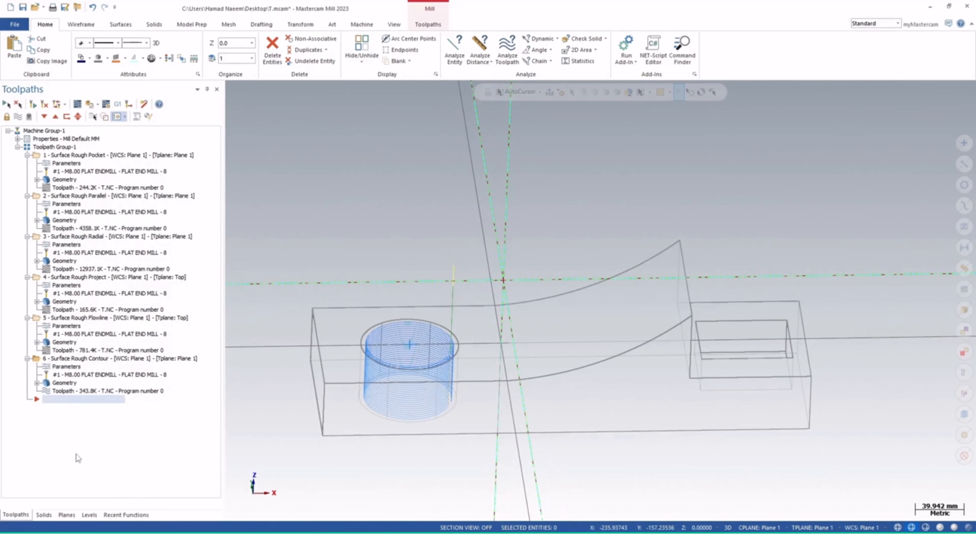
{"action": "right_click", "coordinate": [78, 457]}
{"action": "mouse_move", "coordinate": [150, 182]}
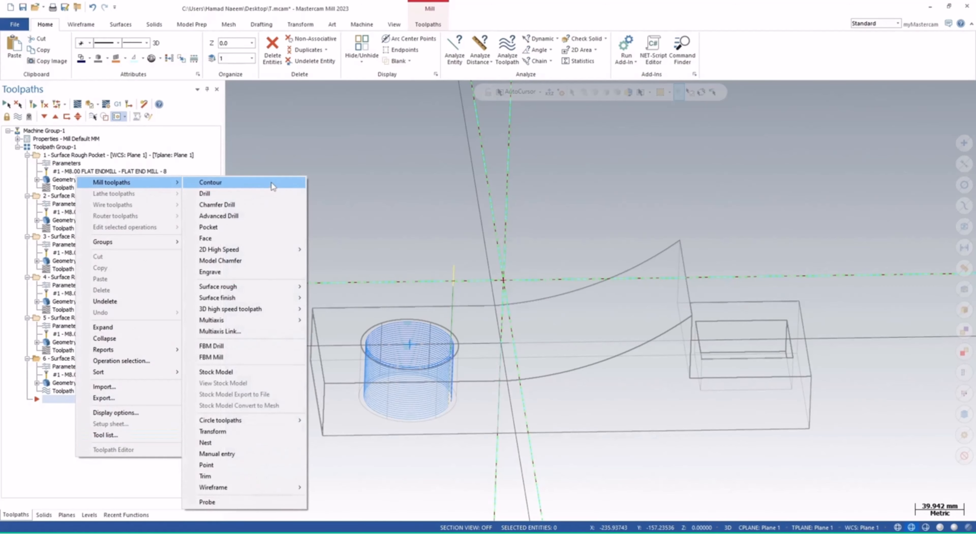
{"action": "mouse_move", "coordinate": [275, 288]}
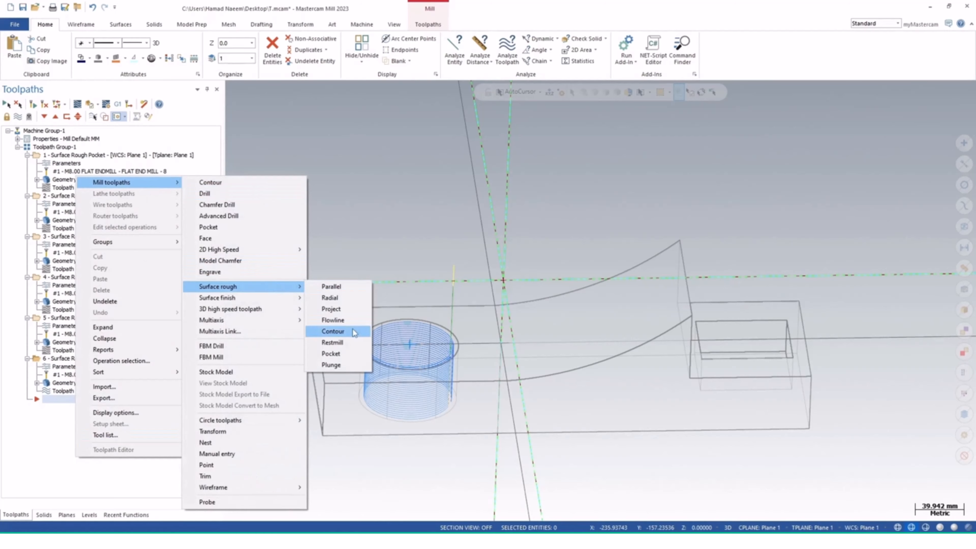
{"action": "left_click", "coordinate": [333, 331]}
{"action": "left_click", "coordinate": [607, 317]}
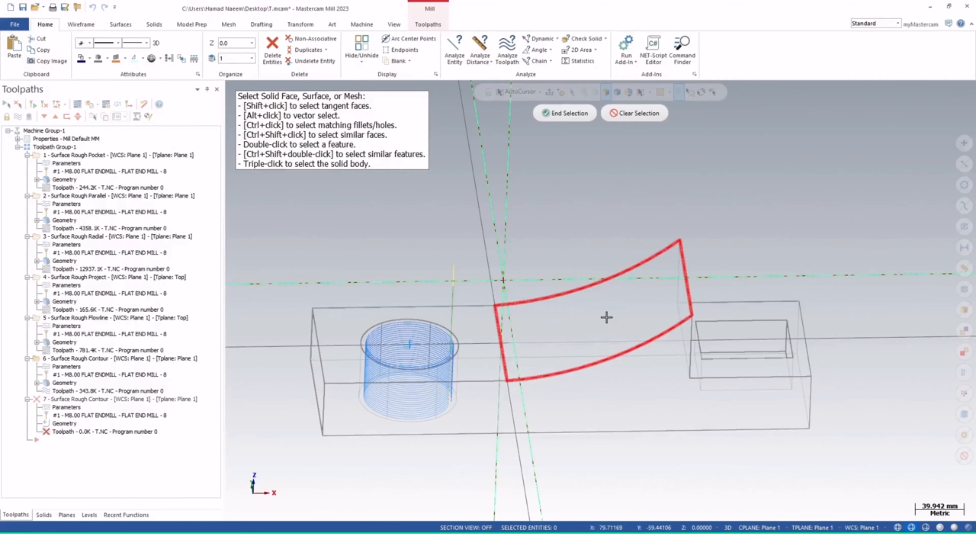
{"action": "left_click", "coordinate": [557, 118]}
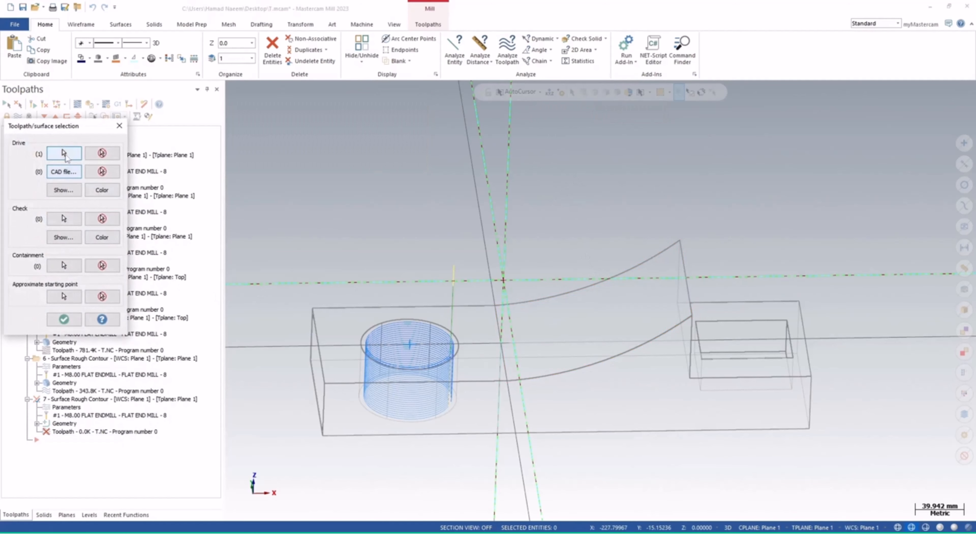
Set the edge loop of the curved face as the containment boundary and accept the geometry selection
{"action": "left_click", "coordinate": [65, 265]}
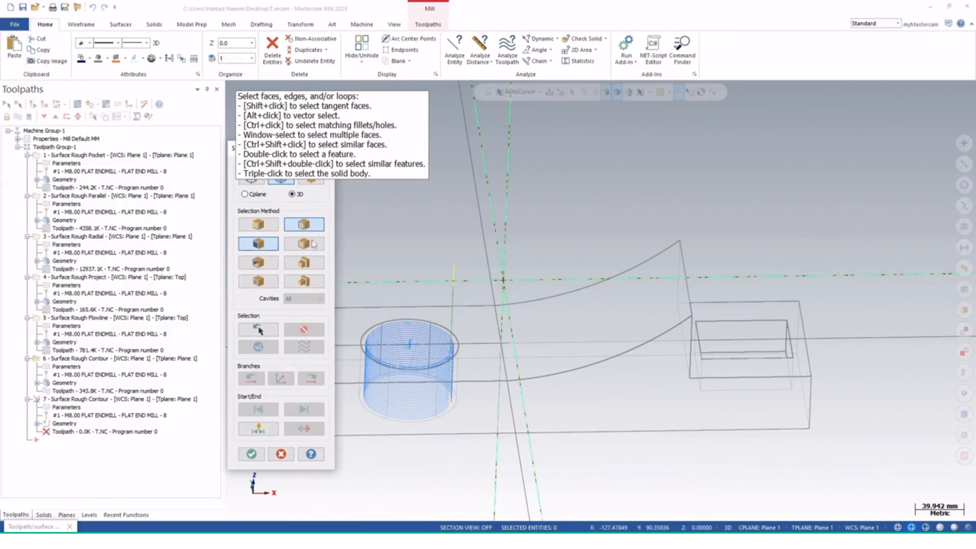
{"action": "left_click", "coordinate": [586, 366]}
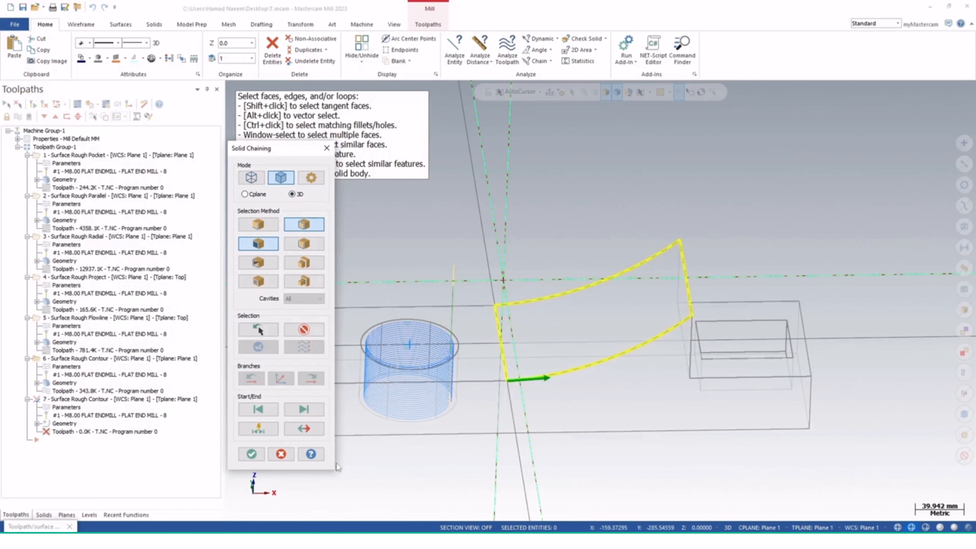
{"action": "left_click", "coordinate": [252, 454]}
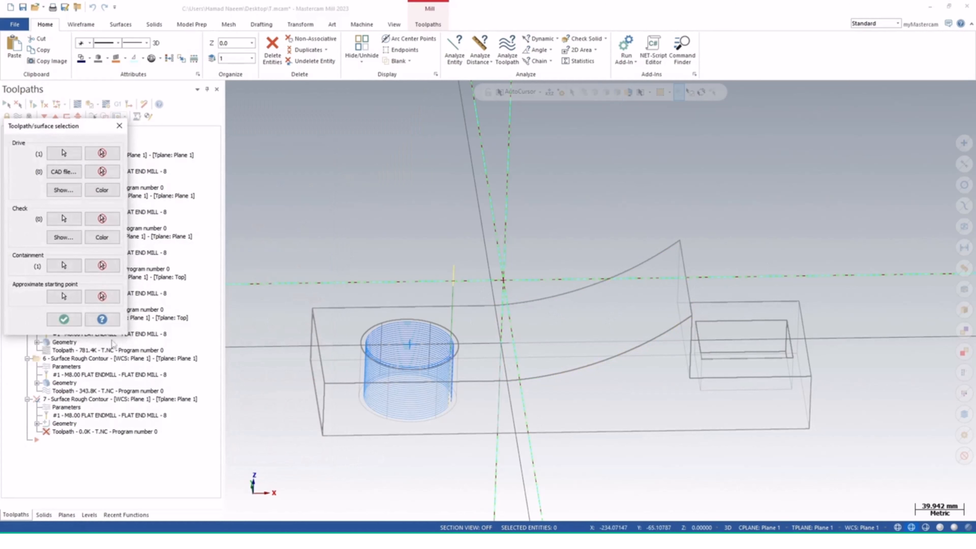
{"action": "left_click", "coordinate": [63, 319]}
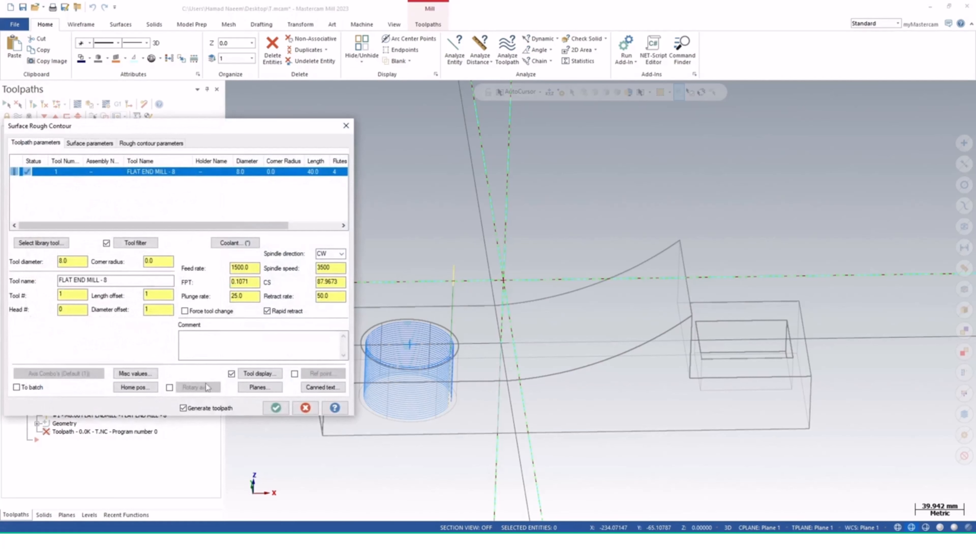
Review the surface and rough contour parameters of the curved-face operation and generate its toolpath
{"action": "left_click", "coordinate": [96, 143]}
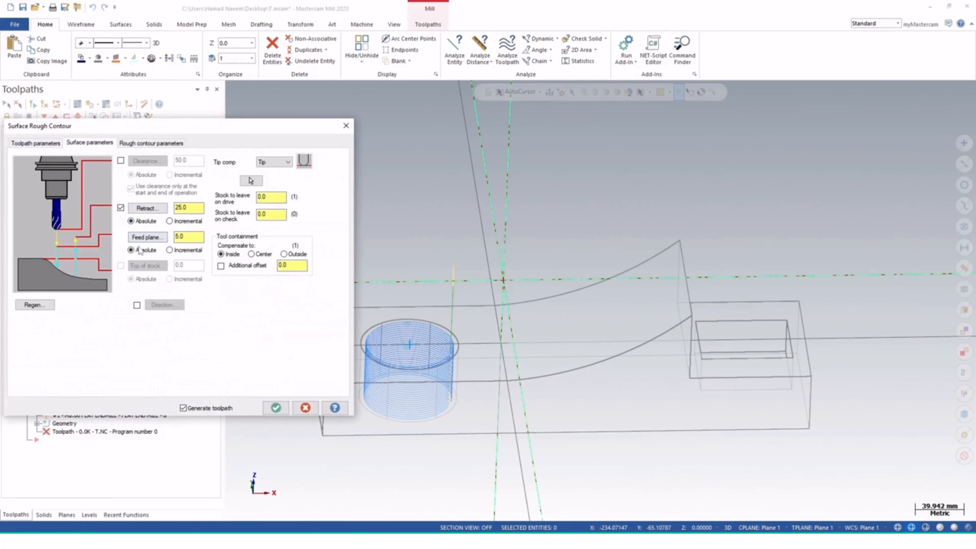
{"action": "left_click", "coordinate": [151, 144]}
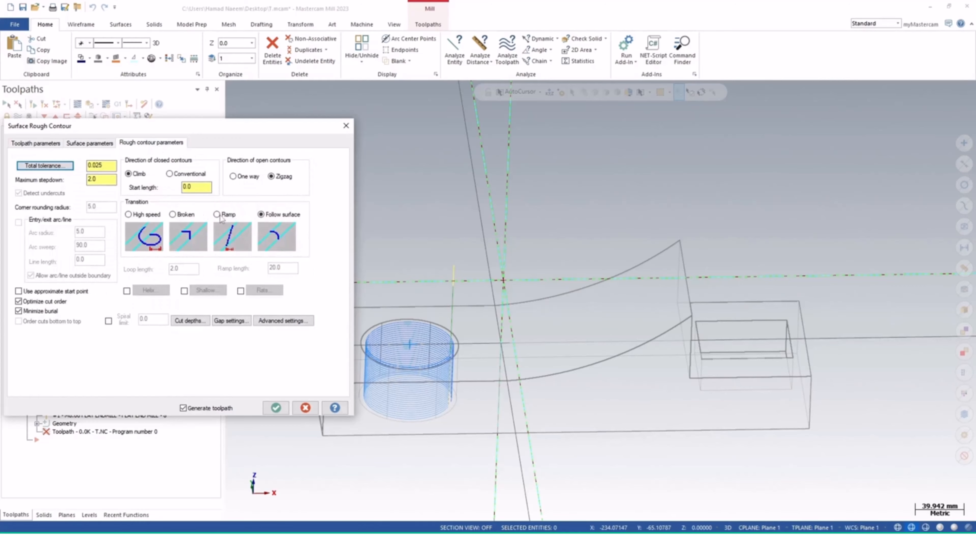
{"action": "left_click", "coordinate": [276, 407]}
Examine the contour toolpath passes and retract moves over the curved face from several angles
{"action": "middle_click_drag", "start_coordinate": [568, 369], "coordinate": [599, 316]}
{"action": "mouse_move", "coordinate": [641, 345]}
{"action": "middle_mouse_down"}
{"action": "mouse_move", "coordinate": [661, 329]}
{"action": "mouse_move", "coordinate": [675, 338]}
{"action": "mouse_move", "coordinate": [667, 340]}
{"action": "middle_mouse_up"}
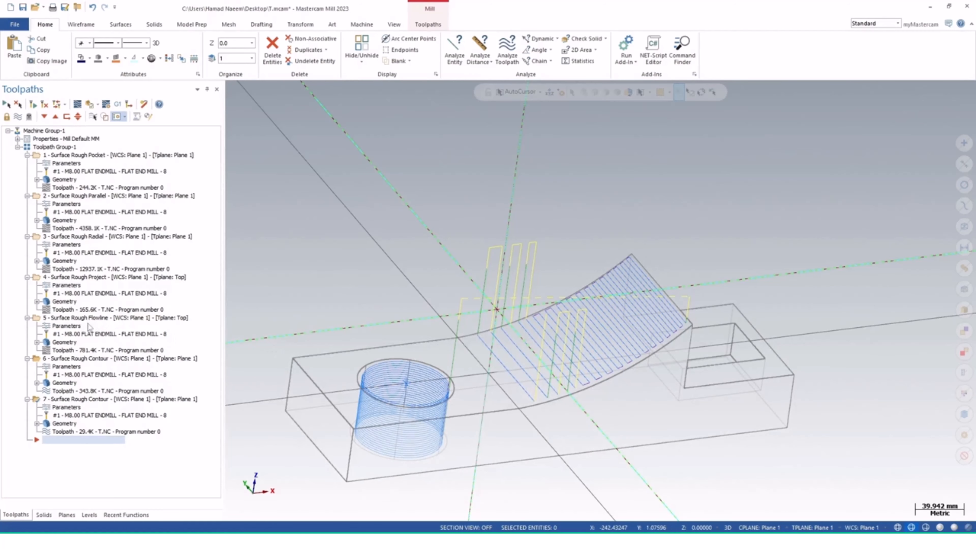
{"action": "mouse_move", "coordinate": [617, 368]}
{"action": "middle_mouse_down"}
{"action": "mouse_move", "coordinate": [568, 362]}
{"action": "mouse_move", "coordinate": [628, 340]}
{"action": "middle_mouse_up"}
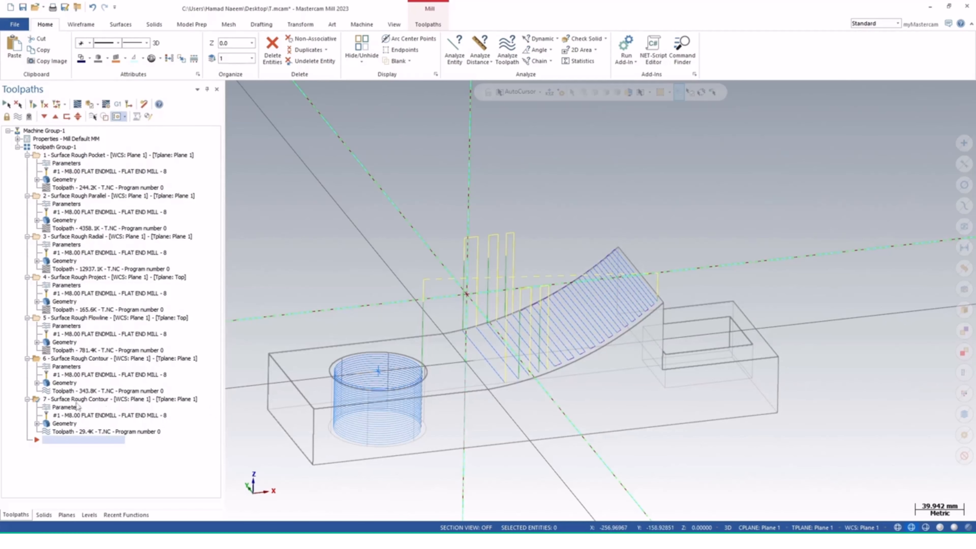
{"action": "scroll", "coordinate": [619, 309], "scroll_direction": "up", "scroll_amount": 1}
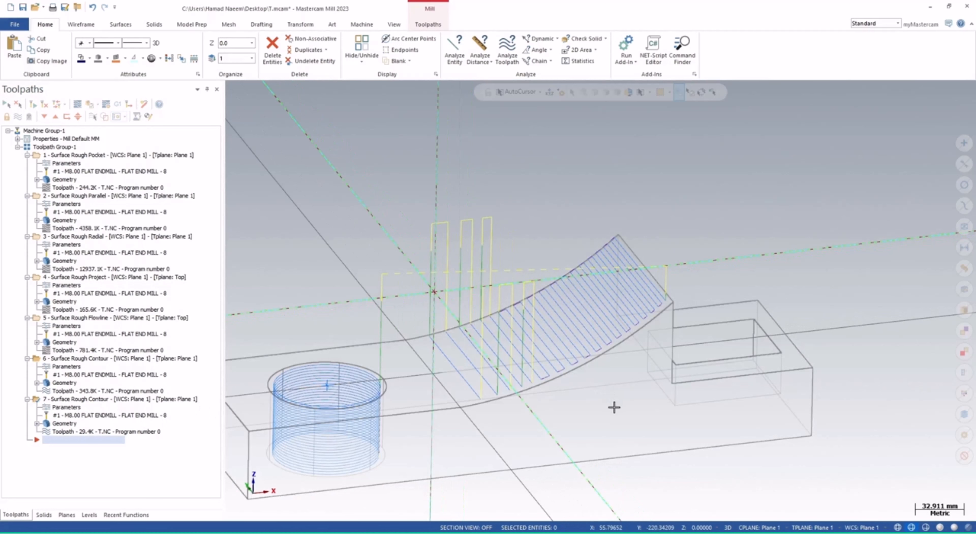
{"action": "middle_click_drag", "start_coordinate": [614, 407], "coordinate": [686, 384]}
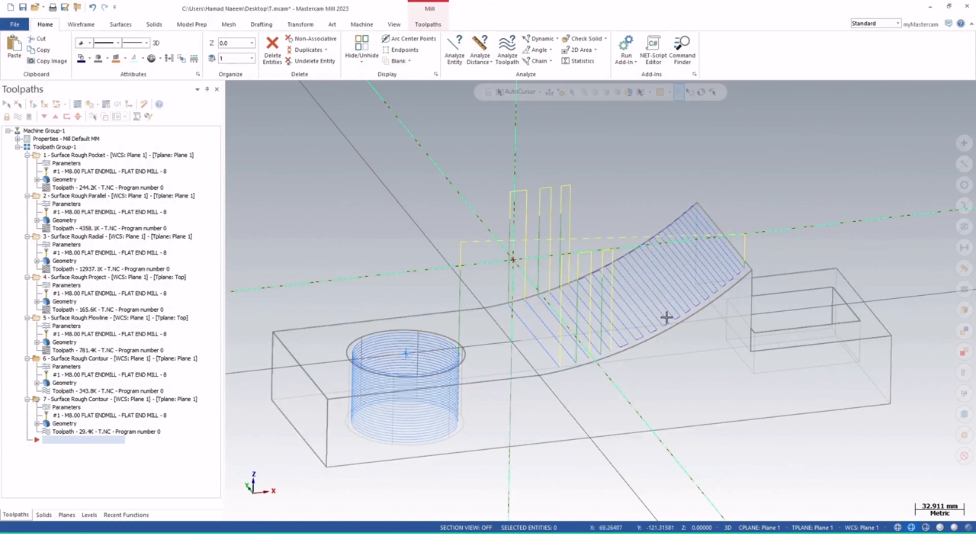
{"action": "middle_click_drag", "start_coordinate": [667, 318], "coordinate": [686, 284]}
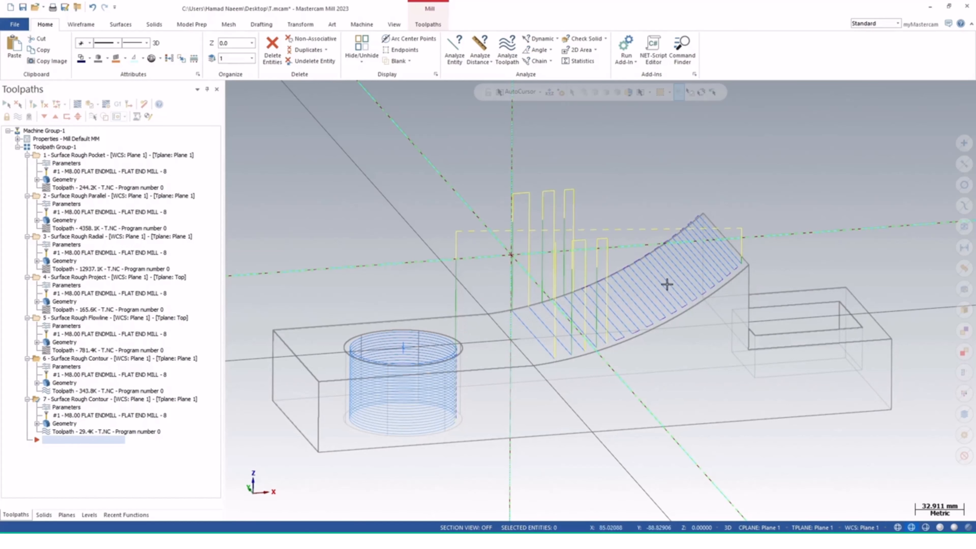
{"action": "mouse_move", "coordinate": [630, 322]}
{"action": "middle_mouse_down"}
{"action": "mouse_move", "coordinate": [621, 312]}
{"action": "mouse_move", "coordinate": [614, 323]}
{"action": "middle_mouse_up"}
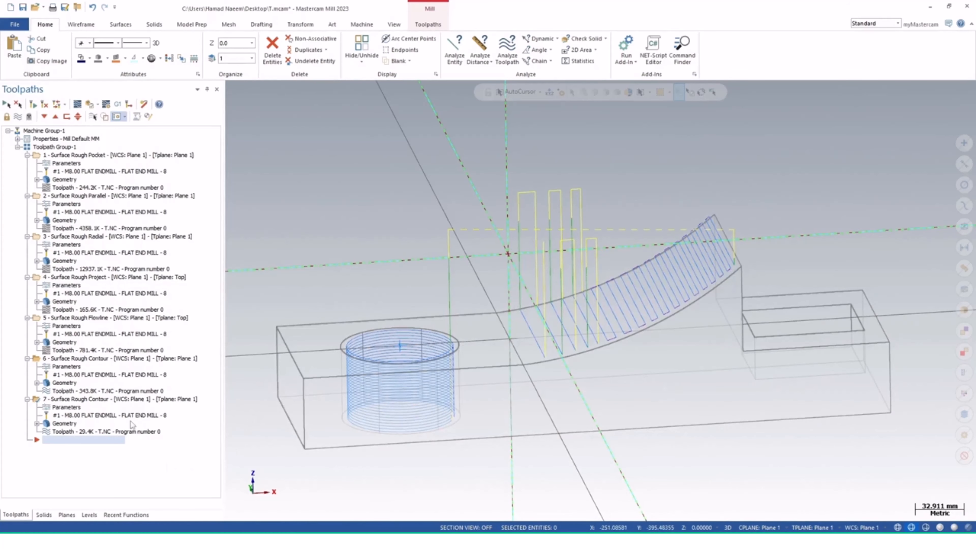
{"action": "right_click", "coordinate": [112, 457]}
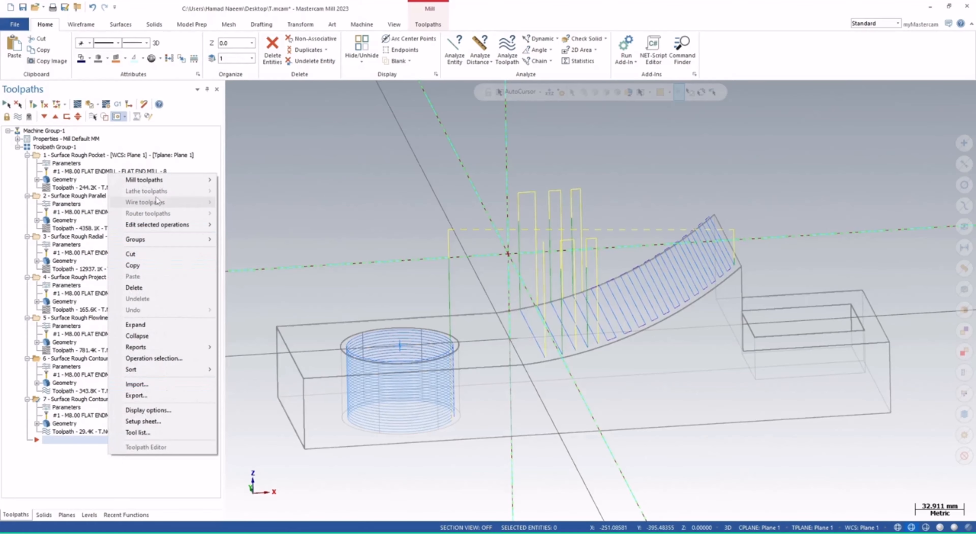
{"action": "mouse_move", "coordinate": [158, 184]}
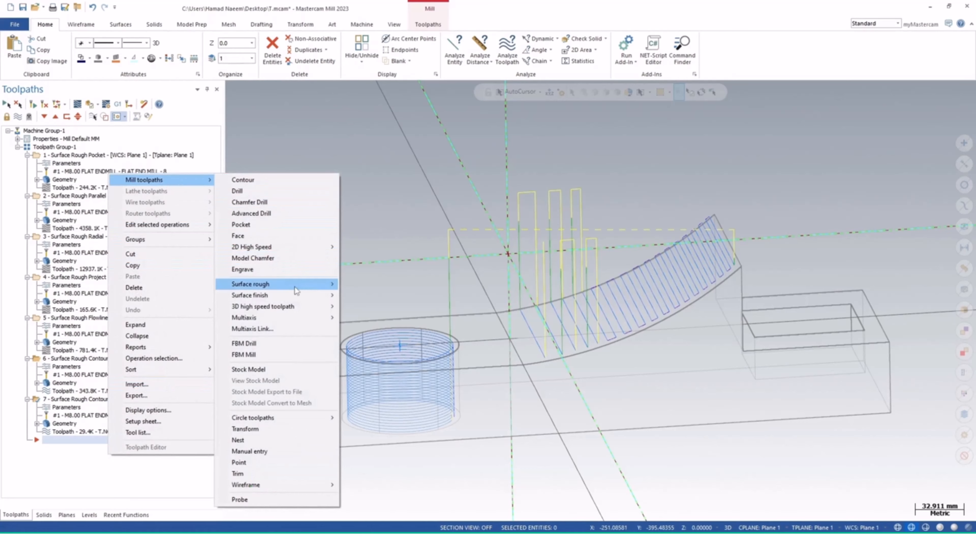
{"action": "mouse_move", "coordinate": [294, 286]}
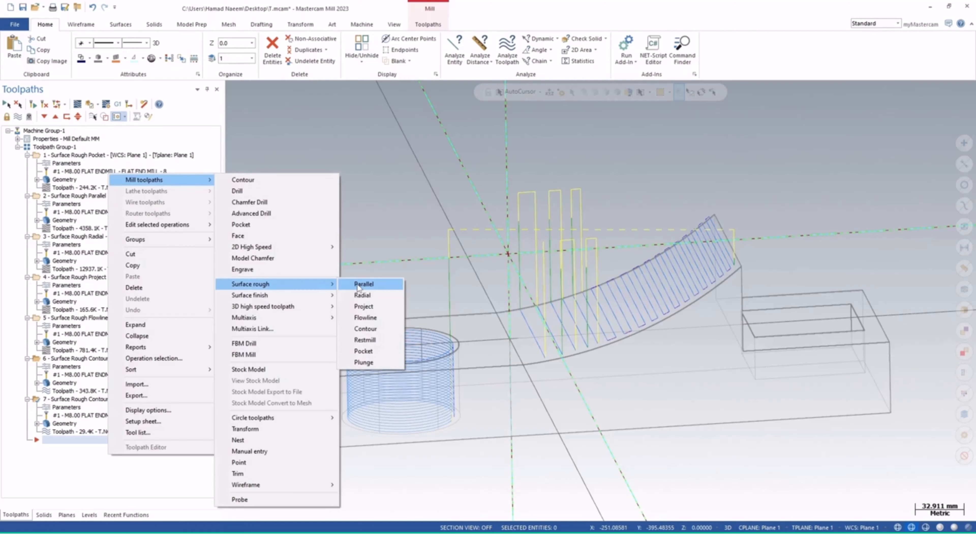
{"action": "left_click", "coordinate": [380, 342]}
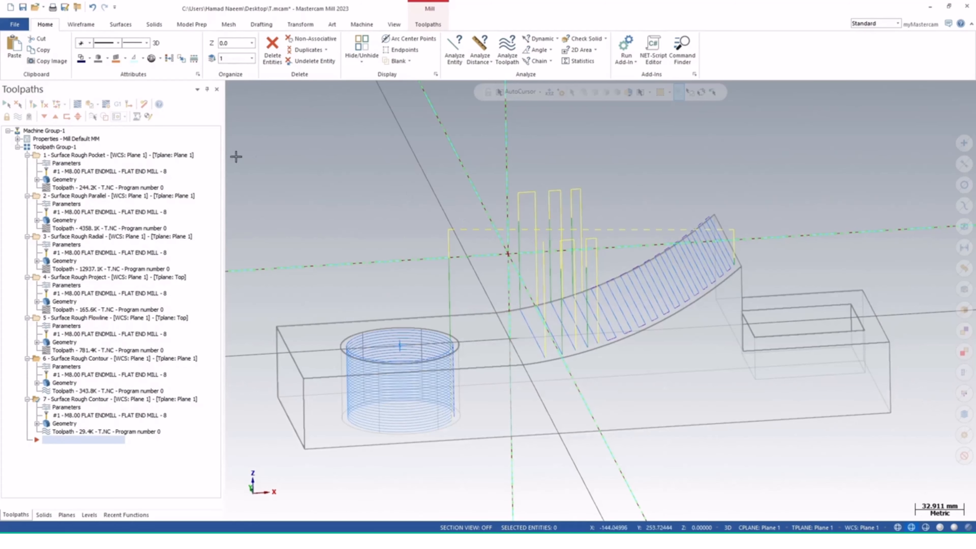
Set the stock to leave on drive to 1.0 in the Surface Rough Pocket operation and regenerate its toolpath
{"action": "left_click", "coordinate": [124, 157]}
{"action": "left_click", "coordinate": [66, 164]}
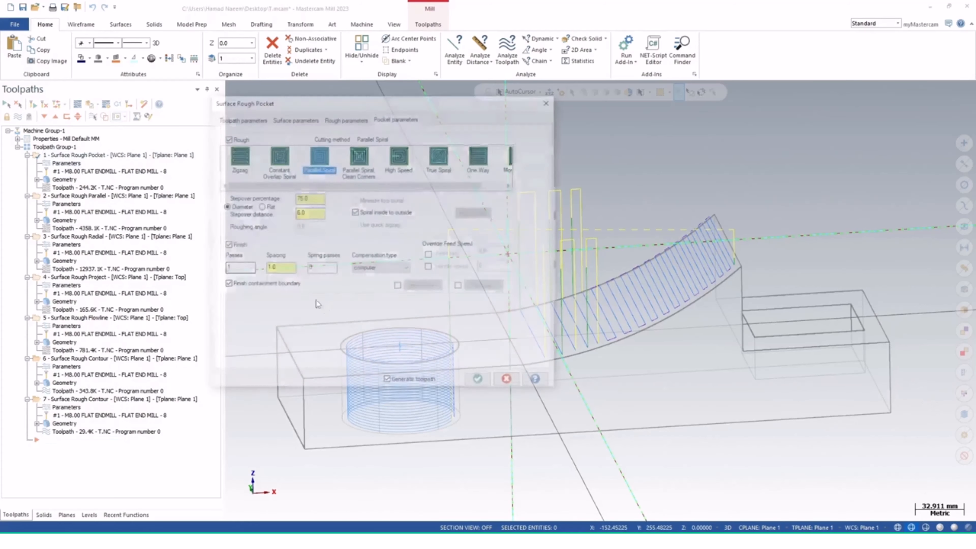
{"action": "left_click", "coordinate": [283, 117]}
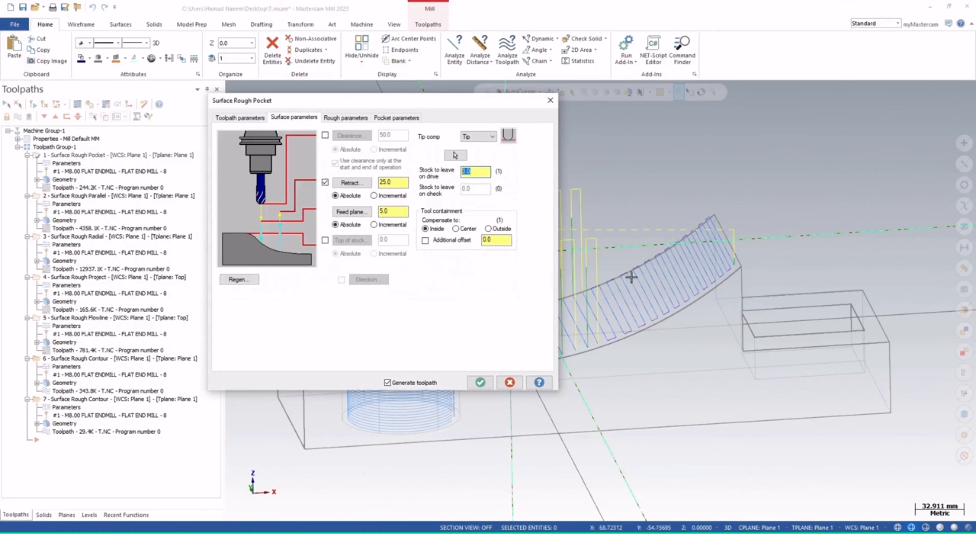
{"action": "mouse_move", "coordinate": [806, 333]}
{"action": "middle_mouse_down"}
{"action": "mouse_move", "coordinate": [804, 381]}
{"action": "mouse_move", "coordinate": [784, 353]}
{"action": "mouse_move", "coordinate": [794, 341]}
{"action": "middle_mouse_up"}
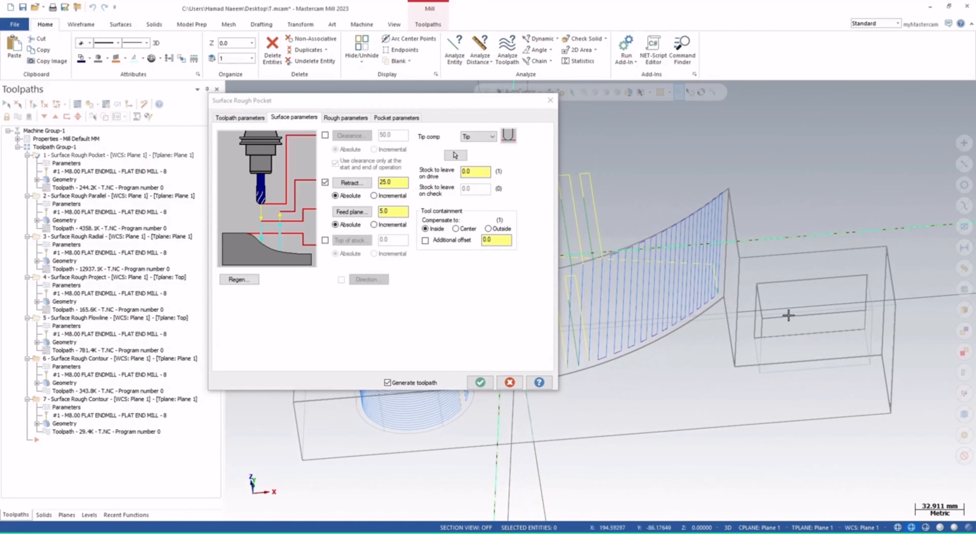
{"action": "double_click", "coordinate": [467, 172]}
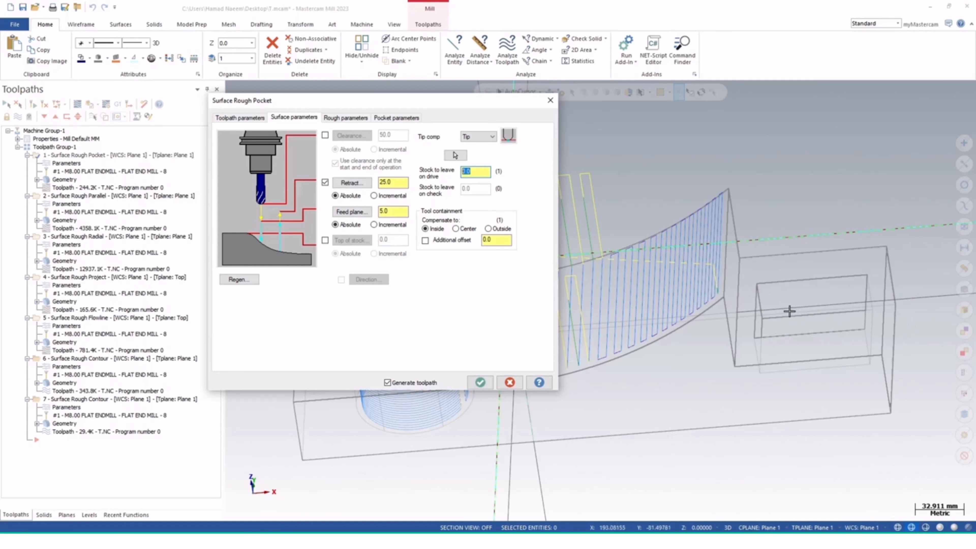
{"action": "middle_click_drag", "start_coordinate": [777, 313], "coordinate": [788, 366]}
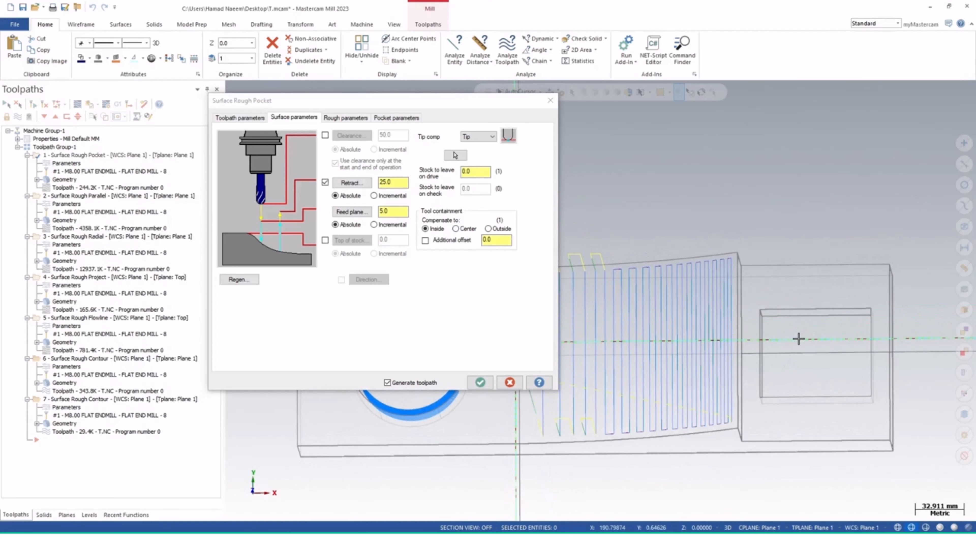
{"action": "left_click", "coordinate": [486, 181]}
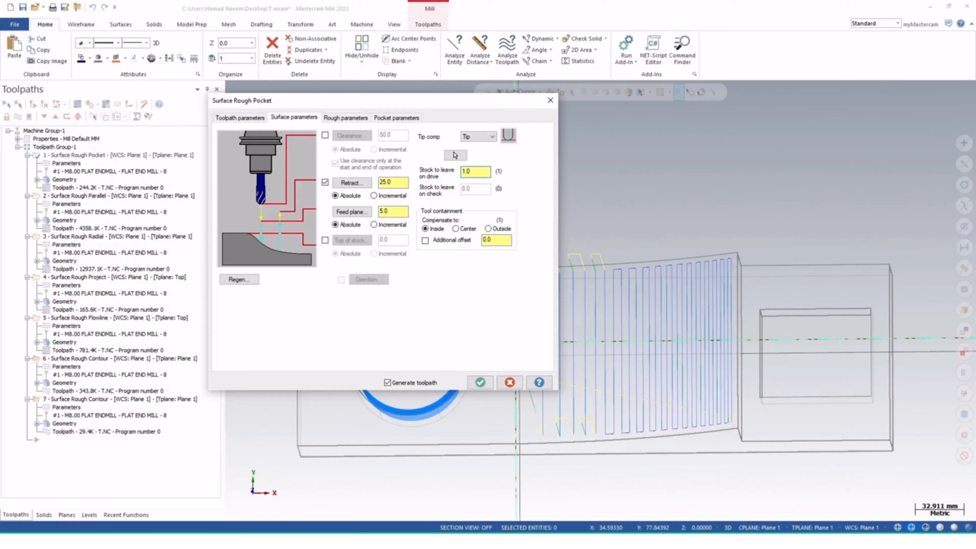
{"action": "left_click", "coordinate": [480, 382]}
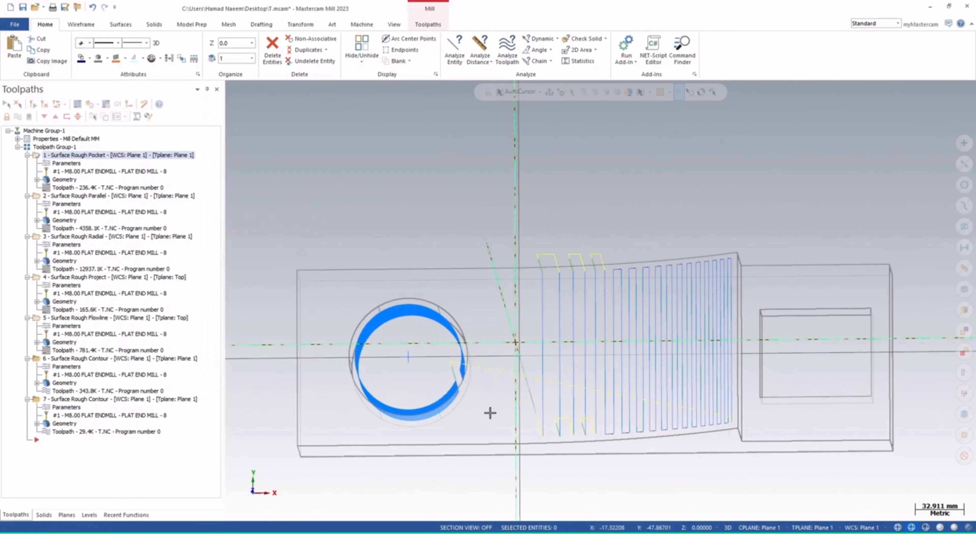
Show the rough pocket toolpath and examine its passes against the rectangular pocket's floor and walls from the side and at an angle
{"action": "middle_click_drag", "start_coordinate": [785, 360], "coordinate": [785, 301]}
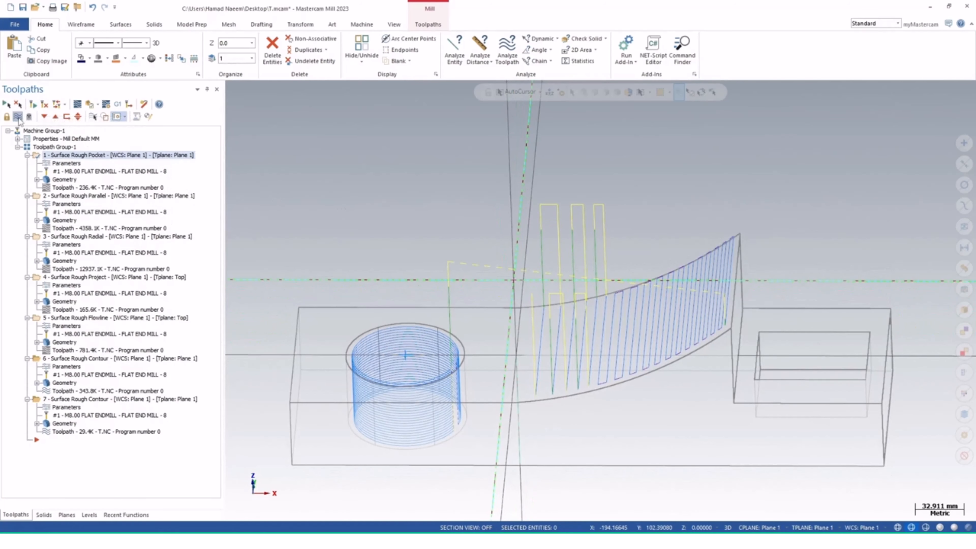
{"action": "middle_click_drag", "start_coordinate": [743, 476], "coordinate": [778, 403]}
{"action": "scroll", "coordinate": [778, 402], "scroll_direction": "up", "scroll_amount": 8}
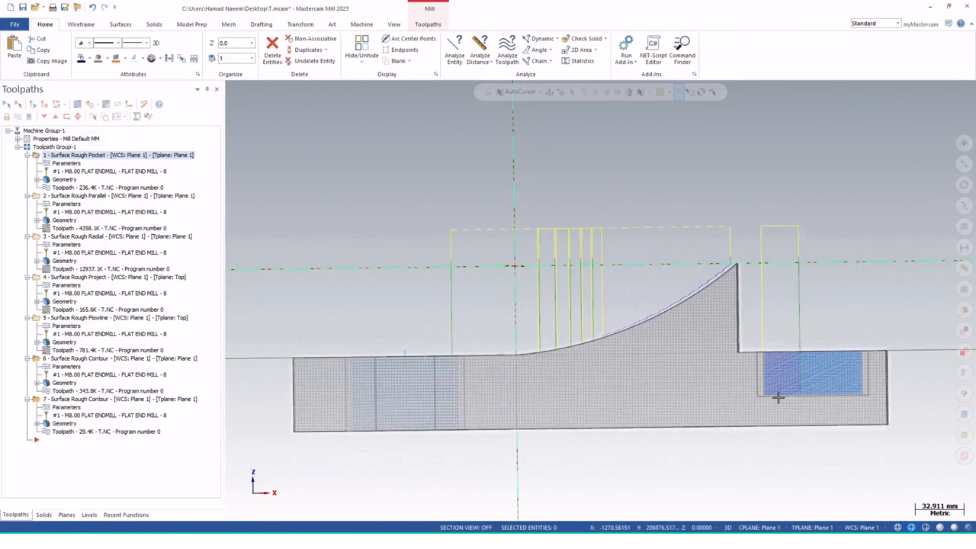
{"action": "scroll", "coordinate": [753, 400], "scroll_direction": "up", "scroll_amount": 2}
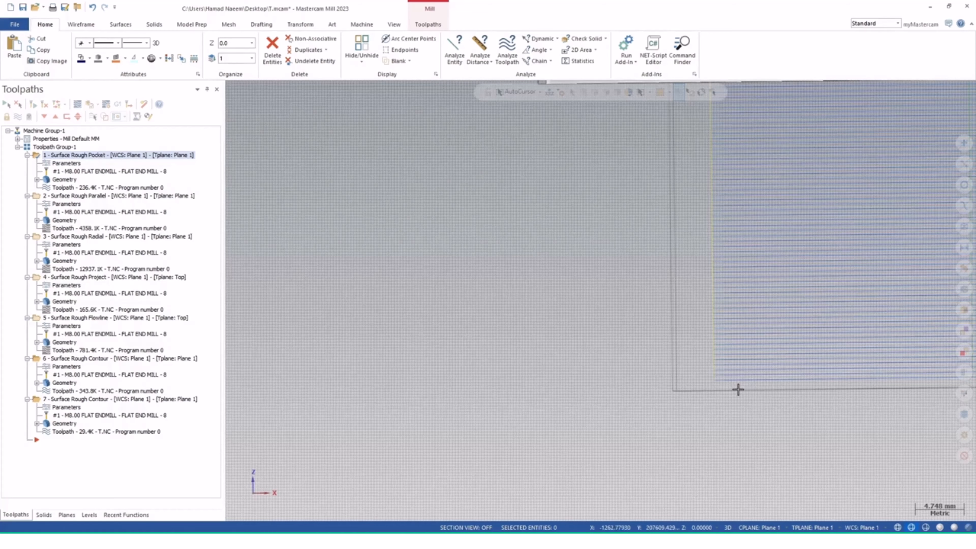
{"action": "key", "text": "Right"}
{"action": "key", "text": "Right"}
{"action": "key", "text": "Right"}
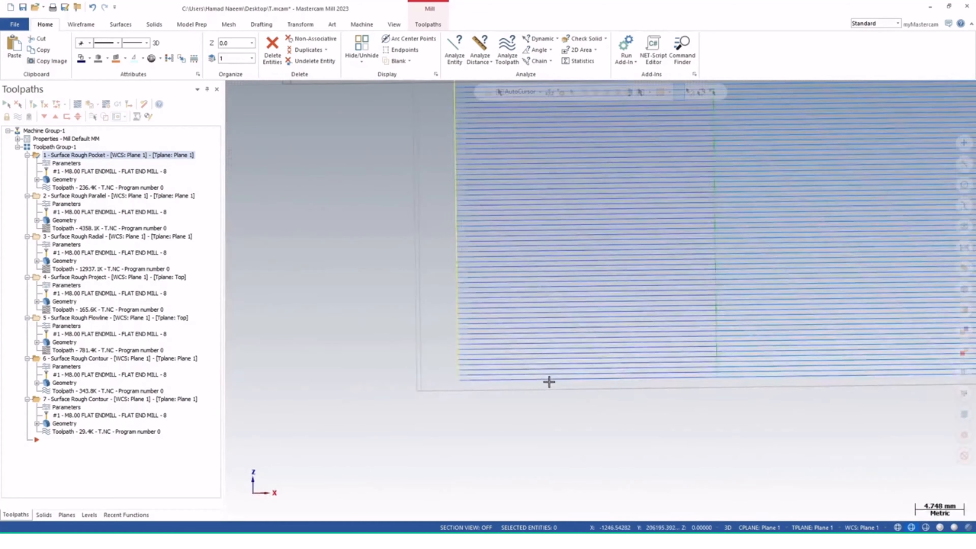
{"action": "scroll", "coordinate": [556, 383], "scroll_direction": "down", "scroll_amount": 2}
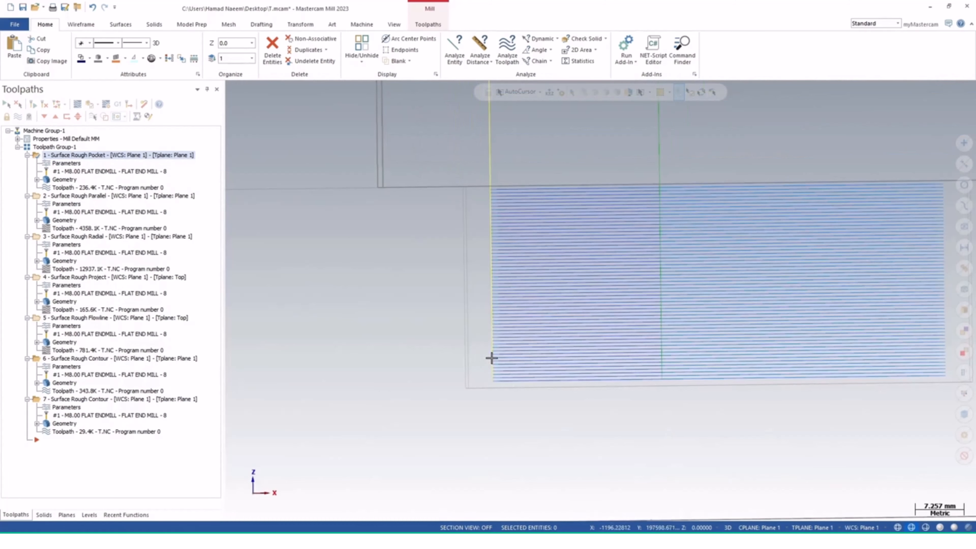
{"action": "middle_click_drag", "start_coordinate": [628, 349], "coordinate": [621, 406]}
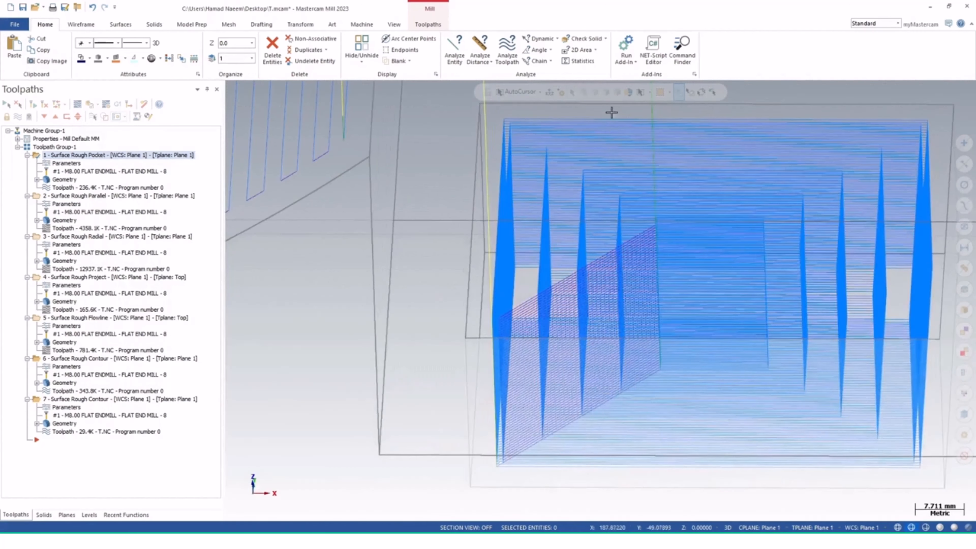
{"action": "middle_click_drag", "start_coordinate": [619, 119], "coordinate": [774, 448]}
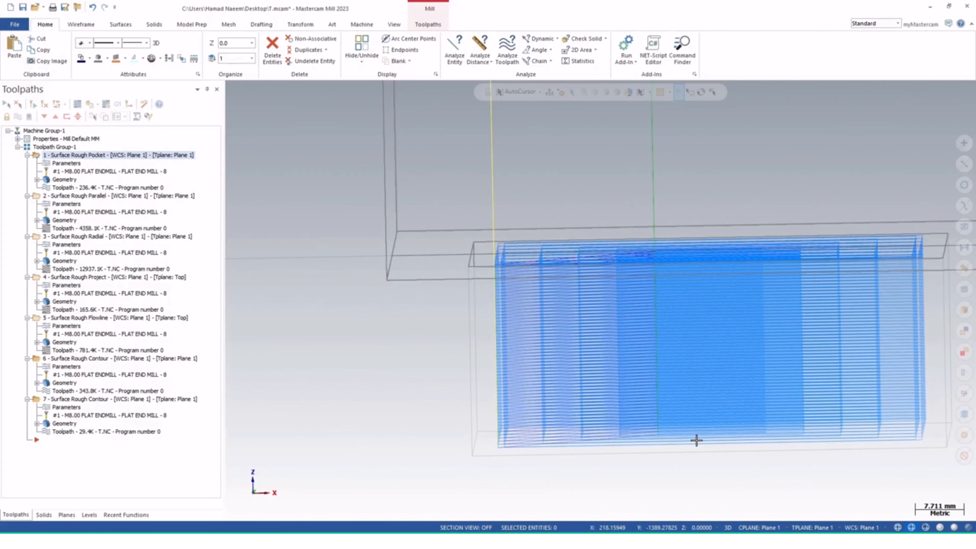
Create a Surface Rough Restmill operation with the rectangular pocket's floor face as its drive surface
{"action": "right_click", "coordinate": [90, 459]}
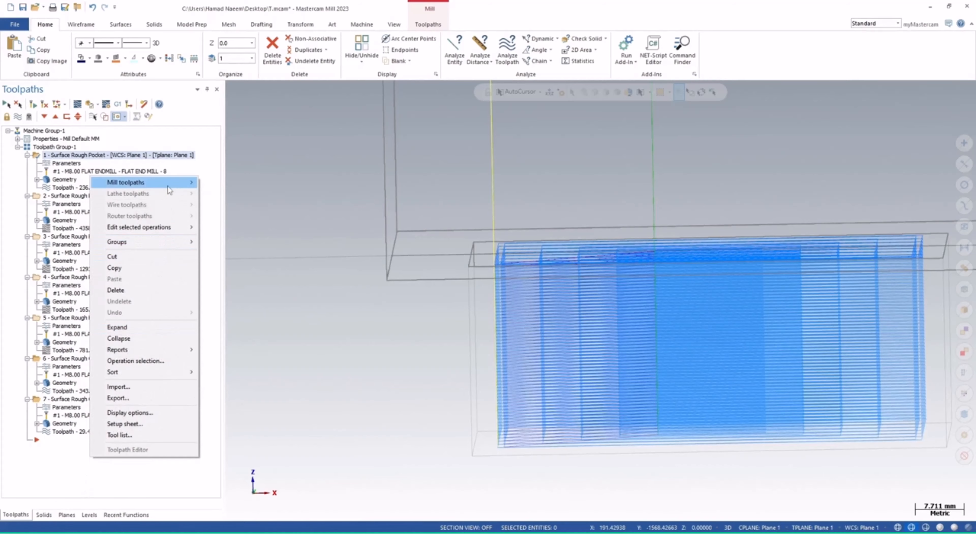
{"action": "mouse_move", "coordinate": [130, 183]}
{"action": "mouse_move", "coordinate": [280, 290]}
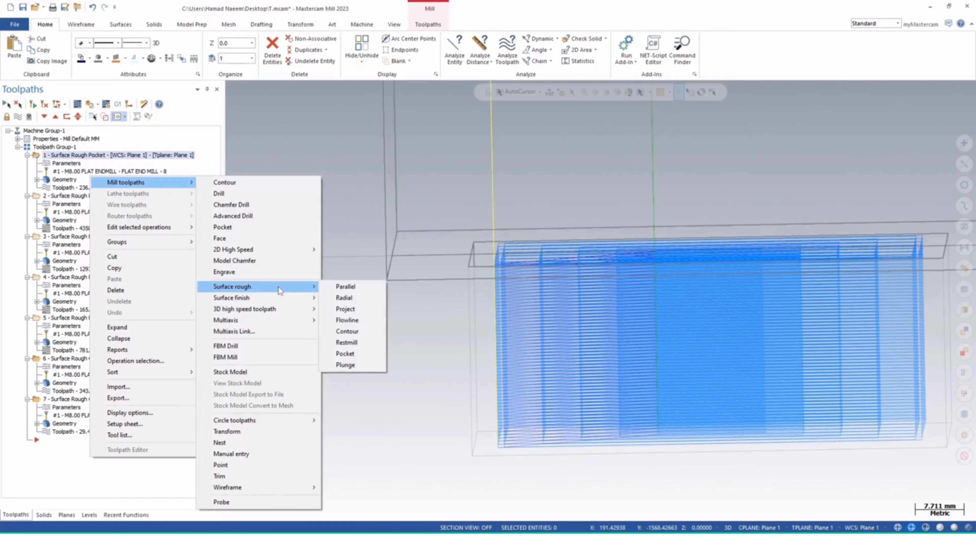
{"action": "left_click", "coordinate": [351, 343]}
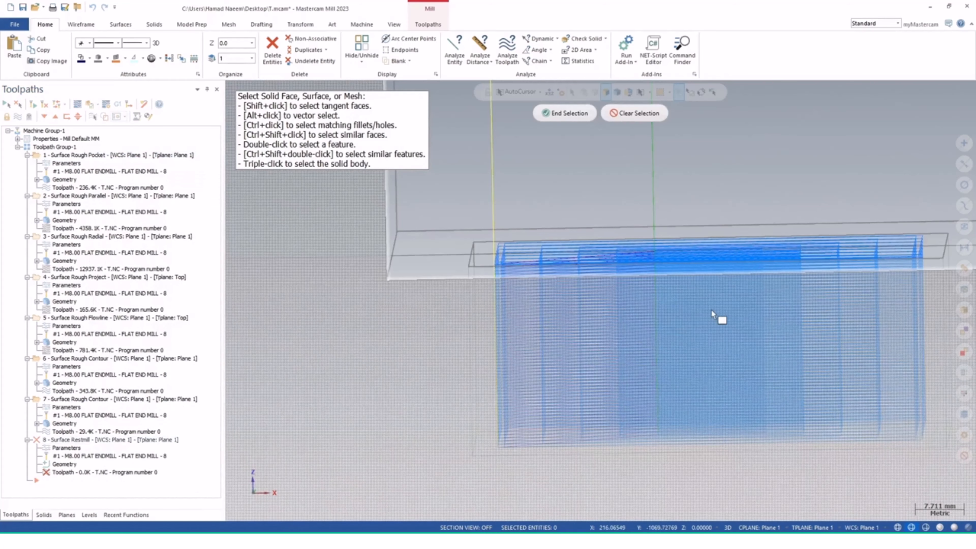
{"action": "middle_click_drag", "start_coordinate": [711, 311], "coordinate": [707, 356]}
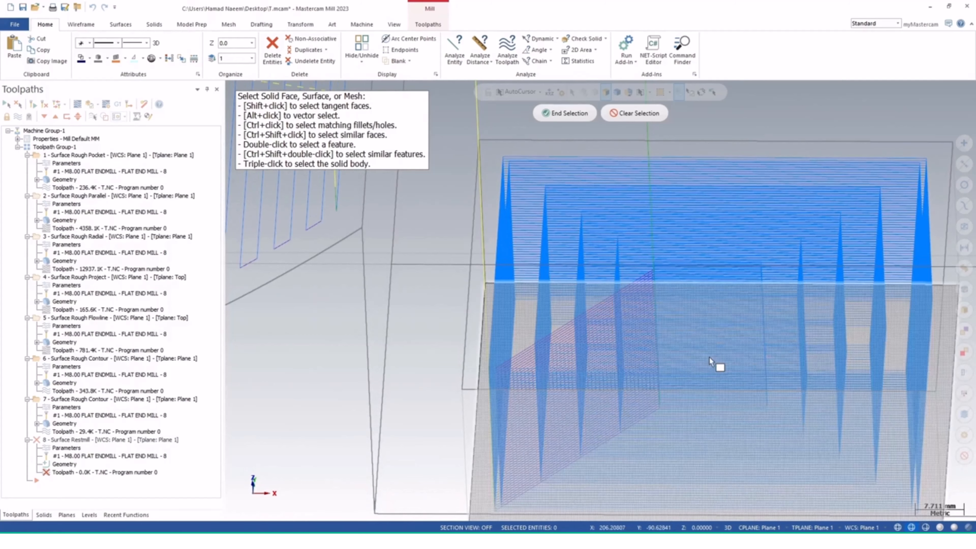
{"action": "scroll", "coordinate": [599, 325], "scroll_direction": "down", "scroll_amount": 5}
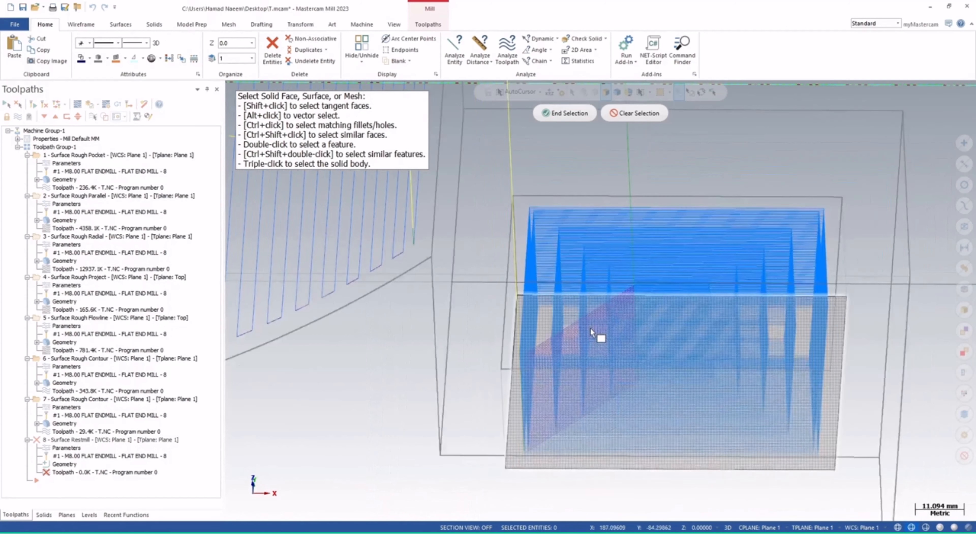
{"action": "middle_click_drag", "start_coordinate": [591, 356], "coordinate": [587, 200]}
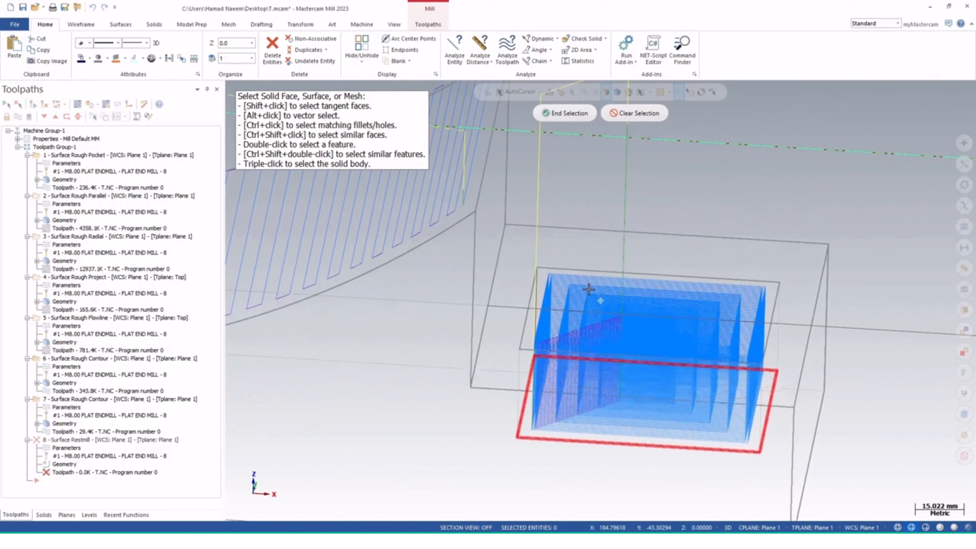
{"action": "left_click", "coordinate": [570, 118]}
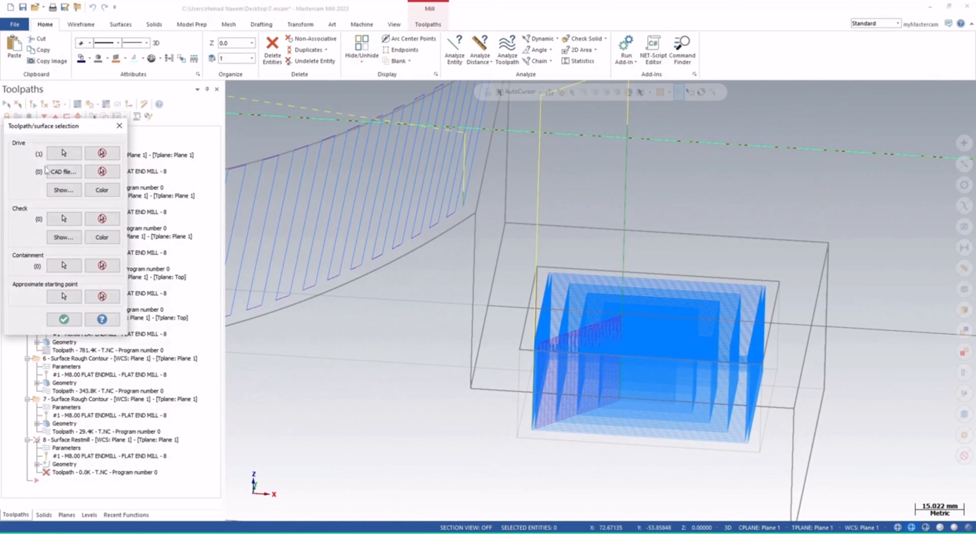
Set the upper edge loop of the rectangular pocket as the containment boundary and accept the geometry selection
{"action": "left_click", "coordinate": [64, 265]}
{"action": "left_click", "coordinate": [561, 269]}
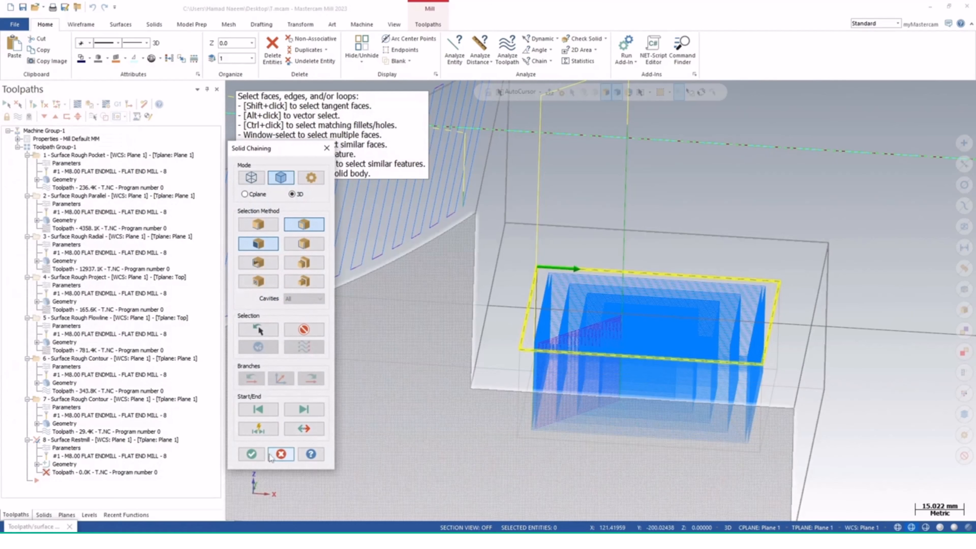
{"action": "left_click", "coordinate": [258, 456]}
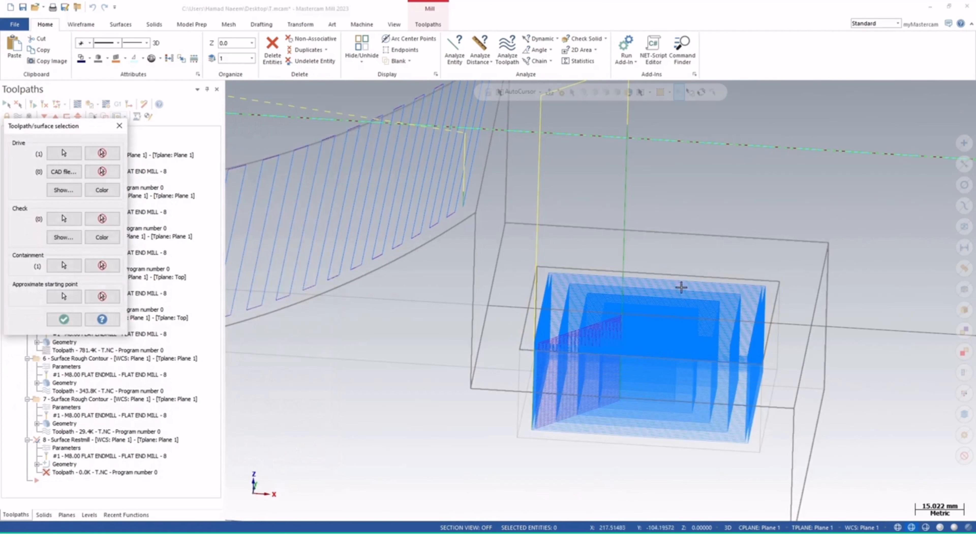
{"action": "left_click", "coordinate": [69, 322]}
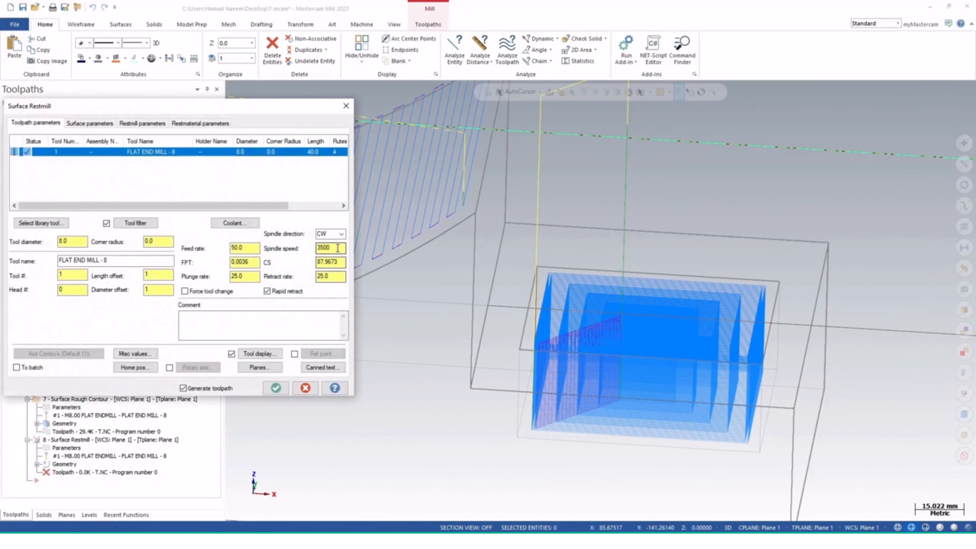
Set the restmill feed rate to 1500, with absolute retract and feed plane heights and tool containment compensated to the inside
{"action": "double_click", "coordinate": [337, 248]}
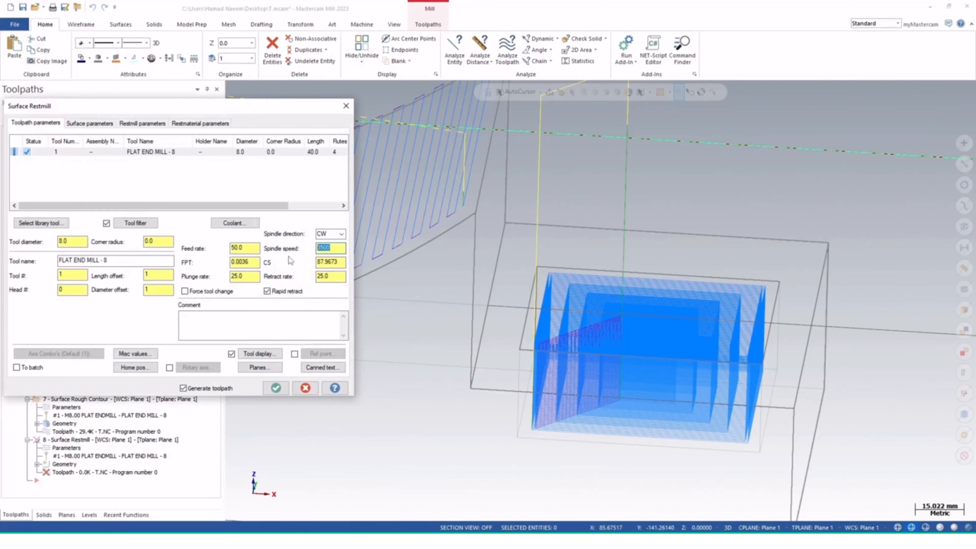
{"action": "double_click", "coordinate": [241, 248]}
{"action": "type", "text": "1500"}
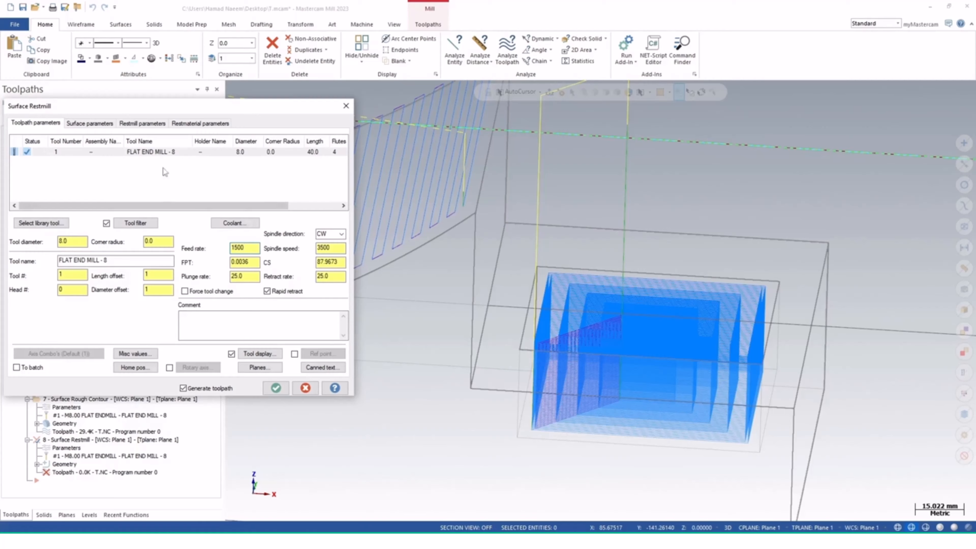
{"action": "left_click", "coordinate": [97, 123]}
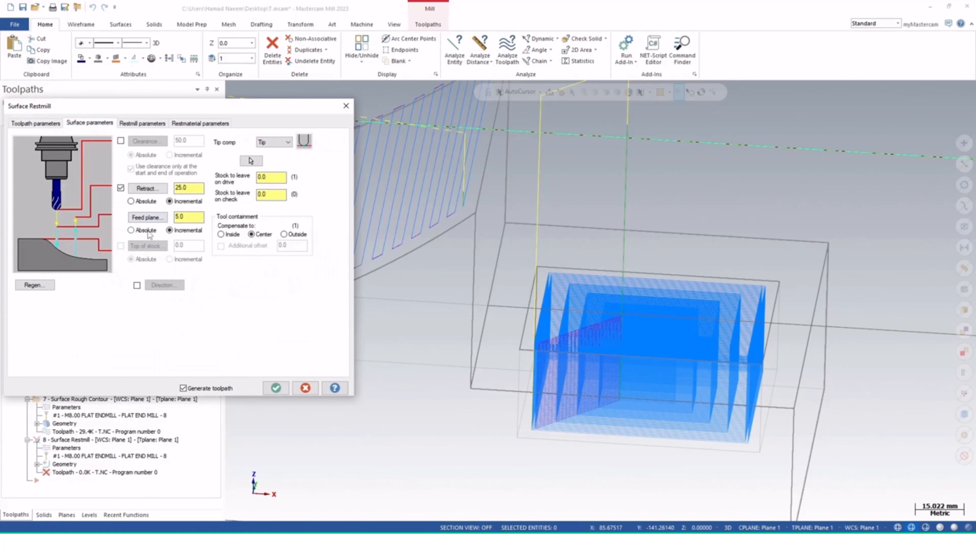
{"action": "left_click", "coordinate": [137, 203]}
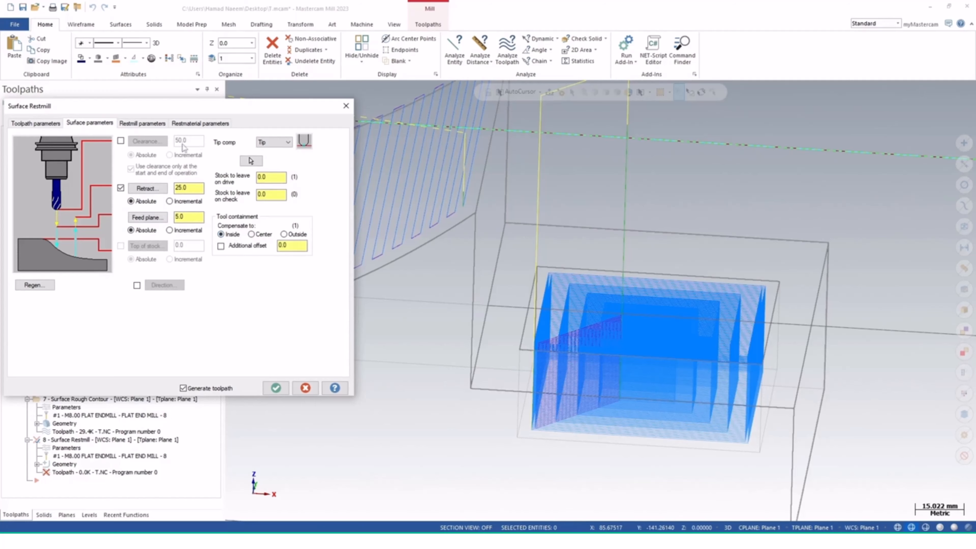
Set the restmill maximum stepdown to 0.5 and stepover to 4, with the Follow surface transition
{"action": "left_click", "coordinate": [142, 124]}
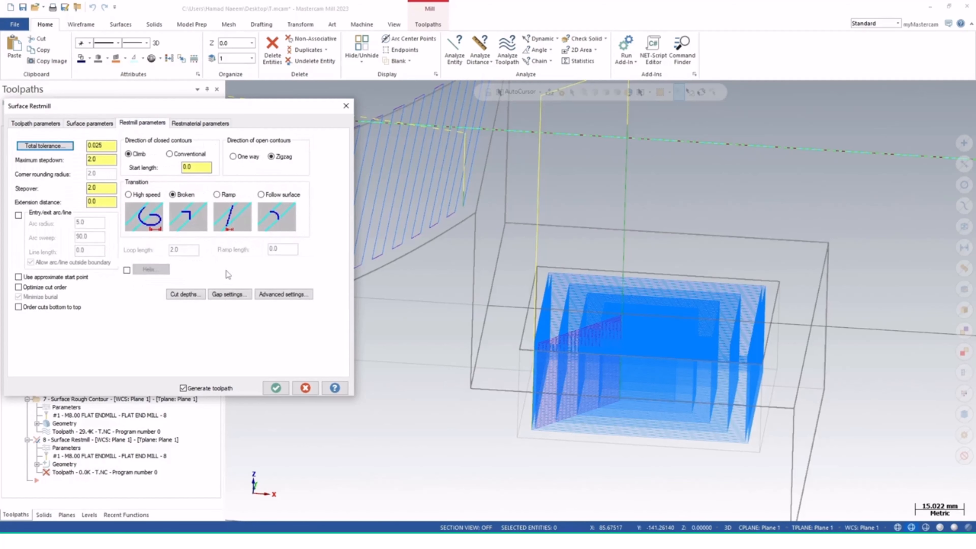
{"action": "double_click", "coordinate": [112, 158]}
{"action": "type", "text": "0.5"}
{"action": "key", "text": "Tab"}
{"action": "type", "text": "4"}
{"action": "left_click", "coordinate": [261, 195]}
Compute the remaining stock from one other operation using its regen file, and generate the restmill toolpath
{"action": "left_click", "coordinate": [186, 126]}
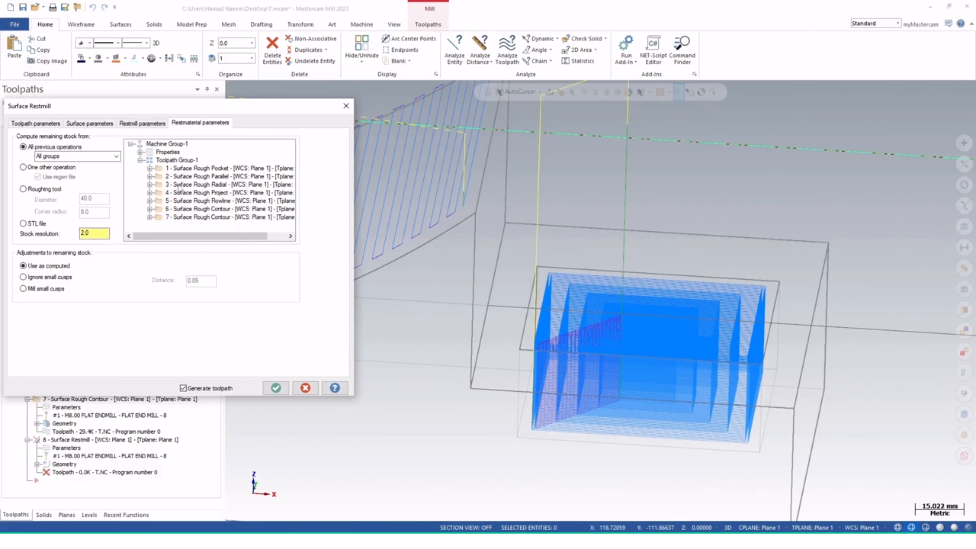
{"action": "left_click", "coordinate": [116, 157]}
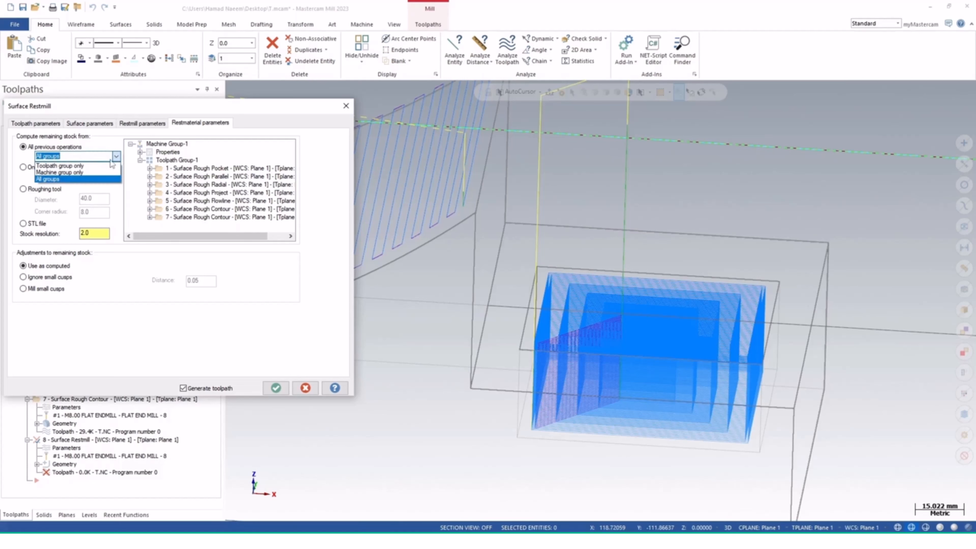
{"action": "left_click", "coordinate": [96, 172]}
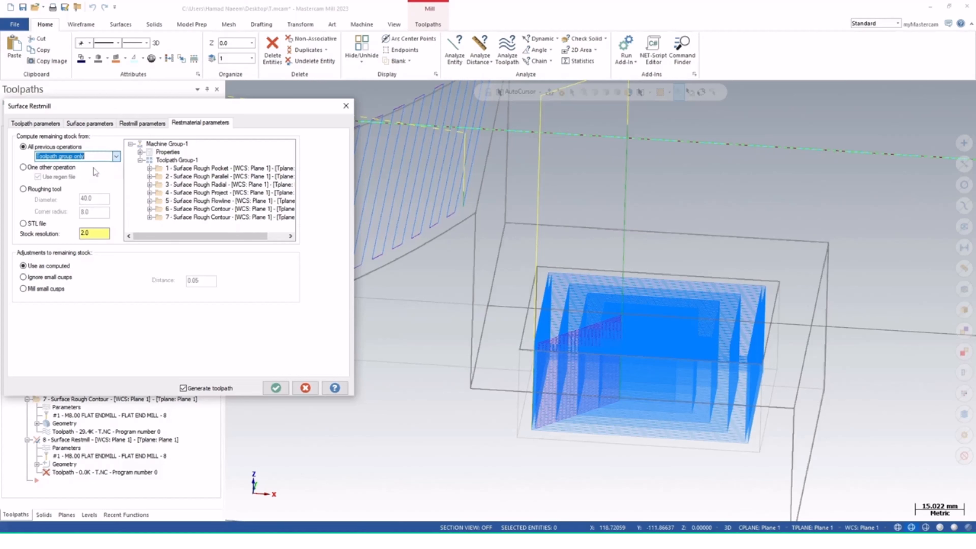
{"action": "left_click", "coordinate": [116, 157]}
{"action": "left_click", "coordinate": [87, 181]}
{"action": "left_click", "coordinate": [35, 170]}
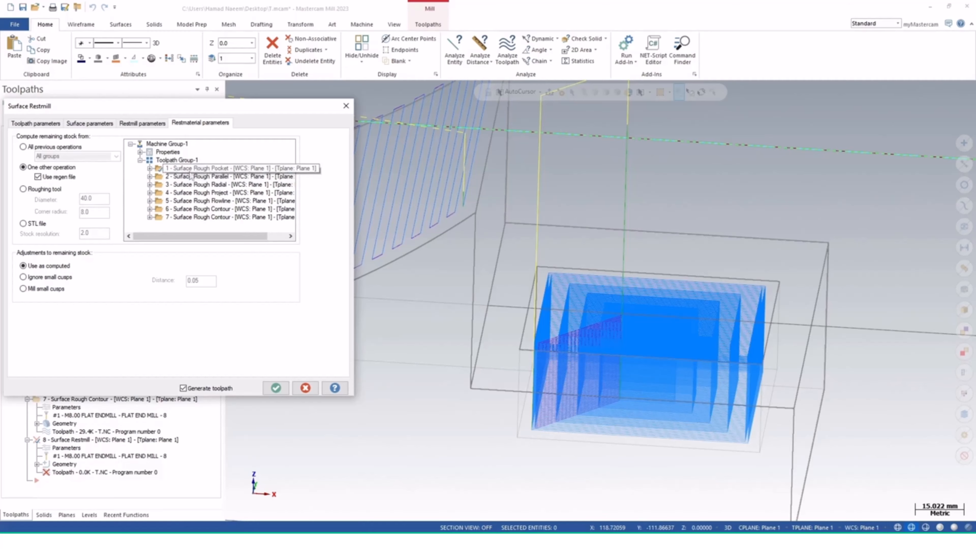
{"action": "left_click", "coordinate": [281, 393]}
Hide the rough pocket toolpath to isolate the restmill passes at the pocket floor in a close side view
{"action": "mouse_move", "coordinate": [557, 427]}
{"action": "middle_mouse_down"}
{"action": "mouse_move", "coordinate": [572, 399]}
{"action": "mouse_move", "coordinate": [547, 401]}
{"action": "mouse_move", "coordinate": [553, 408]}
{"action": "middle_mouse_up"}
{"action": "scroll", "coordinate": [573, 398], "scroll_direction": "up", "scroll_amount": 7}
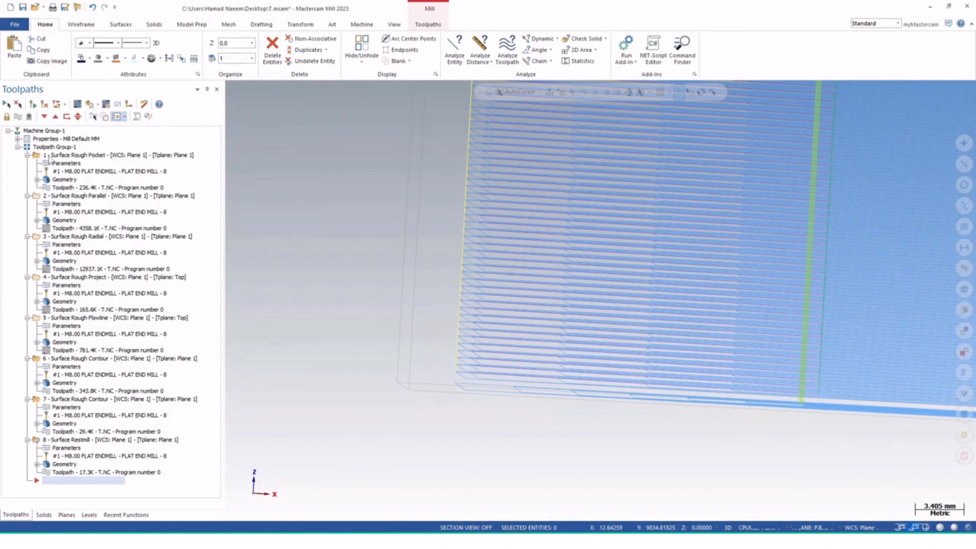
{"action": "left_click", "coordinate": [49, 156]}
{"action": "left_click", "coordinate": [17, 116]}
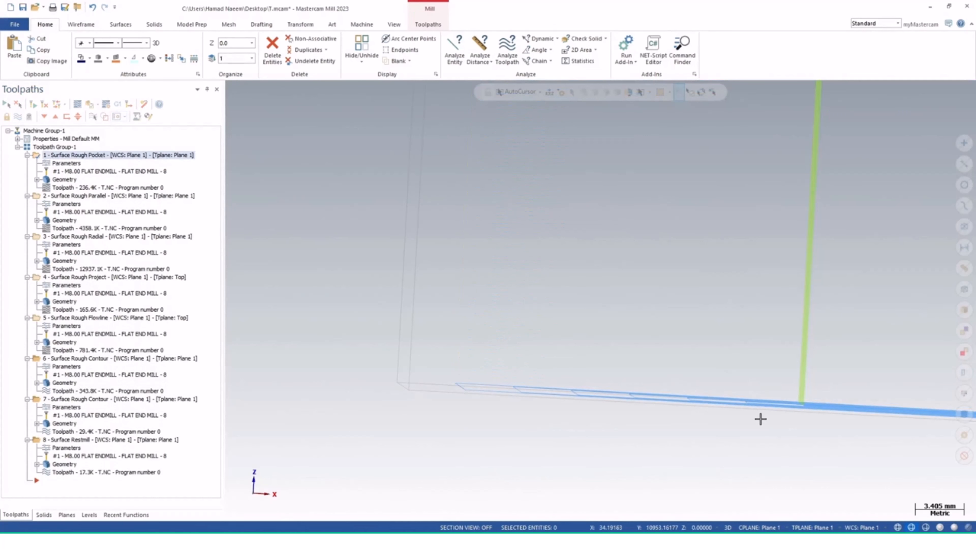
Examine the restmill passes at the pocket floor from wider and angled views
{"action": "scroll", "coordinate": [761, 421], "scroll_direction": "down", "scroll_amount": 3}
{"action": "scroll", "coordinate": [789, 452], "scroll_direction": "down", "scroll_amount": 1}
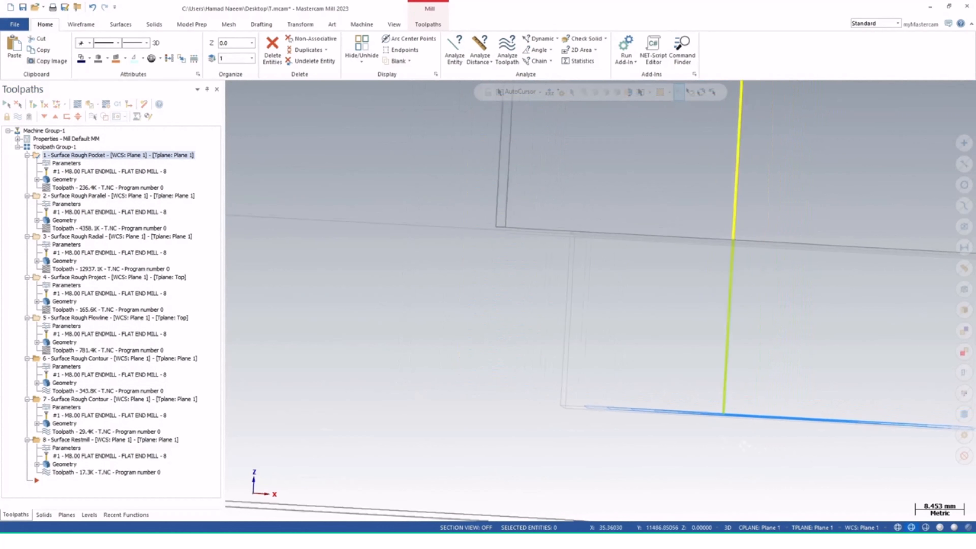
{"action": "scroll", "coordinate": [545, 397], "scroll_direction": "down", "scroll_amount": 4}
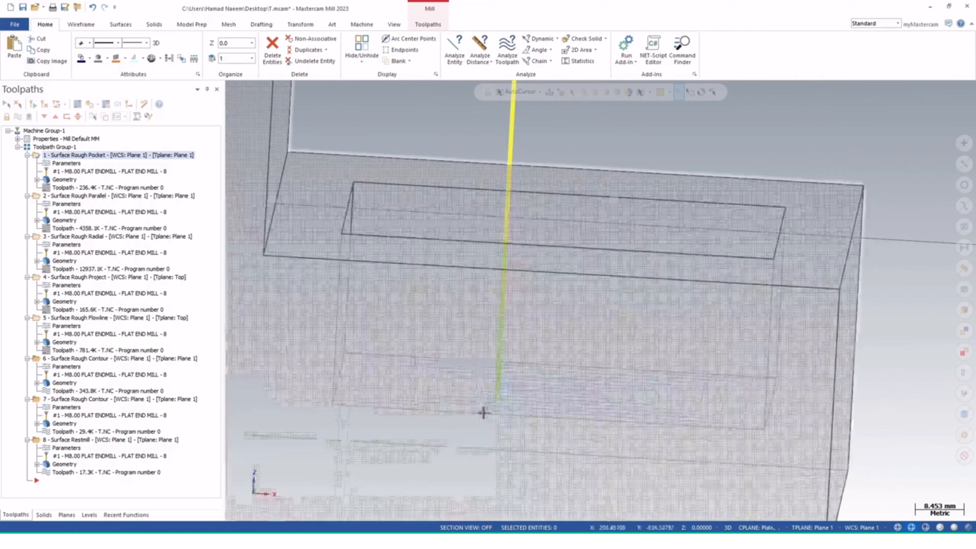
{"action": "scroll", "coordinate": [493, 392], "scroll_direction": "up", "scroll_amount": 3}
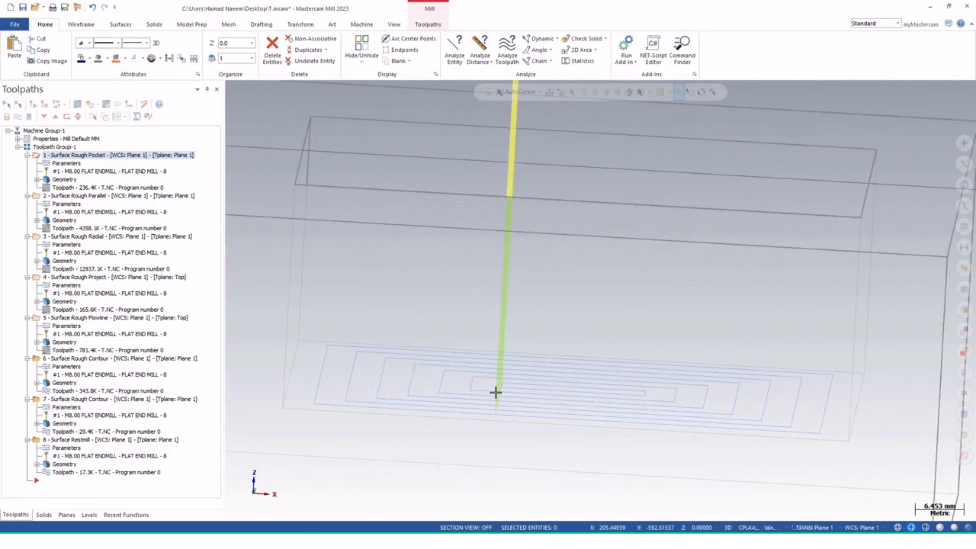
{"action": "middle_click_drag", "start_coordinate": [496, 392], "coordinate": [448, 394]}
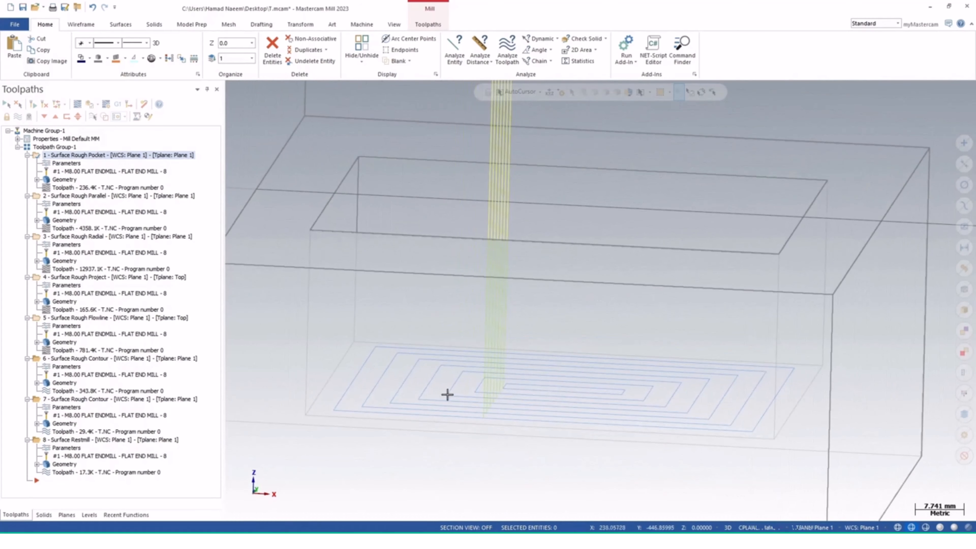
Review the rough pocket operation's absolute cut depths and maximum stepdown, keeping its settings as they are
{"action": "left_click", "coordinate": [65, 165]}
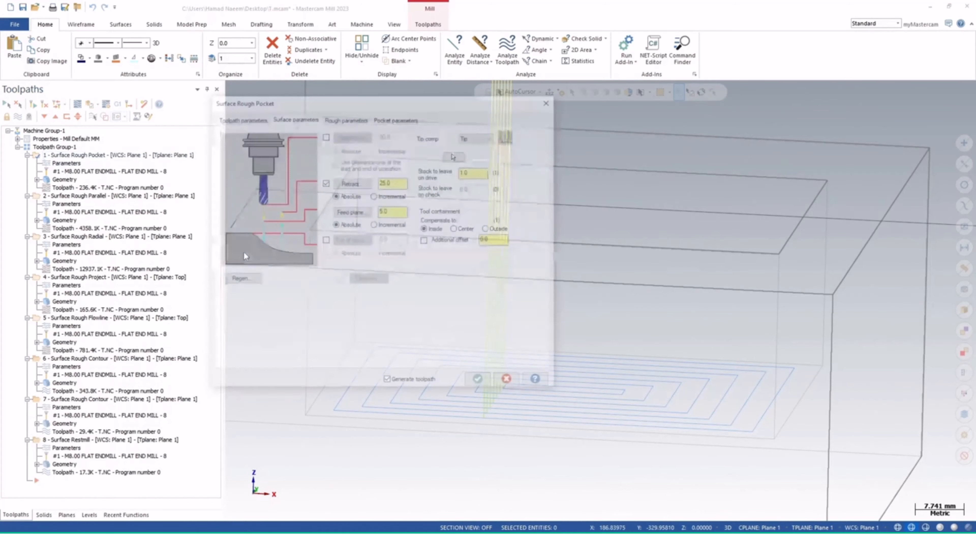
{"action": "left_click", "coordinate": [342, 118]}
{"action": "left_click", "coordinate": [361, 286]}
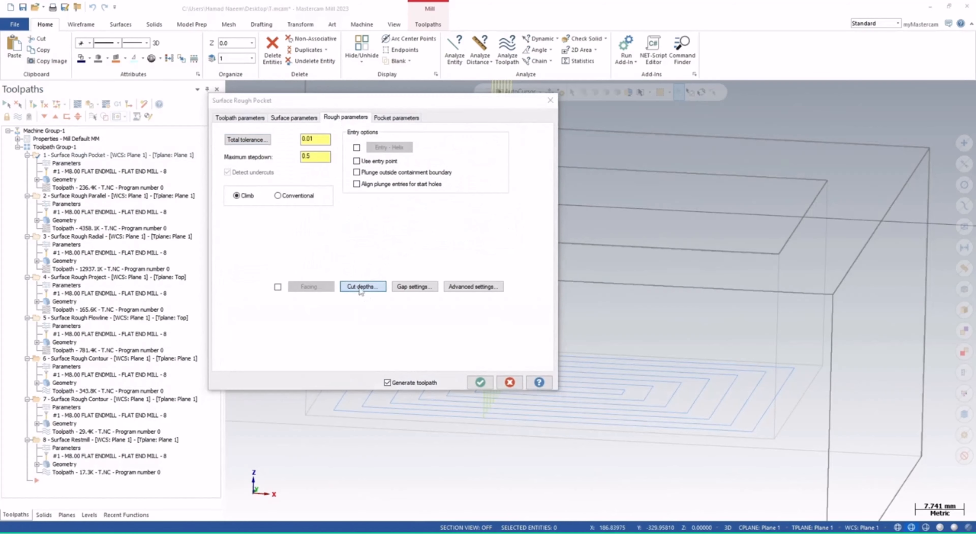
{"action": "left_click", "coordinate": [226, 195]}
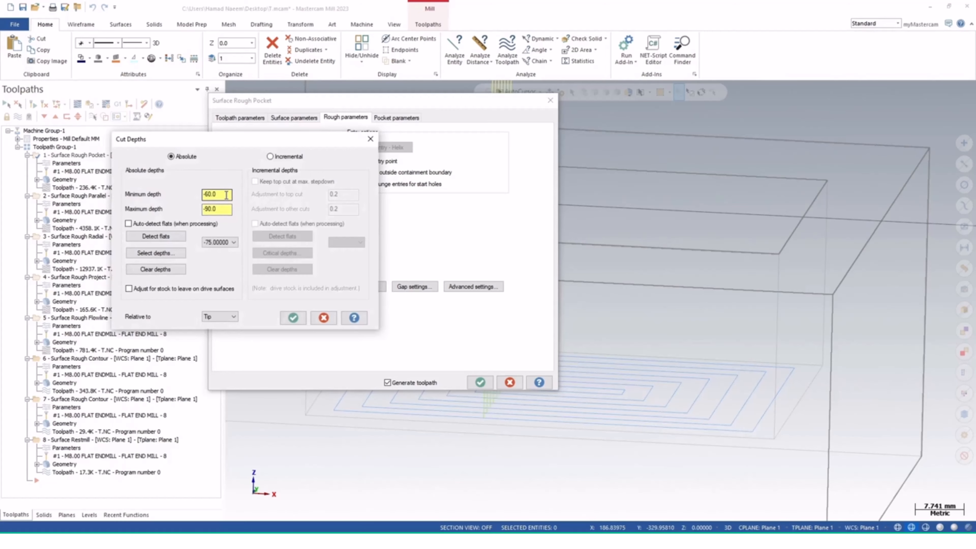
{"action": "double_click", "coordinate": [226, 195]}
{"action": "left_click", "coordinate": [292, 323]}
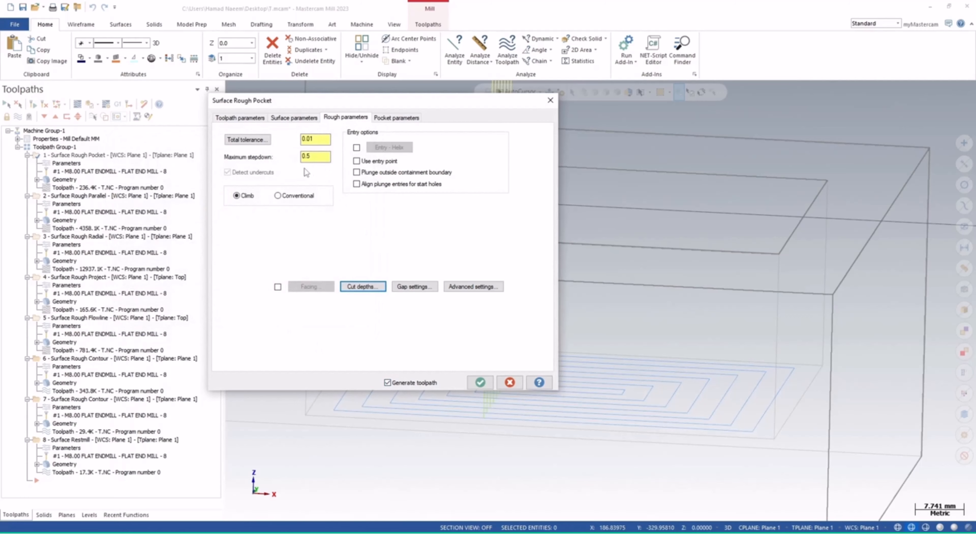
{"action": "double_click", "coordinate": [329, 157]}
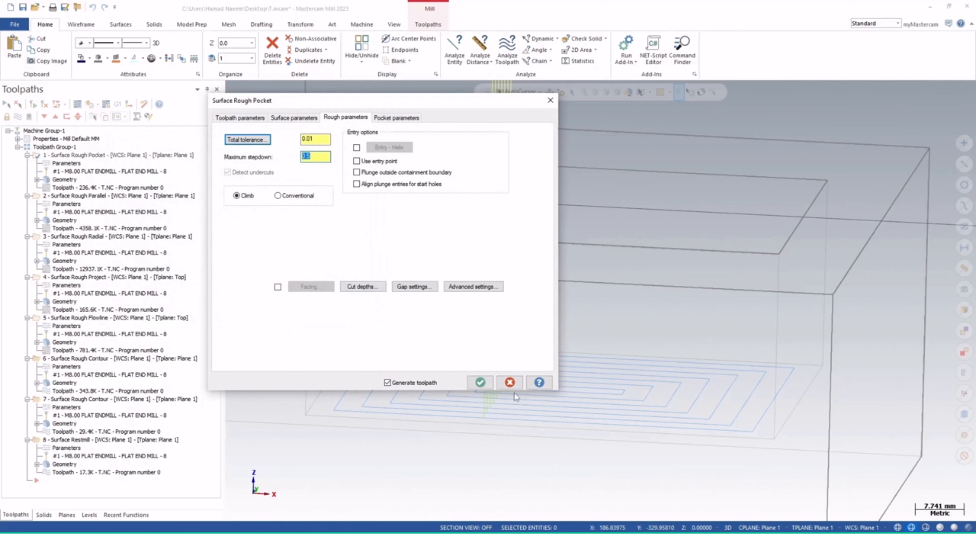
{"action": "left_click", "coordinate": [487, 388]}
Display all roughing toolpaths in Toolpath Group-1 and examine them across the whole part
{"action": "scroll", "coordinate": [553, 416], "scroll_direction": "down", "scroll_amount": 5}
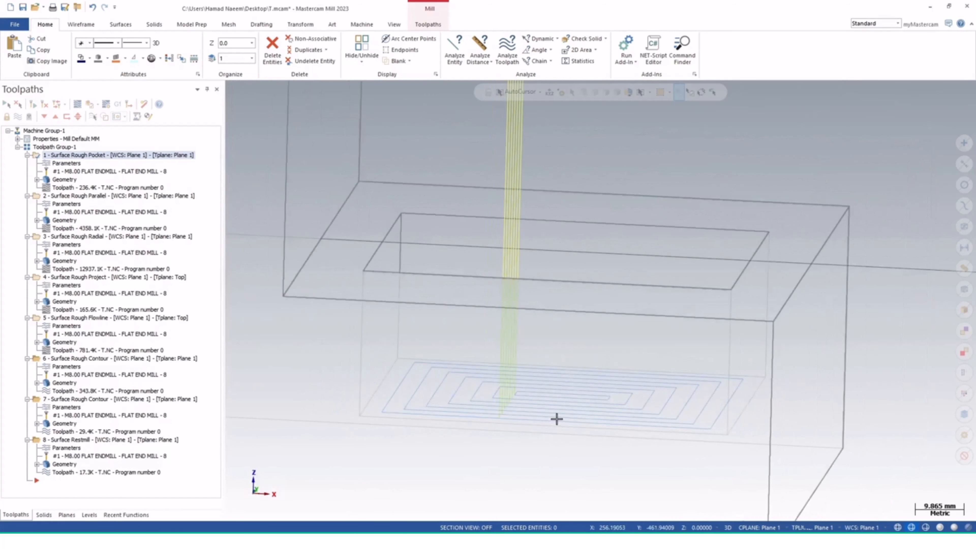
{"action": "mouse_move", "coordinate": [553, 416]}
{"action": "middle_mouse_down"}
{"action": "mouse_move", "coordinate": [566, 396]}
{"action": "mouse_move", "coordinate": [626, 405]}
{"action": "mouse_move", "coordinate": [617, 404]}
{"action": "middle_mouse_up"}
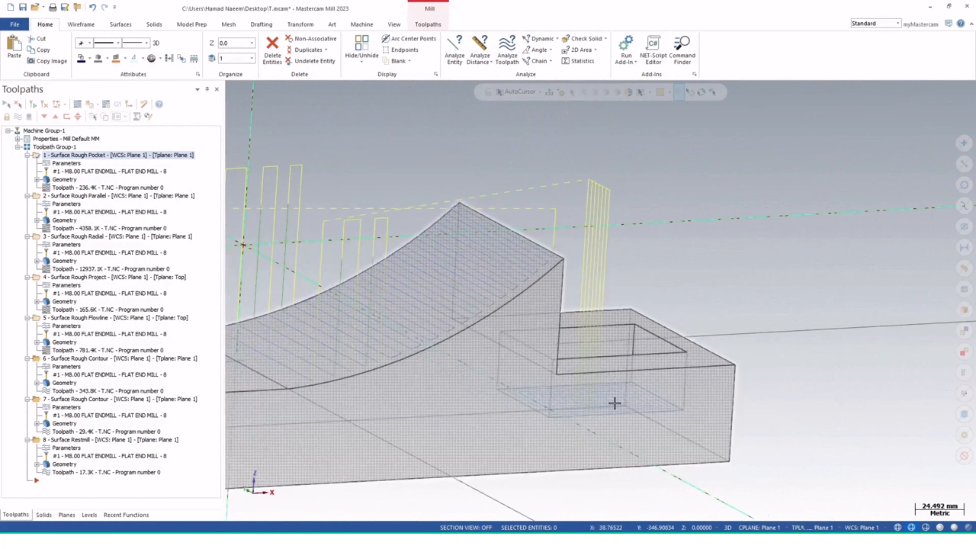
{"action": "scroll", "coordinate": [612, 403], "scroll_direction": "down", "scroll_amount": 3}
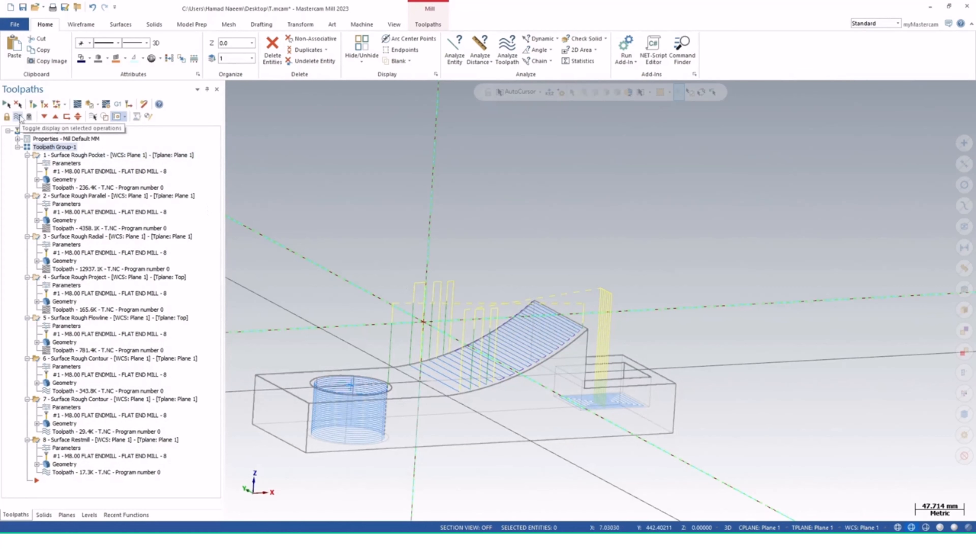
{"action": "left_click", "coordinate": [20, 118]}
{"action": "scroll", "coordinate": [419, 348], "scroll_direction": "down", "scroll_amount": 3}
{"action": "middle_click_drag", "start_coordinate": [456, 384], "coordinate": [634, 339], "text": "shift"}
{"action": "right_click", "coordinate": [128, 490]}
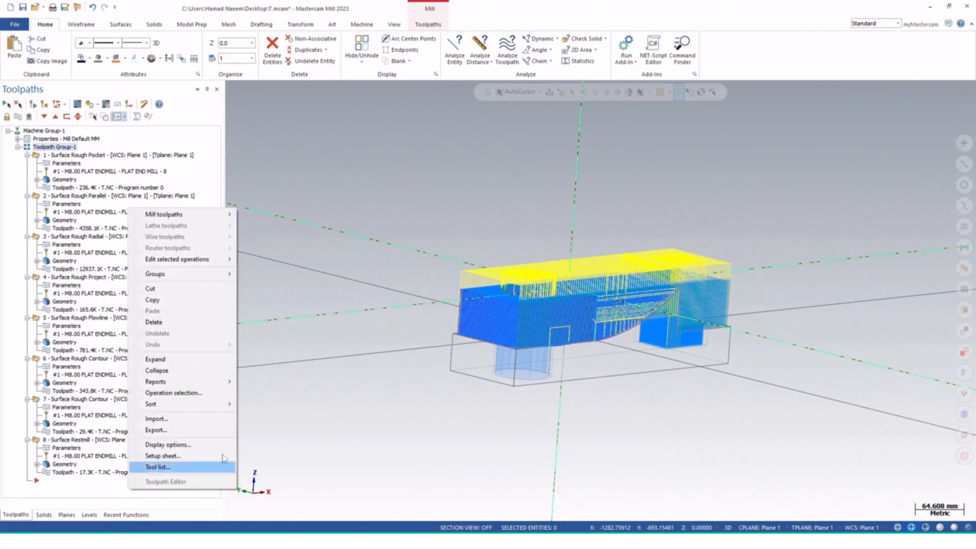
{"action": "mouse_move", "coordinate": [191, 216]}
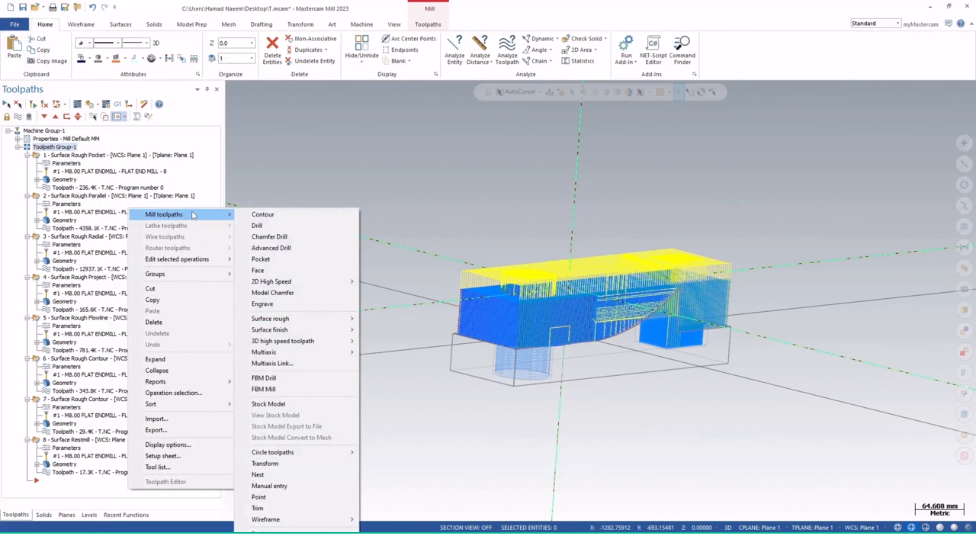
{"action": "mouse_move", "coordinate": [328, 319]}
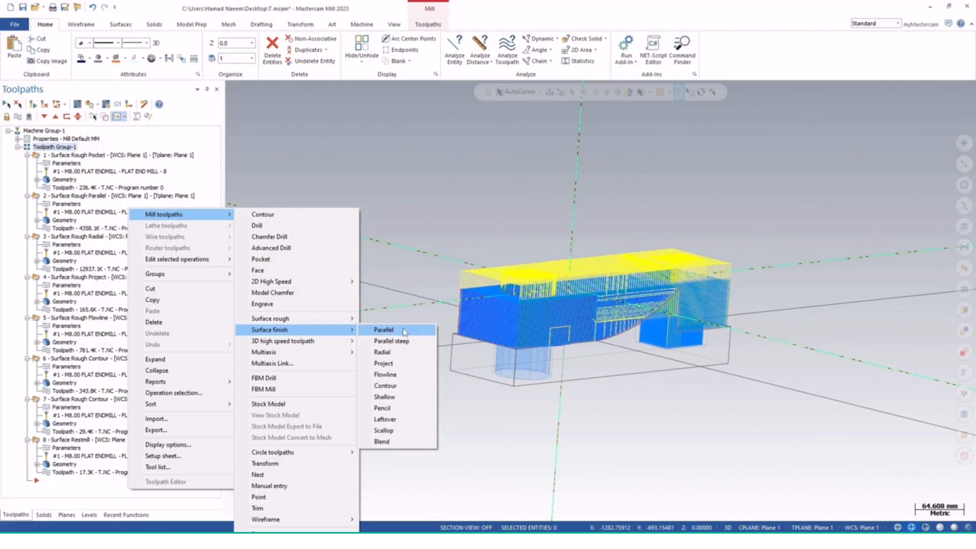
{"action": "left_click", "coordinate": [607, 422]}
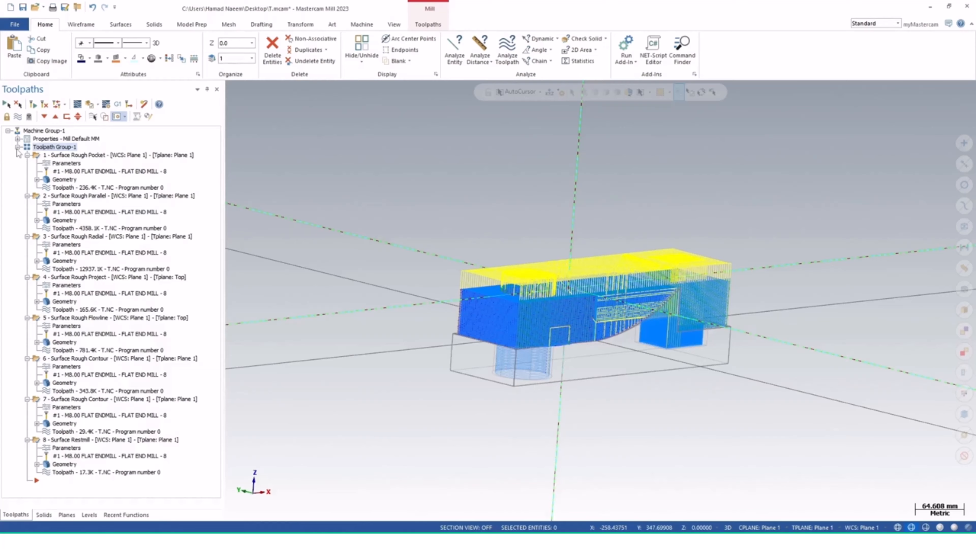
Hide all toolpaths in Toolpath Group-1 and collapse the group
{"action": "left_click", "coordinate": [17, 117]}
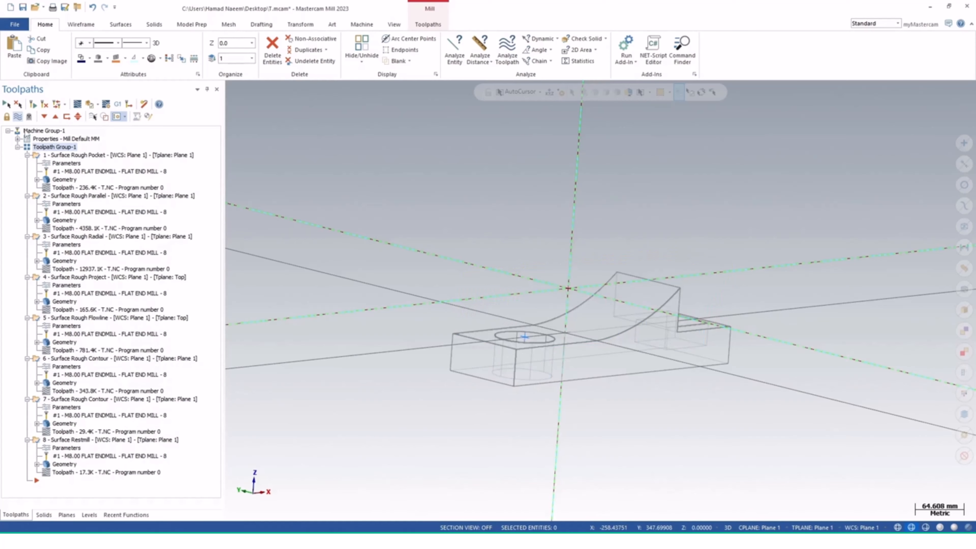
{"action": "left_click", "coordinate": [17, 147]}
{"action": "right_click", "coordinate": [46, 175]}
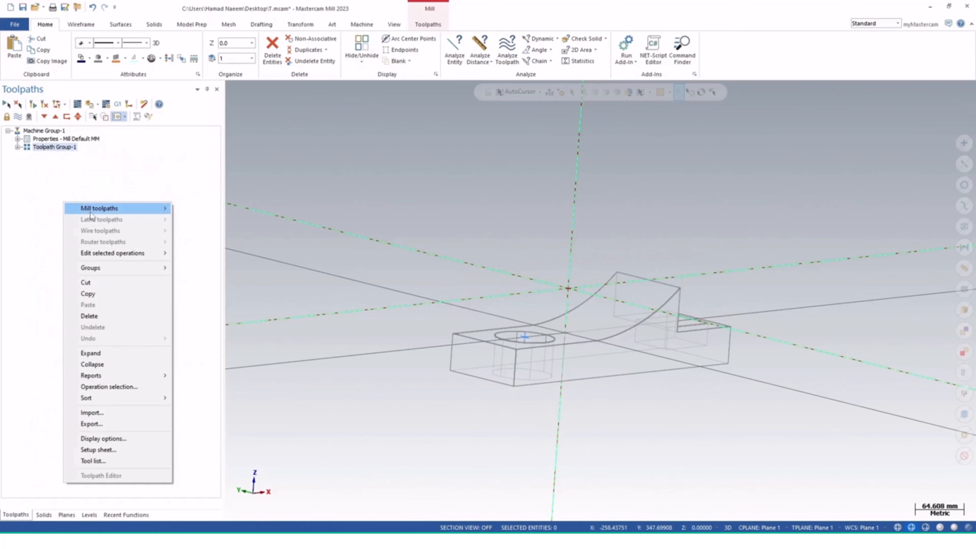
{"action": "mouse_move", "coordinate": [93, 208]}
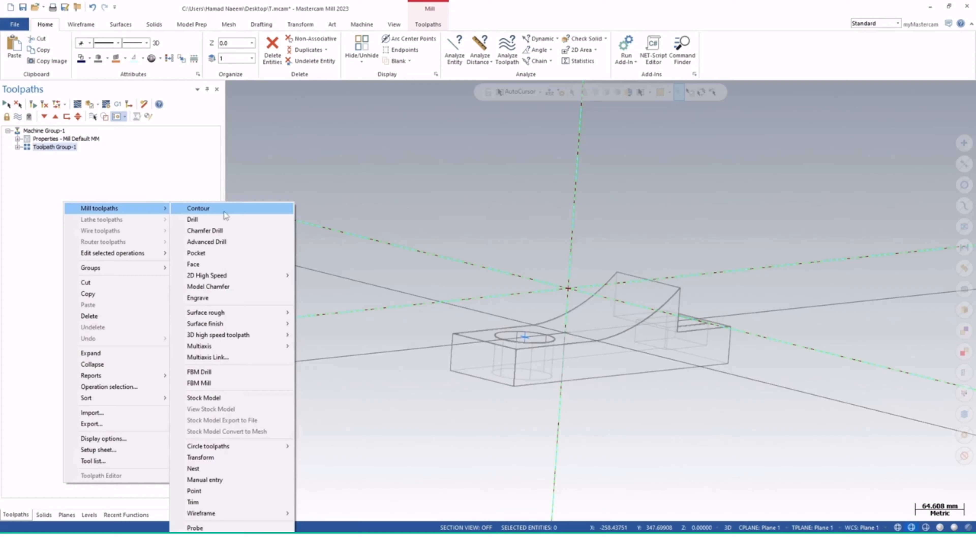
Create a new toolpath group under Machine Group-1 and name it Finish Toolpaths
{"action": "left_click", "coordinate": [50, 135]}
{"action": "right_click", "coordinate": [49, 133]}
{"action": "mouse_move", "coordinate": [84, 199]}
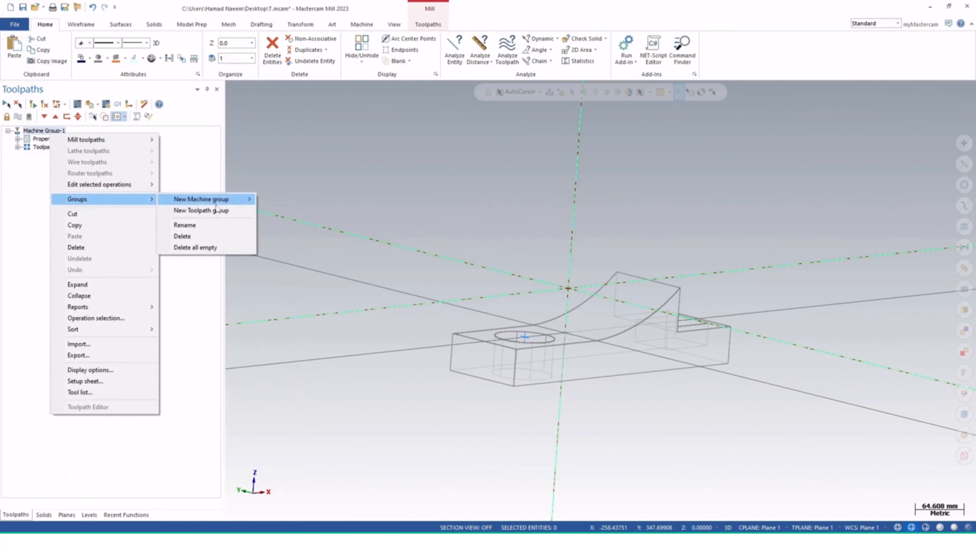
{"action": "left_click", "coordinate": [226, 214]}
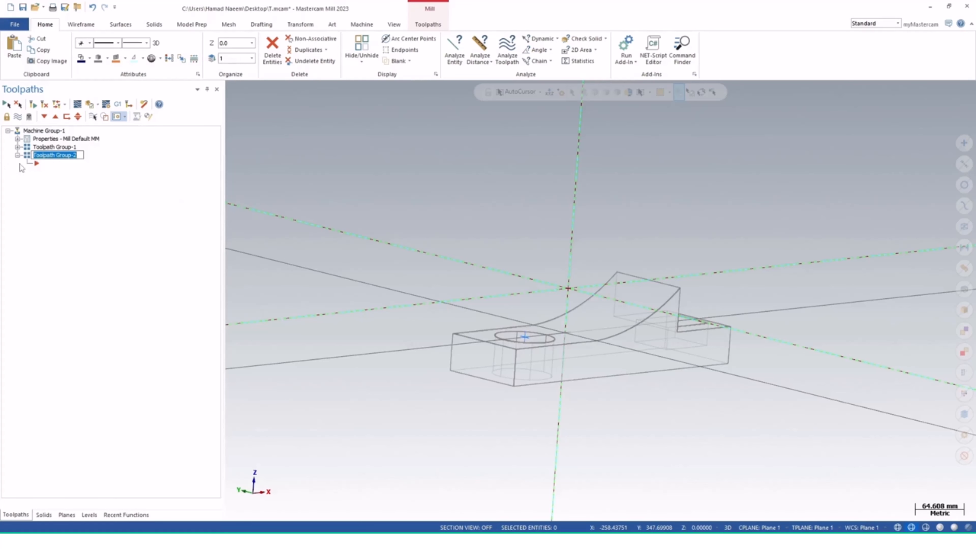
{"action": "type", "text": "f"}
{"action": "type", "text": "inis"}
{"action": "type", "text": "nish Too"}
{"action": "type", "text": "lpt"}
{"action": "key", "text": "Return"}
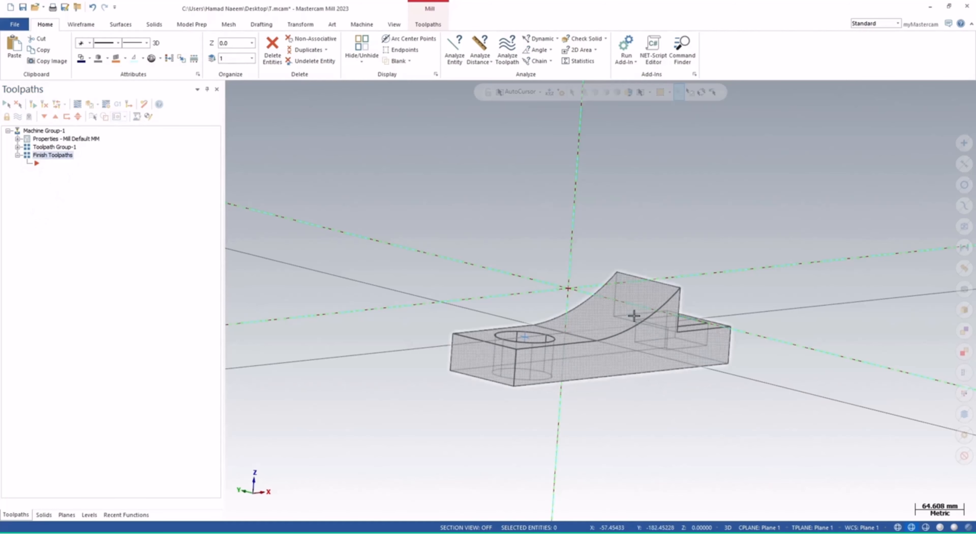
Start a surface finish contour operation in the Finish Toolpaths group with the part's curved face as drive geometry
{"action": "right_click", "coordinate": [59, 157]}
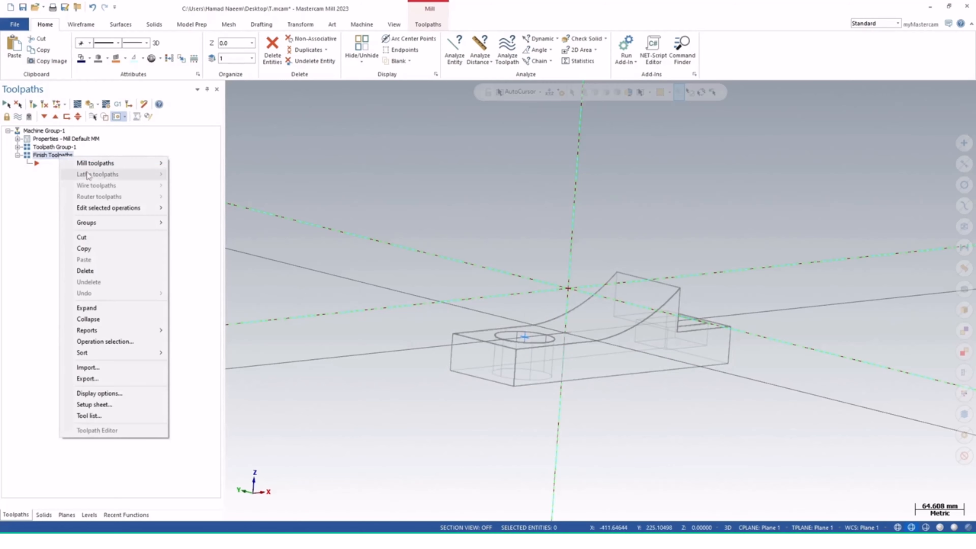
{"action": "mouse_move", "coordinate": [133, 166]}
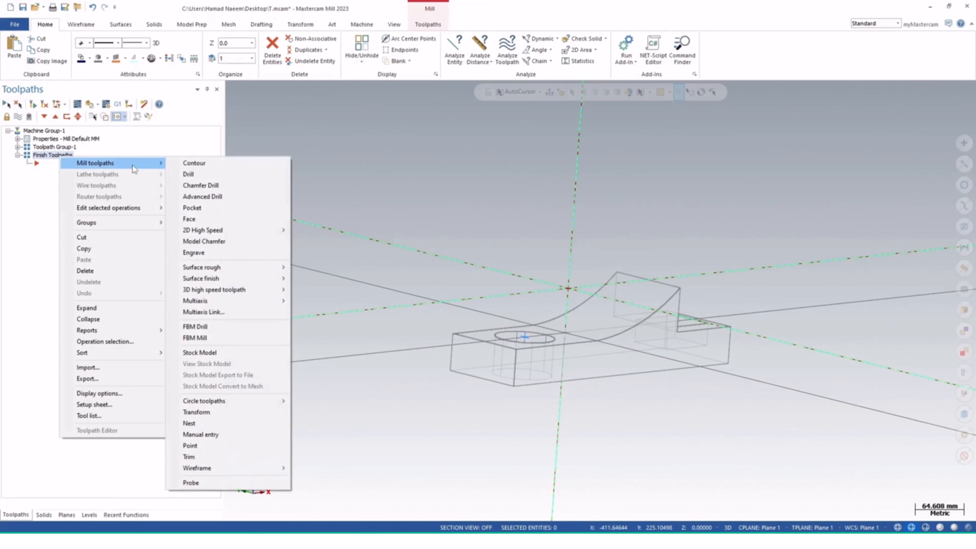
{"action": "mouse_move", "coordinate": [246, 283]}
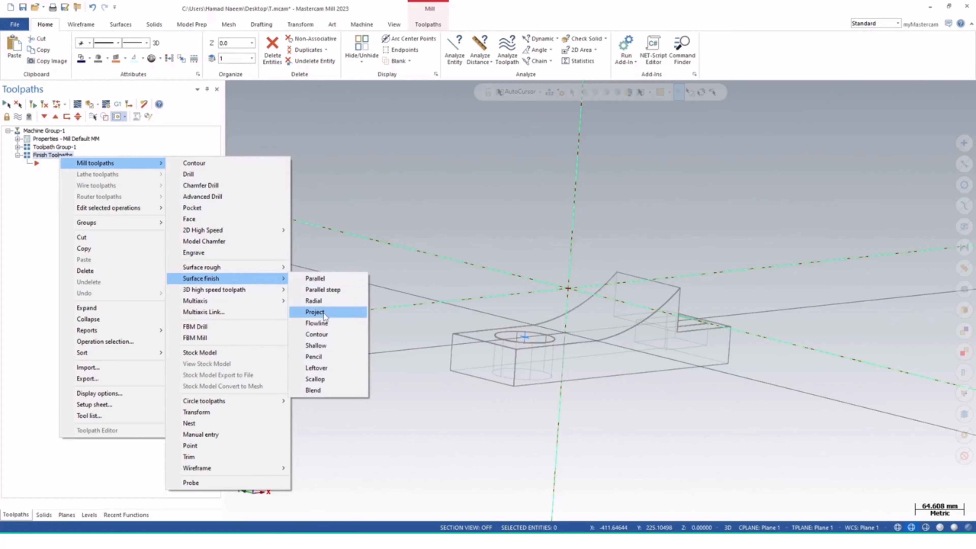
{"action": "left_click", "coordinate": [326, 334]}
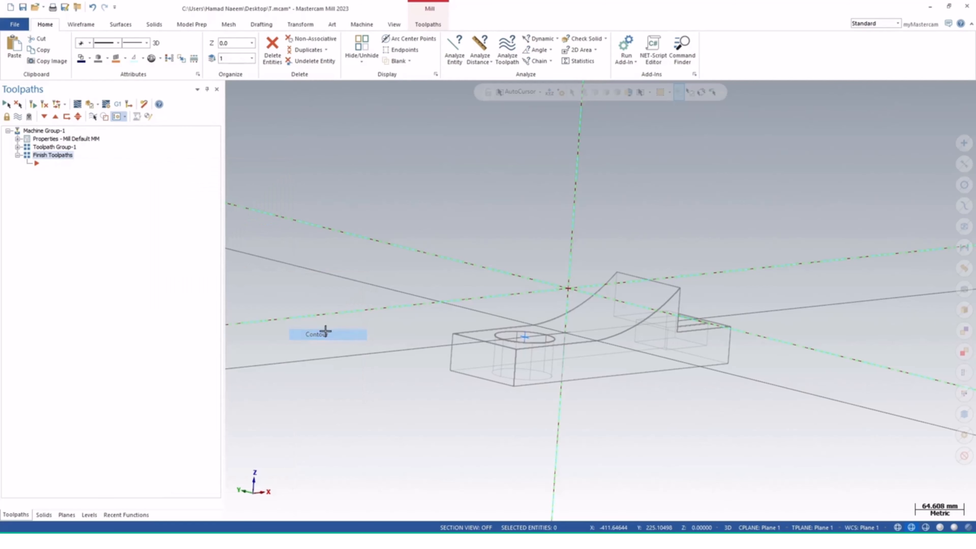
{"action": "left_click", "coordinate": [641, 304]}
{"action": "left_click", "coordinate": [564, 113]}
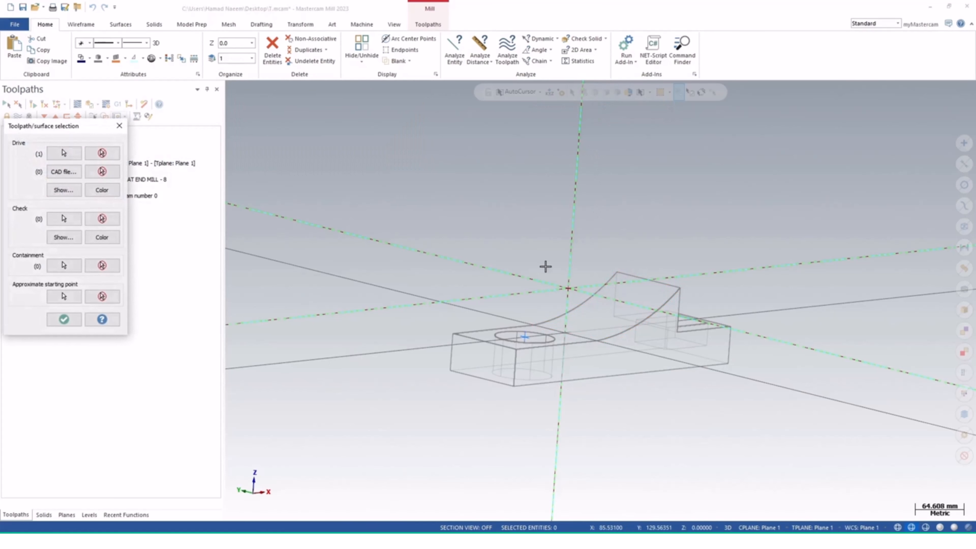
Chain the curved face's edge loop as the containment boundary and accept the finish contour geometry
{"action": "left_click", "coordinate": [64, 266]}
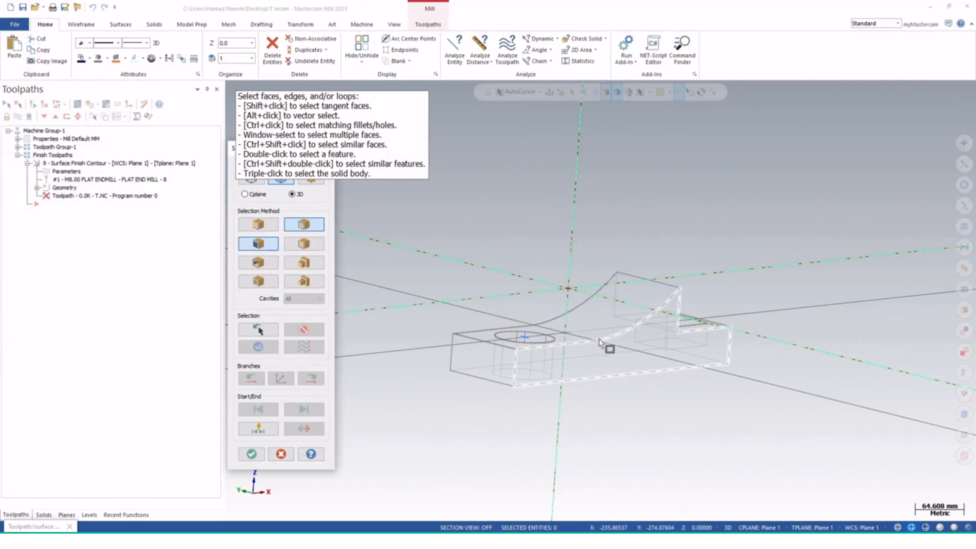
{"action": "middle_click_drag", "start_coordinate": [617, 316], "coordinate": [617, 348]}
{"action": "left_click", "coordinate": [639, 315]}
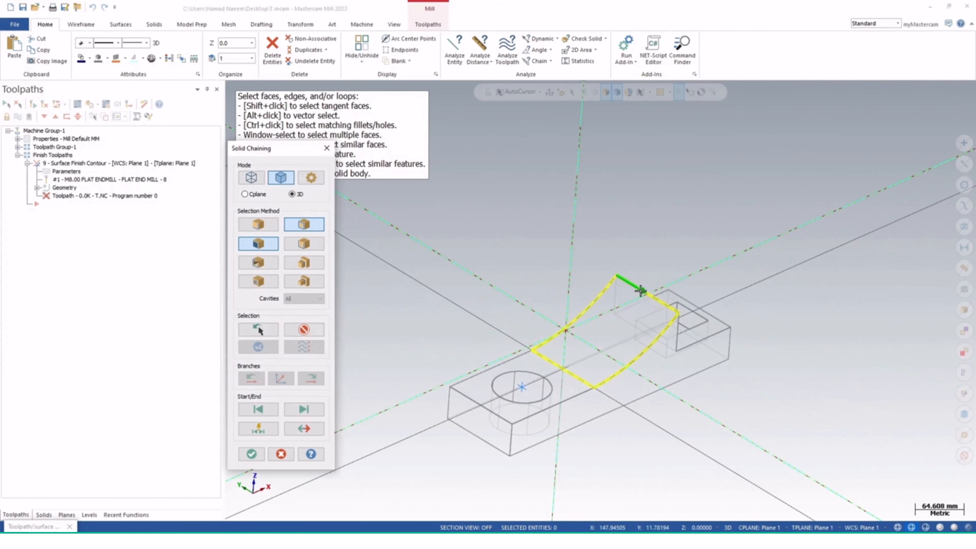
{"action": "left_click", "coordinate": [252, 454]}
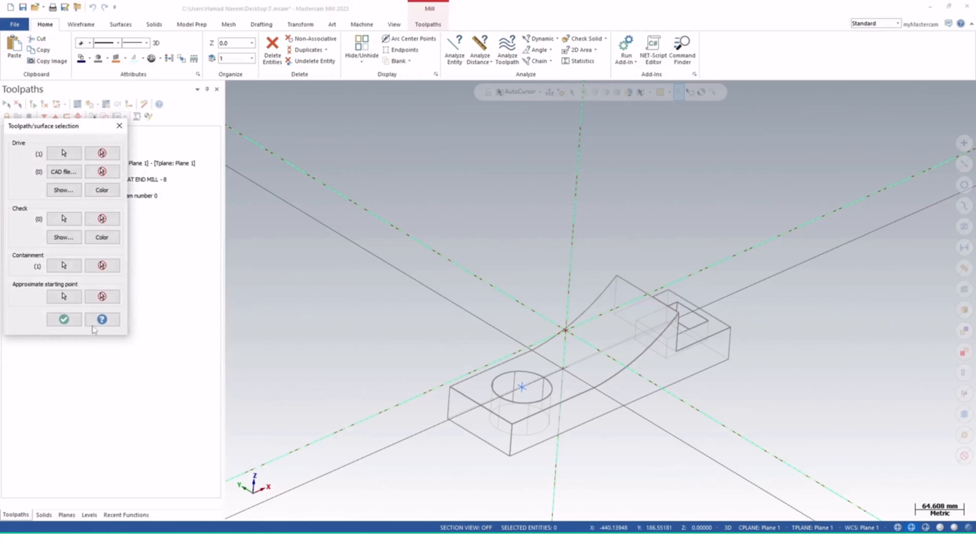
{"action": "left_click", "coordinate": [62, 319]}
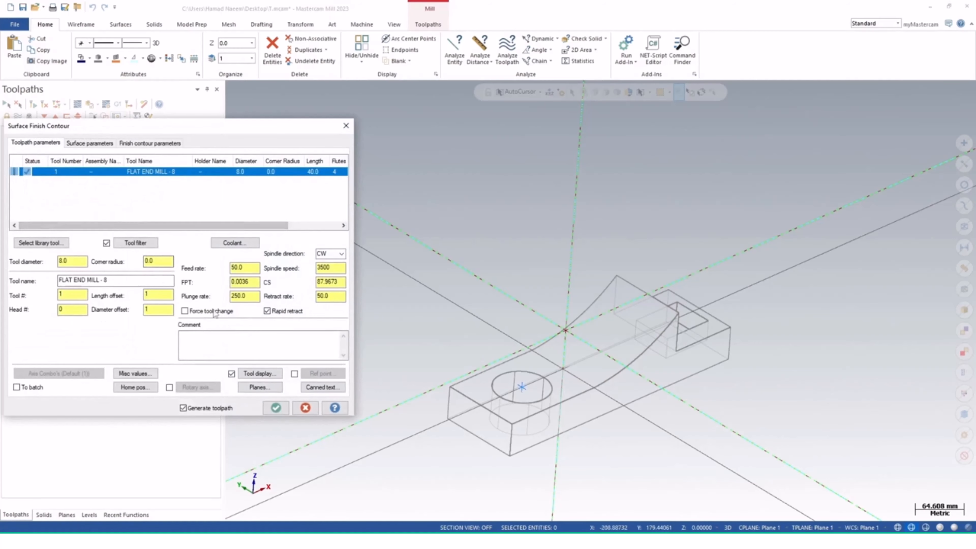
Filter the finish contour's tool list to ball-nose end mills only
{"action": "right_click", "coordinate": [118, 196]}
{"action": "left_click", "coordinate": [101, 211]}
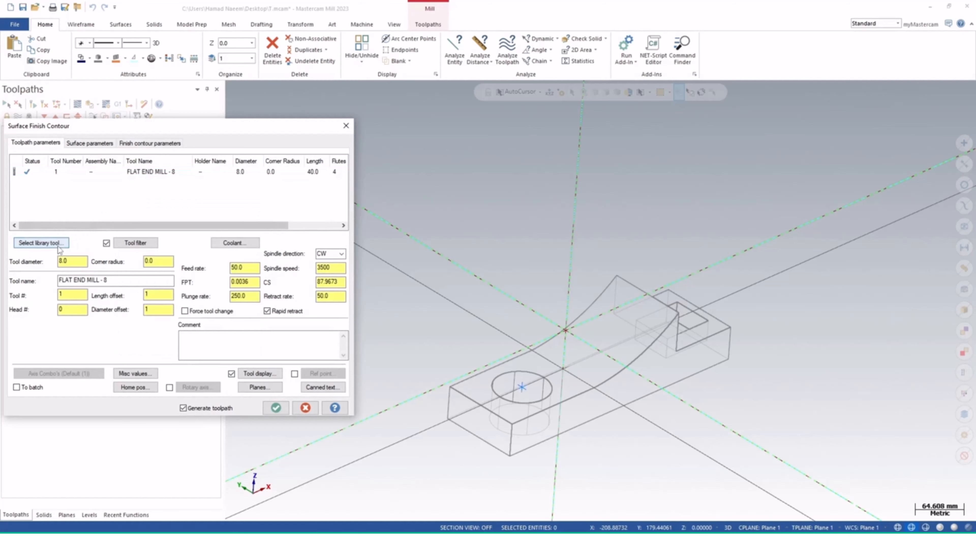
{"action": "left_click", "coordinate": [120, 245]}
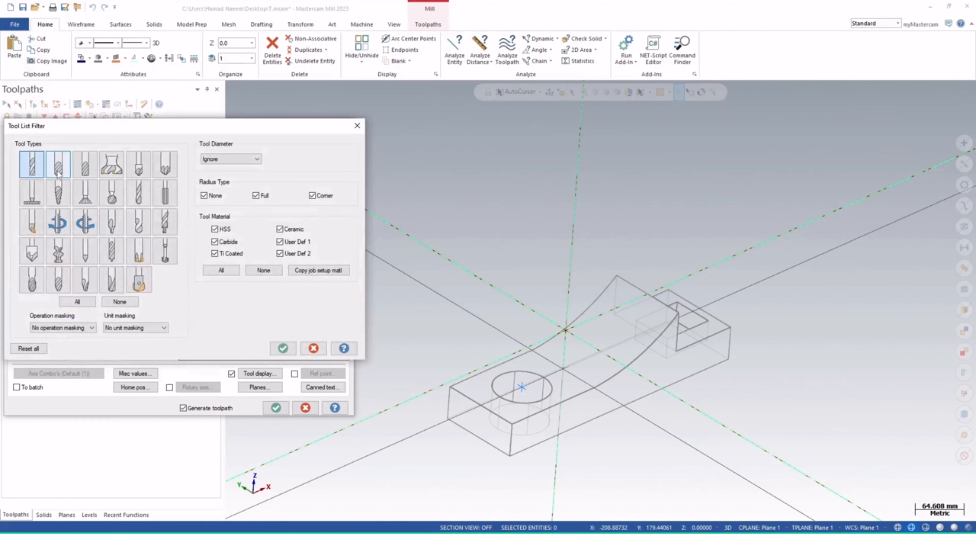
{"action": "left_click", "coordinate": [59, 170]}
{"action": "left_click", "coordinate": [33, 171]}
{"action": "left_click", "coordinate": [282, 348]}
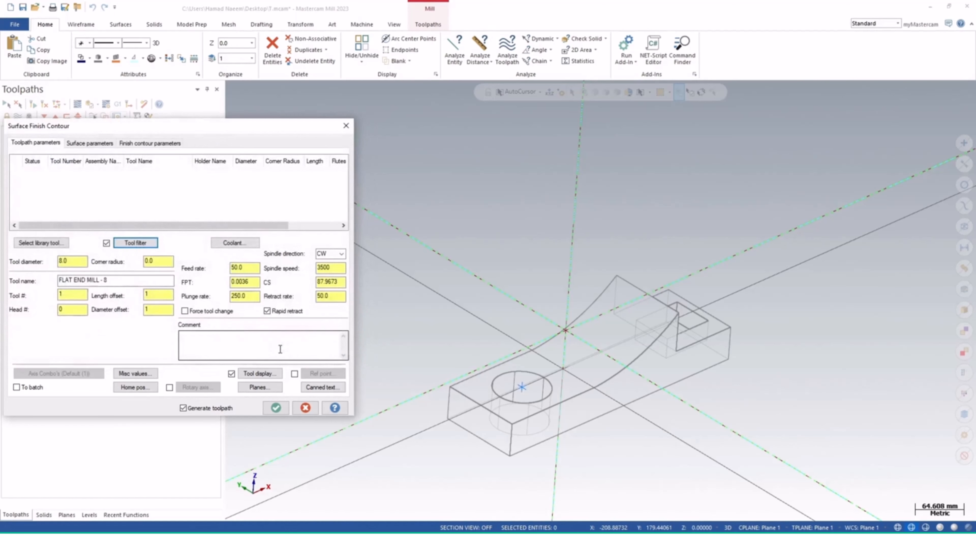
Add the 5 mm ball-nose end mill, BALL-NOSE END MILL - 5, from the Mill_mm tool library to the operation
{"action": "left_click", "coordinate": [45, 243]}
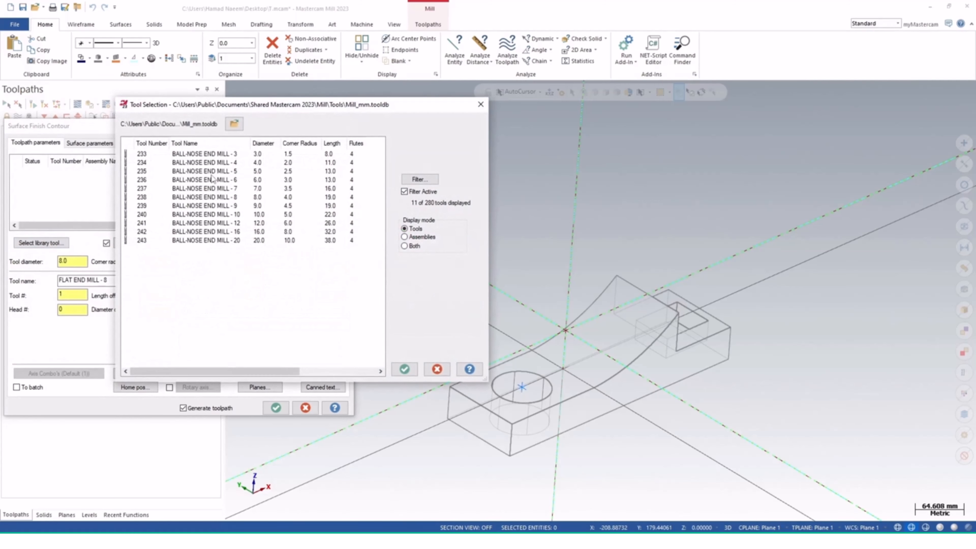
{"action": "left_click", "coordinate": [205, 173]}
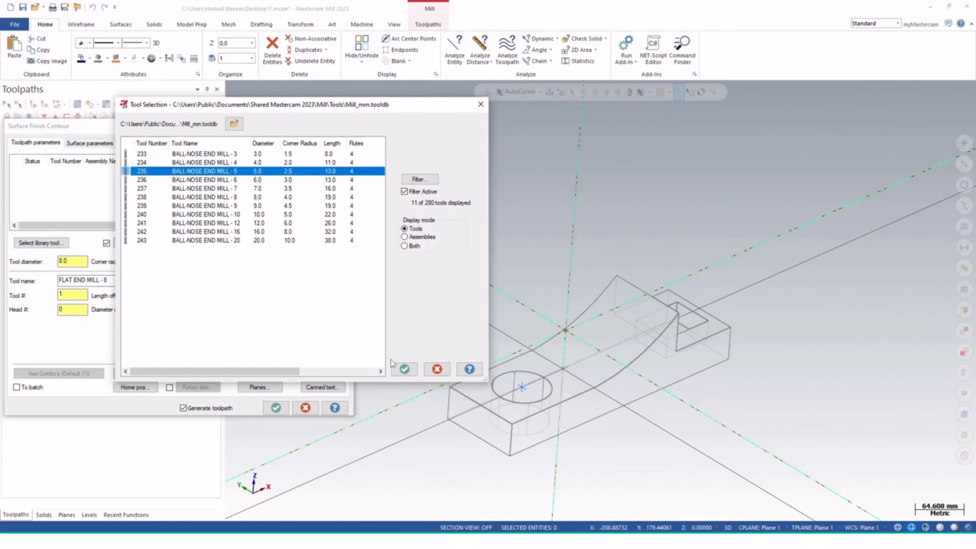
{"action": "left_click", "coordinate": [404, 369]}
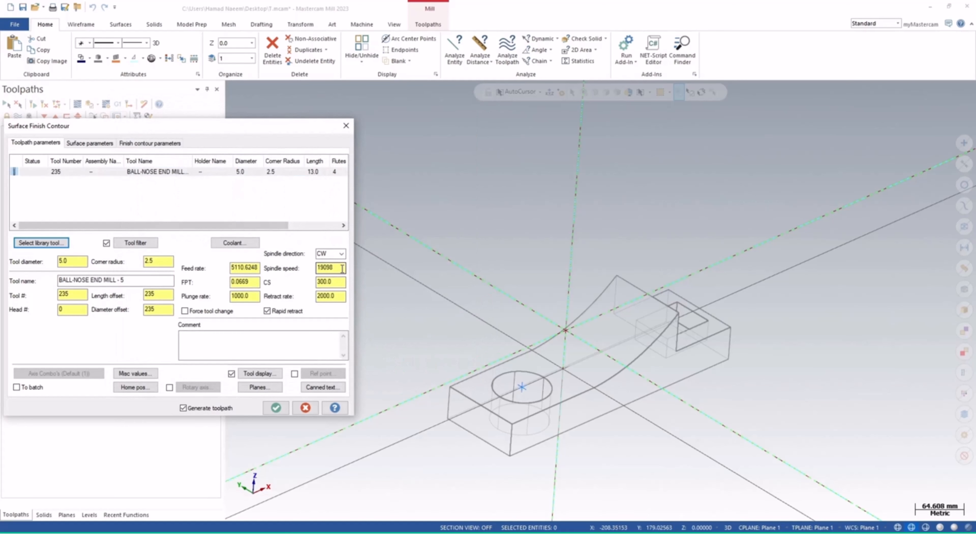
Set the ball-nose tool's spindle speed to 20000 and its feed rate to 3000
{"action": "double_click", "coordinate": [330, 268]}
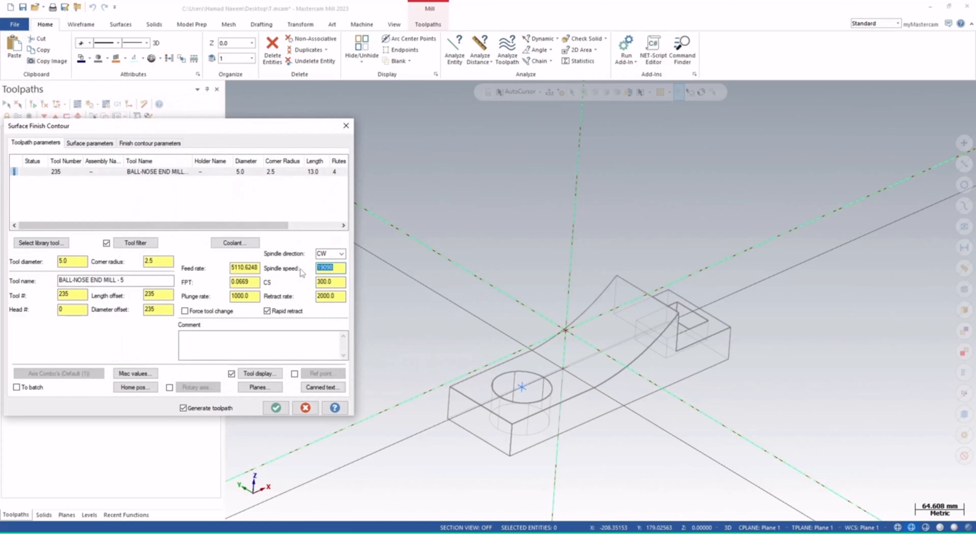
{"action": "type", "text": "20000"}
{"action": "double_click", "coordinate": [248, 268]}
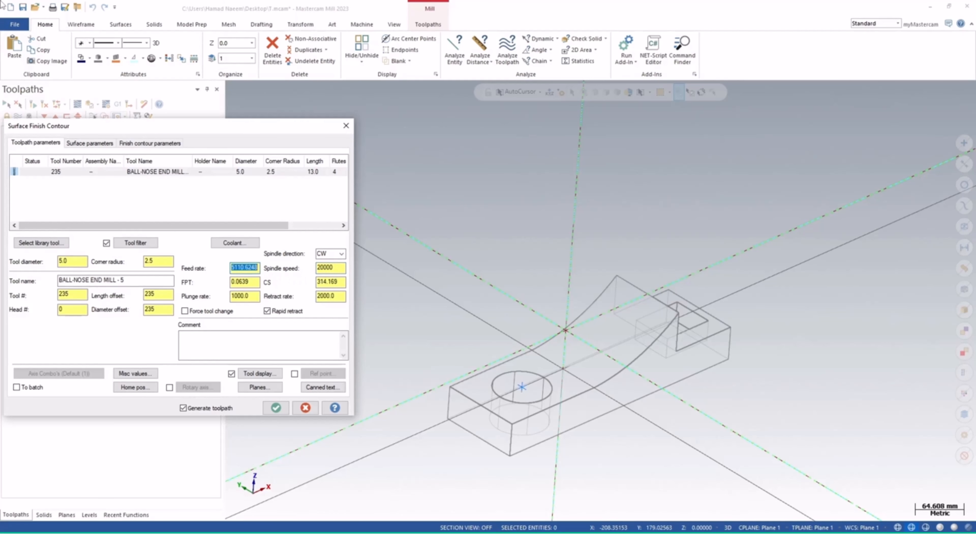
{"action": "type", "text": "3000.0"}
Turn on flood coolant for the surface finish contour operation
{"action": "left_click", "coordinate": [235, 243]}
{"action": "left_click", "coordinate": [102, 144]}
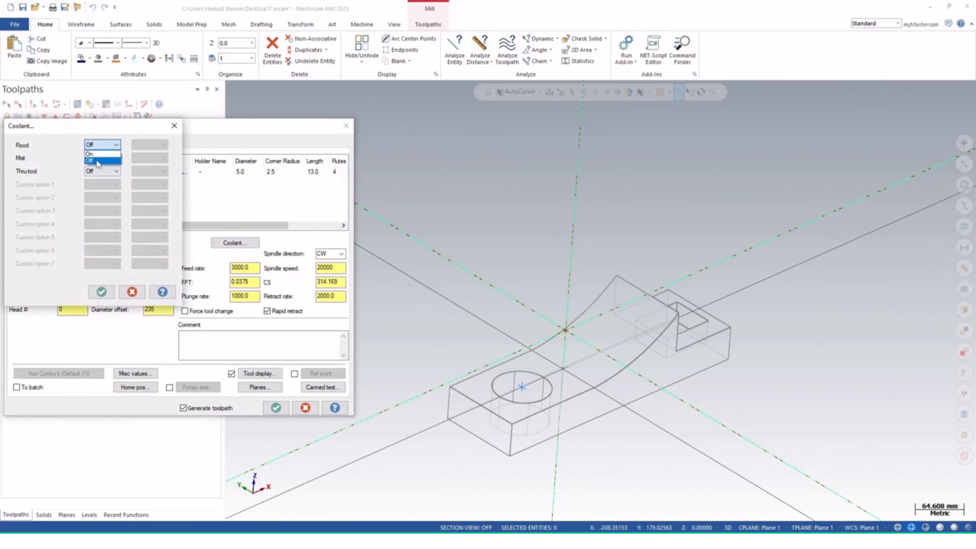
{"action": "left_click", "coordinate": [97, 158]}
{"action": "left_click", "coordinate": [102, 292]}
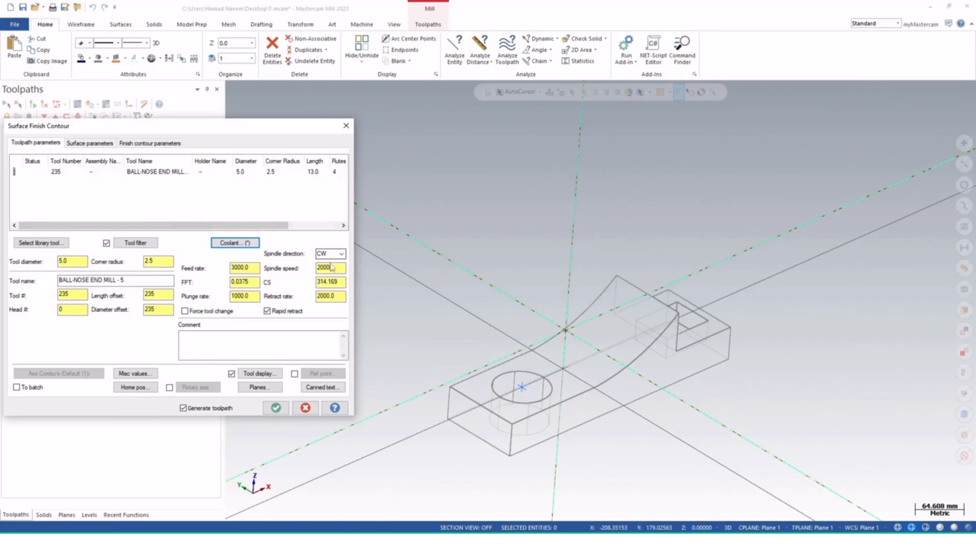
{"action": "double_click", "coordinate": [323, 270]}
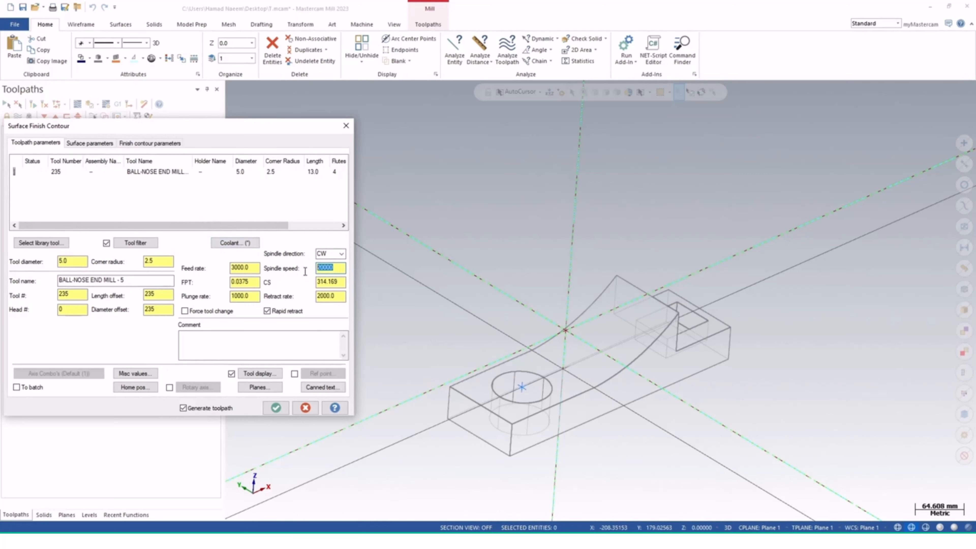
{"action": "double_click", "coordinate": [253, 271]}
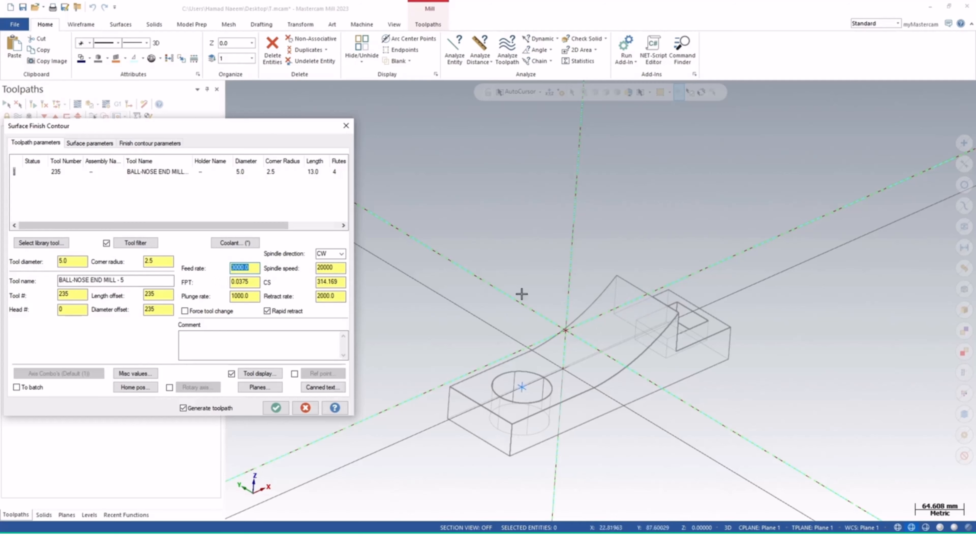
Make the retract and feed plane heights absolute and compensate the tool containment to the inside
{"action": "left_click", "coordinate": [77, 144]}
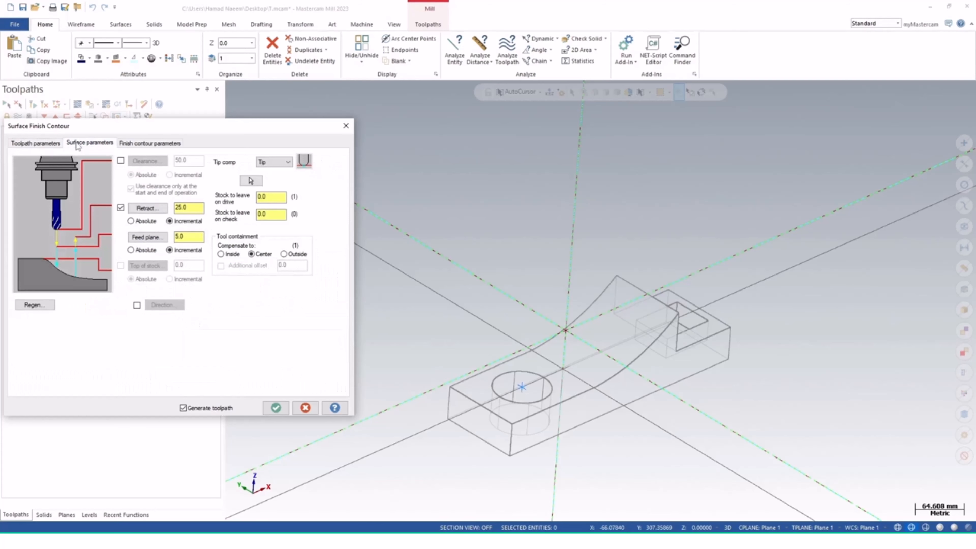
{"action": "left_click", "coordinate": [141, 221]}
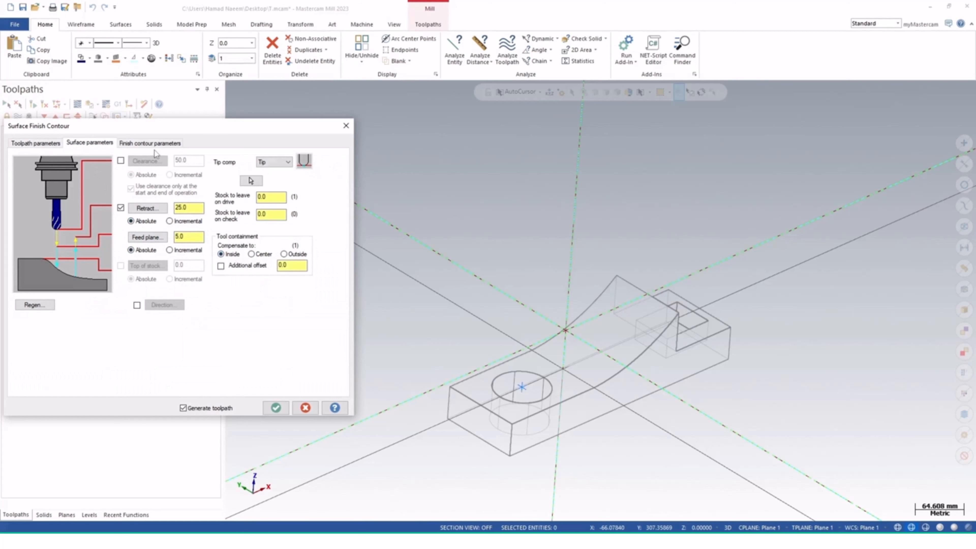
Set the maximum stepdown to 0.05, use the Follow surface transition, and enable optimized cut order
{"action": "left_click", "coordinate": [150, 144]}
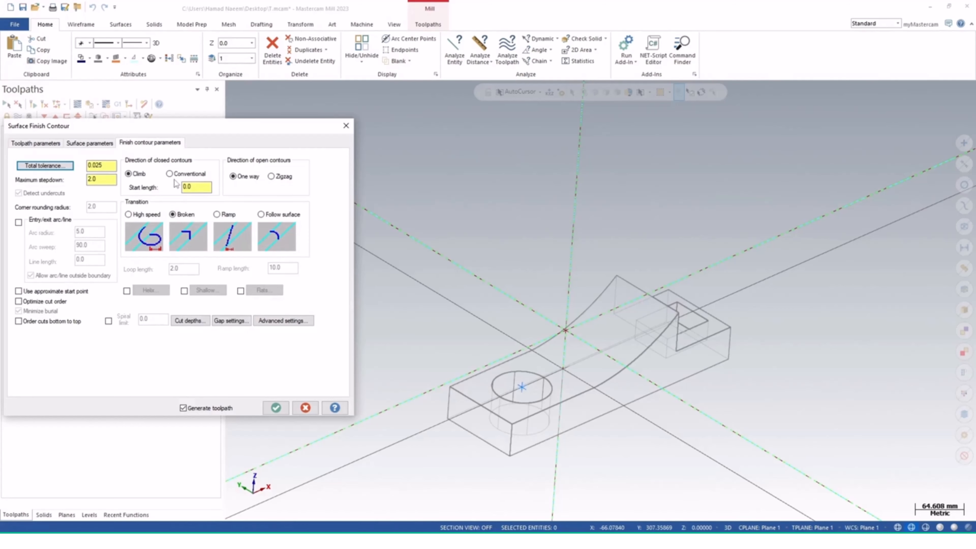
{"action": "left_click", "coordinate": [104, 181]}
{"action": "double_click", "coordinate": [104, 181]}
{"action": "type", "text": "0."}
{"action": "left_click", "coordinate": [54, 302]}
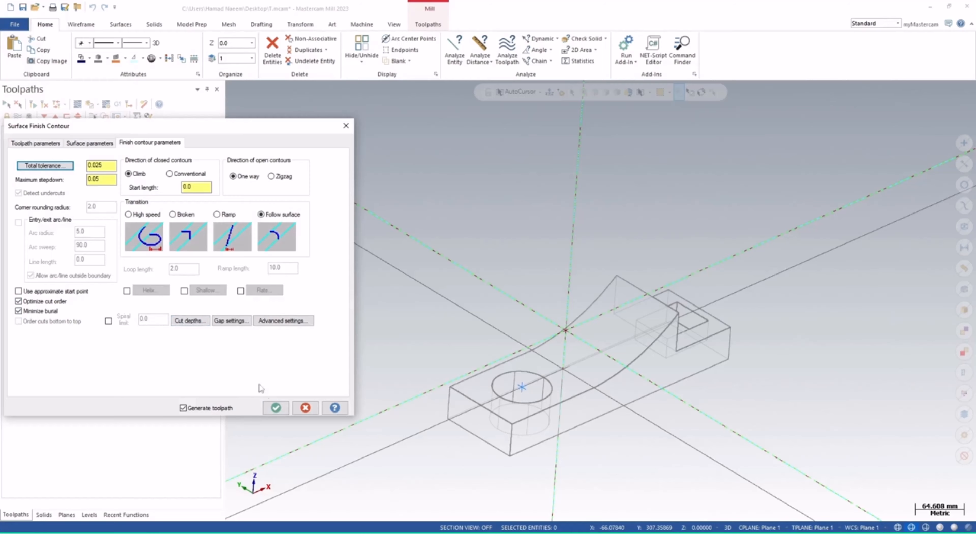
Accept the existing cut depths, gap and advanced settings, and generate the surface finish contour toolpath
{"action": "left_click", "coordinate": [198, 325]}
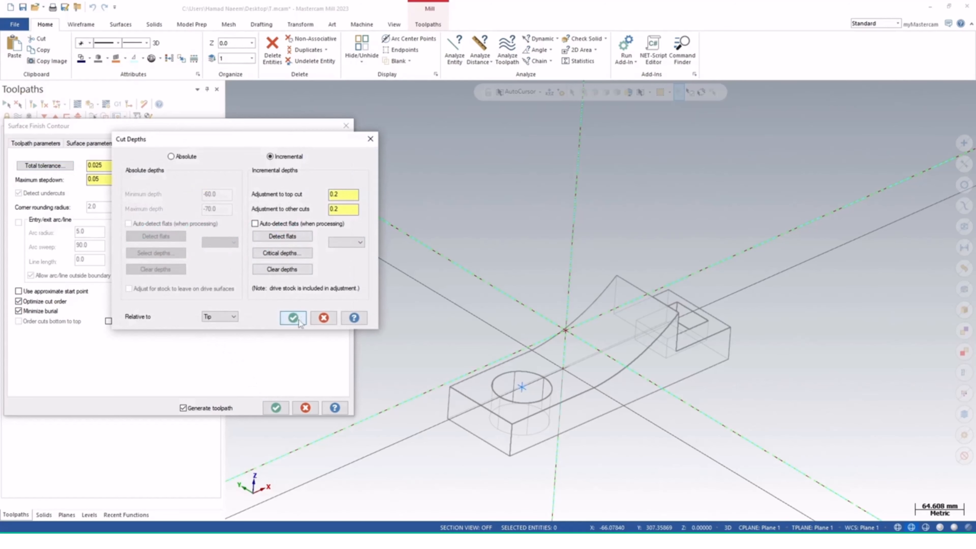
{"action": "left_click", "coordinate": [293, 318]}
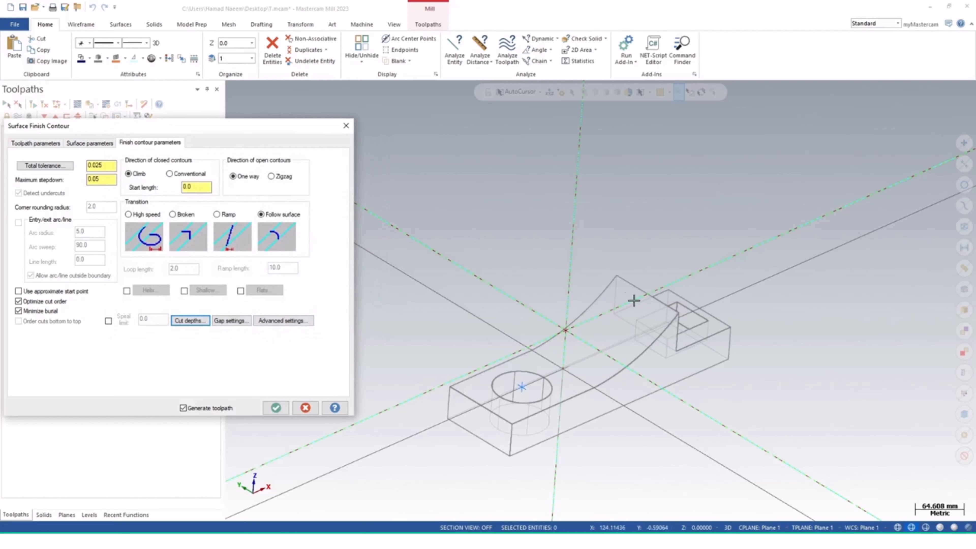
{"action": "left_click", "coordinate": [230, 321]}
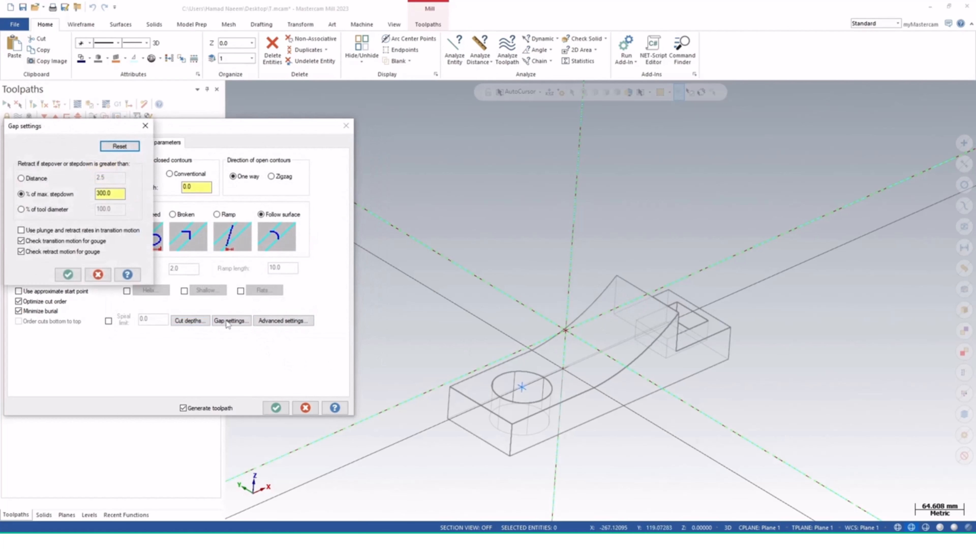
{"action": "left_click", "coordinate": [68, 274]}
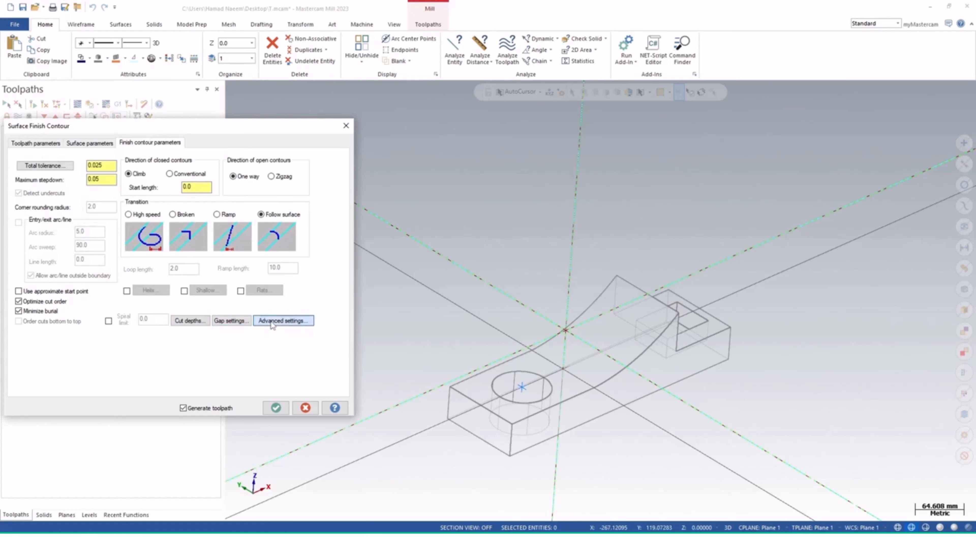
{"action": "left_click", "coordinate": [283, 321]}
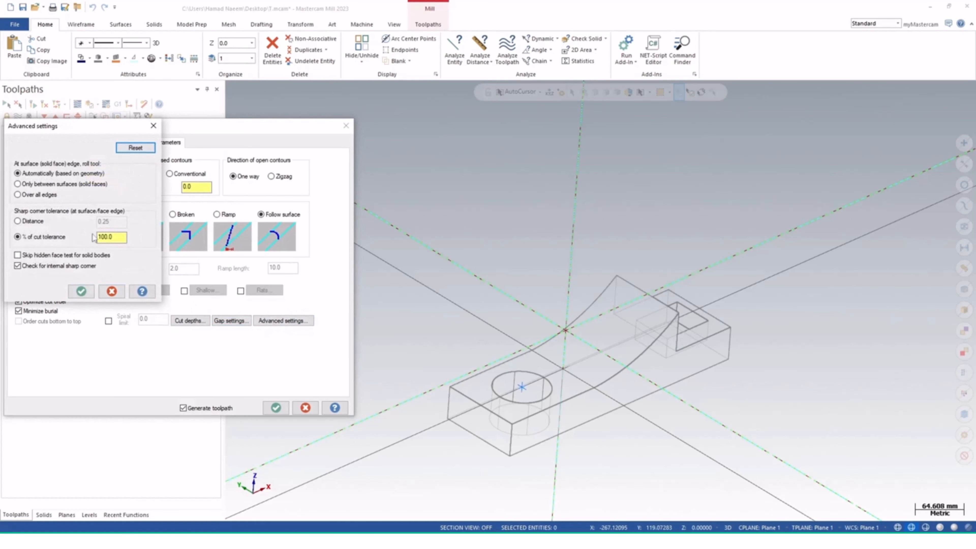
{"action": "left_click", "coordinate": [81, 291]}
{"action": "left_click", "coordinate": [275, 408]}
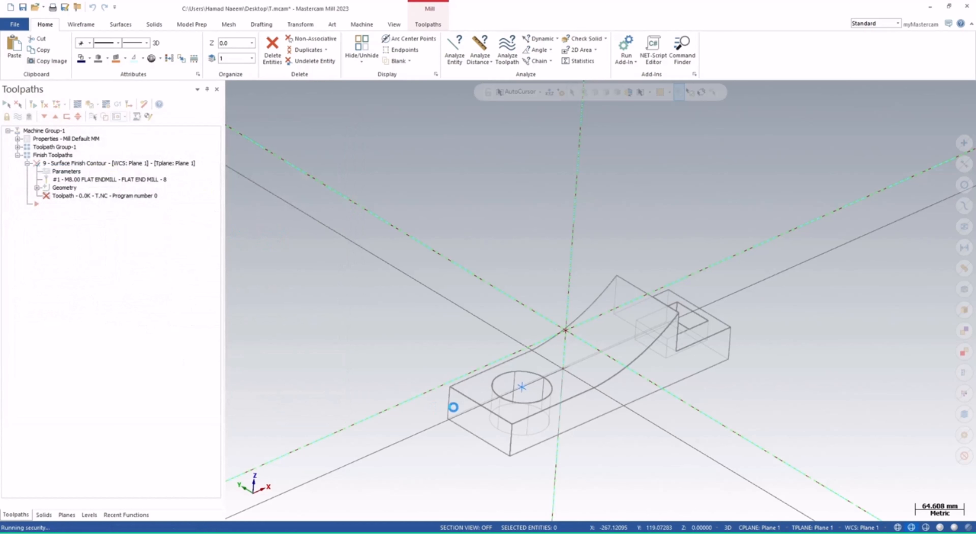